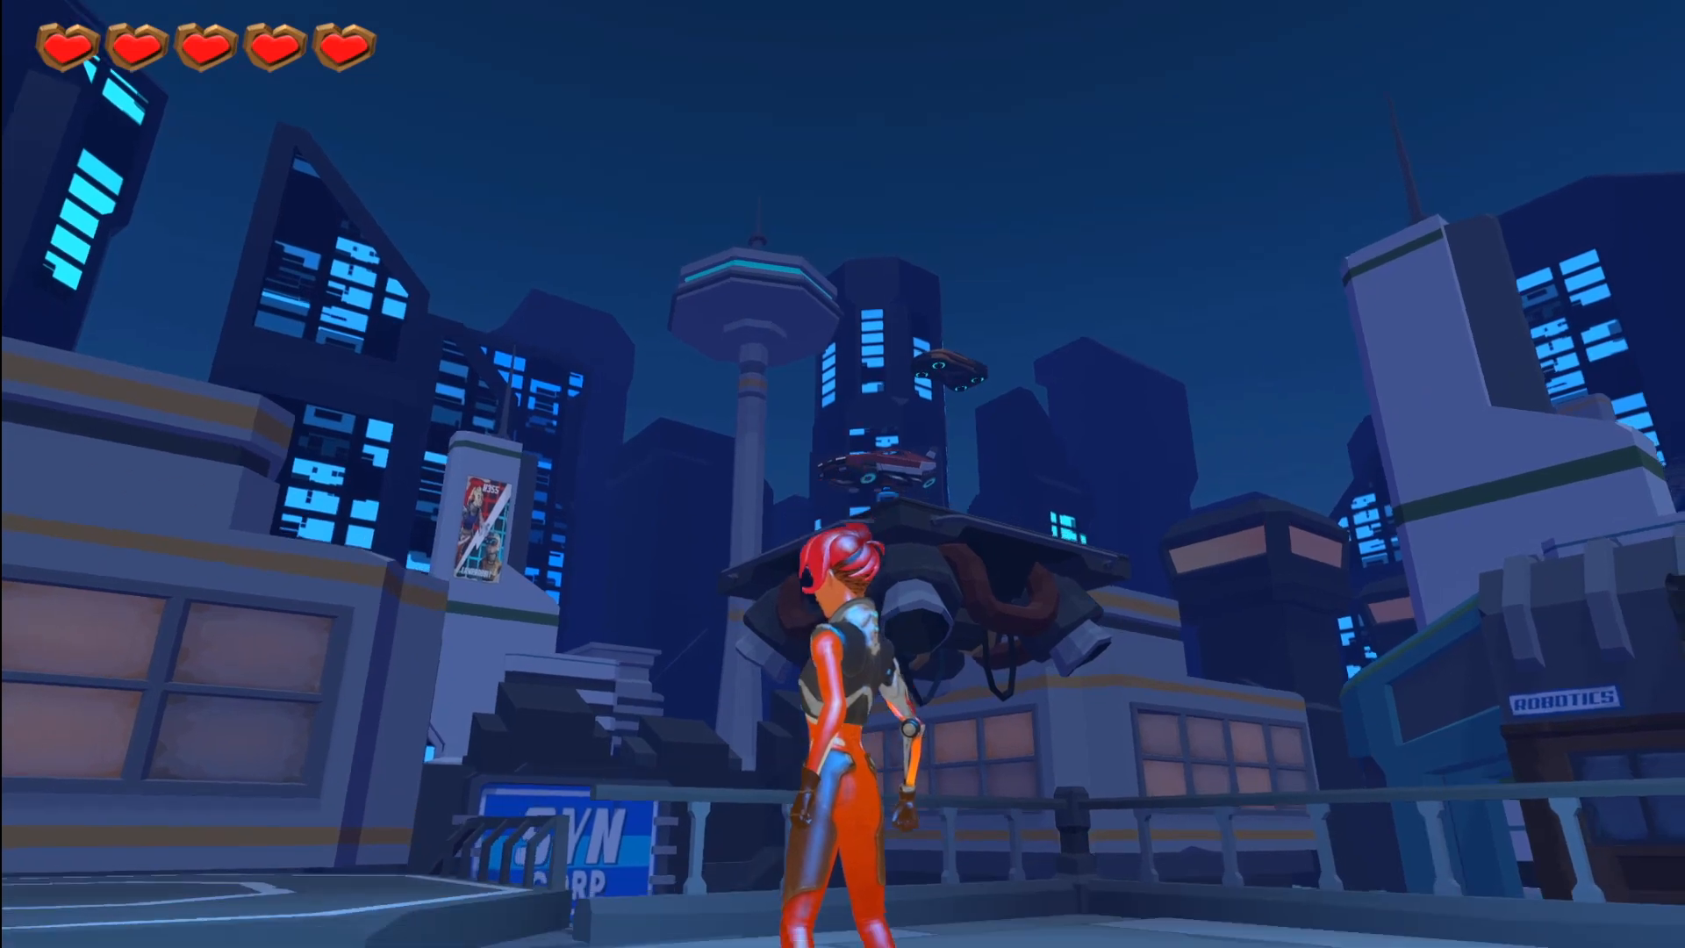
pyautogui.press('w')
pyautogui.press('space')
pyautogui.press('space')
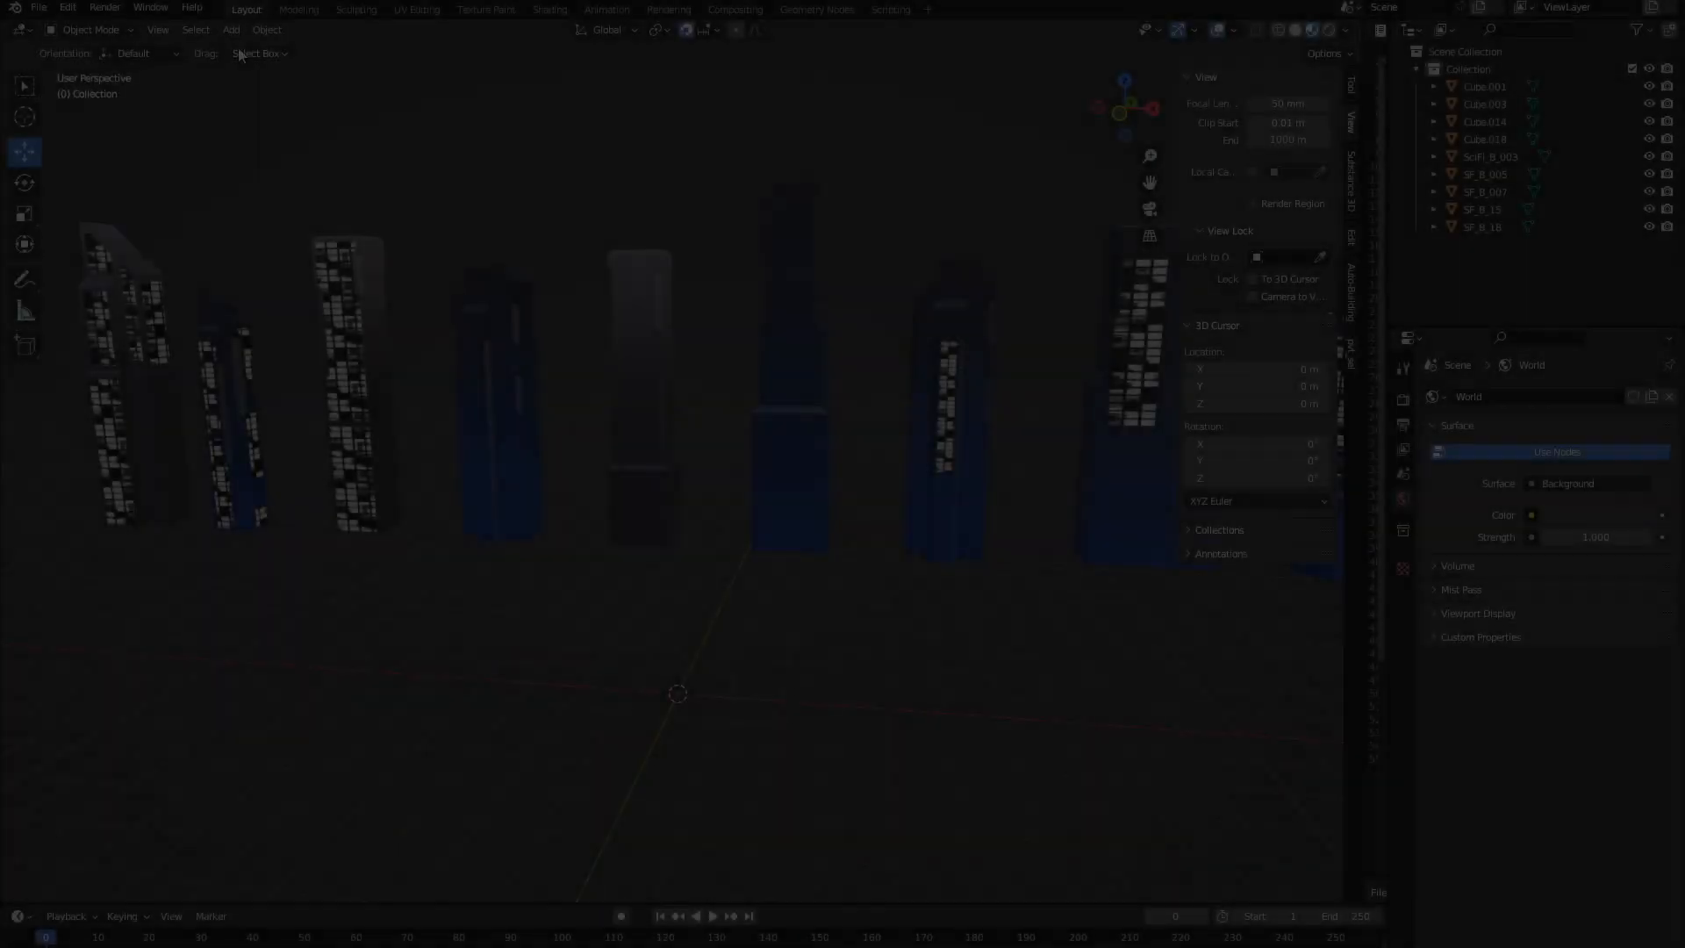
# - Add a cube at the world origin and scale it uniformly by 10
pyautogui.click(232, 30)
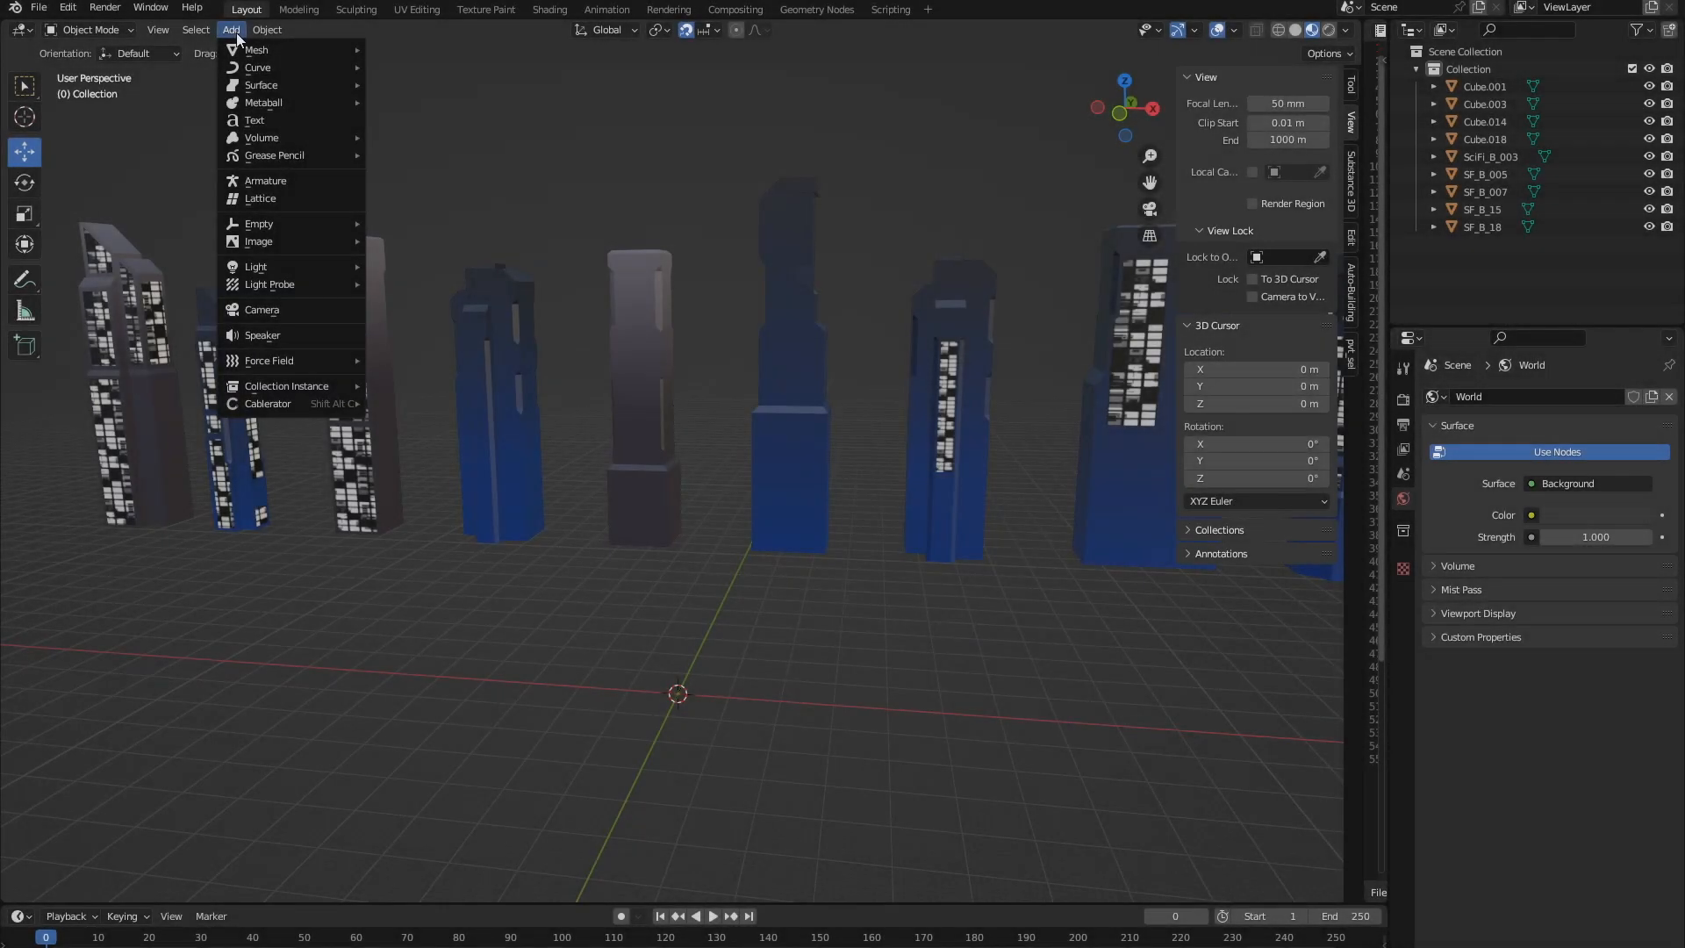
pyautogui.moveTo(263, 50)
pyautogui.click(428, 63)
pyautogui.scroll(1, 750, 634)
pyautogui.keyDown('shift'); pyautogui.moveTo(778, 630); pyautogui.dragTo(751, 573, button='middle'); pyautogui.keyUp('shift')
pyautogui.write('s10')
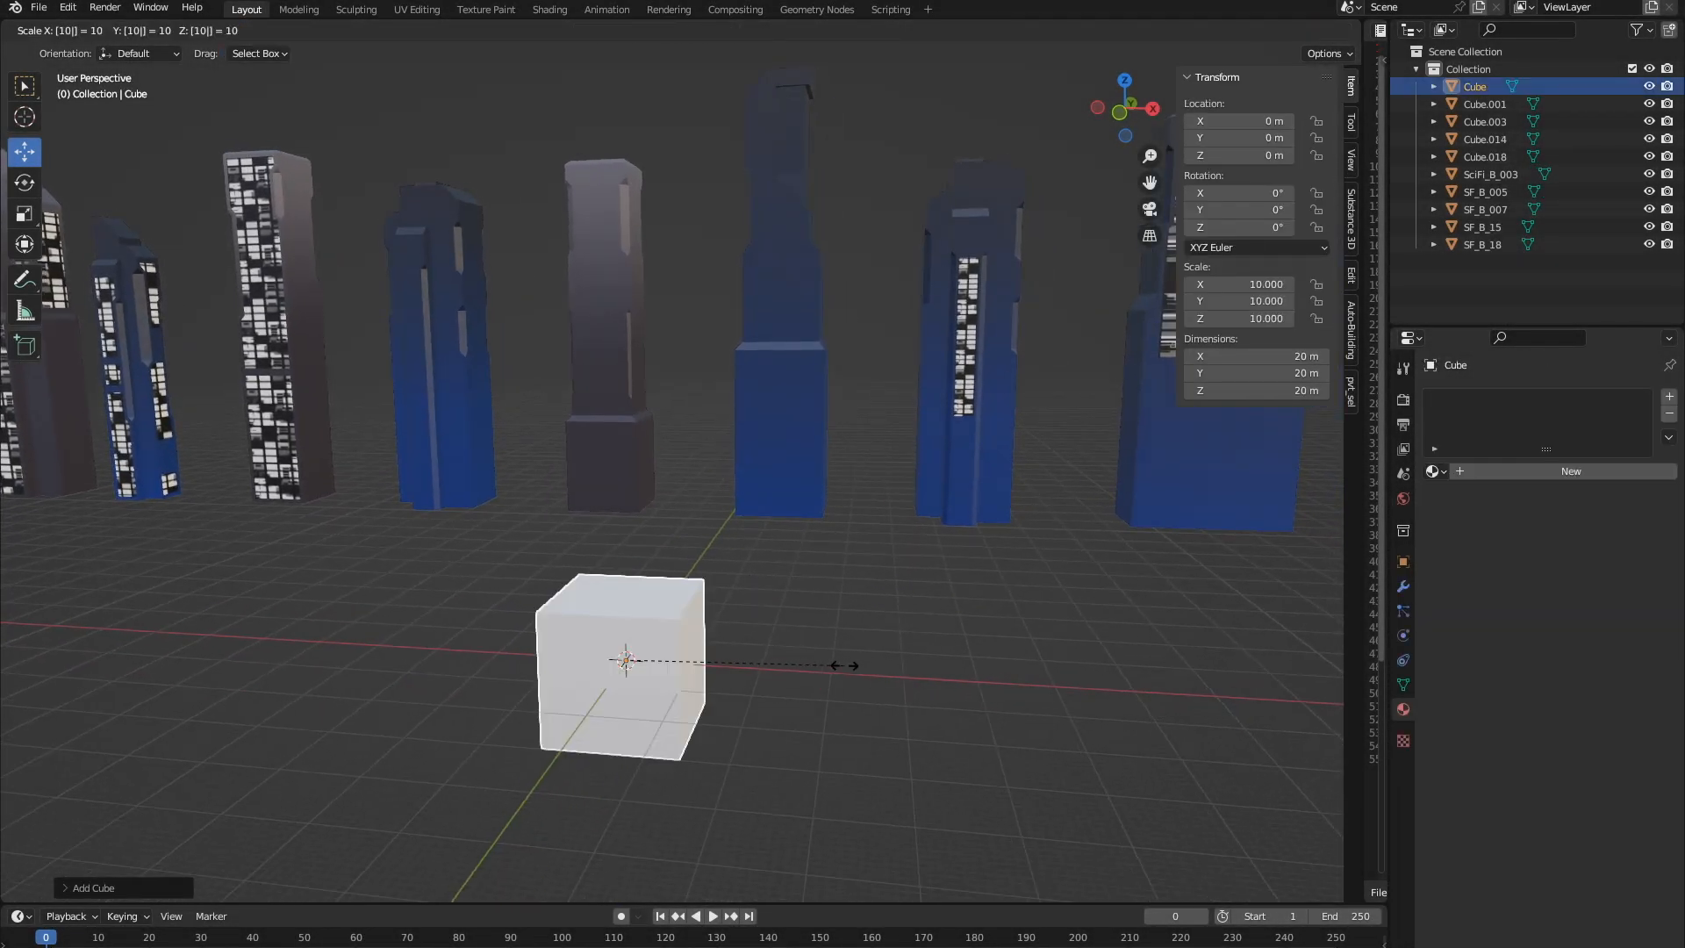
pyautogui.press('Return')
# - Raise the cube to Z 37 m, scale it by 4 along Z, and apply its rotation and scale
pyautogui.moveTo(825, 650); pyautogui.dragTo(542, 603, button='middle')
pyautogui.moveTo(543, 606); pyautogui.dragTo(530, 369)
pyautogui.keyDown('shift'); pyautogui.moveTo(700, 512); pyautogui.dragTo(742, 602, button='middle'); pyautogui.keyUp('shift')
pyautogui.write('sz4')
pyautogui.press('Return')
pyautogui.hotkey('ctrl', 'a')
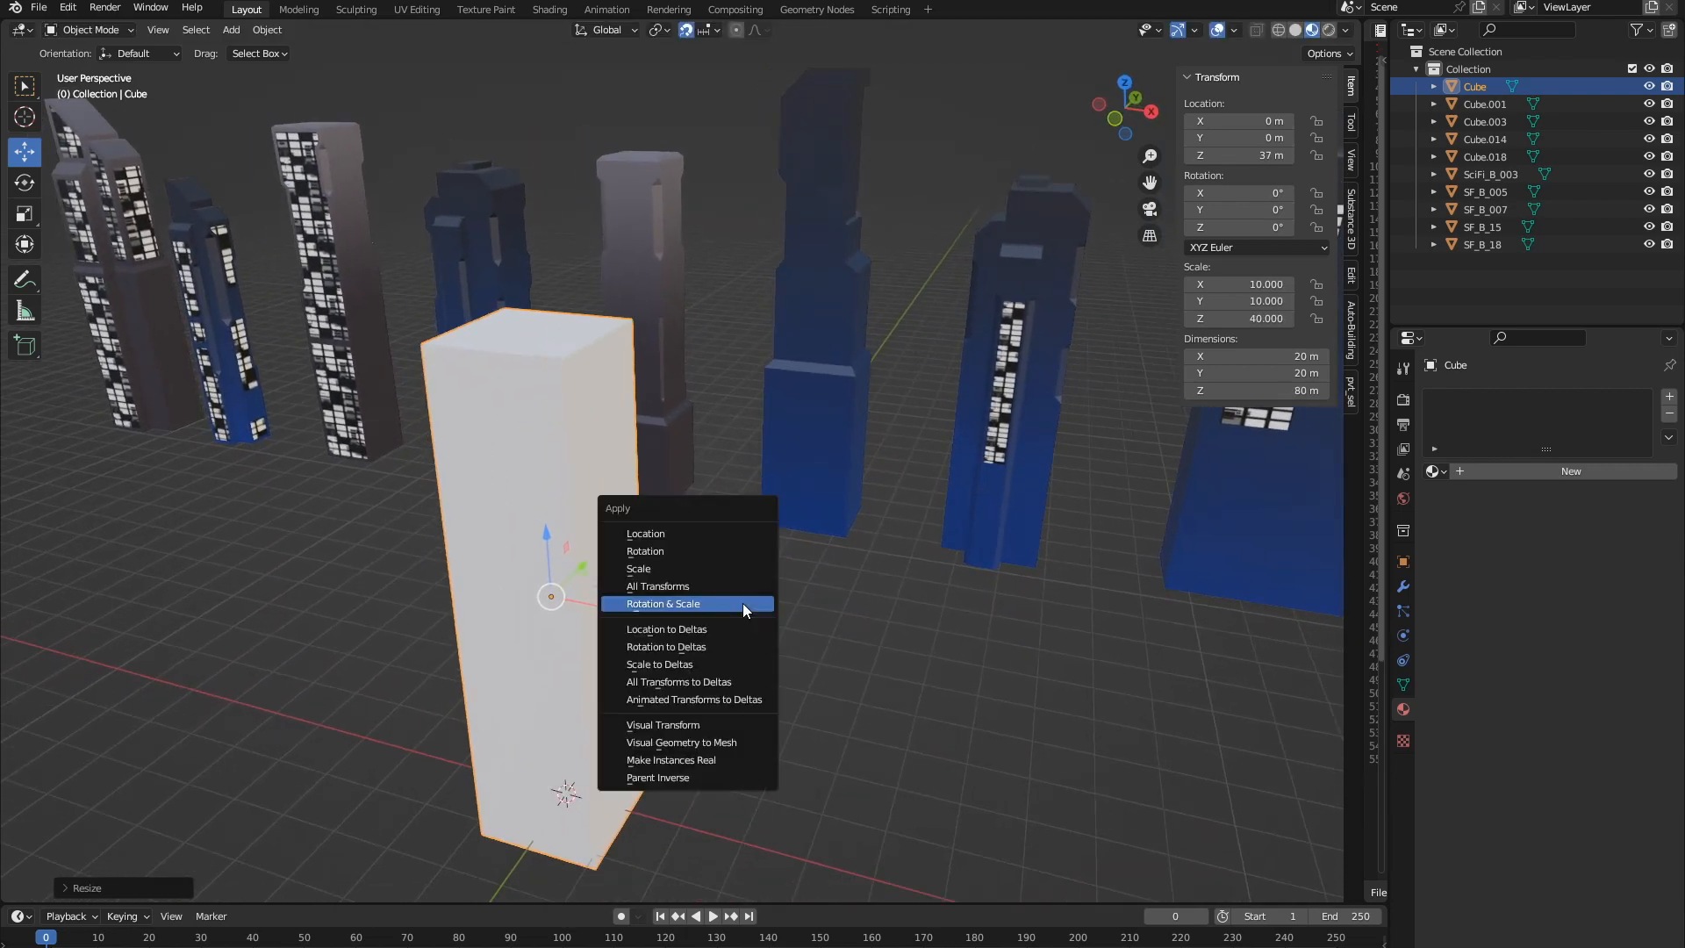
pyautogui.click(743, 605)
# - Divide the tall block horizontally with a loop cut of 3 cuts in Edit Mode
pyautogui.moveTo(954, 610); pyautogui.dragTo(846, 650, button='middle')
pyautogui.press('Tab')
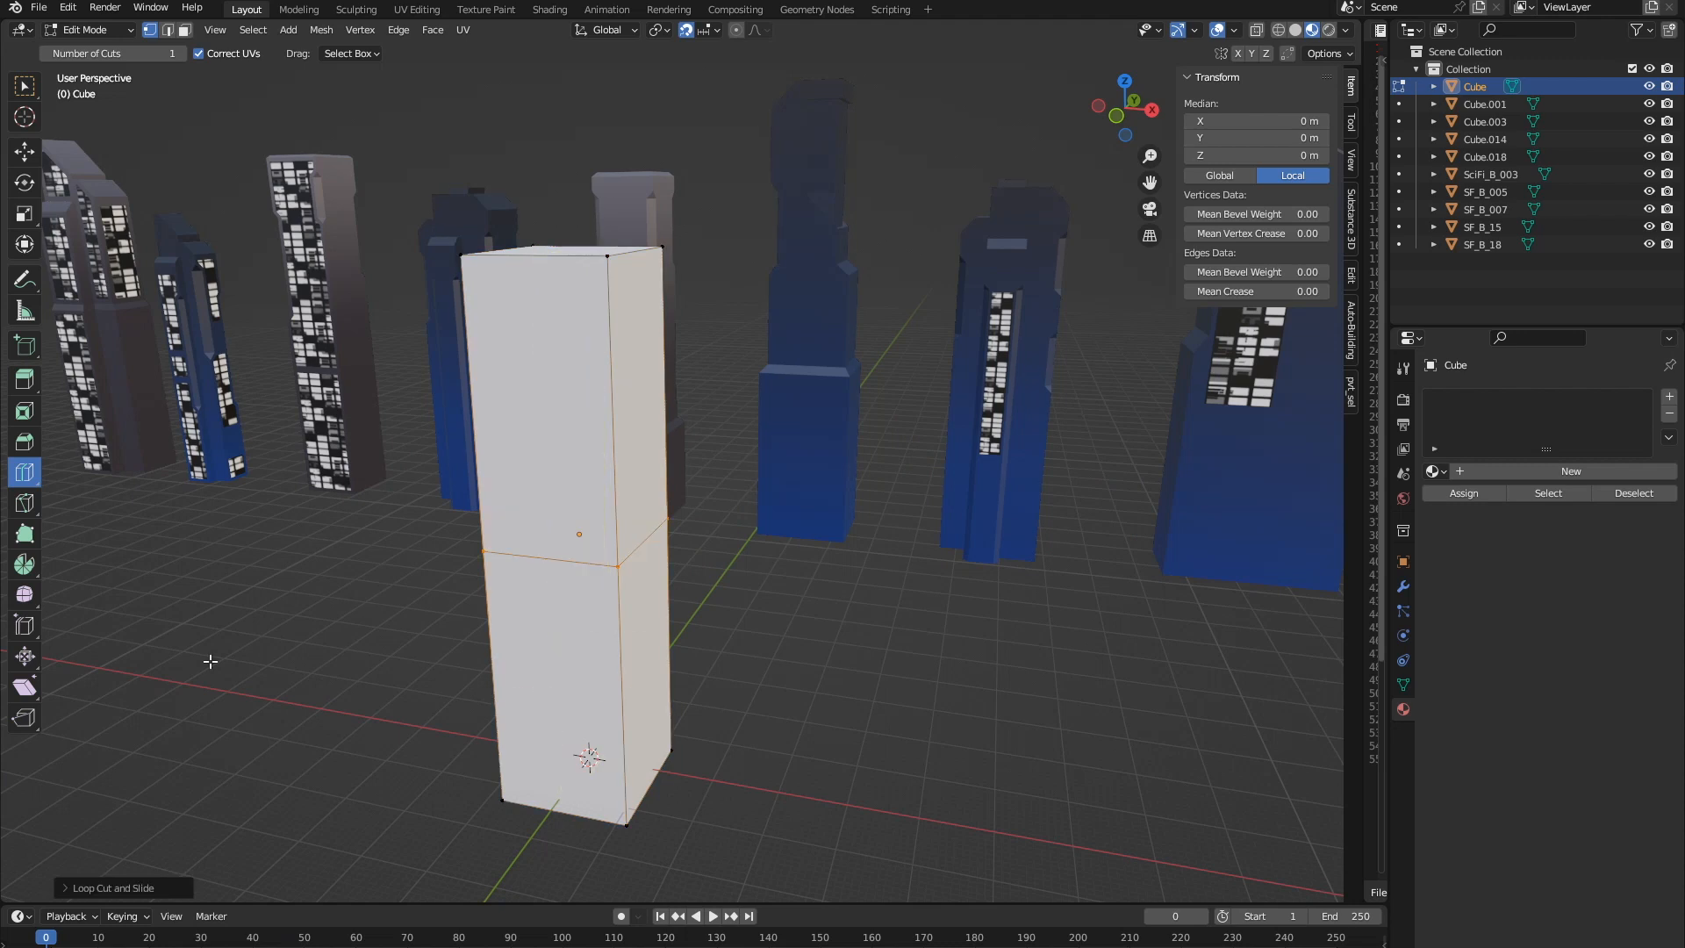
pyautogui.click(70, 887)
pyautogui.click(285, 708)
pyautogui.click(284, 708)
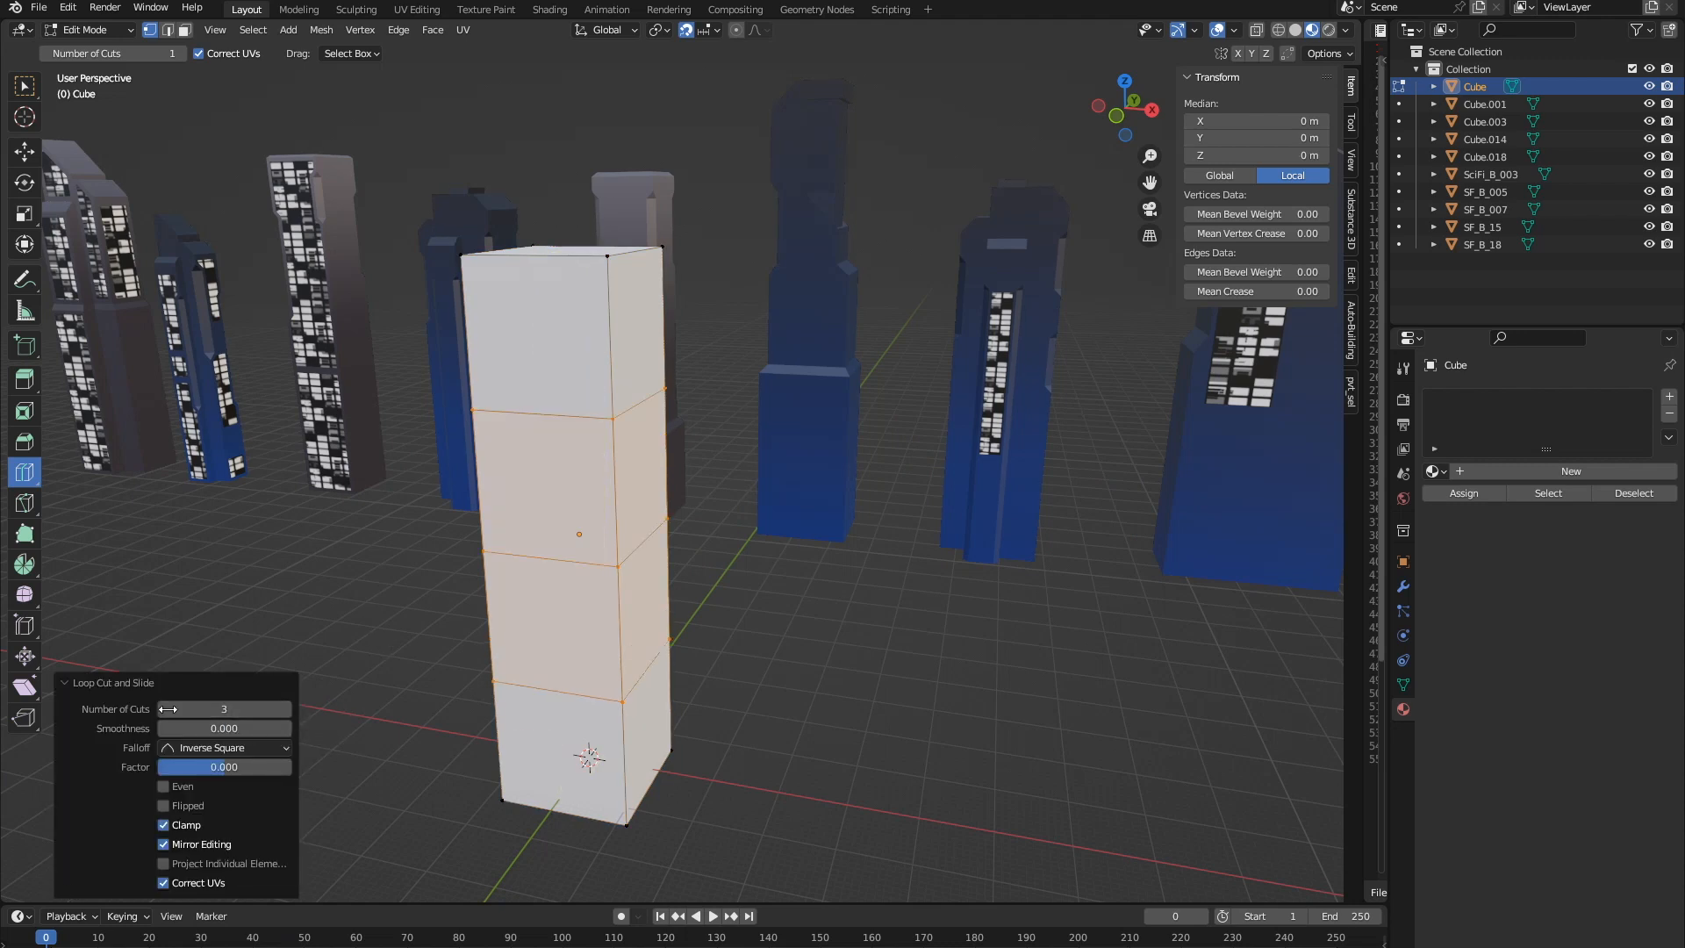
pyautogui.click(64, 682)
# - Bevel the block's top edge on the +X side into a large sloping roof face
pyautogui.moveTo(752, 661); pyautogui.dragTo(628, 475, button='middle')
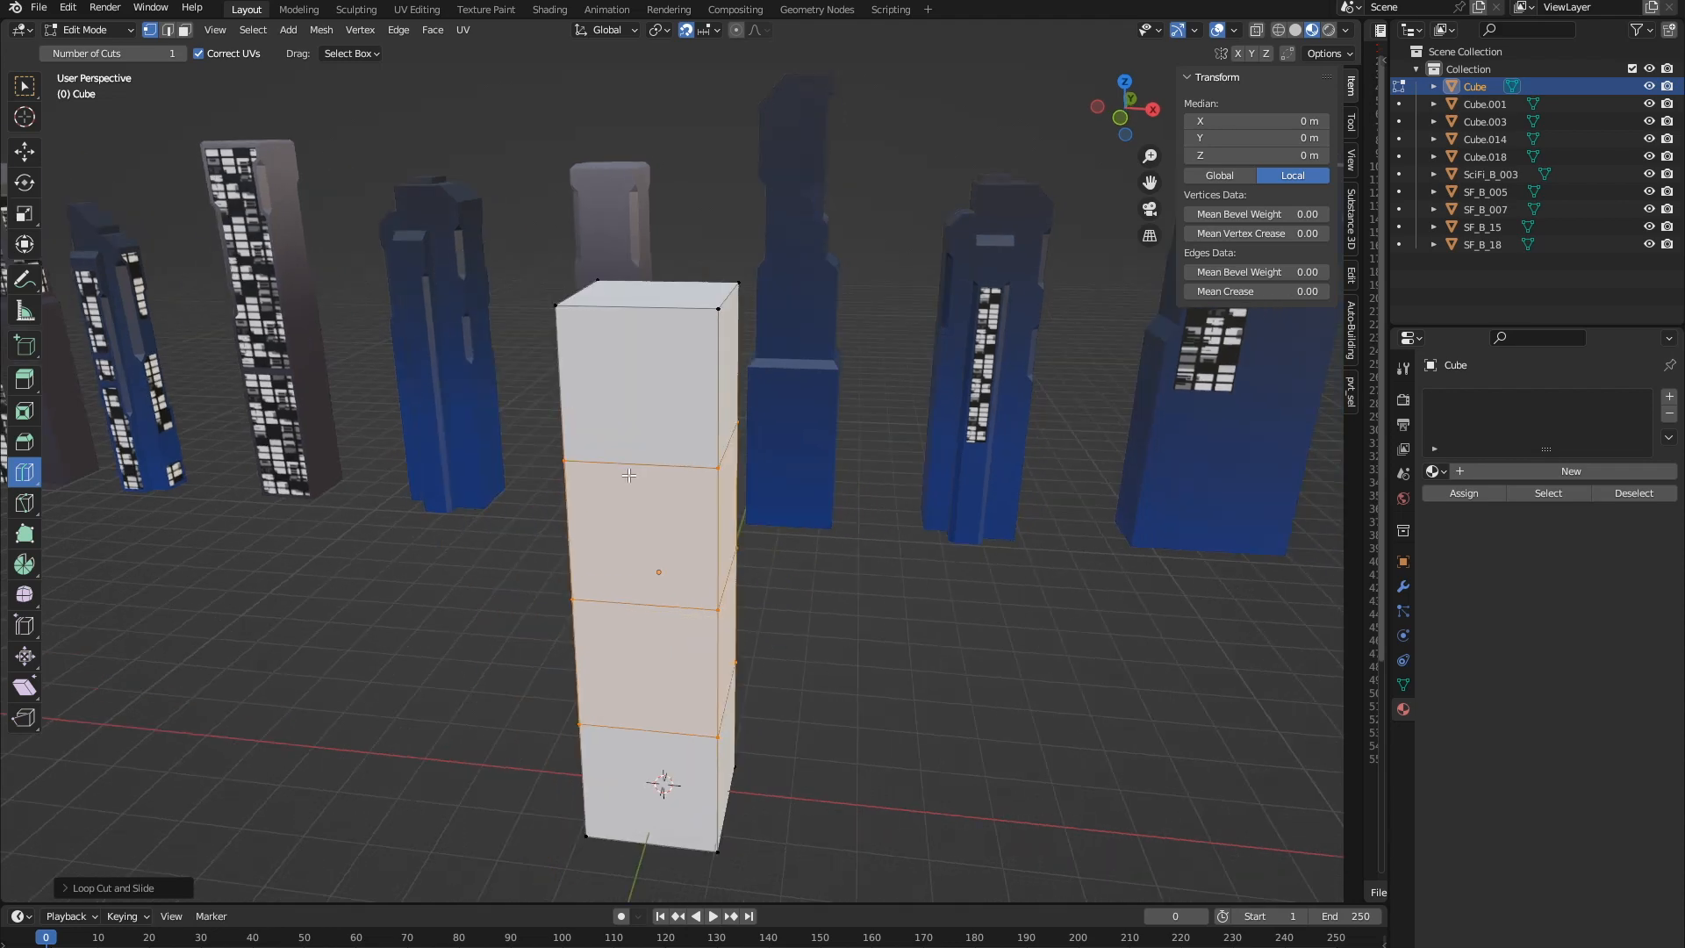
pyautogui.click(168, 29)
pyautogui.moveTo(649, 290); pyautogui.dragTo(695, 312, button='middle')
pyautogui.click(27, 91)
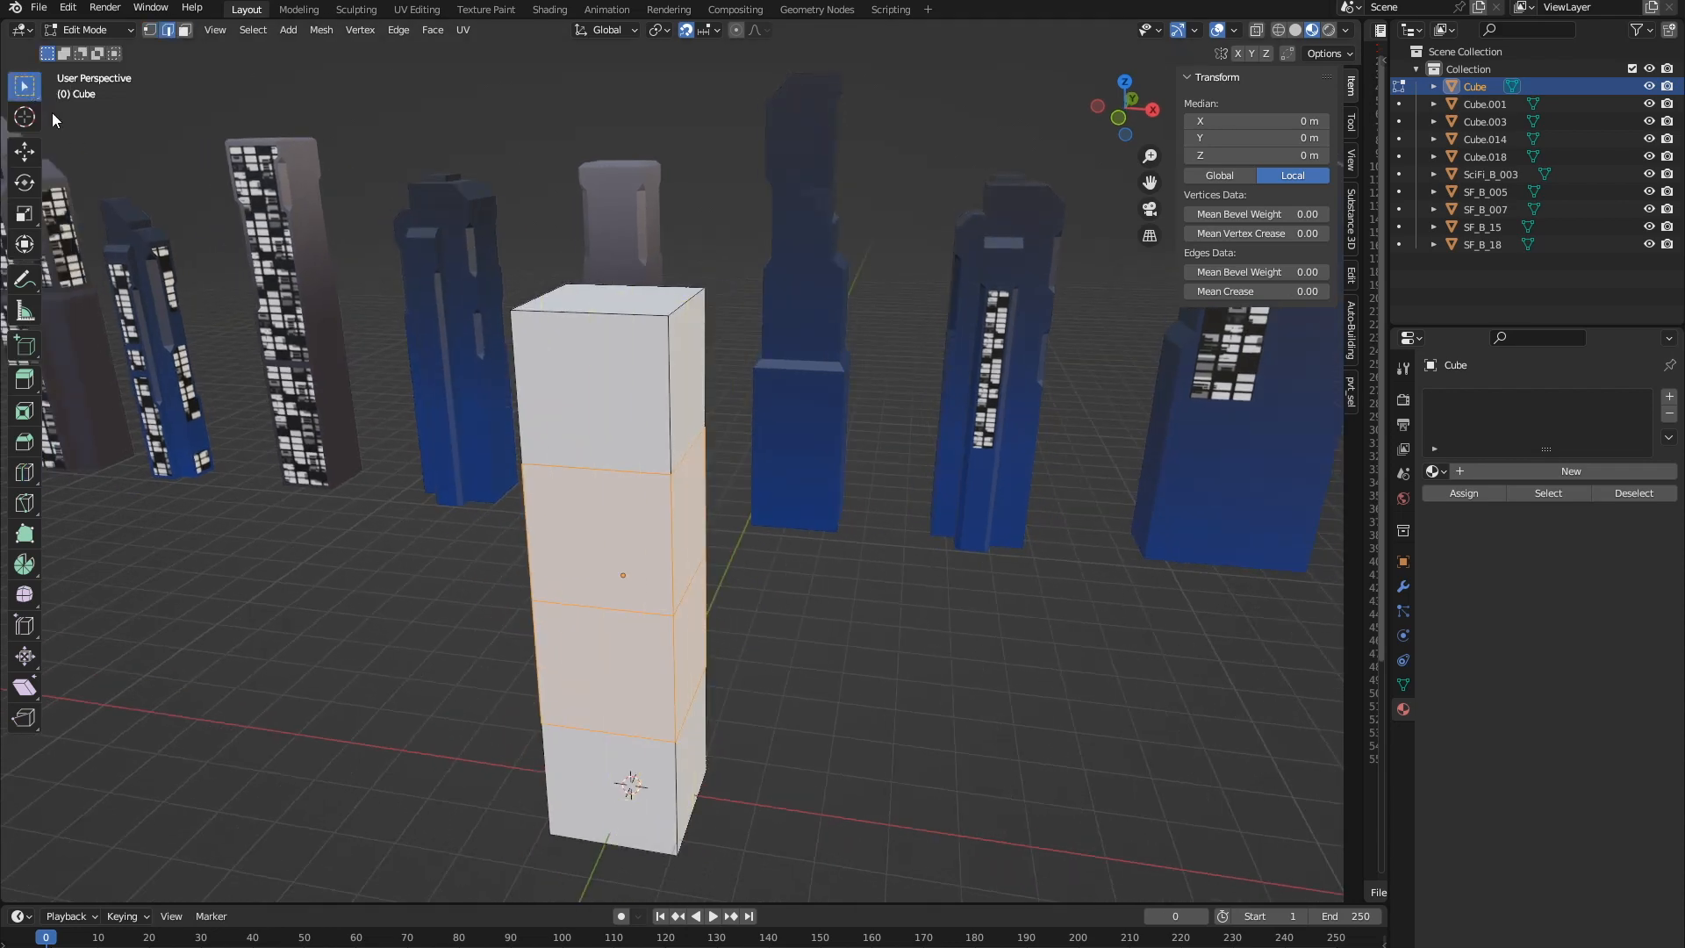
pyautogui.click(689, 327)
pyautogui.moveTo(801, 538); pyautogui.dragTo(851, 582, button='middle')
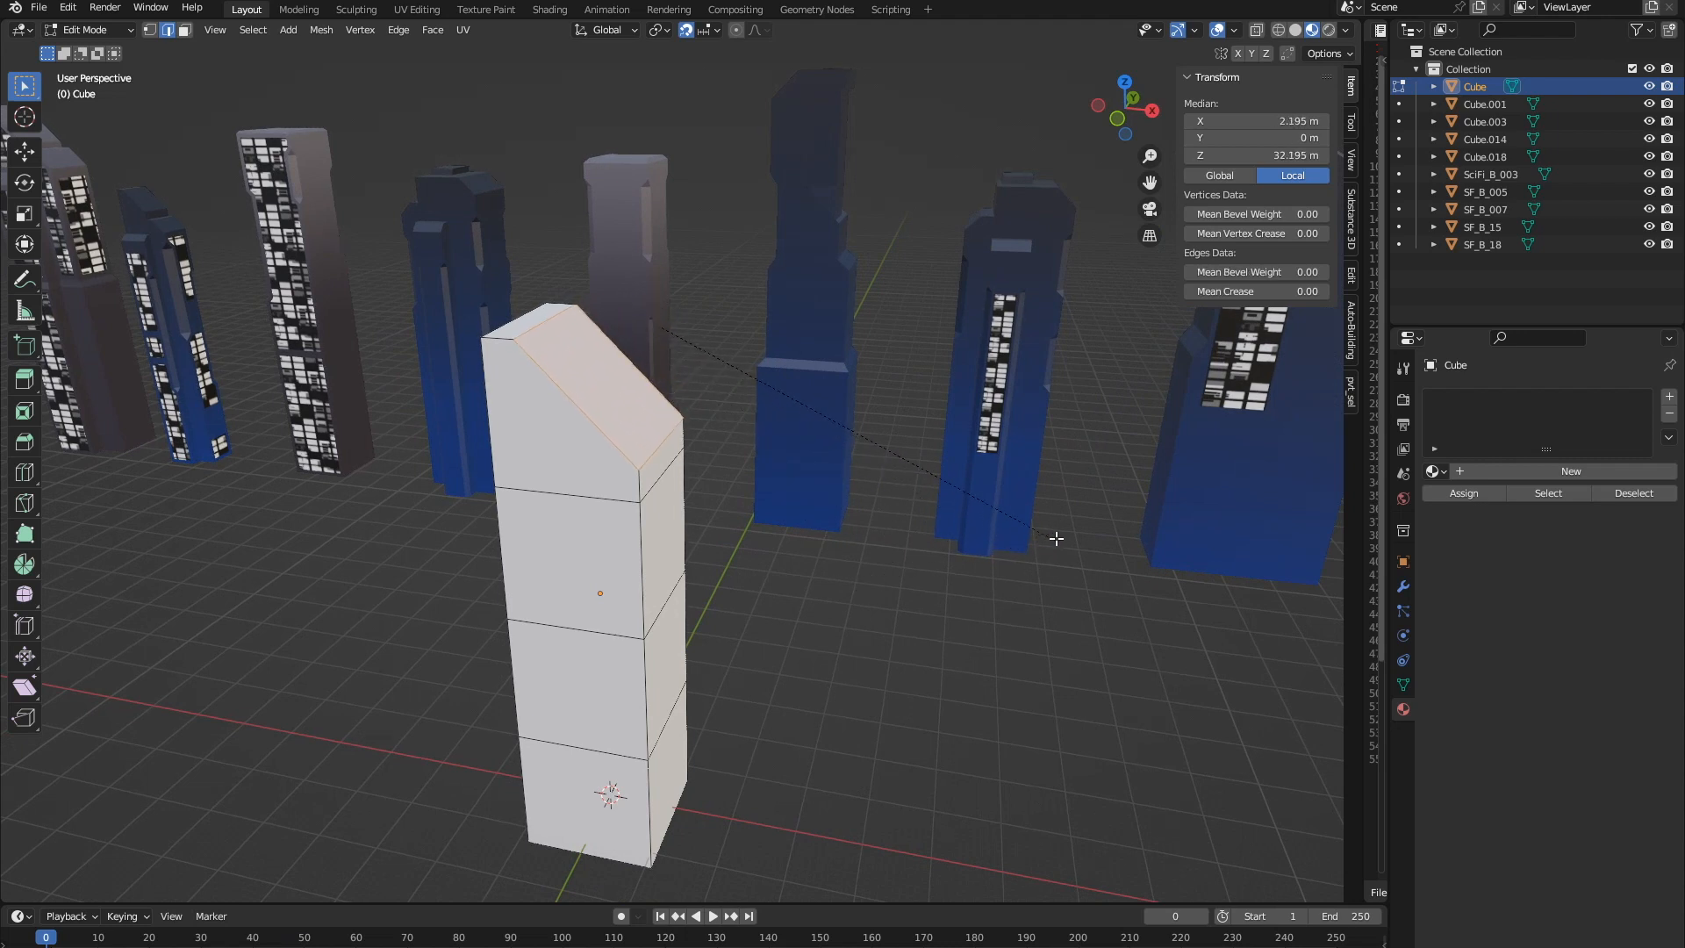
pyautogui.moveTo(1068, 523); pyautogui.dragTo(842, 562, button='middle')
# - Extrude the three lower faces on the block's +X side 7 m outward
pyautogui.click(188, 33)
pyautogui.moveTo(709, 444); pyautogui.dragTo(656, 439, button='middle')
pyautogui.click(650, 434)
pyautogui.keyDown('shift'); pyautogui.click(646, 534); pyautogui.keyUp('shift')
pyautogui.keyDown('shift'); pyautogui.click(629, 699); pyautogui.keyUp('shift')
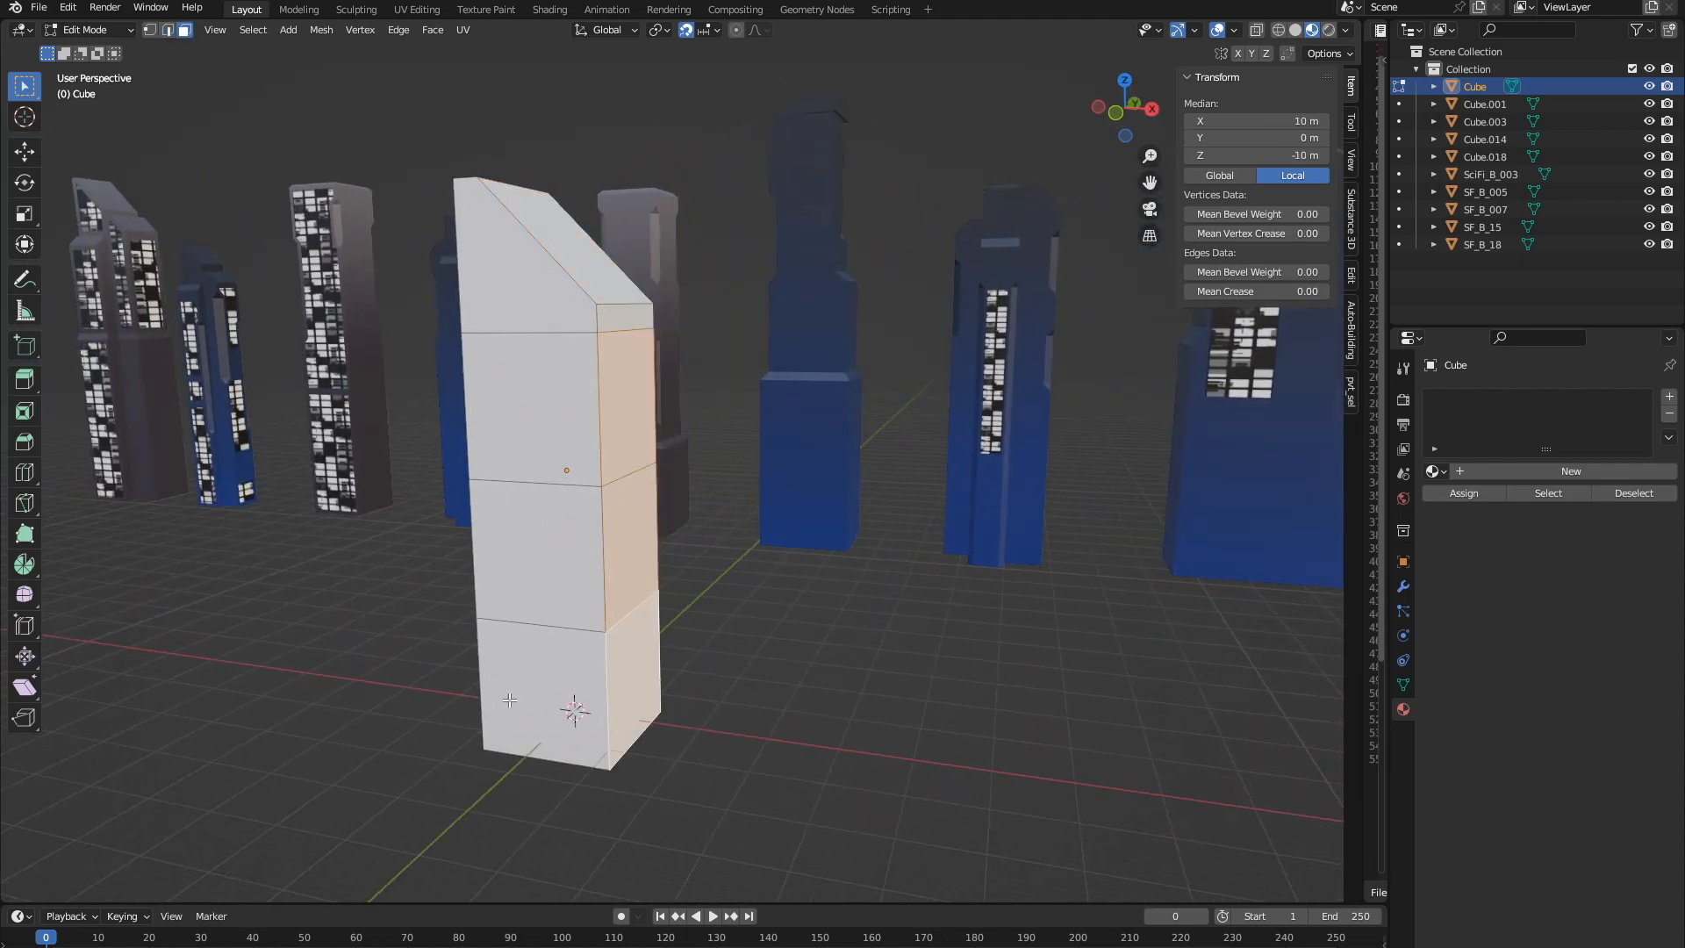
pyautogui.click(26, 381)
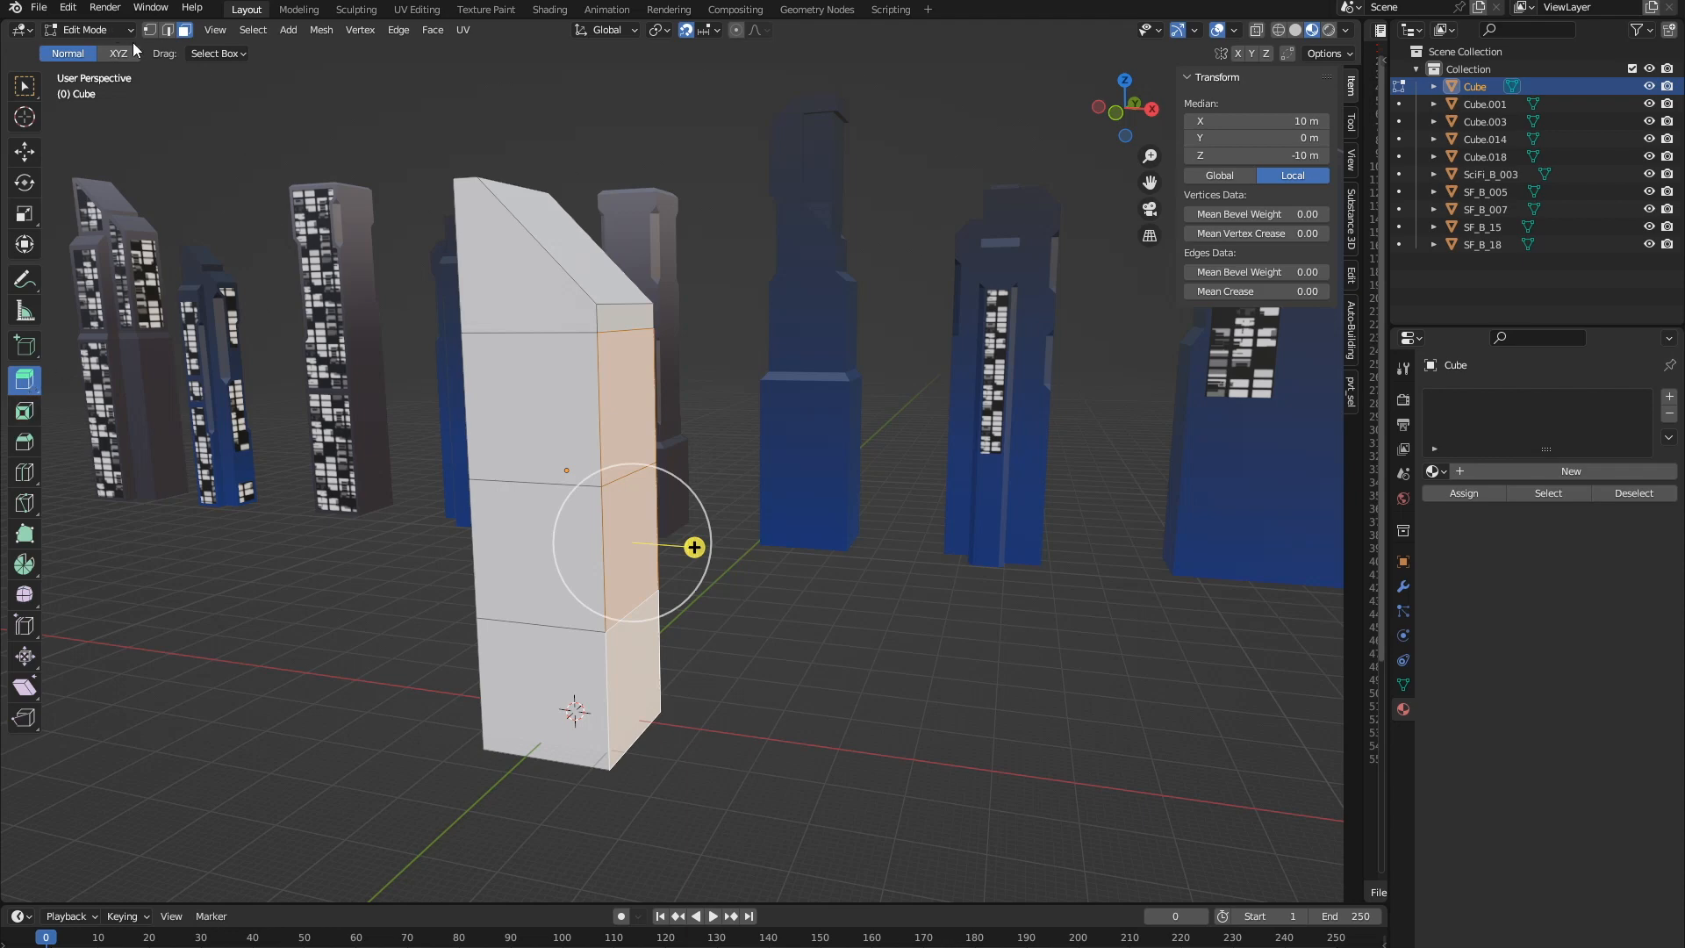
pyautogui.moveTo(692, 548); pyautogui.dragTo(753, 577)
pyautogui.moveTo(753, 578); pyautogui.dragTo(902, 614, button='middle')
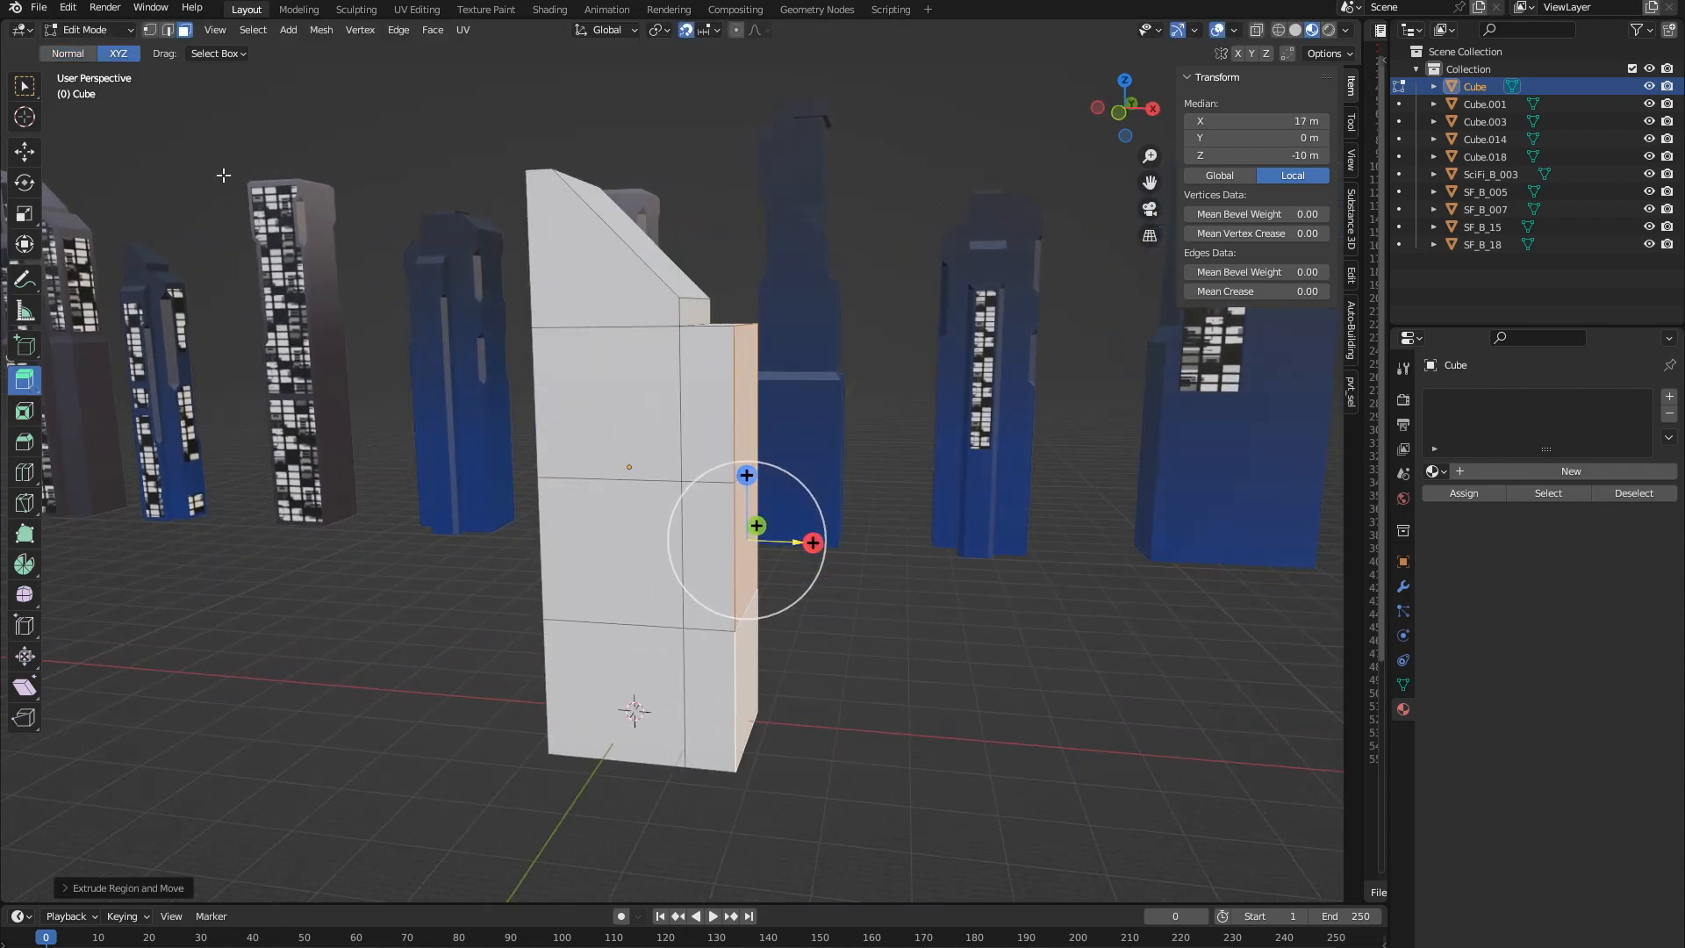
# - Bevel the top outer edge of the extruded side section and return to Object Mode
pyautogui.click(33, 85)
pyautogui.moveTo(579, 438); pyautogui.dragTo(621, 465, button='middle')
pyautogui.click(719, 380)
pyautogui.moveTo(720, 379); pyautogui.dragTo(810, 596, button='middle')
pyautogui.click(868, 515)
pyautogui.press('Tab')
pyautogui.scroll(-3, 596, 445)
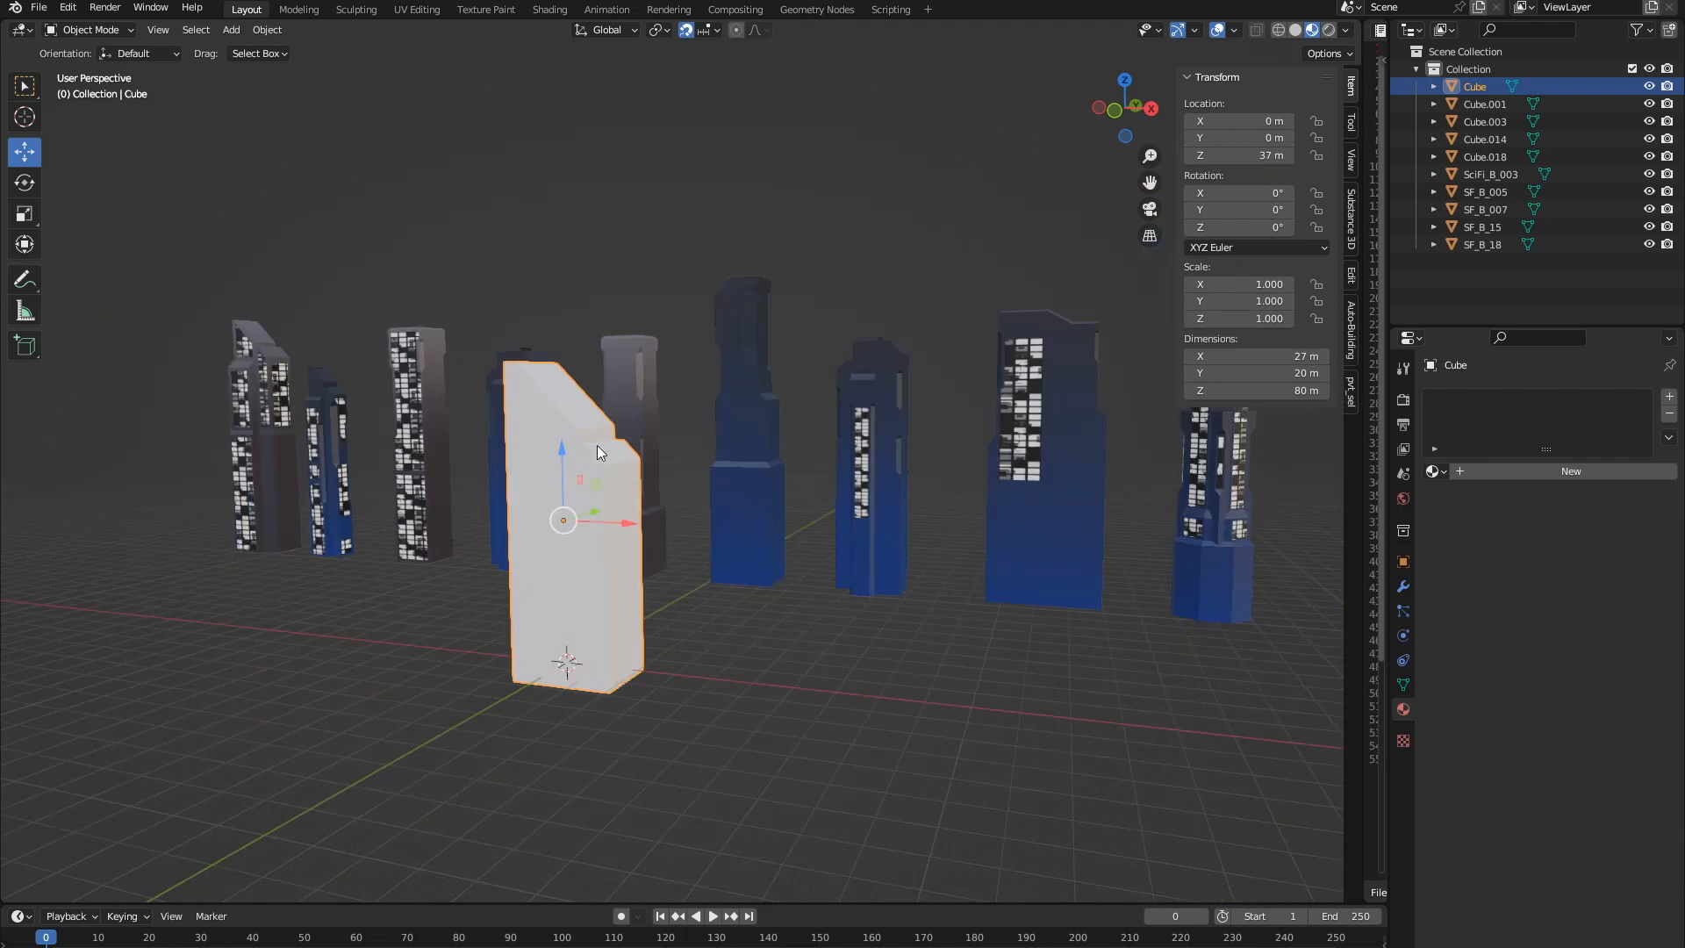
# - Raise the building to Z 100 m and reopen its mesh for editing
pyautogui.moveTo(560, 450); pyautogui.dragTo(674, 323)
pyautogui.moveTo(674, 323); pyautogui.dragTo(70, 122, button='middle')
pyautogui.press('Tab')
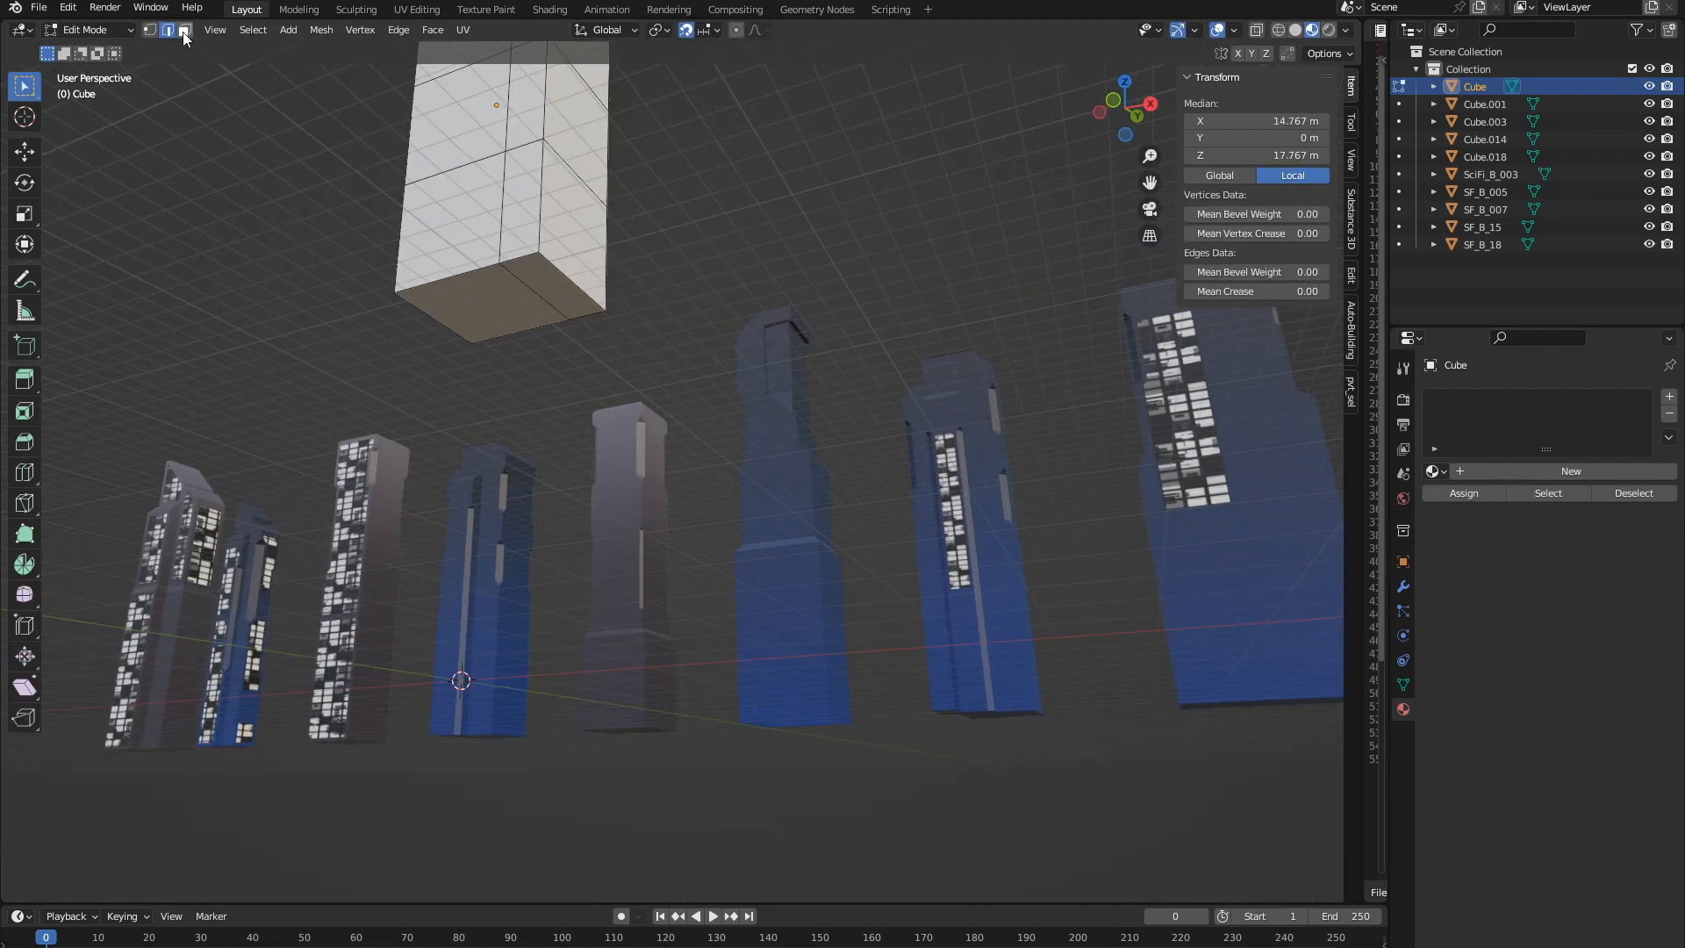
# - Extrude the building's bottom faces 4 m downward and scale them outward to form a flared ledge
pyautogui.click(574, 295)
pyautogui.moveTo(574, 295); pyautogui.dragTo(123, 386, button='middle')
pyautogui.click(24, 379)
pyautogui.scroll(2, 589, 493)
pyautogui.moveTo(567, 420); pyautogui.dragTo(572, 443)
pyautogui.keyDown('shift'); pyautogui.moveTo(766, 623); pyautogui.dragTo(784, 642, button='middle'); pyautogui.keyUp('shift')
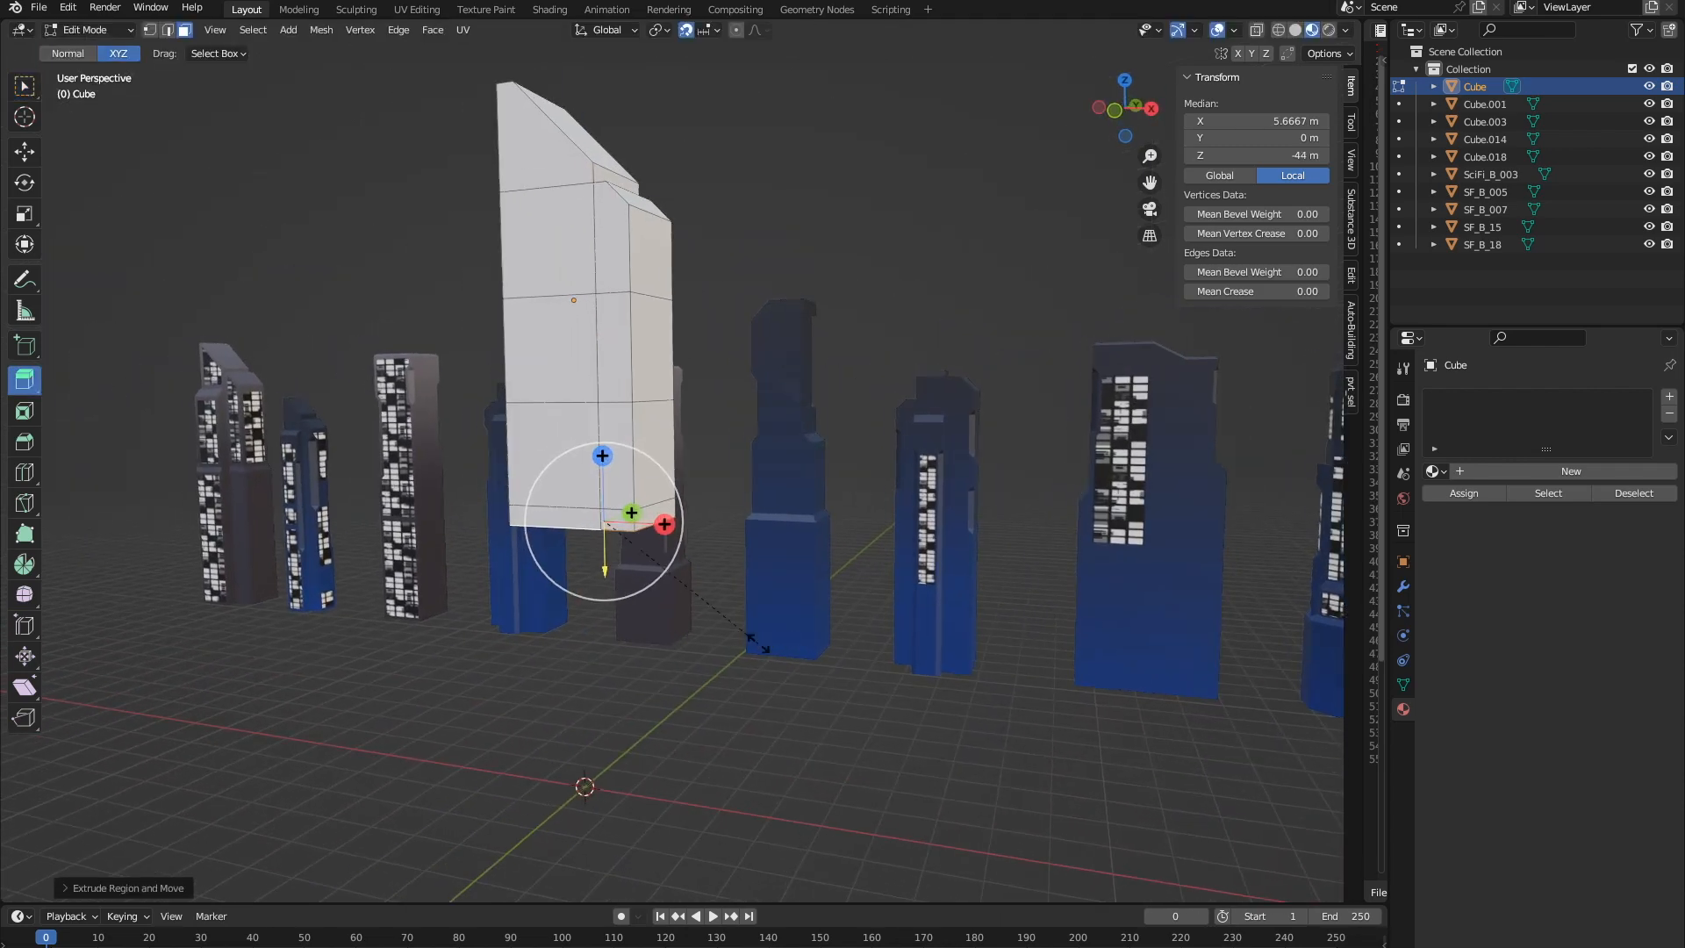
pyautogui.press('s')
pyautogui.click(803, 639)
# - Extrude the widened bottom faces about 61 m down to the ground as the building's base
pyautogui.moveTo(602, 465); pyautogui.dragTo(597, 755)
pyautogui.moveTo(702, 711); pyautogui.dragTo(755, 558, button='middle')
pyautogui.moveTo(1134, 458); pyautogui.dragTo(1160, 445, button='middle')
pyautogui.keyDown('shift'); pyautogui.moveTo(1033, 559); pyautogui.dragTo(1035, 520, button='middle'); pyautogui.keyUp('shift')
# - Extrude the column of front faces from below the sloped roof down to the base 8 m outward along -Y
pyautogui.click(24, 85)
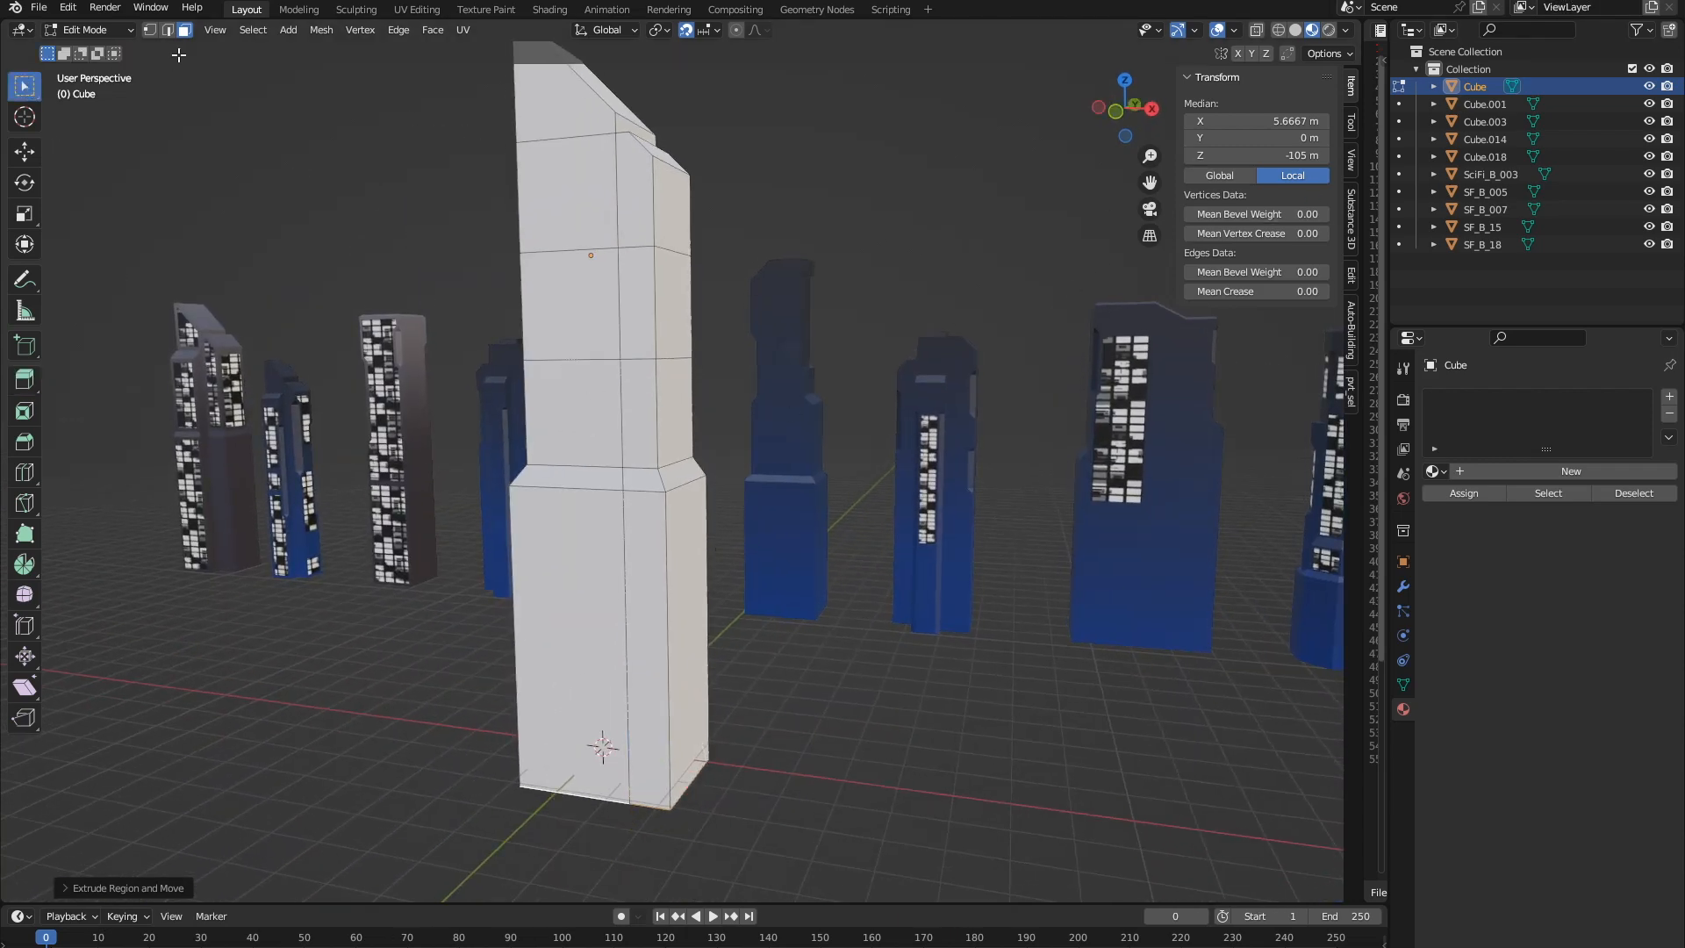
pyautogui.scroll(-2, 570, 450)
pyautogui.click(624, 276)
pyautogui.keyDown('shift'); pyautogui.click(605, 383); pyautogui.keyUp('shift')
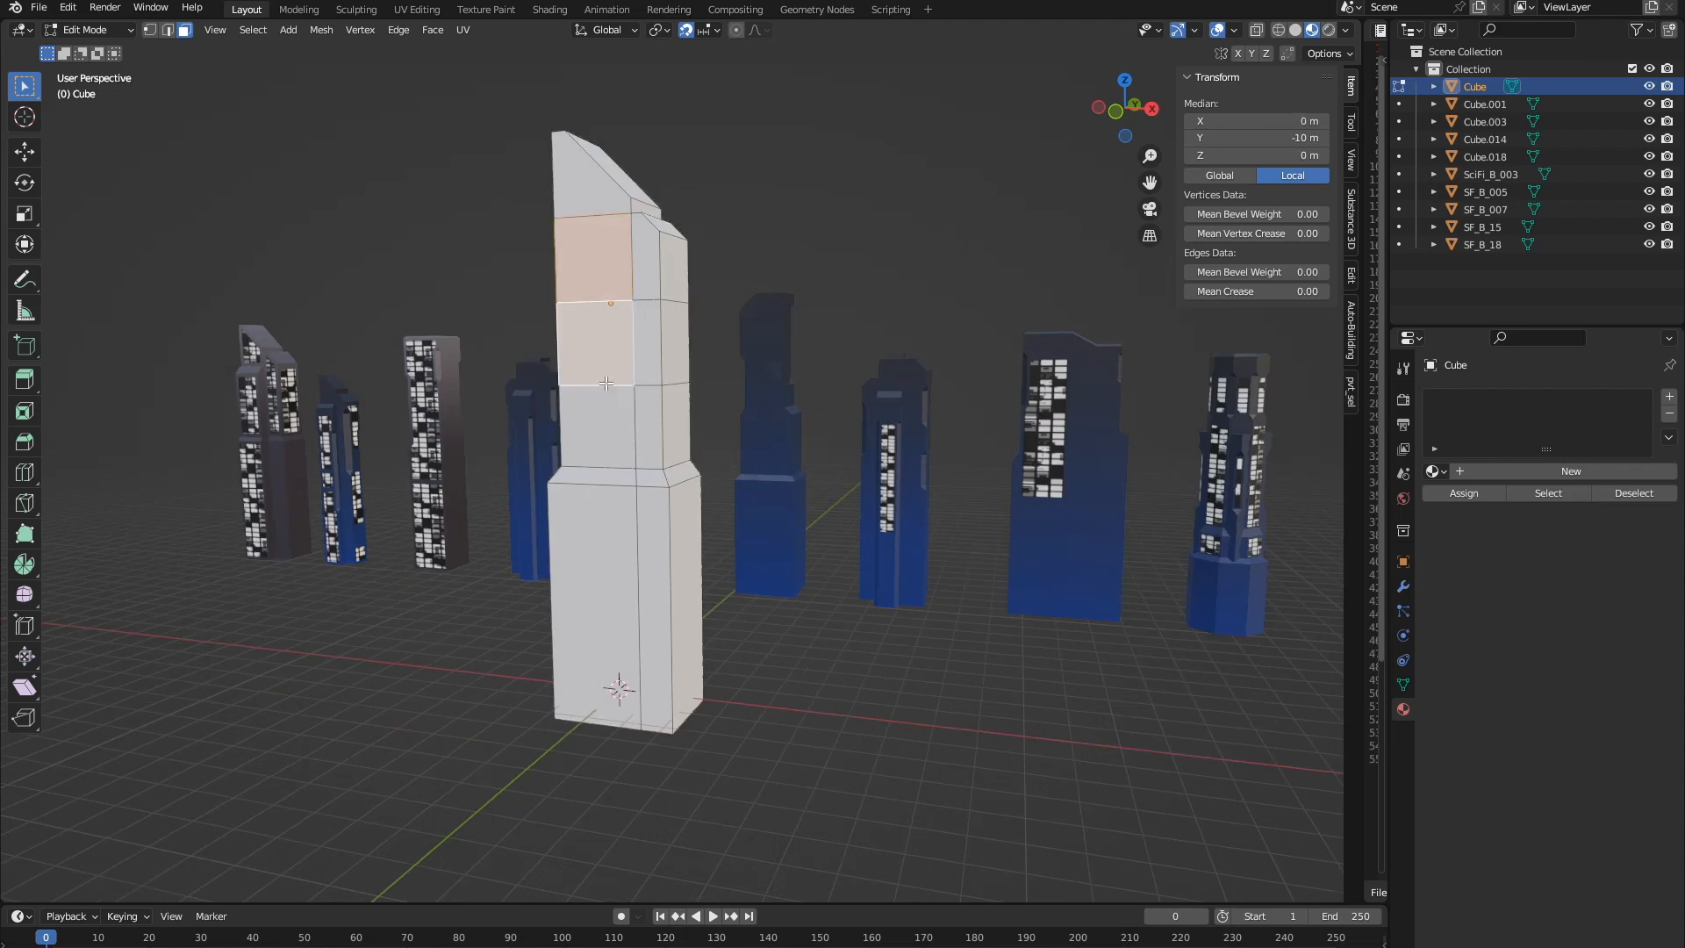
pyautogui.keyDown('shift'); pyautogui.click(598, 519); pyautogui.keyUp('shift')
pyautogui.moveTo(598, 519); pyautogui.dragTo(579, 560, button='middle')
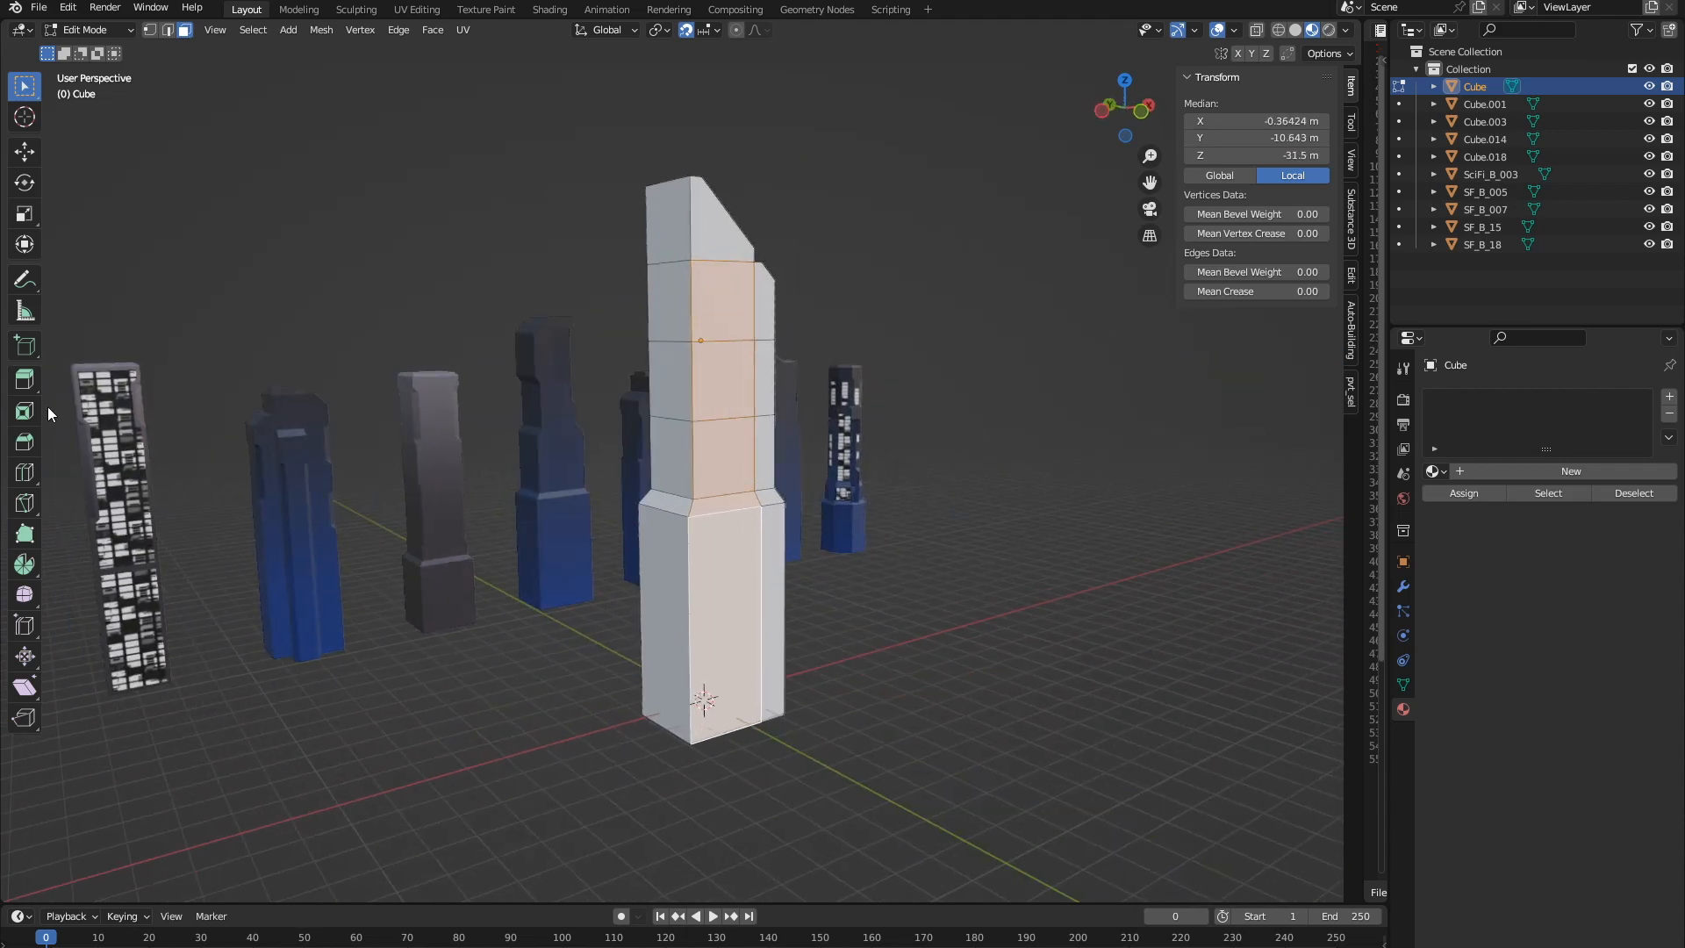
pyautogui.click(25, 380)
pyautogui.moveTo(663, 482); pyautogui.dragTo(704, 506, button='middle')
pyautogui.moveTo(710, 489); pyautogui.dragTo(737, 511)
pyautogui.moveTo(1022, 574); pyautogui.dragTo(724, 537, button='middle')
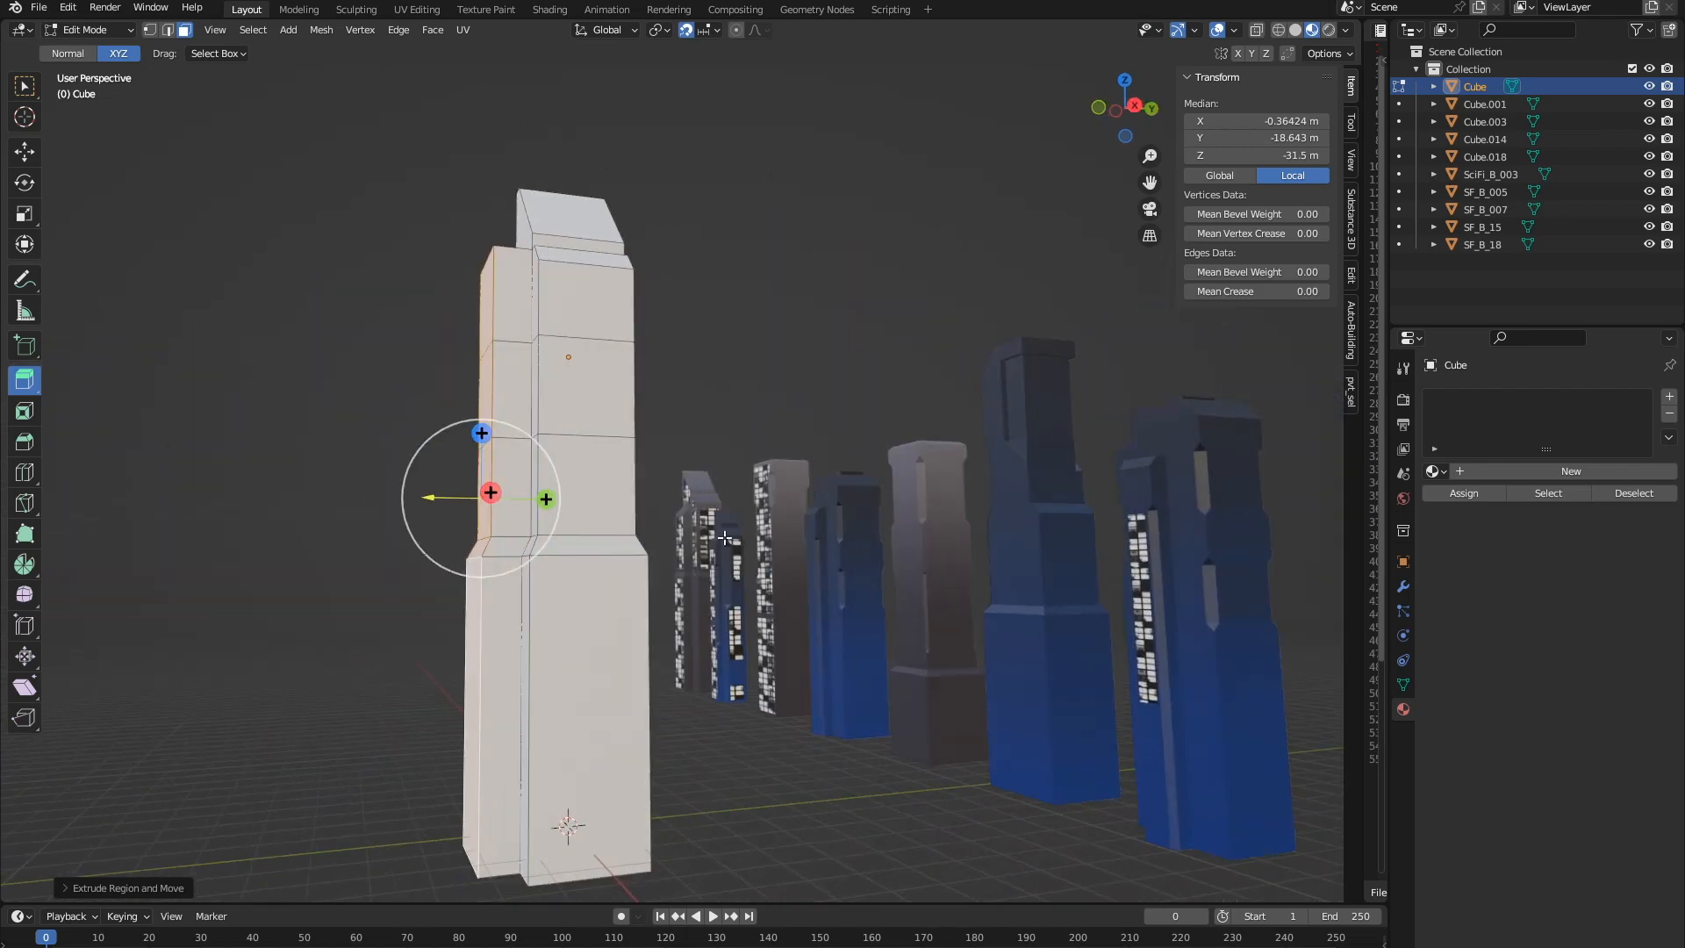
# - Bevel the top outer edge of the extruded front section
pyautogui.click(167, 29)
pyautogui.moveTo(395, 342); pyautogui.dragTo(440, 376, button='middle')
pyautogui.click(474, 279)
pyautogui.moveTo(465, 290); pyautogui.dragTo(419, 326, button='middle')
pyautogui.click(25, 90)
pyautogui.moveTo(263, 439); pyautogui.dragTo(318, 451, button='middle')
pyautogui.hotkey('ctrl', 'b')
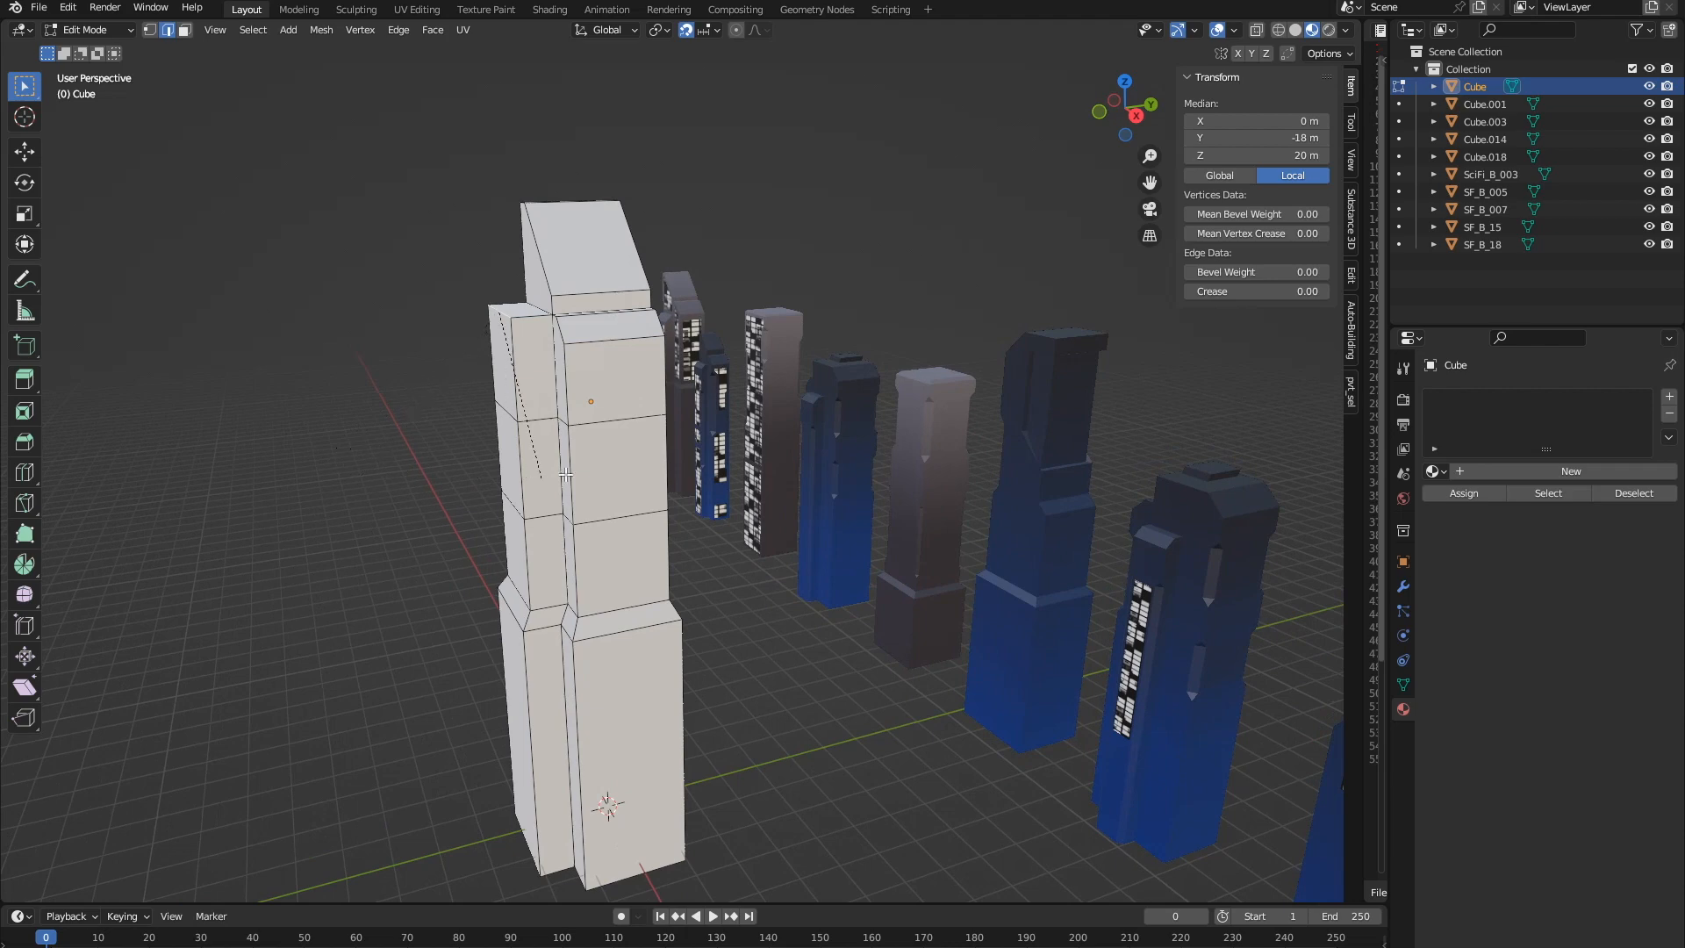
pyautogui.moveTo(462, 555); pyautogui.dragTo(553, 518, button='middle')
pyautogui.moveTo(1135, 545); pyautogui.dragTo(958, 509, button='middle')
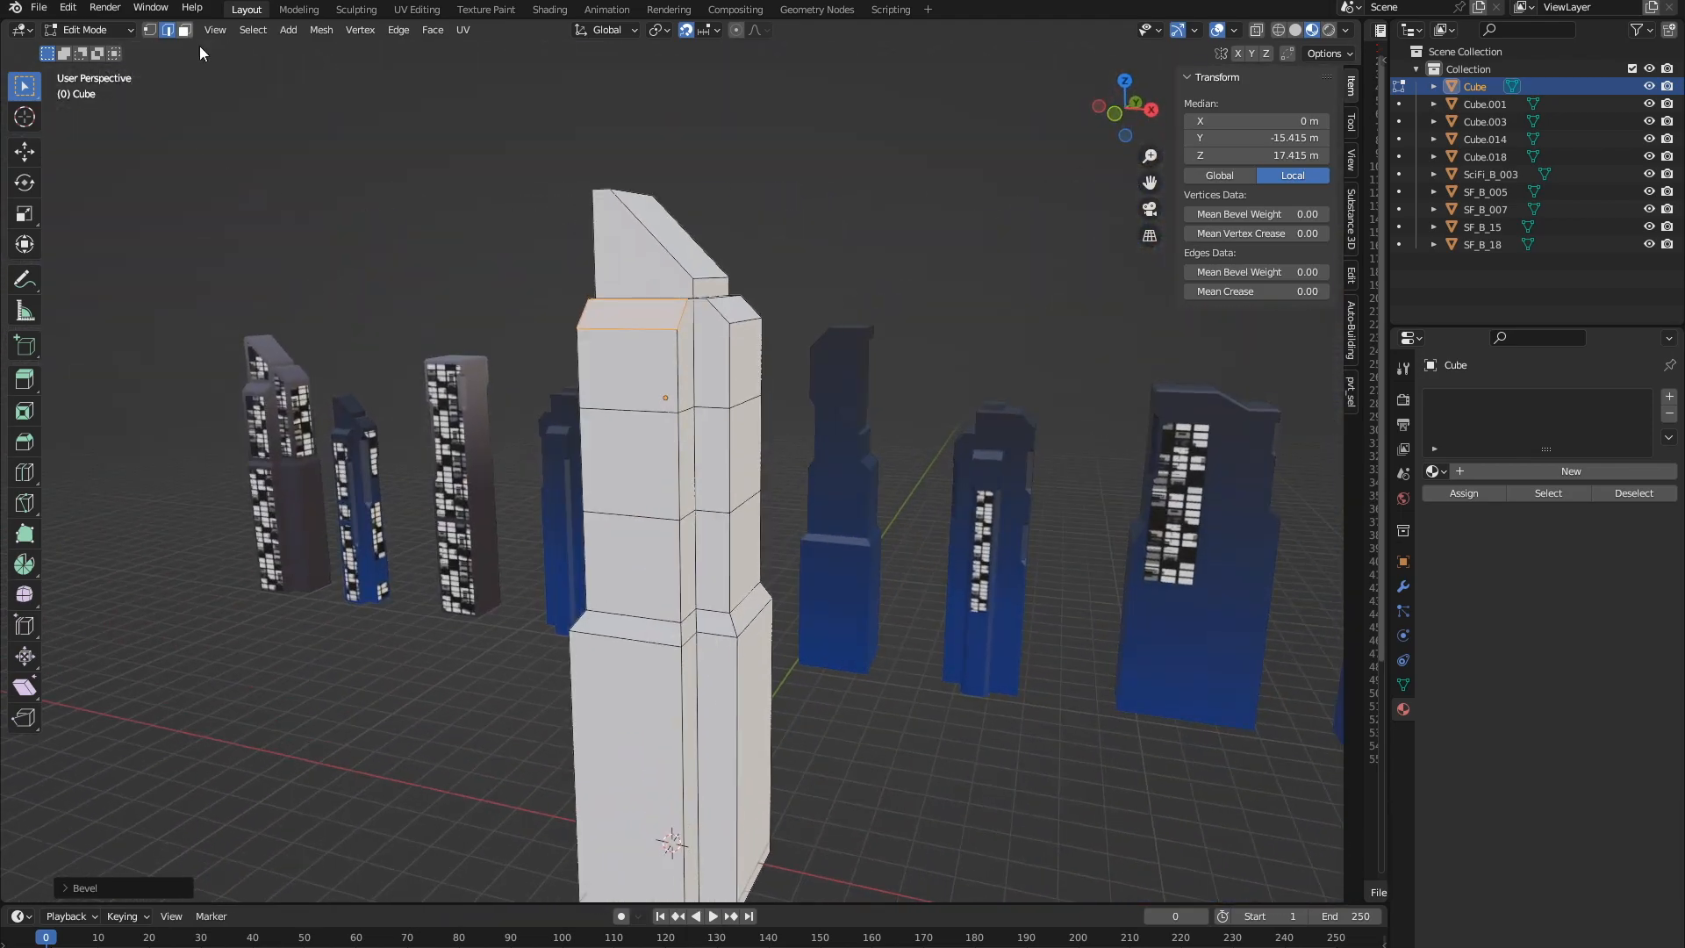
# - Move the upper horizontal edge loop up along Z to local Z 10 m, just below the bevelled top
pyautogui.moveTo(808, 506)
pyautogui.mouseDown(button='middle')
pyautogui.moveTo(857, 481)
pyautogui.moveTo(816, 491)
pyautogui.mouseUp(button='middle')
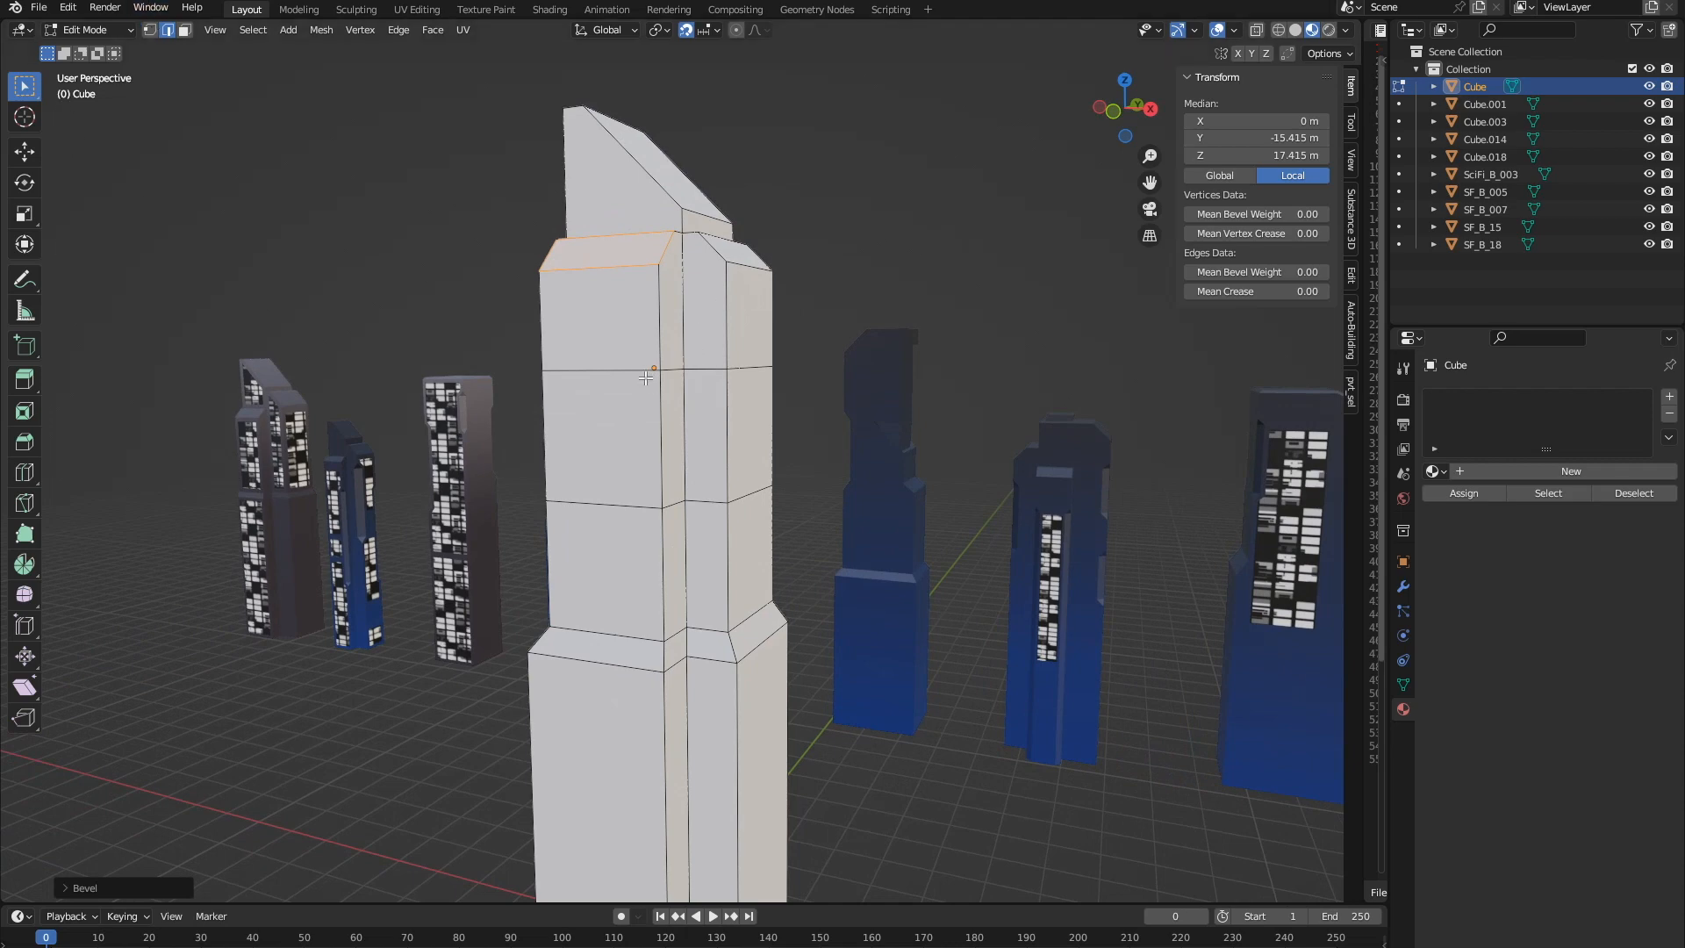
pyautogui.click(837, 310)
pyautogui.keyDown('alt'); pyautogui.click(624, 378); pyautogui.keyUp('alt')
pyautogui.moveTo(654, 456)
pyautogui.mouseDown(button='middle')
pyautogui.moveTo(755, 460)
pyautogui.moveTo(675, 461)
pyautogui.mouseUp(button='middle')
pyautogui.press('g')
pyautogui.press('z')
pyautogui.click(780, 359)
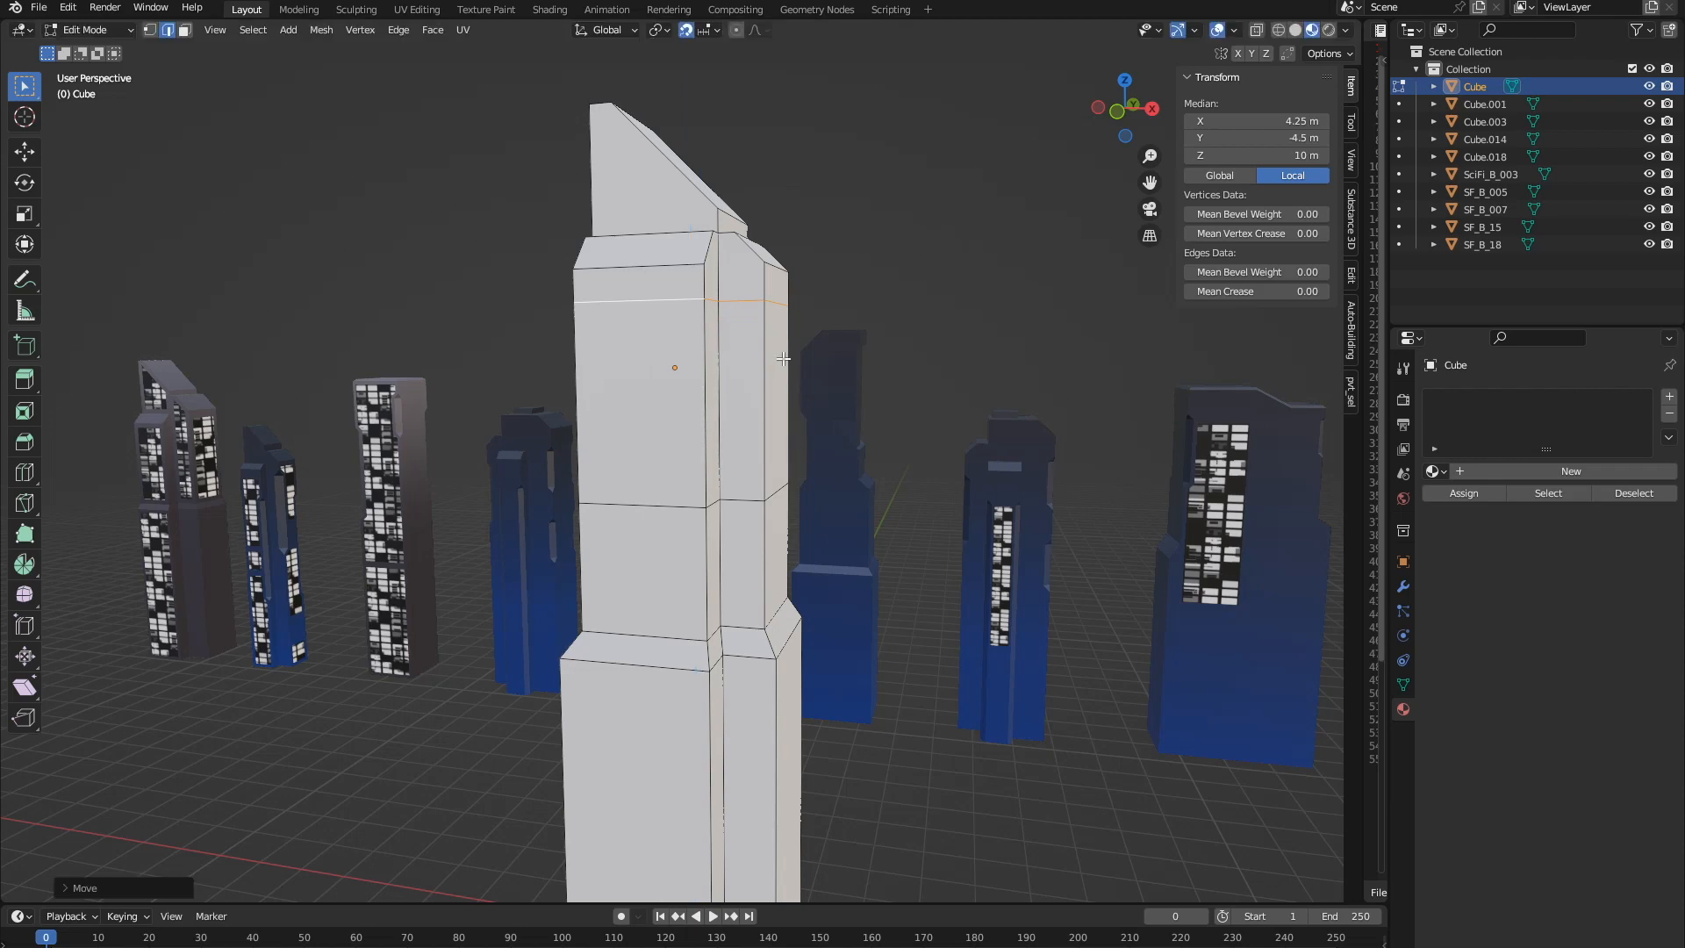
pyautogui.click(545, 376)
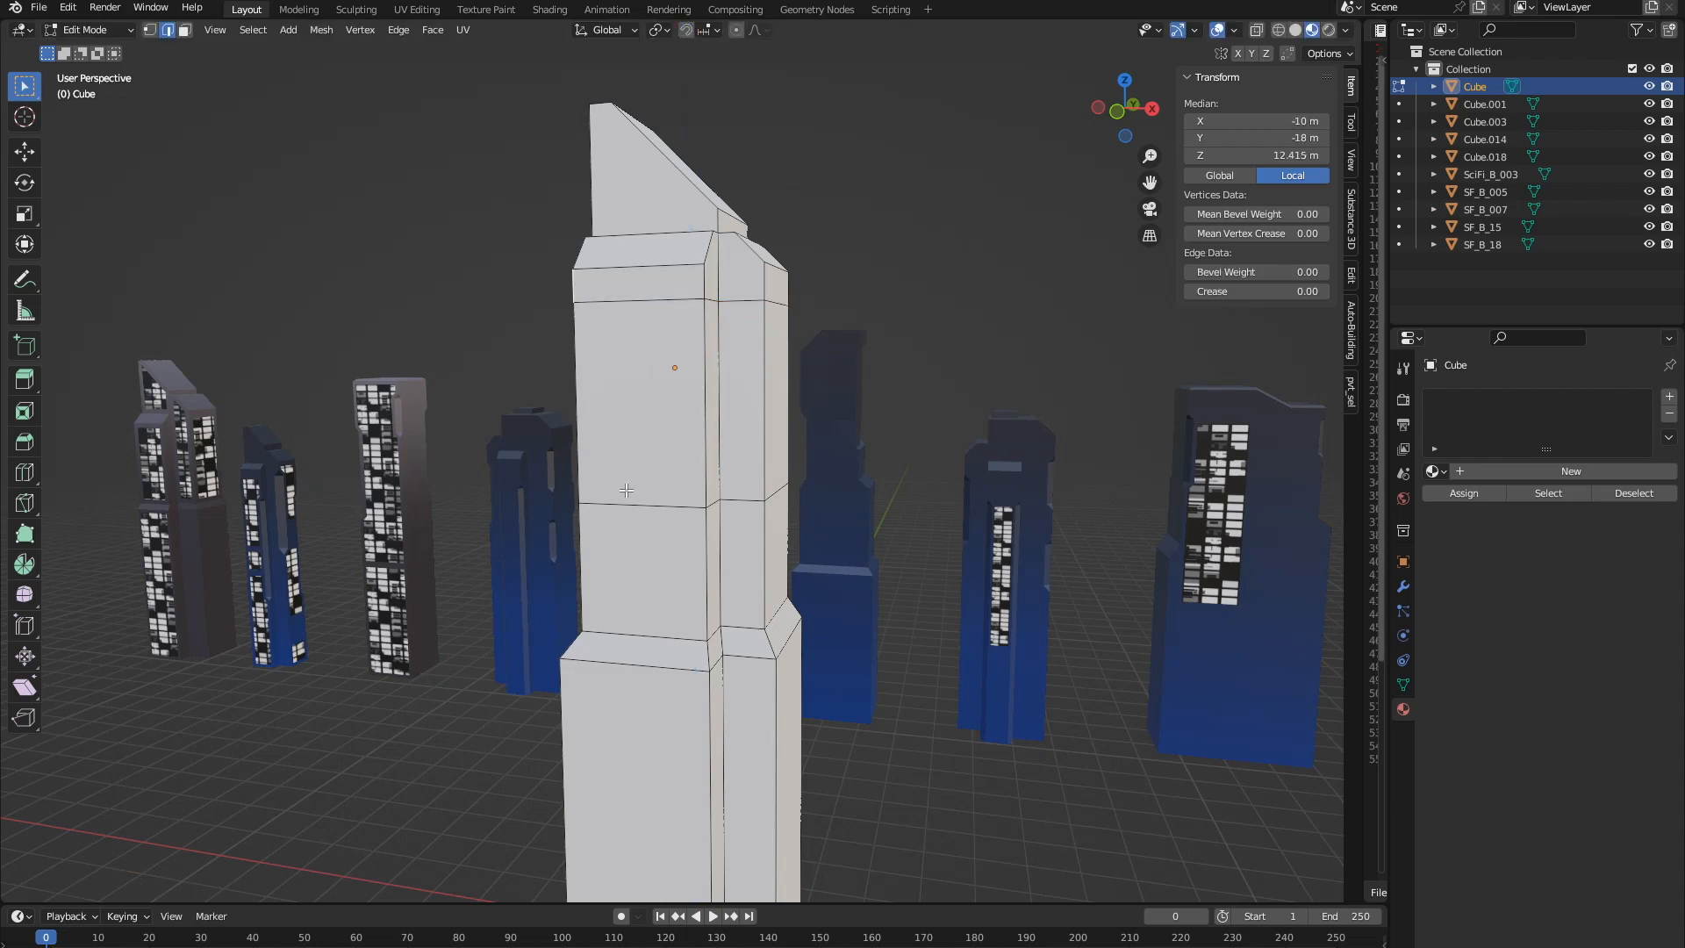
pyautogui.keyDown('alt'); pyautogui.click(627, 491); pyautogui.keyUp('alt')
pyautogui.press('x')
pyautogui.click(612, 614)
pyautogui.hotkey('ctrl', 'z')
# - Dissolve the horizontal edge loop midway down the building's upper section
pyautogui.moveTo(500, 370); pyautogui.dragTo(613, 361, button='middle')
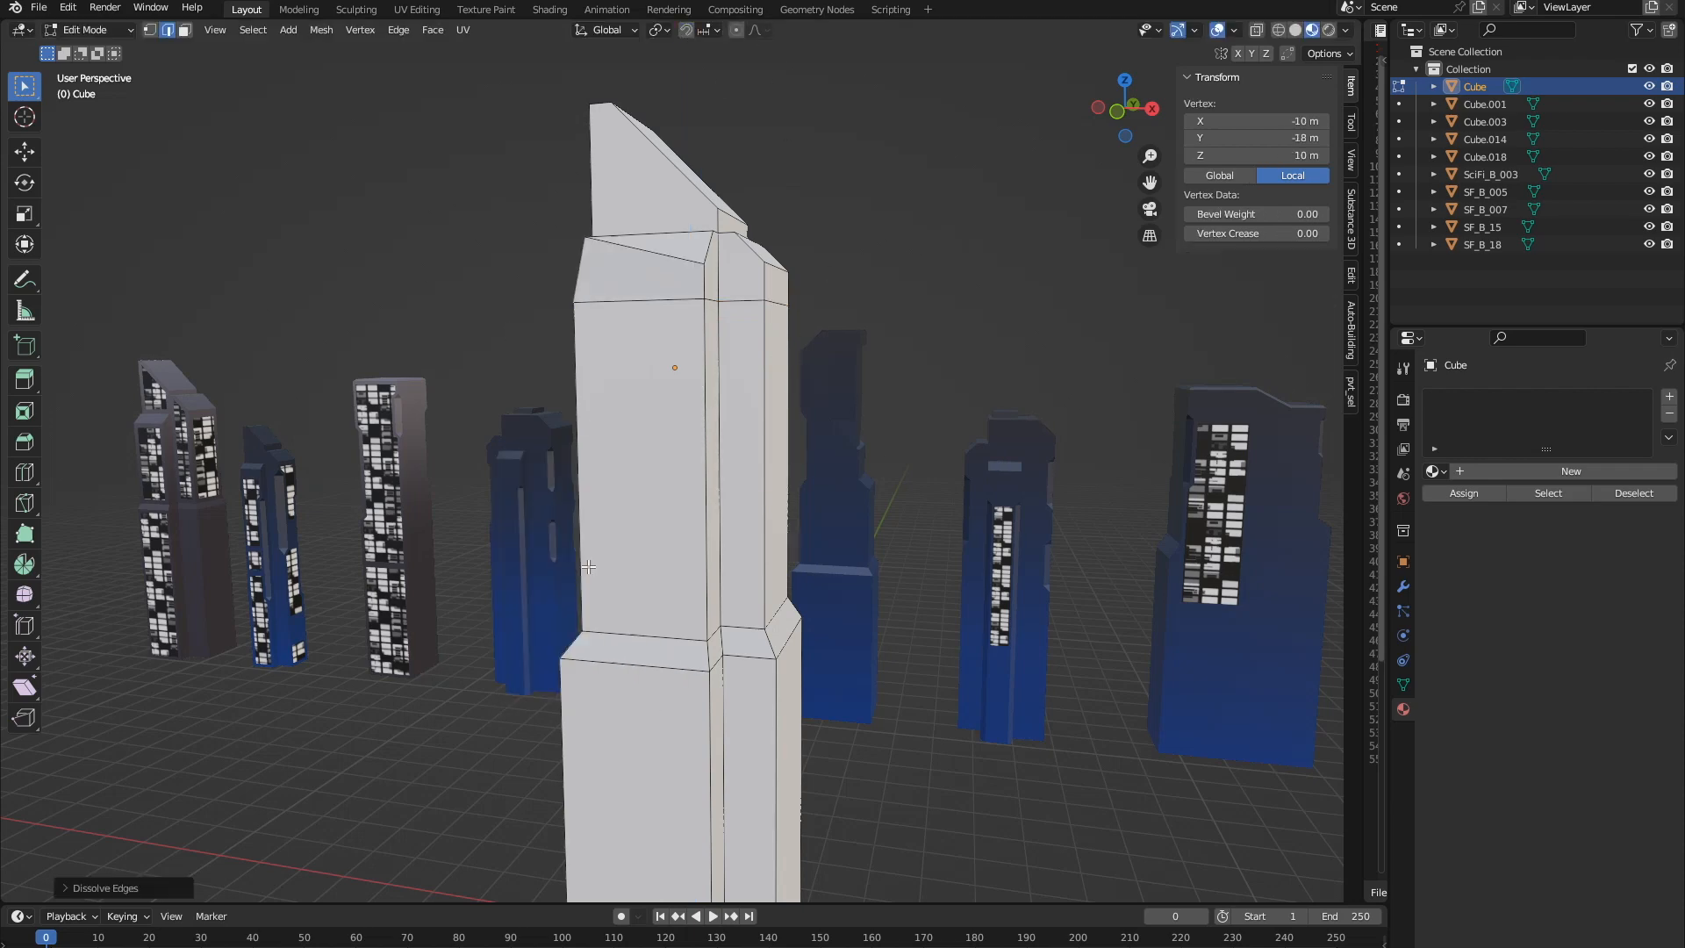
pyautogui.click(613, 361)
pyautogui.keyDown('alt'); pyautogui.click(868, 480); pyautogui.keyUp('alt')
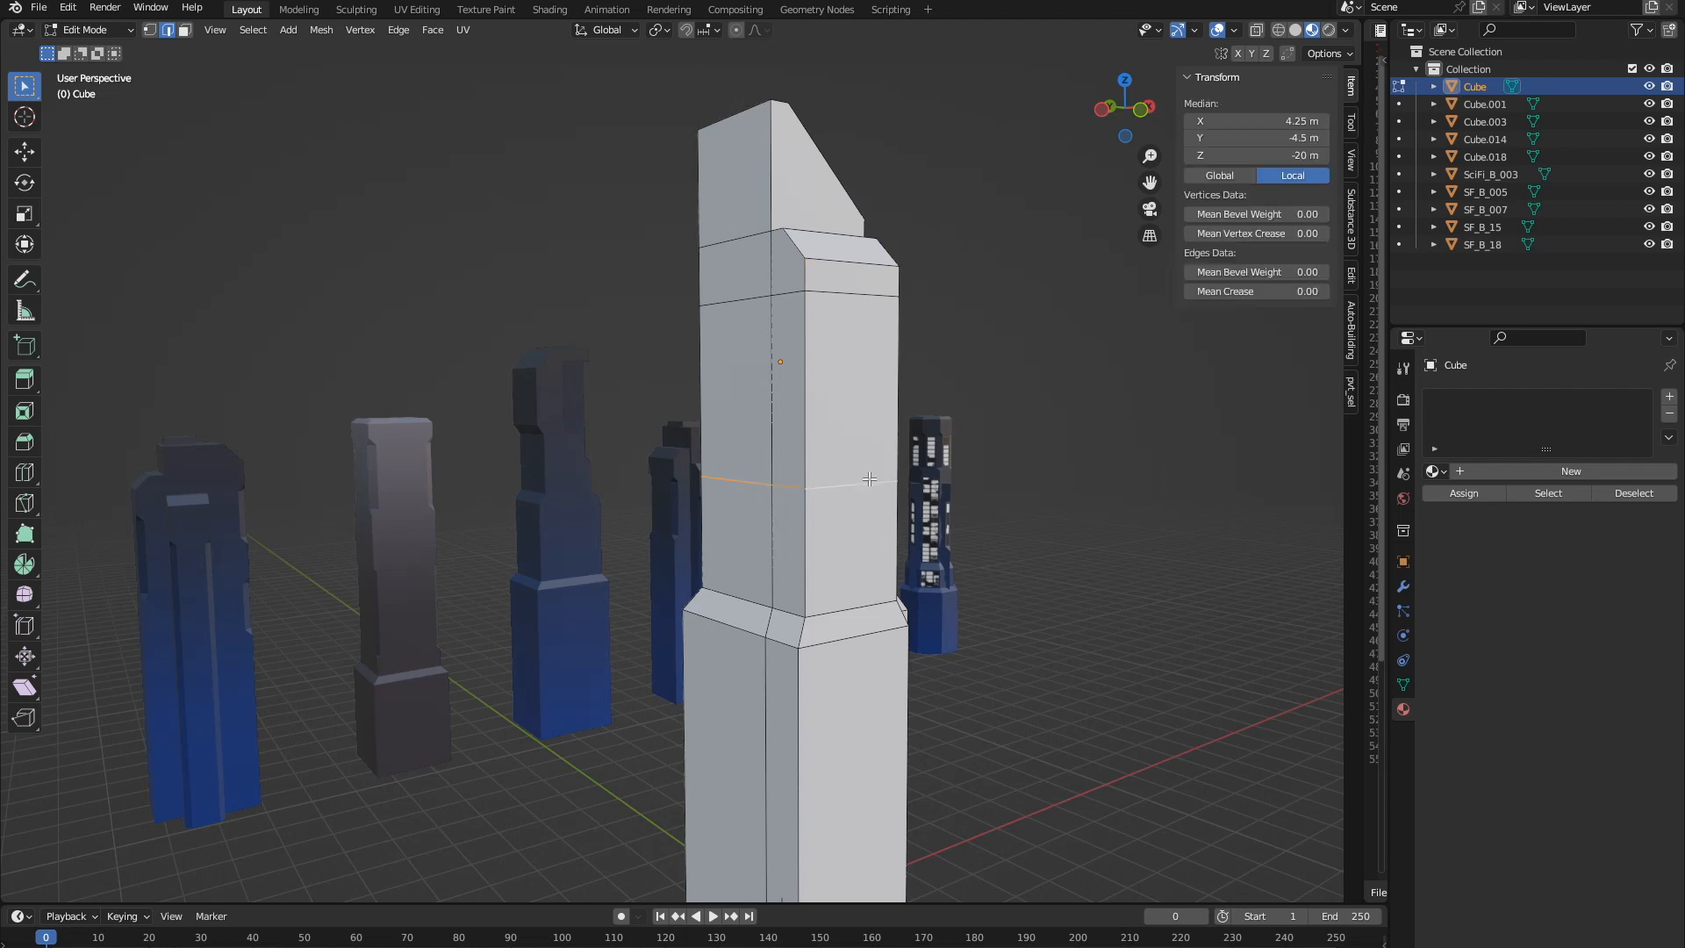
pyautogui.press('x')
pyautogui.click(868, 480)
pyautogui.moveTo(986, 512); pyautogui.dragTo(844, 510, button='middle')
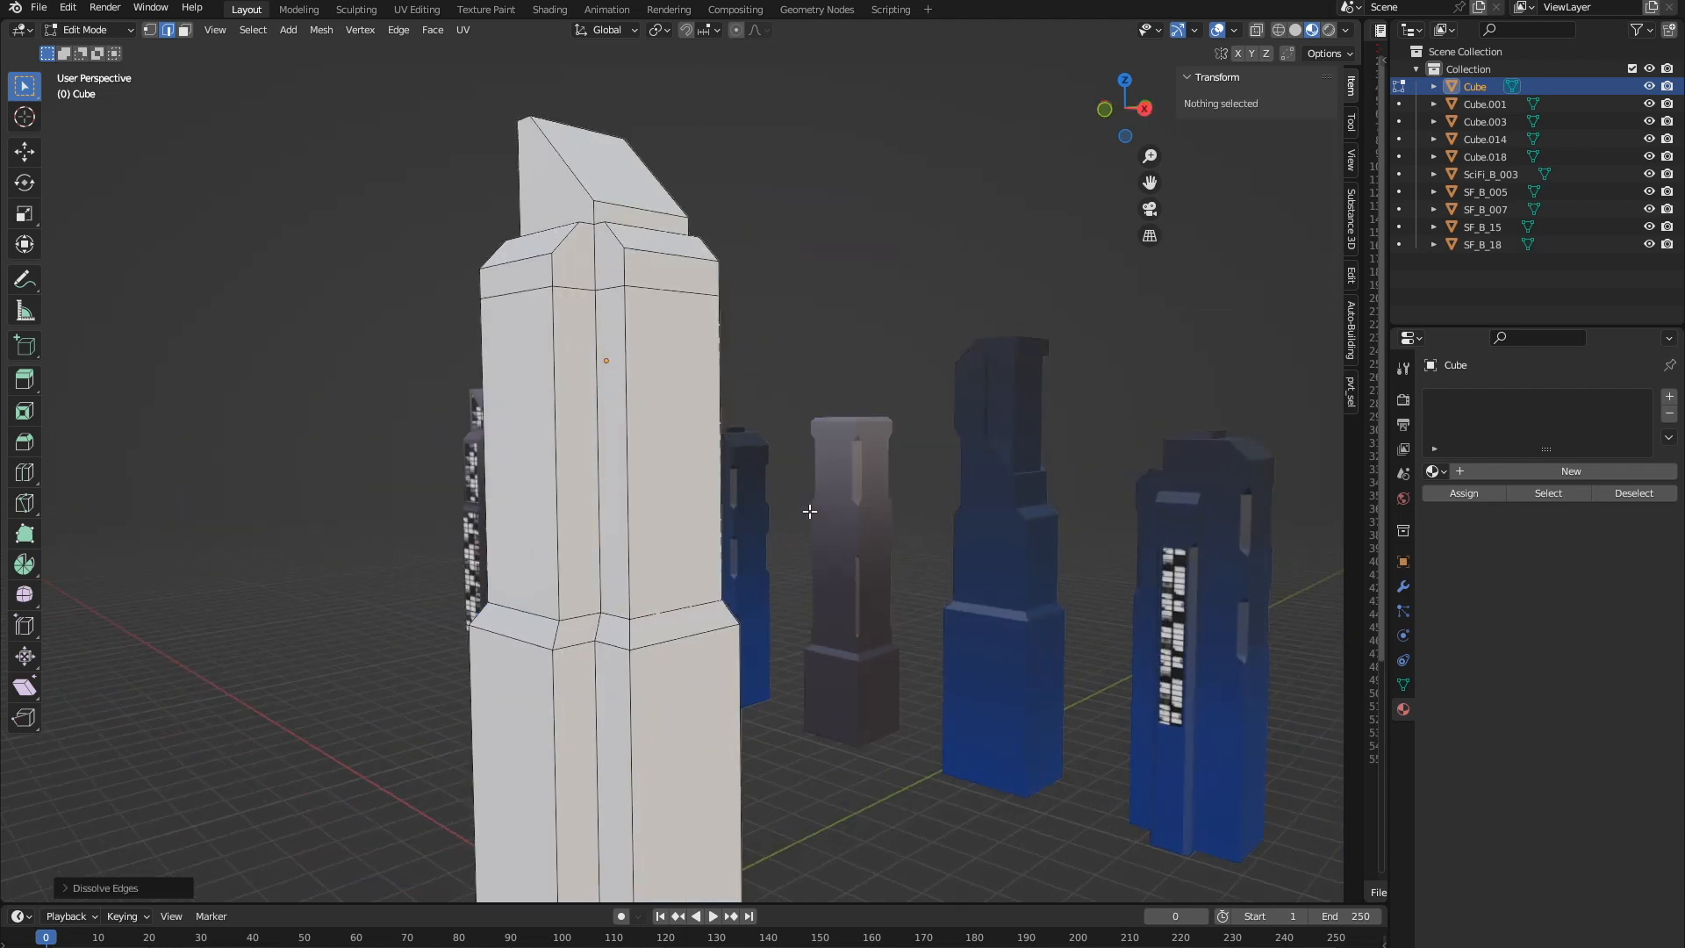
# - Add a loop cut with 7 cuts across the building's upper section, above the flared ledge
pyautogui.click(33, 474)
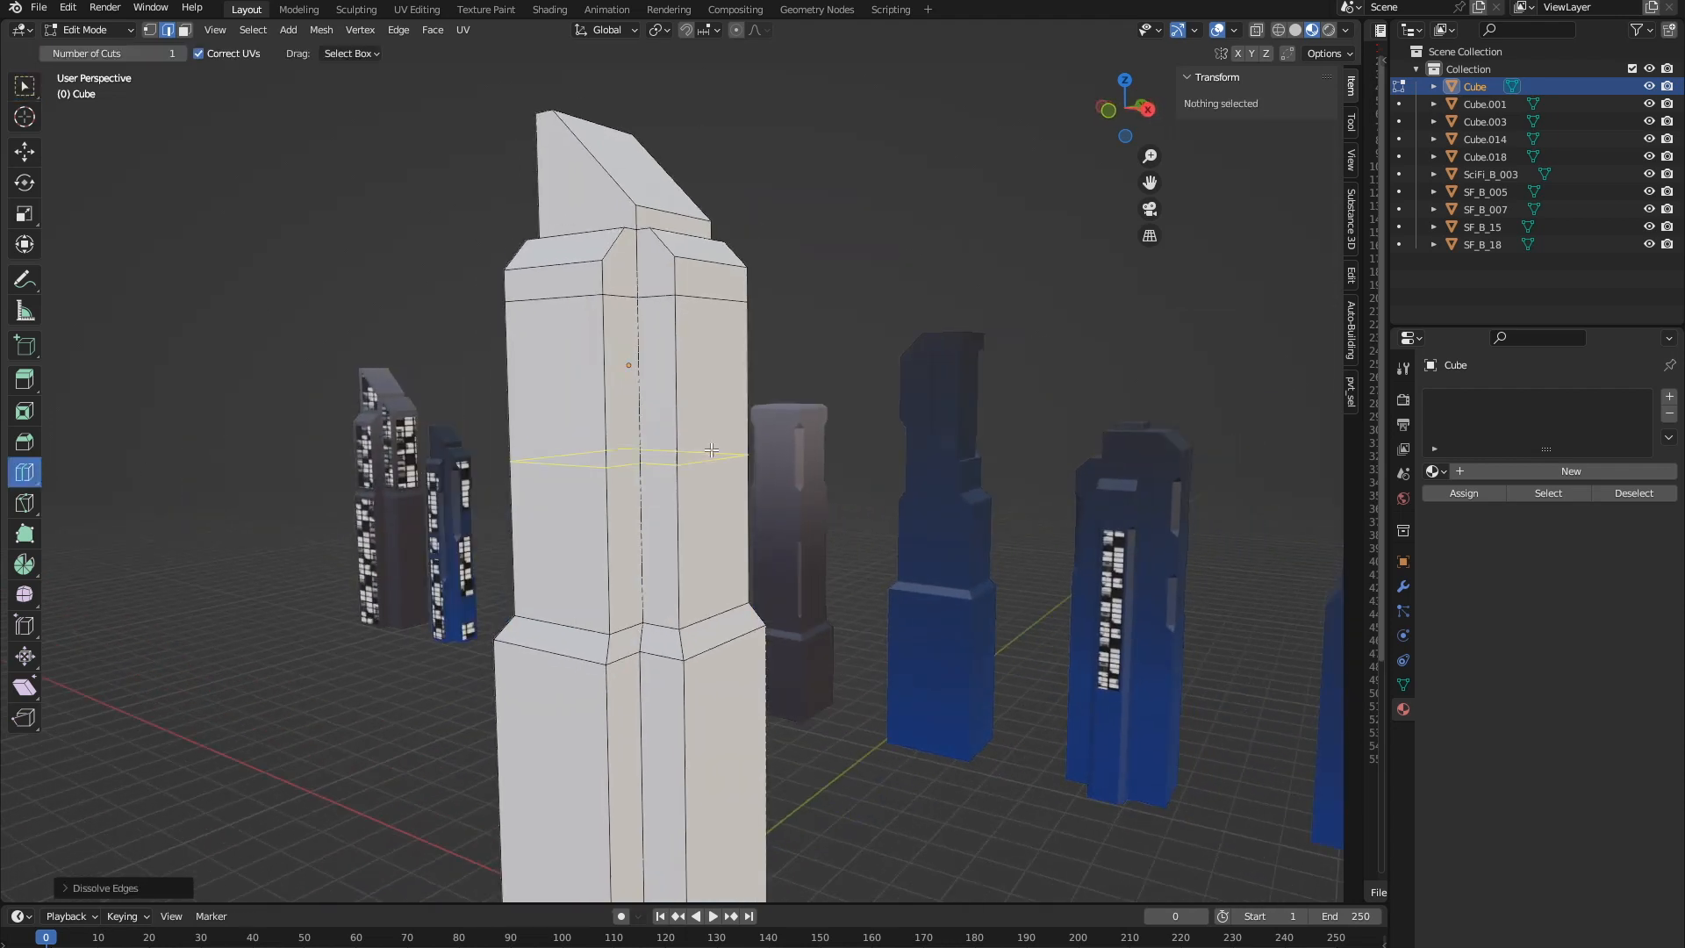
pyautogui.click(712, 451)
pyautogui.click(60, 891)
pyautogui.click(285, 728)
pyautogui.click(285, 728)
pyautogui.click(284, 728)
pyautogui.click(285, 728)
pyautogui.click(286, 728)
pyautogui.click(286, 728)
pyautogui.click(92, 703)
pyautogui.moveTo(255, 660); pyautogui.dragTo(84, 455, button='middle')
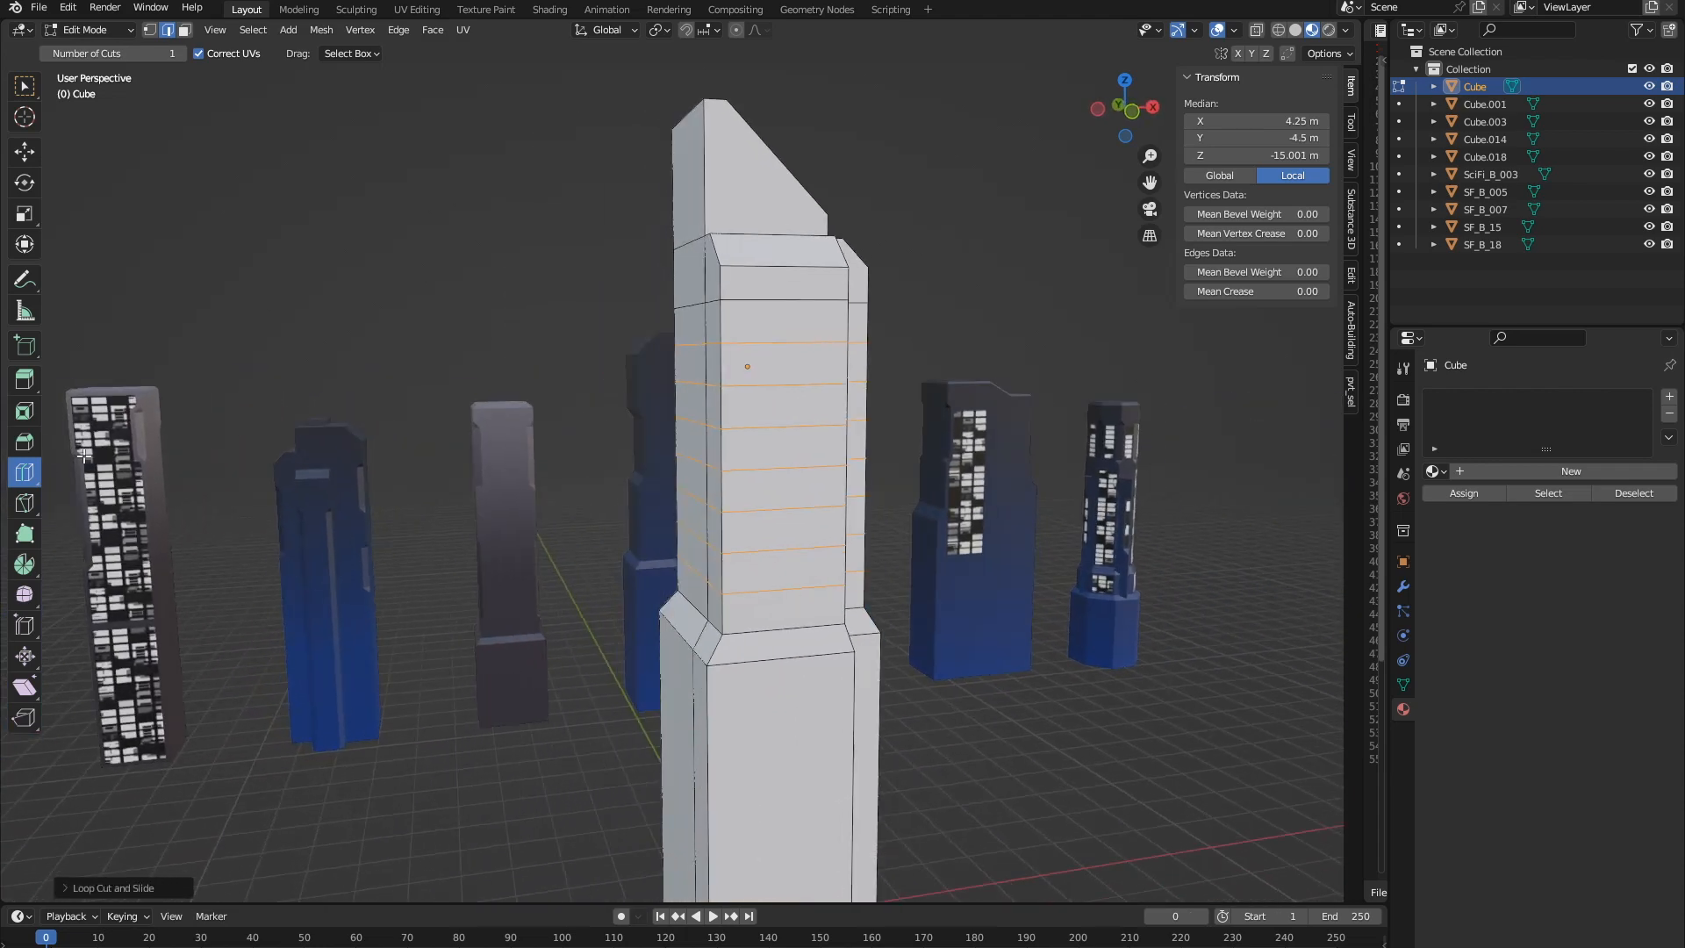
# - Bevel the vertical corner edges along the upper few bands of the front and side sections
pyautogui.click(24, 87)
pyautogui.moveTo(439, 395); pyautogui.dragTo(687, 390, button='middle')
pyautogui.click(716, 368)
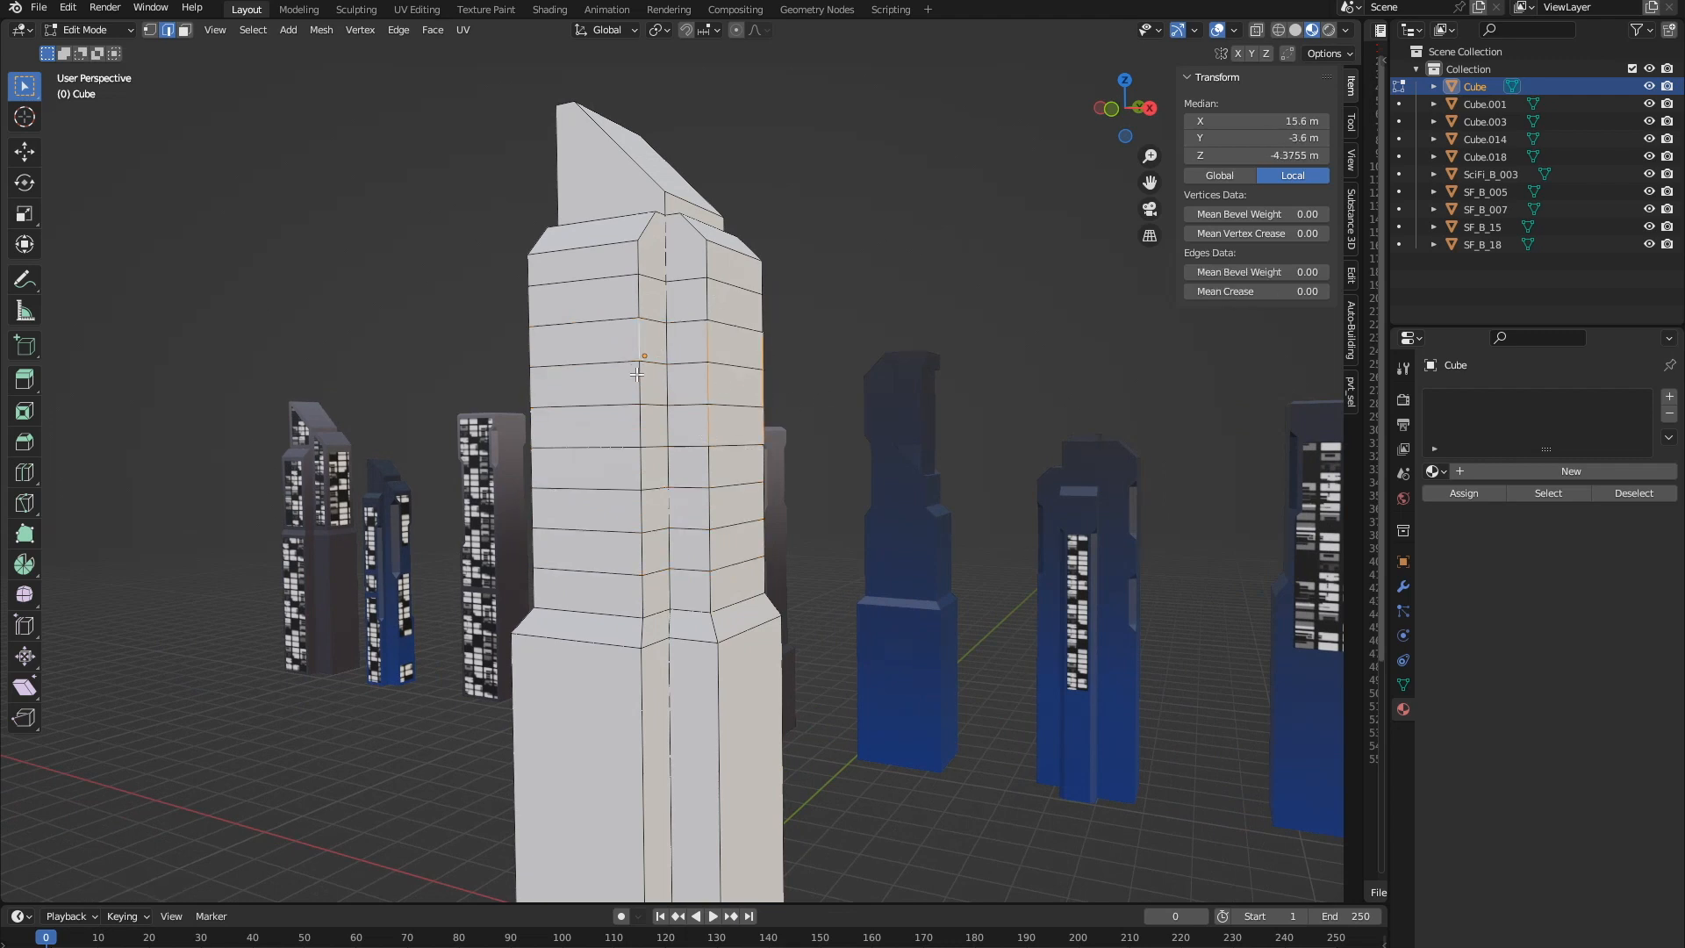
pyautogui.moveTo(533, 424); pyautogui.dragTo(848, 258, button='middle')
pyautogui.hotkey('ctrl', 'b')
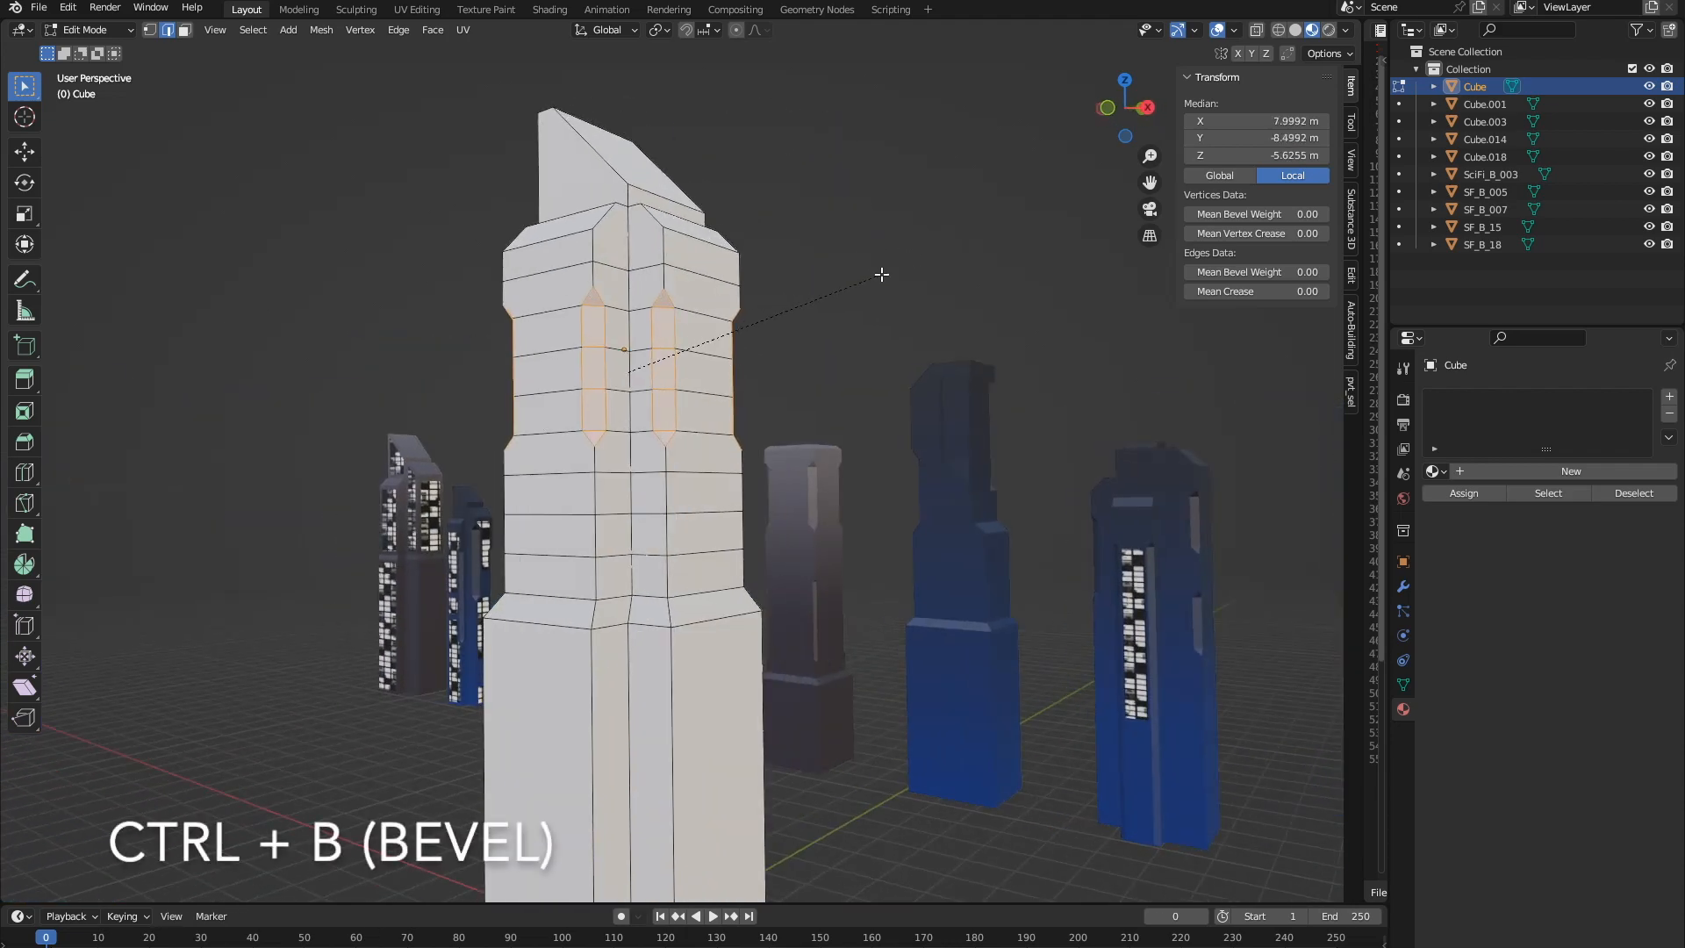
pyautogui.click(875, 272)
pyautogui.moveTo(878, 271); pyautogui.dragTo(809, 346, button='middle')
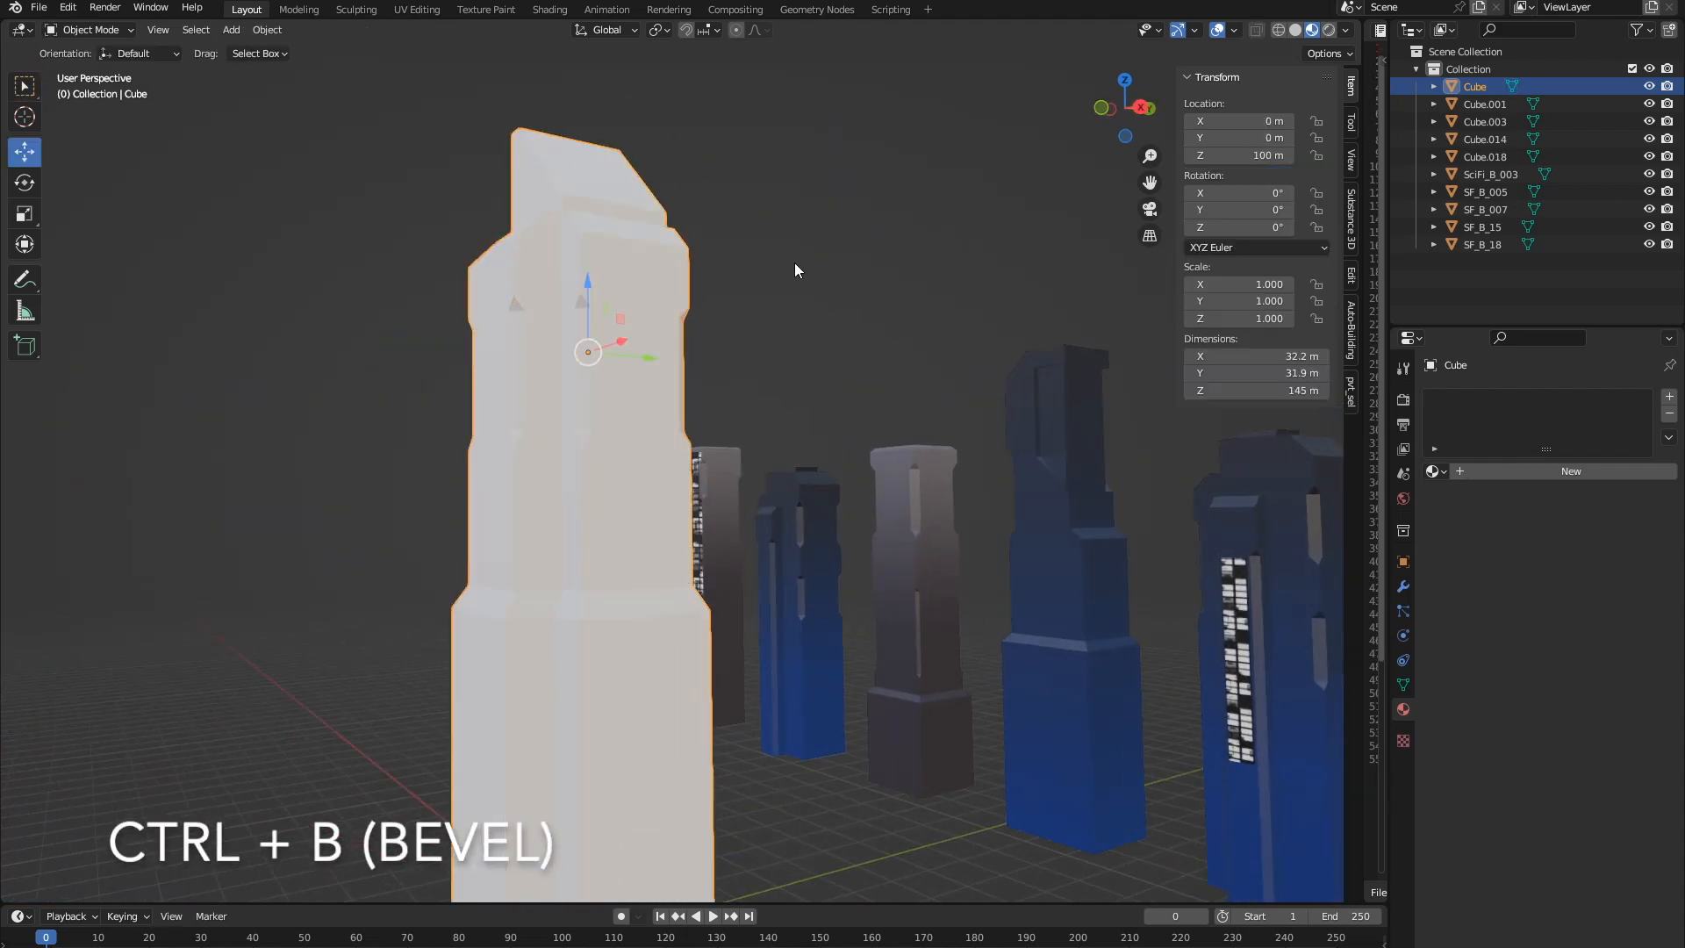
# - Examine the corner bevels from several angles in solid shading and open the viewport shading options
pyautogui.moveTo(794, 271); pyautogui.dragTo(654, 294, button='middle')
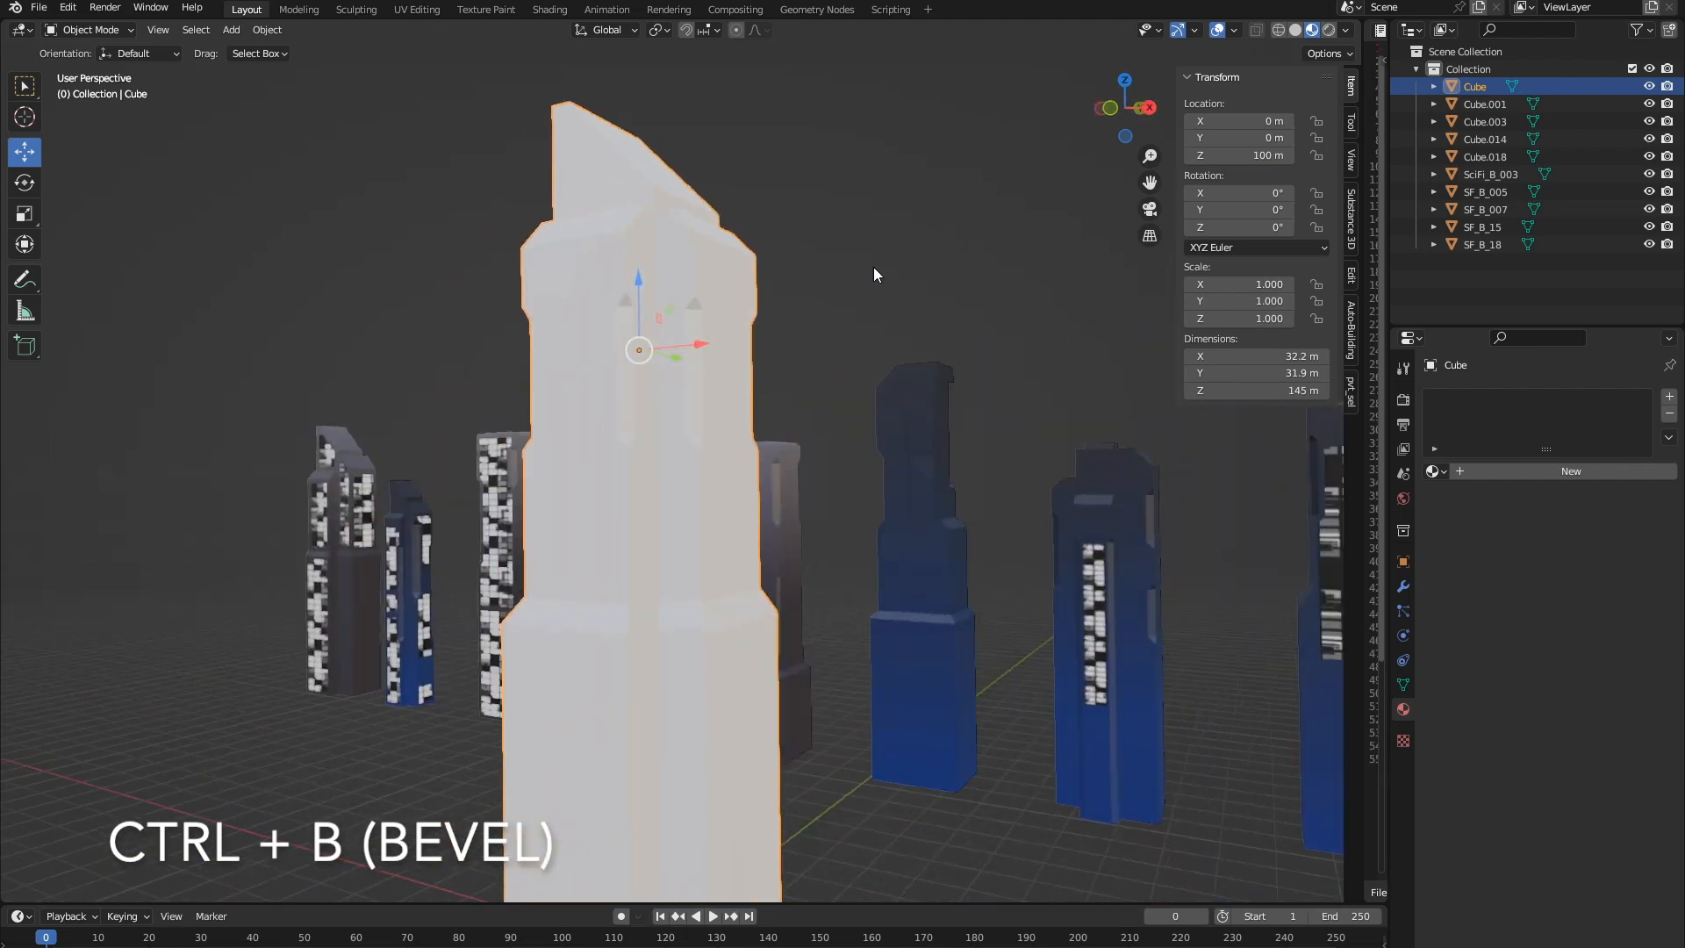
pyautogui.moveTo(872, 267); pyautogui.dragTo(914, 314, button='middle')
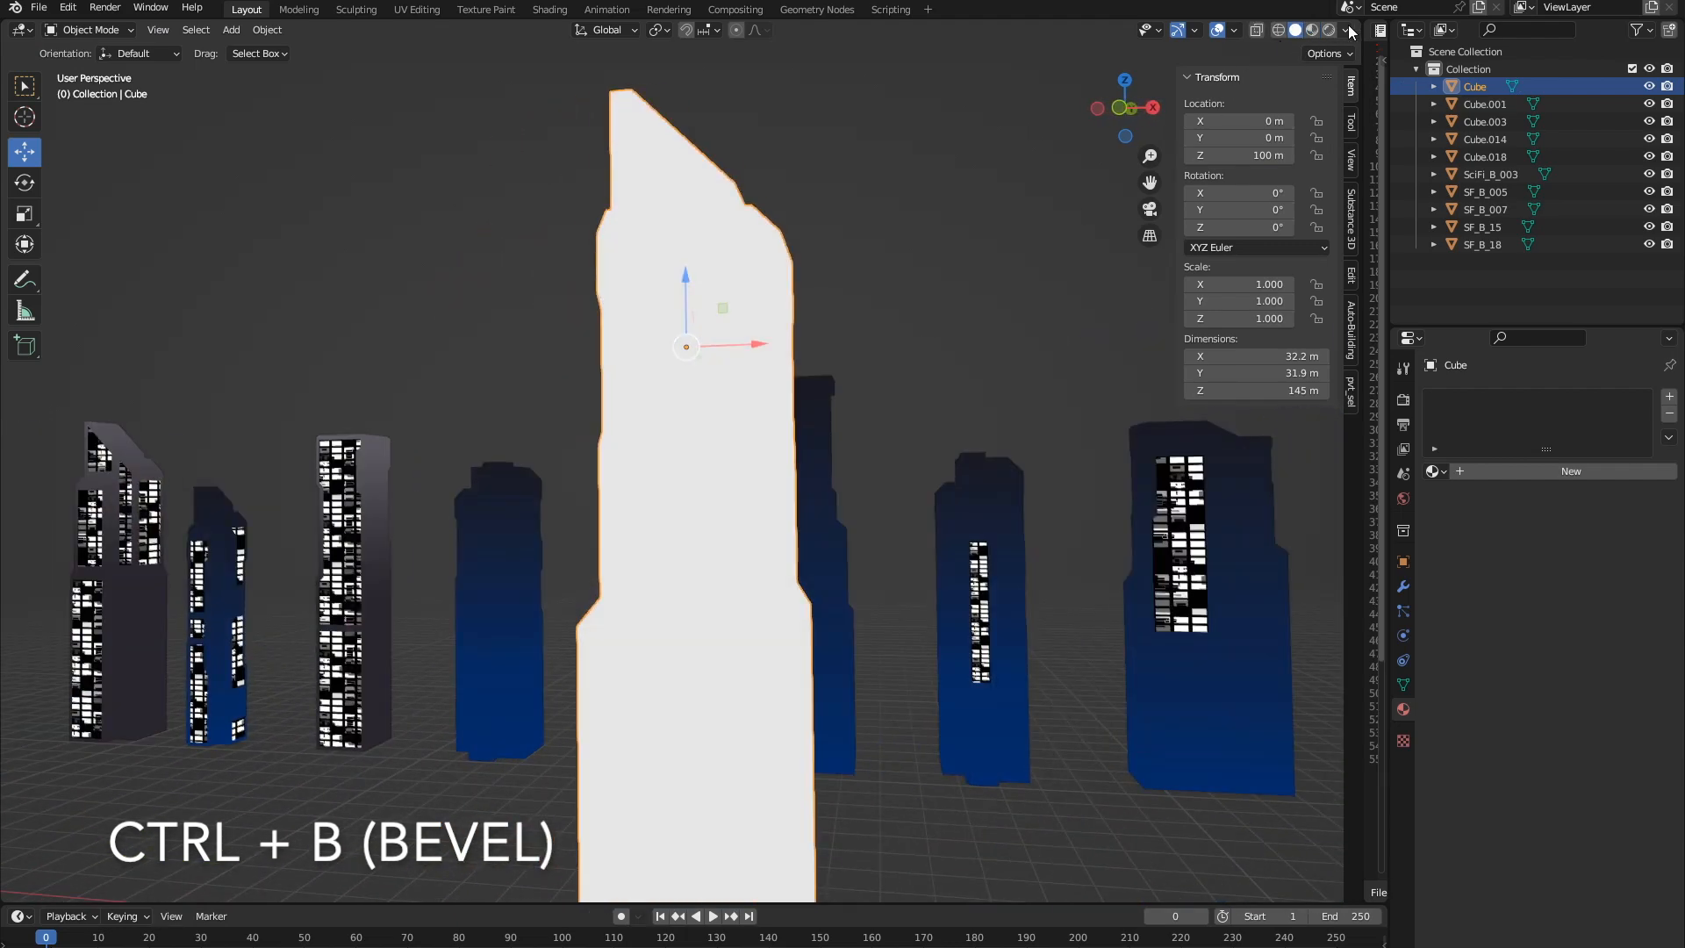
pyautogui.click(1347, 30)
pyautogui.click(1272, 113)
pyautogui.moveTo(897, 443)
pyautogui.mouseDown(button='middle')
pyautogui.moveTo(830, 470)
pyautogui.moveTo(820, 425)
pyautogui.moveTo(846, 395)
pyautogui.mouseUp(button='middle')
# - Bevel the vertical corner edges along the middle bands of the building's right side section
pyautogui.click(873, 283)
pyautogui.moveTo(744, 439); pyautogui.dragTo(886, 508, button='middle')
pyautogui.moveTo(887, 507); pyautogui.dragTo(909, 466, button='middle')
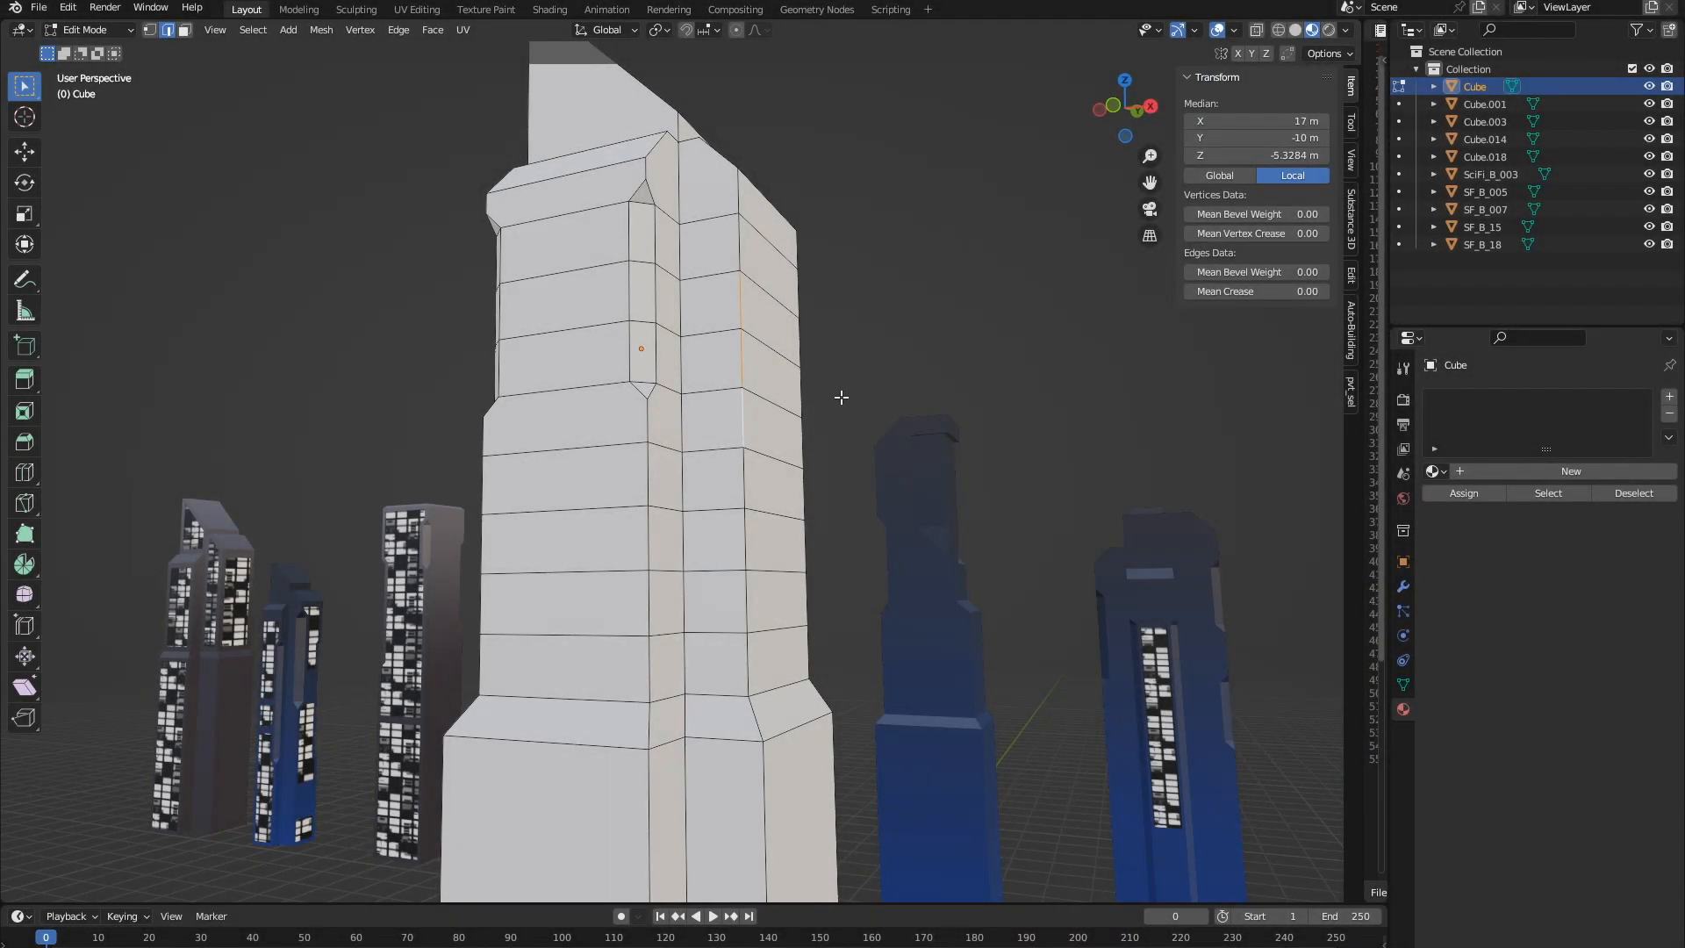
pyautogui.moveTo(841, 398); pyautogui.dragTo(787, 342, button='middle')
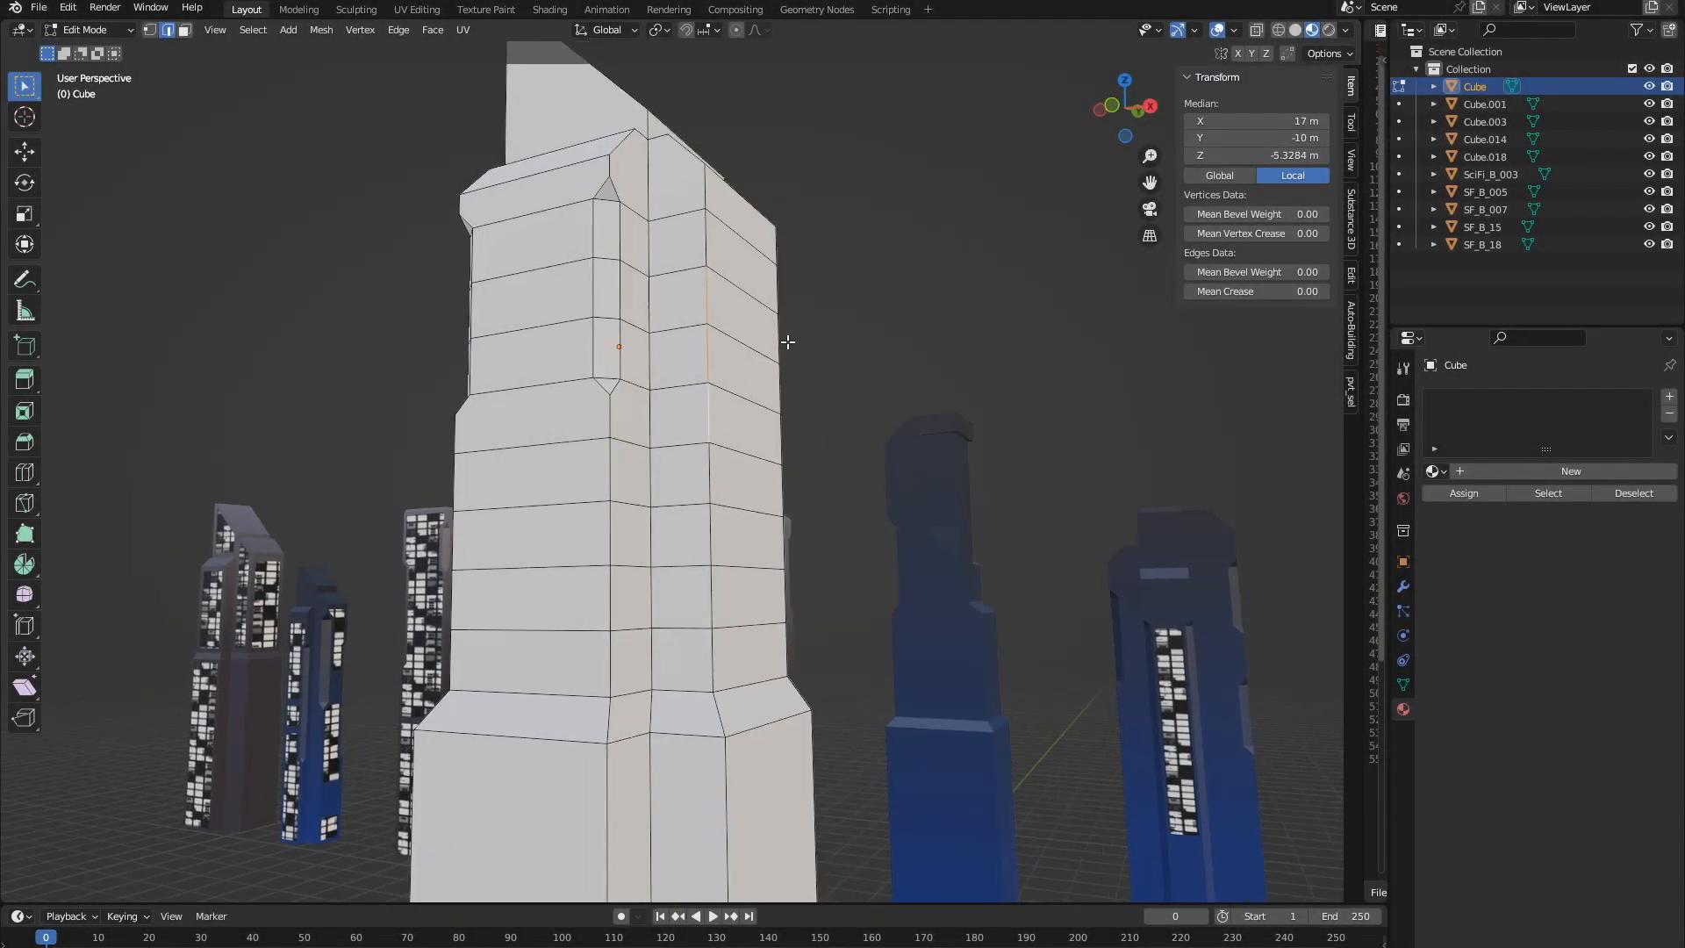
pyautogui.moveTo(807, 448); pyautogui.dragTo(864, 349, button='middle')
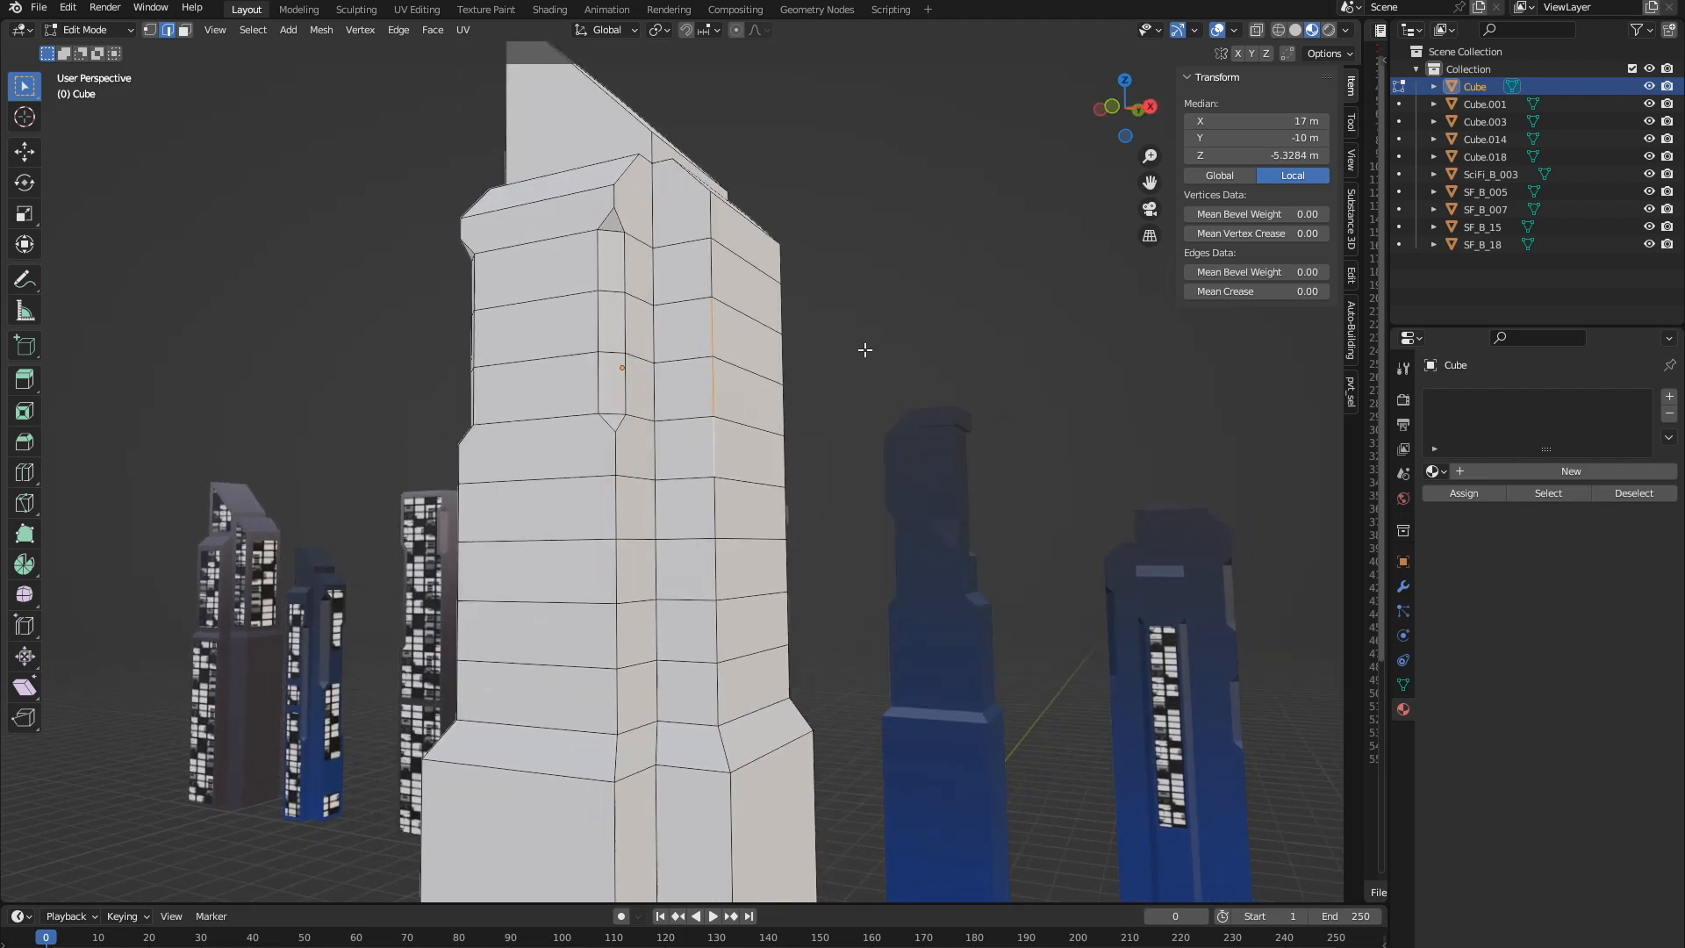
pyautogui.click(919, 316)
pyautogui.moveTo(892, 345); pyautogui.dragTo(824, 298, button='middle')
# - Bevel the vertical edges of the building's rear corner along the middle bands of the upper section
pyautogui.press('Tab')
pyautogui.click(769, 286)
pyautogui.click(825, 298)
pyautogui.press('Tab')
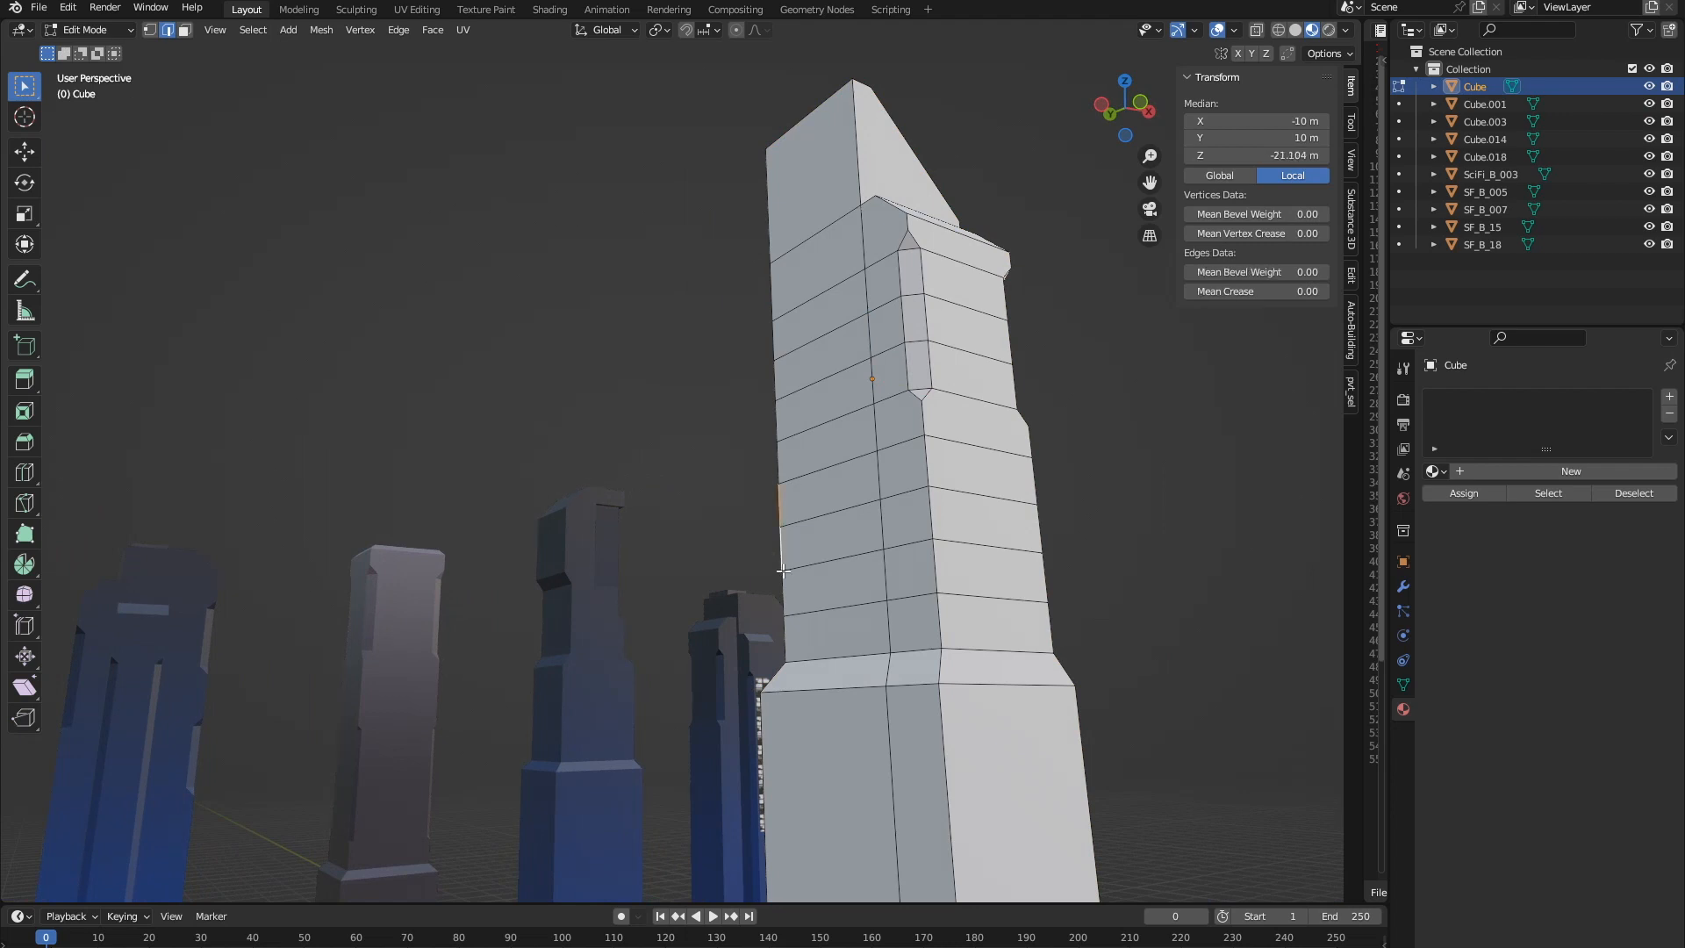
pyautogui.keyDown('shift'); pyautogui.click(781, 465); pyautogui.keyUp('shift')
pyautogui.keyDown('shift'); pyautogui.moveTo(780, 465); pyautogui.dragTo(635, 471, button='middle'); pyautogui.keyUp('shift')
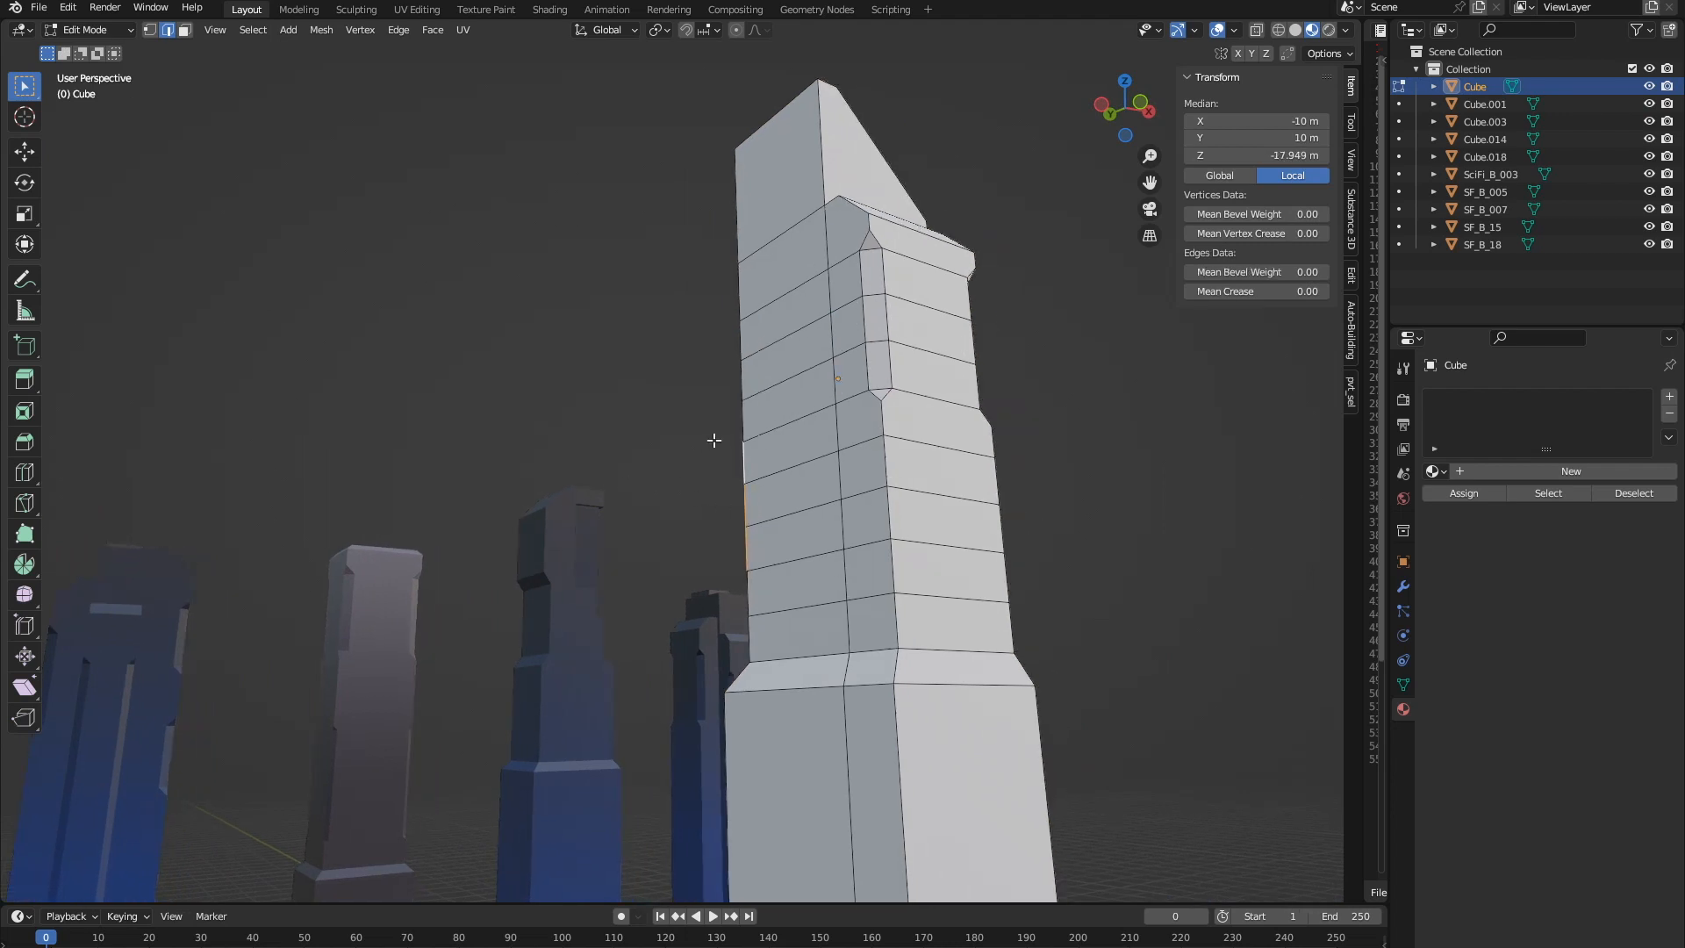
pyautogui.keyDown('shift'); pyautogui.moveTo(597, 382); pyautogui.dragTo(564, 361, button='middle'); pyautogui.keyUp('shift')
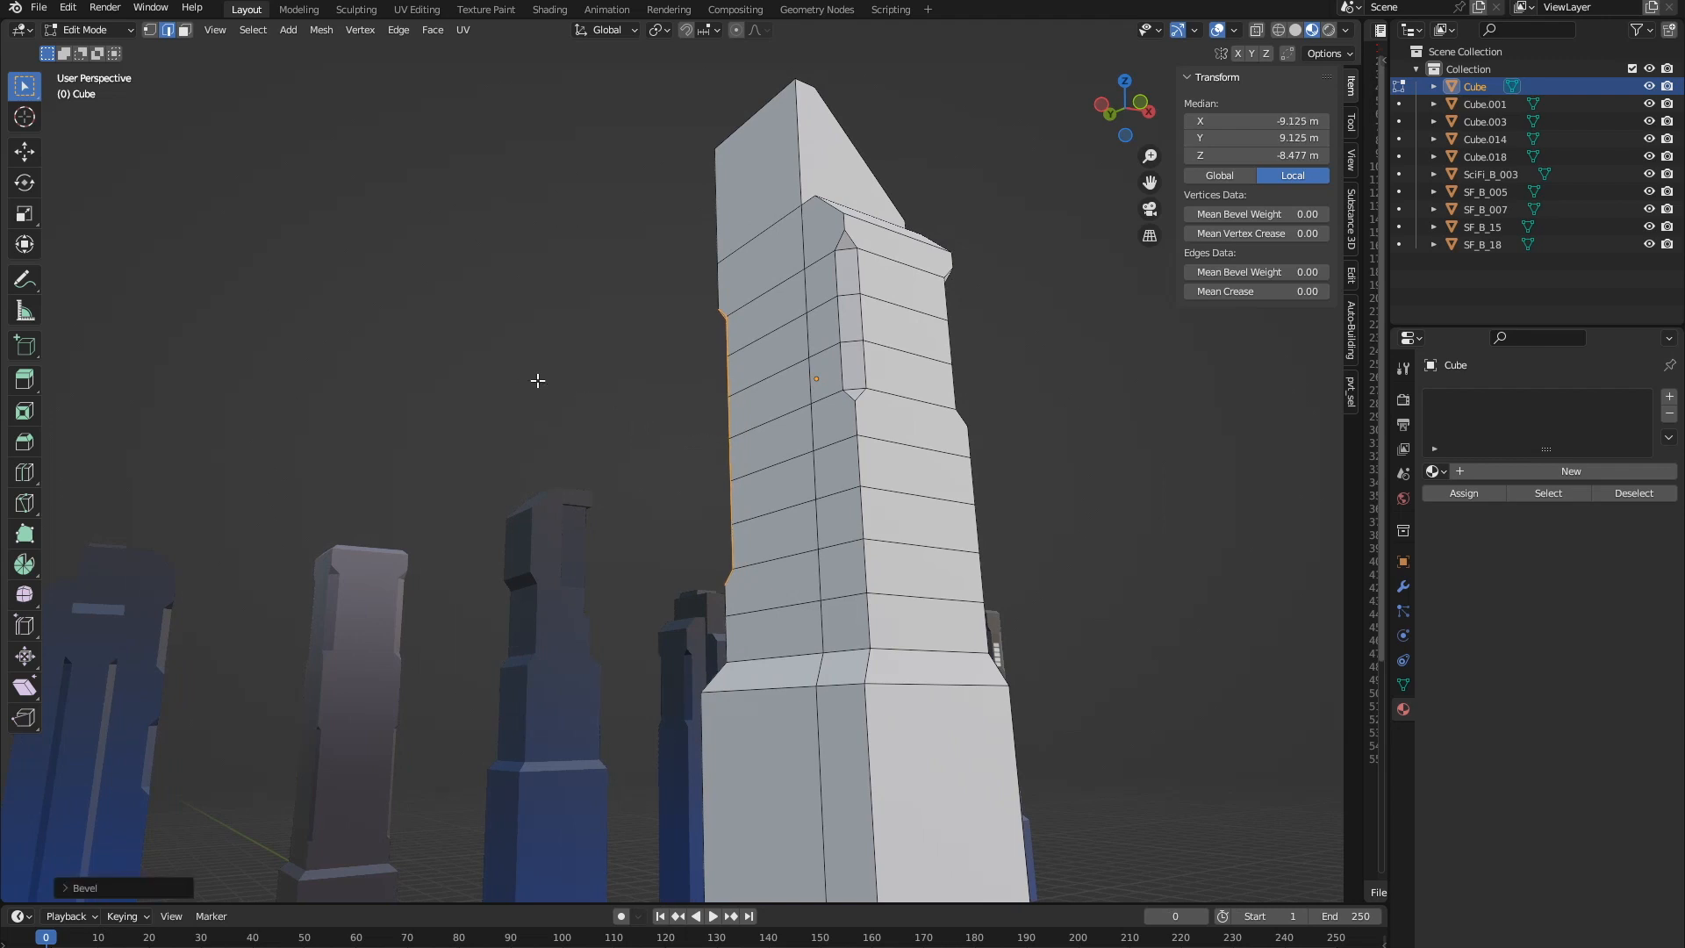
# - Try to scale the newly beveled faces on the rear corner of the upper section
pyautogui.moveTo(544, 400); pyautogui.dragTo(738, 406, button='middle')
pyautogui.scroll(4, 771, 442)
pyautogui.moveTo(859, 437); pyautogui.dragTo(1003, 444, button='middle')
pyautogui.press('s')
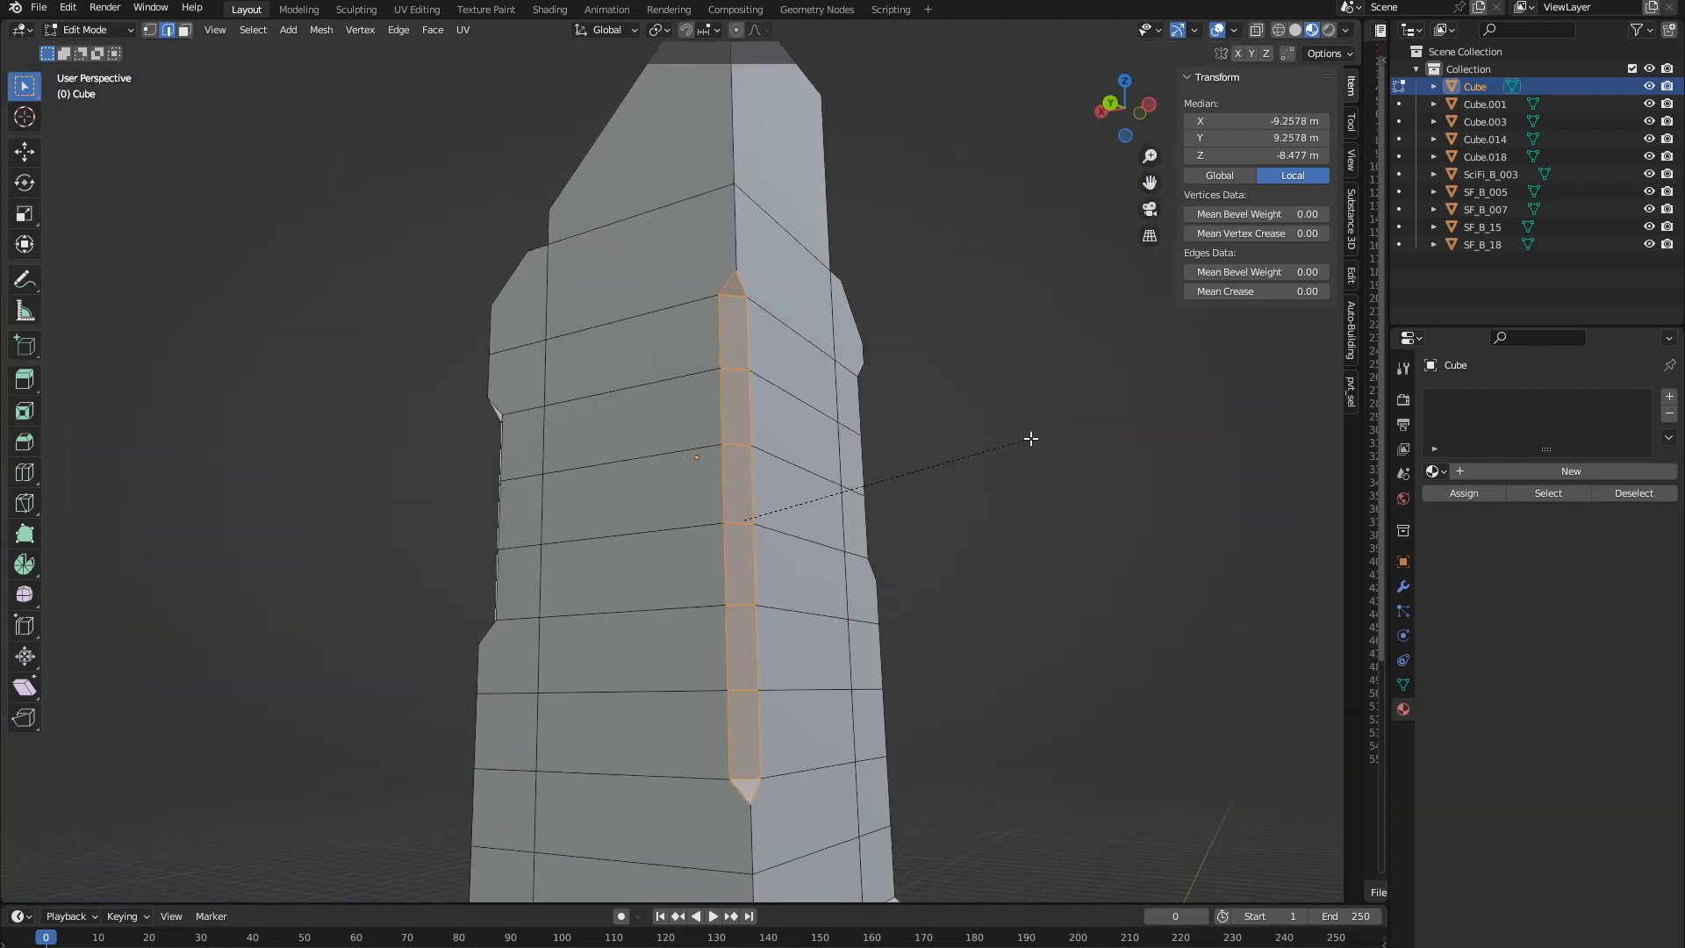
pyautogui.click(1023, 446)
pyautogui.scroll(-3, 968, 508)
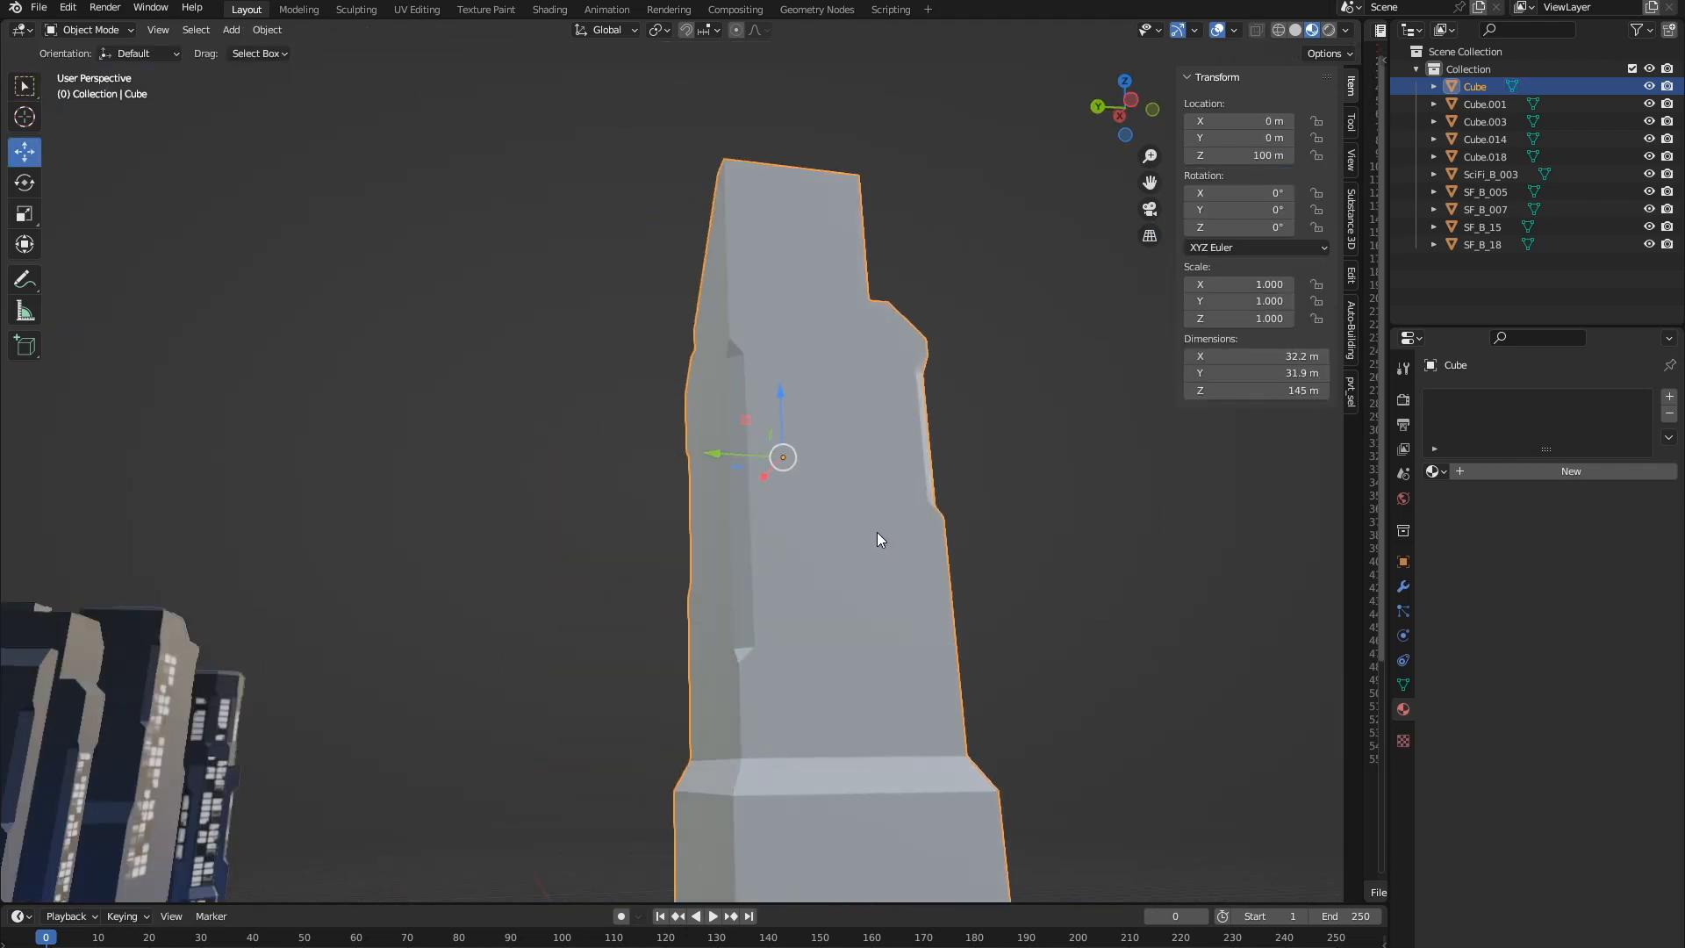
pyautogui.moveTo(877, 532); pyautogui.dragTo(660, 422, button='middle')
pyautogui.click(605, 445)
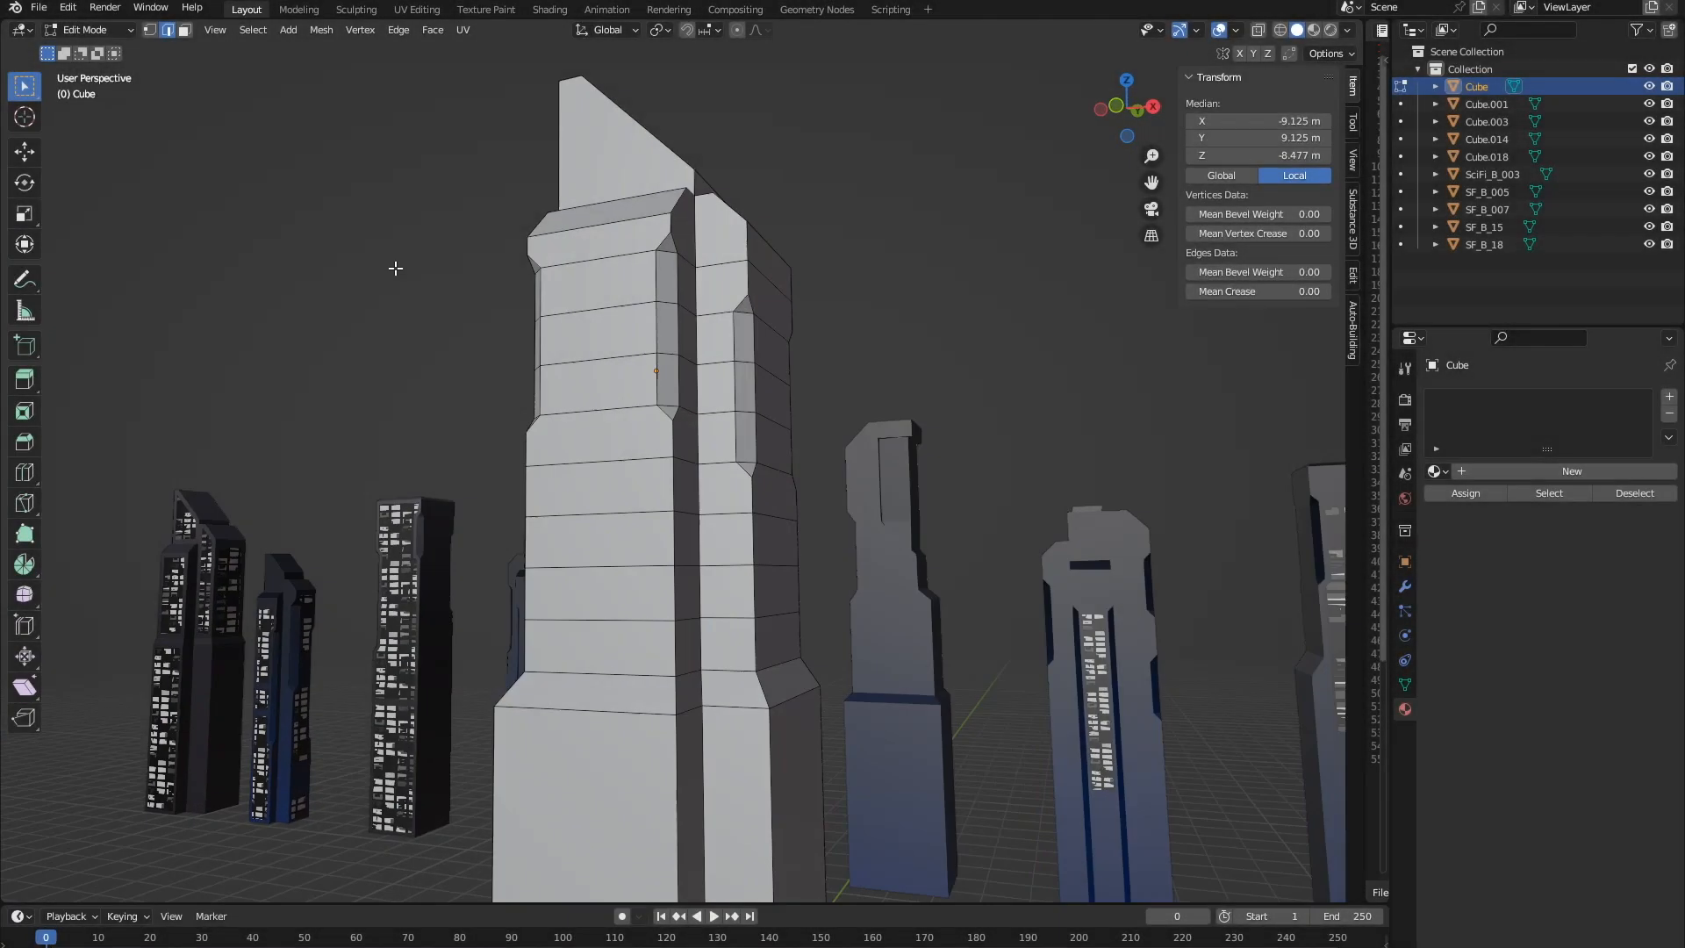
# - Inset the full column of front faces on the upper section, down to the flared ledge
pyautogui.press('3')
pyautogui.moveTo(396, 268); pyautogui.dragTo(430, 338, button='middle')
pyautogui.click(628, 251)
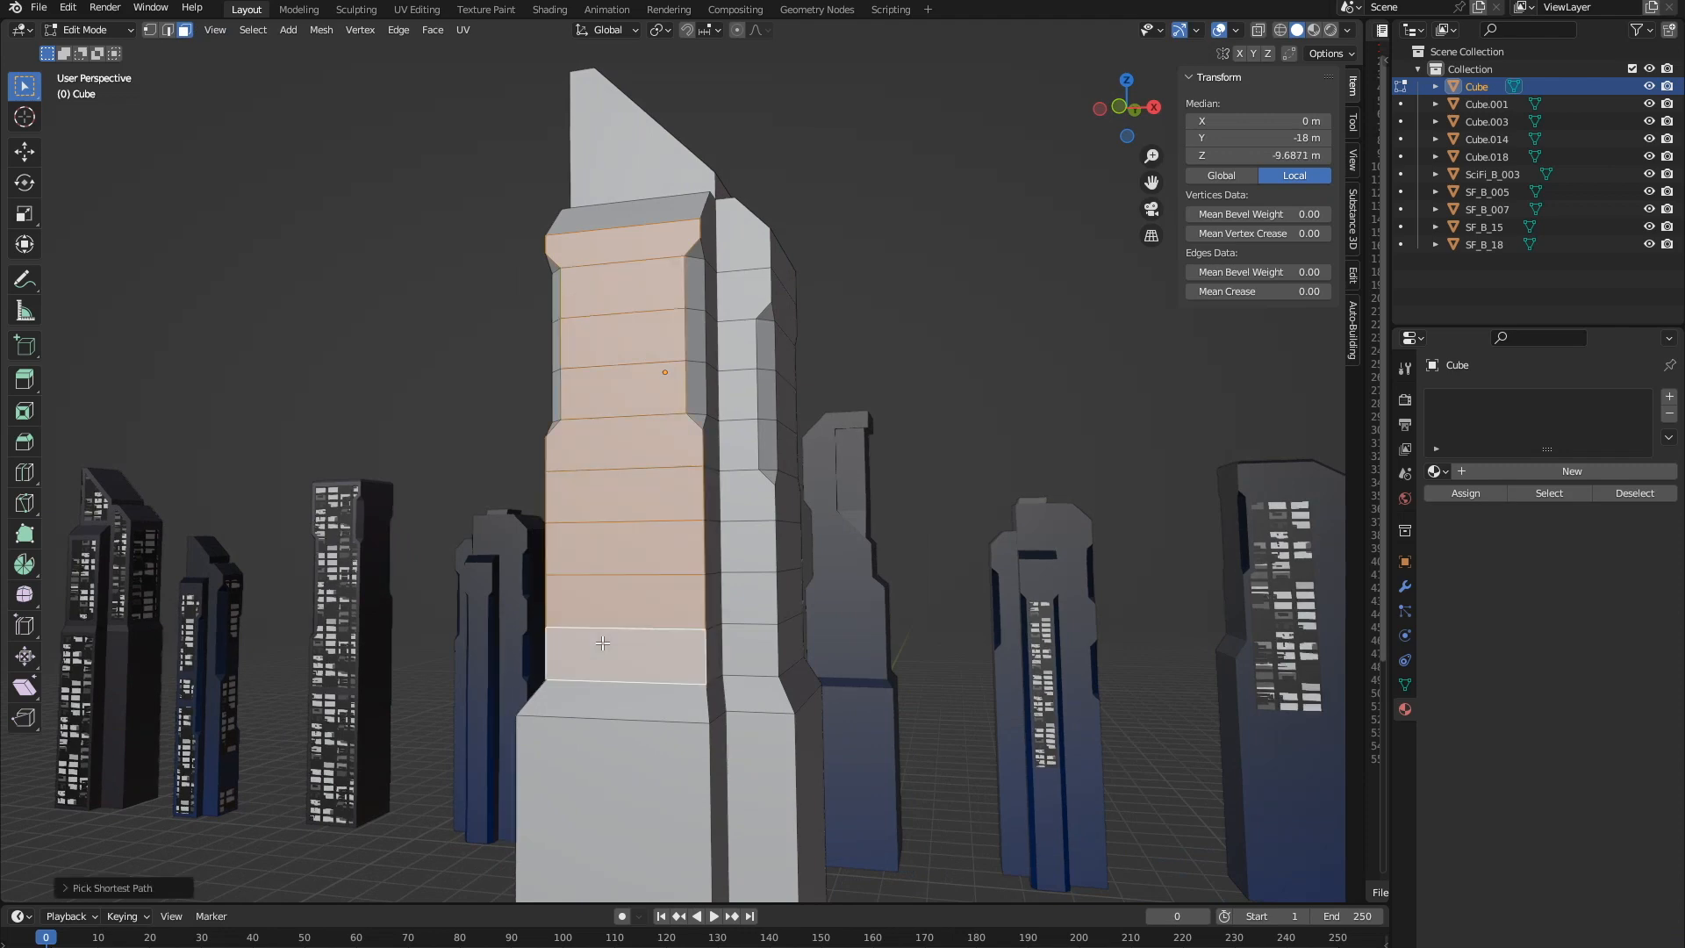
pyautogui.keyDown('ctrl'); pyautogui.click(602, 646); pyautogui.keyUp('ctrl')
pyautogui.moveTo(602, 646); pyautogui.dragTo(835, 411, button='middle')
pyautogui.click(30, 415)
pyautogui.moveTo(733, 413); pyautogui.dragTo(763, 375)
pyautogui.press('Return')
# - Straighten the left inner edge chain of the front inset by scaling it to 0 along X
pyautogui.moveTo(939, 384); pyautogui.dragTo(891, 380, button='middle')
pyautogui.scroll(1, 836, 378)
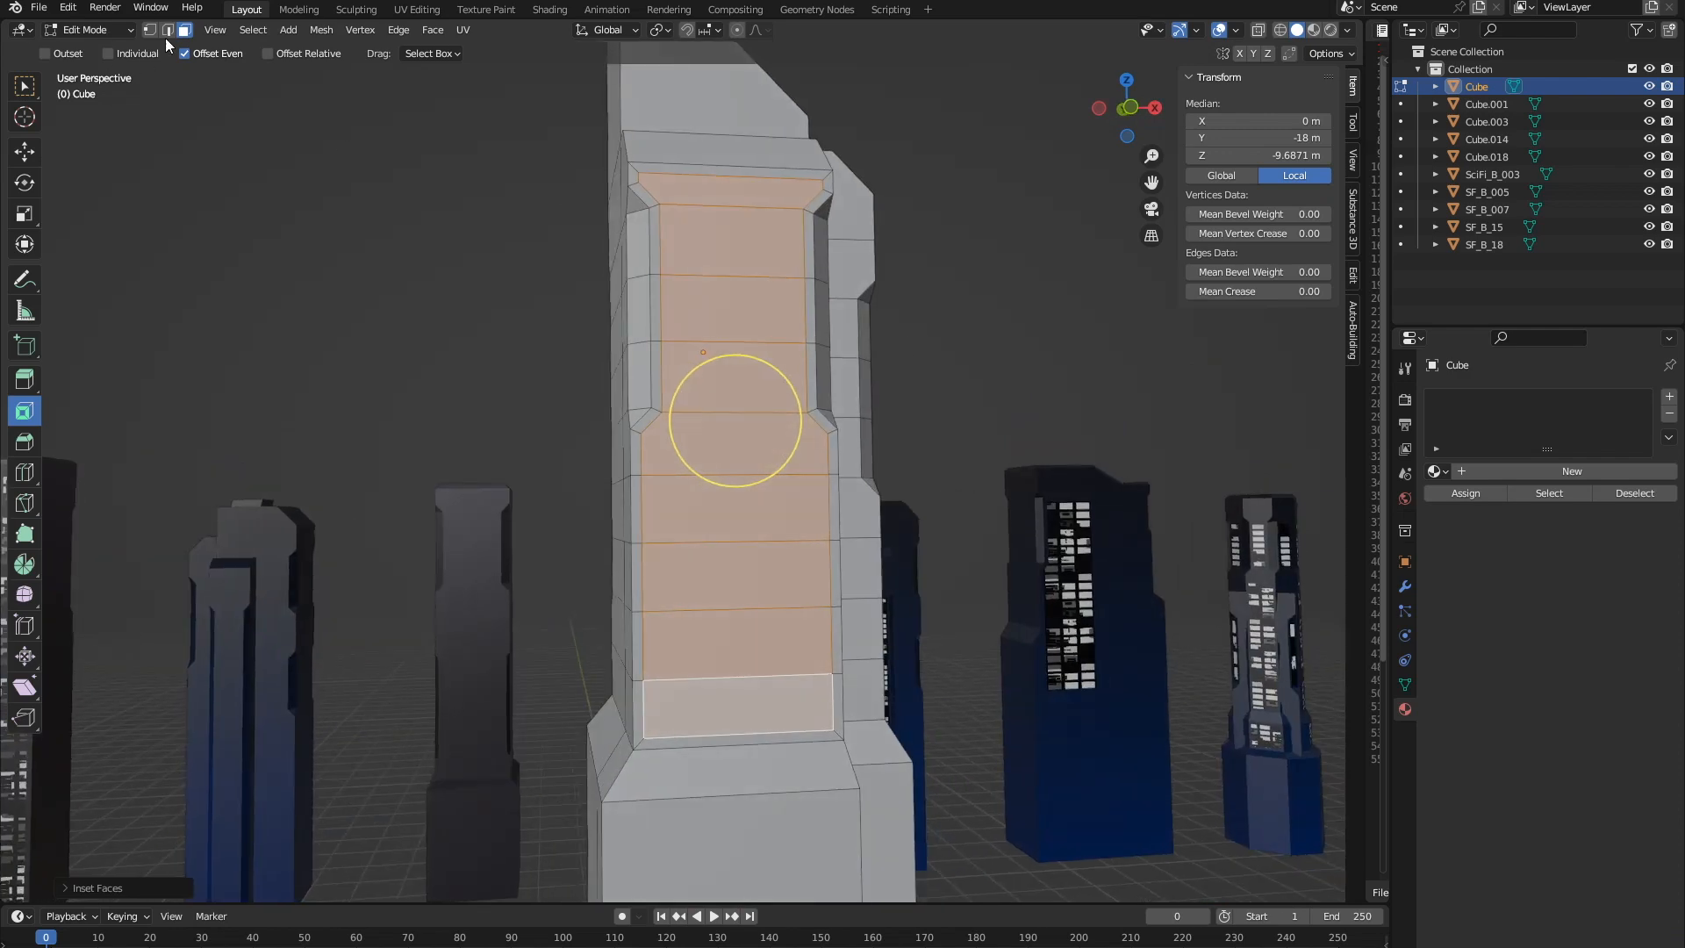
pyautogui.click(168, 30)
pyautogui.click(648, 173)
pyautogui.moveTo(707, 207); pyautogui.dragTo(671, 206, button='middle')
pyautogui.click(619, 176)
pyautogui.click(25, 87)
pyautogui.keyDown('ctrl'); pyautogui.click(624, 702); pyautogui.keyUp('ctrl')
pyautogui.moveTo(908, 518); pyautogui.dragTo(1005, 516, button='middle')
pyautogui.click(677, 174)
pyautogui.keyDown('ctrl'); pyautogui.click(688, 699); pyautogui.keyUp('ctrl')
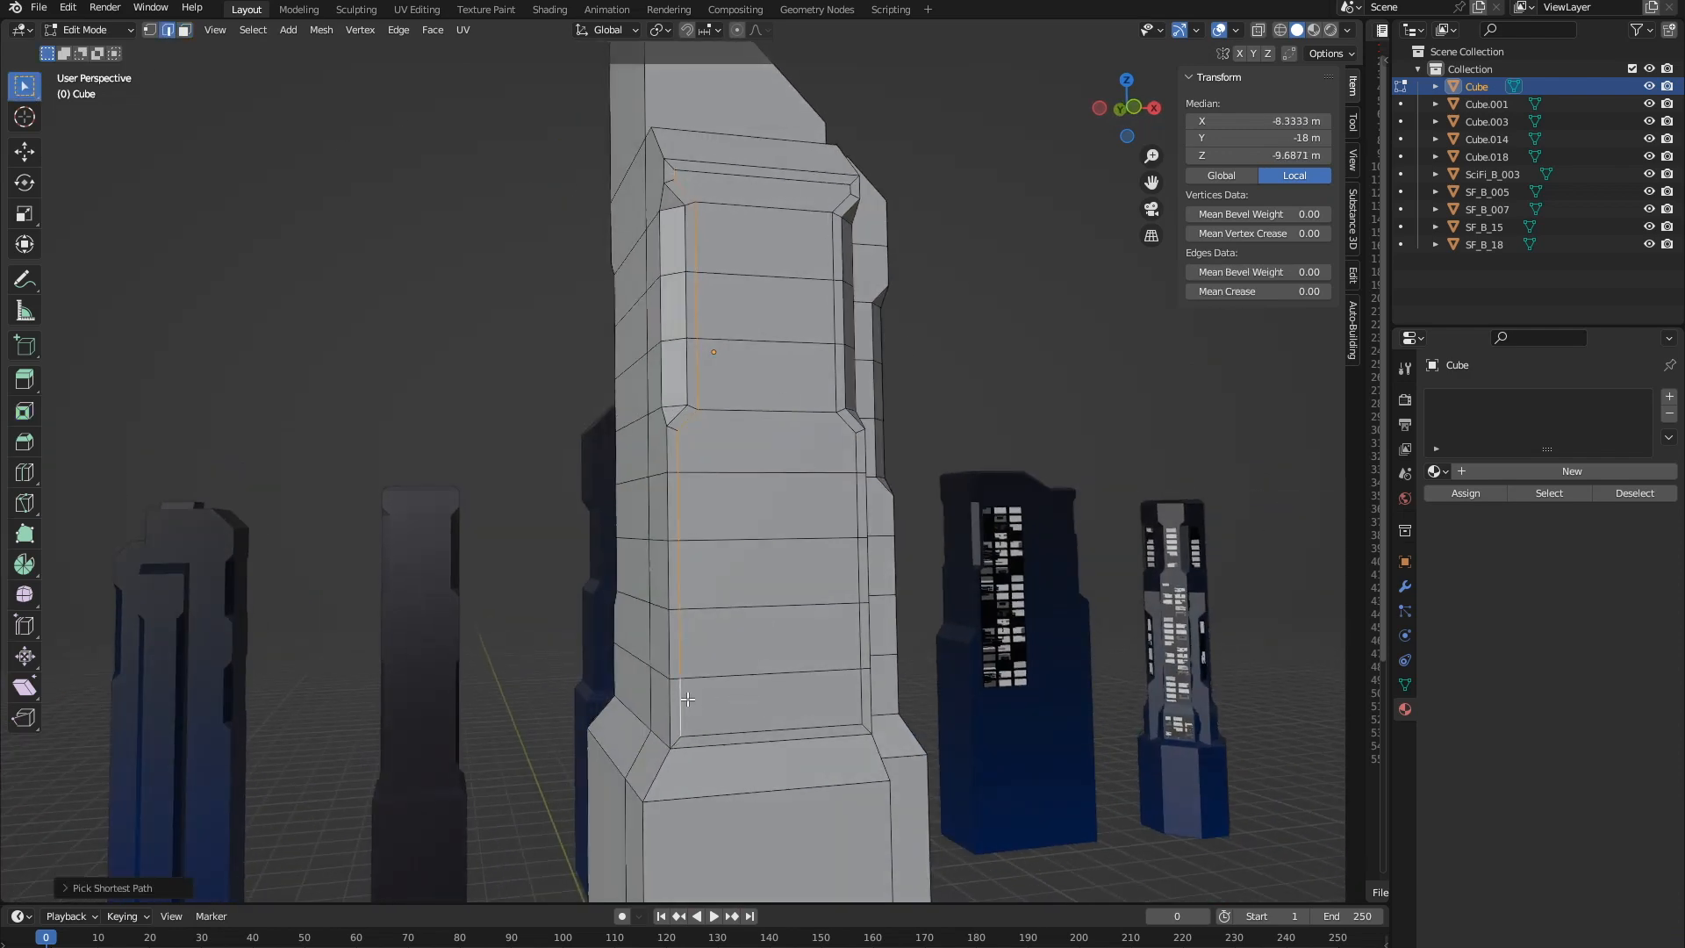
pyautogui.moveTo(688, 699); pyautogui.dragTo(648, 687, button='middle')
pyautogui.scroll(-3, 667, 680)
pyautogui.moveTo(721, 533); pyautogui.dragTo(721, 625, button='middle')
pyautogui.press('s')
pyautogui.press('x')
pyautogui.press('0')
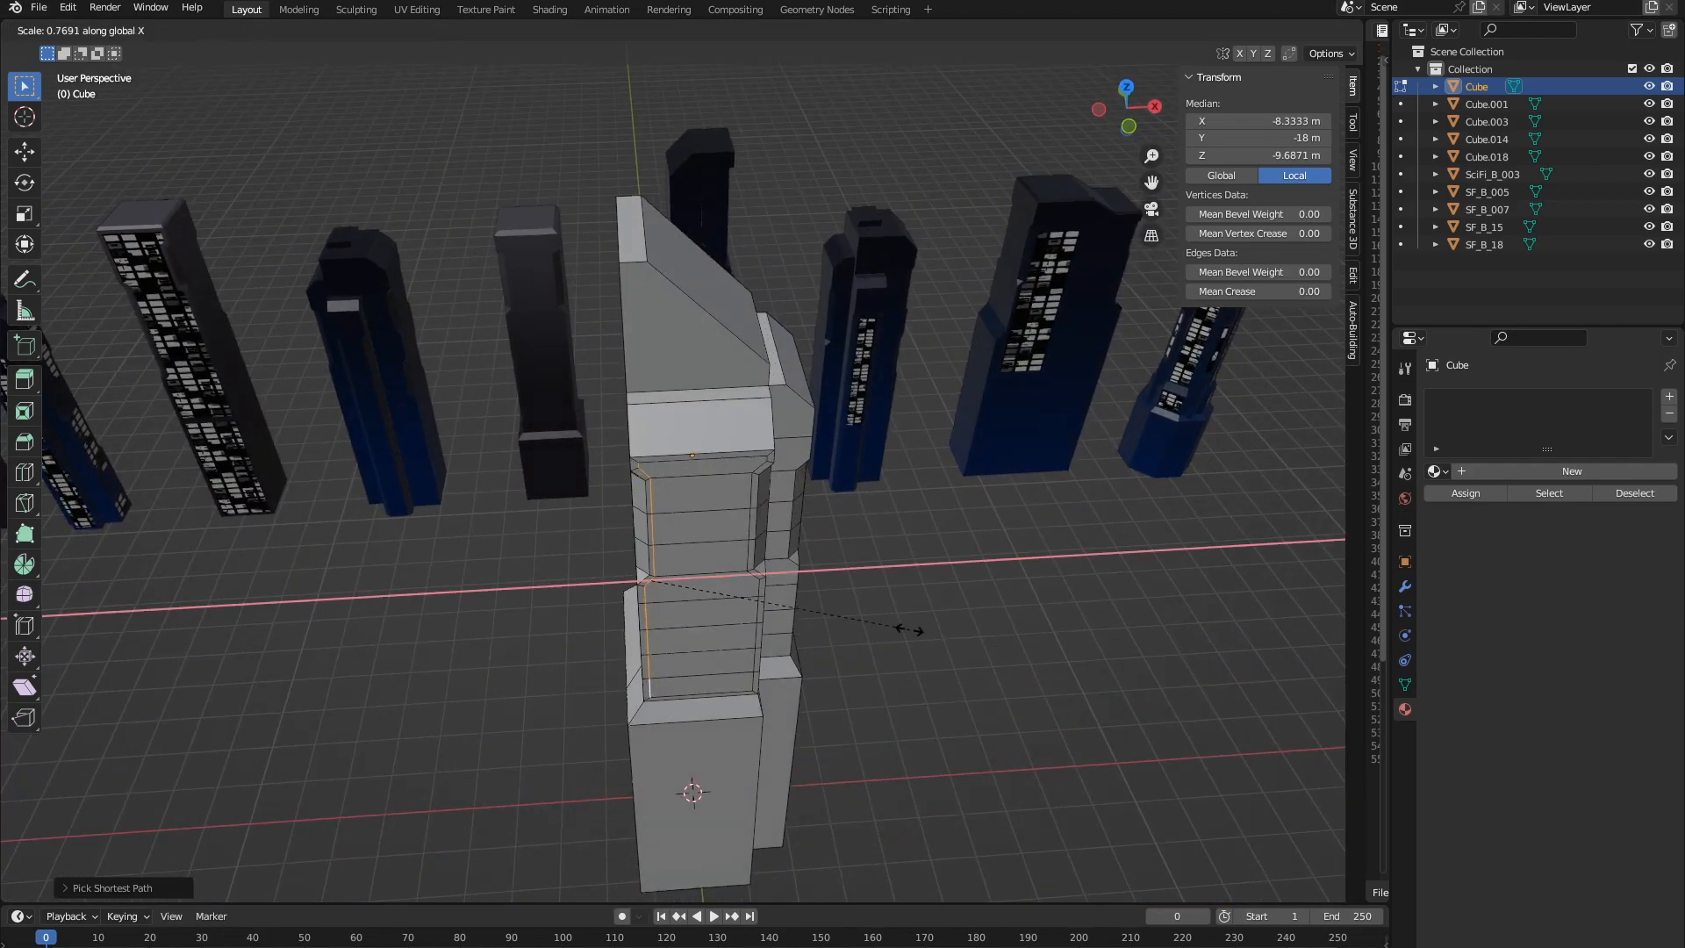
pyautogui.press('Return')
# - Straighten the right inner edge chain of the front inset by scaling it to 0 along X
pyautogui.moveTo(908, 636); pyautogui.dragTo(842, 635, button='middle')
pyautogui.scroll(-2, 842, 636)
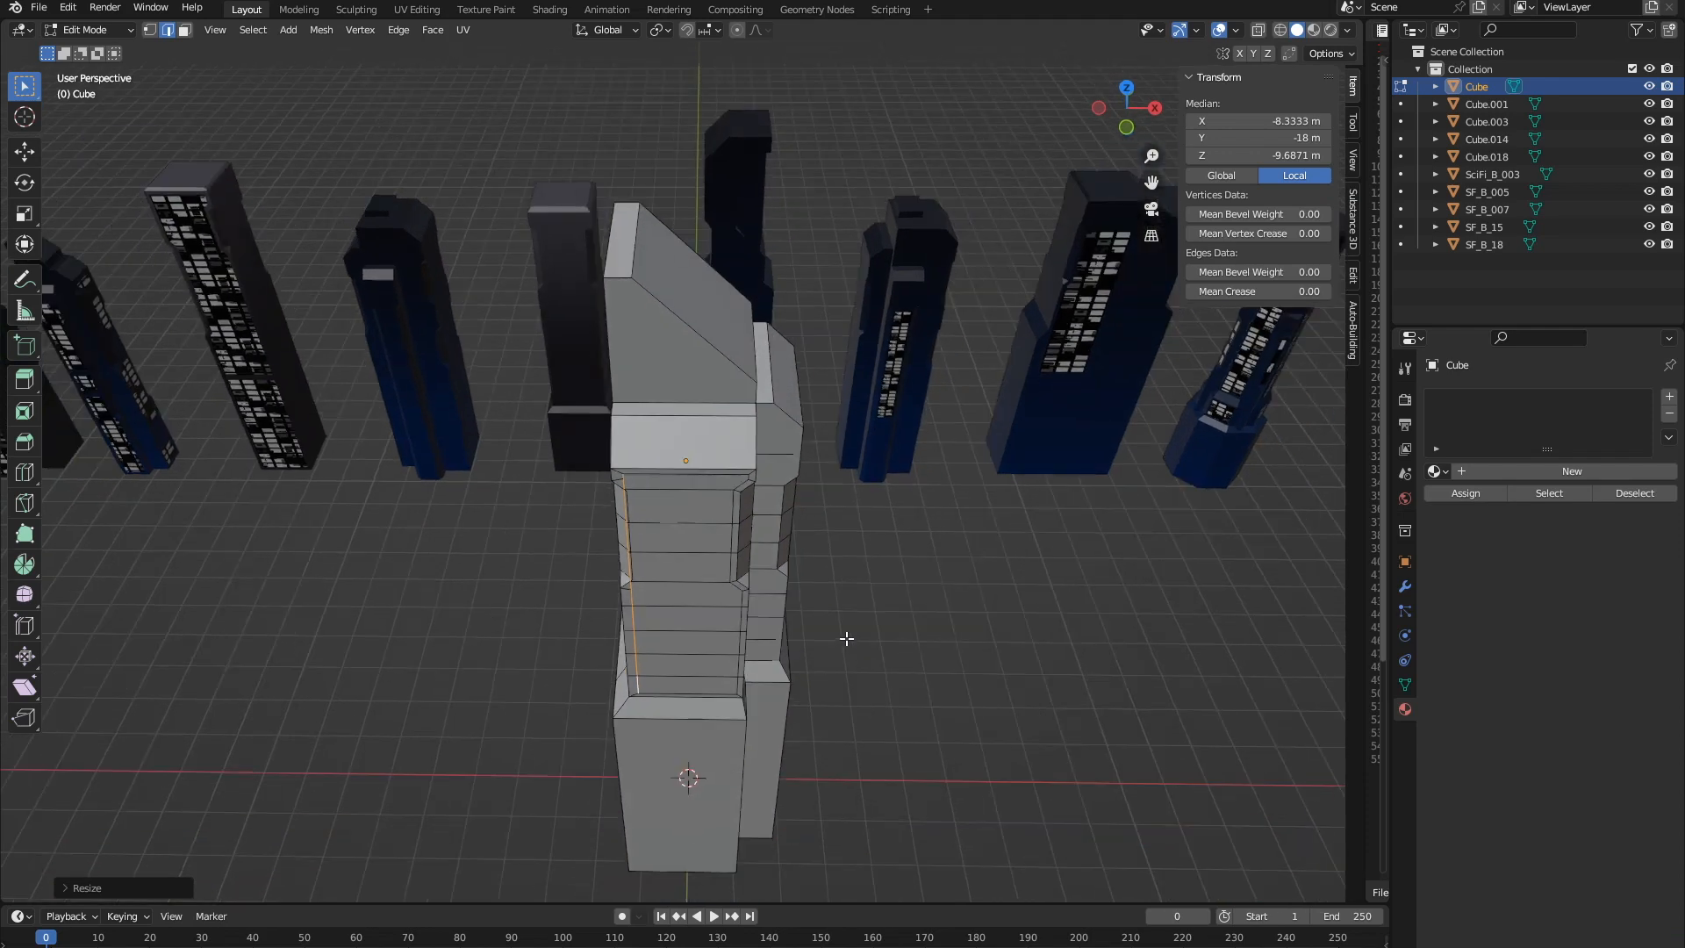
pyautogui.scroll(2, 842, 636)
pyautogui.click(793, 481)
pyautogui.keyDown('ctrl'); pyautogui.click(766, 792); pyautogui.keyUp('ctrl')
pyautogui.moveTo(1028, 715); pyautogui.dragTo(982, 688, button='middle')
pyautogui.press('s')
pyautogui.press('x')
pyautogui.press('0')
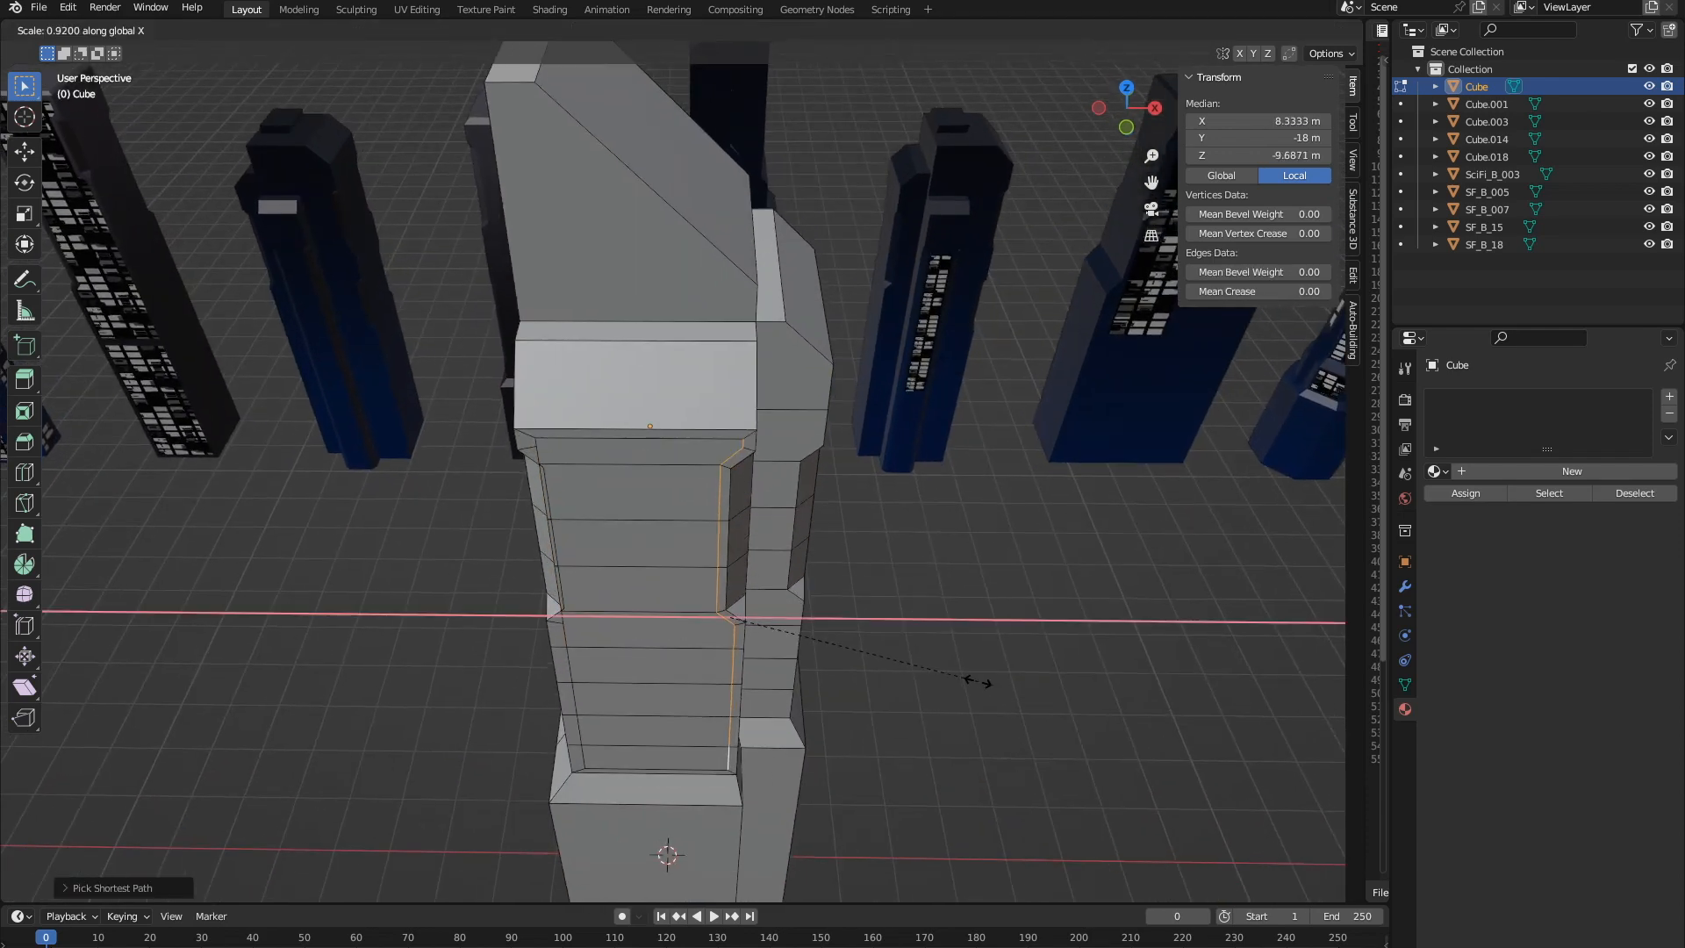
pyautogui.press('Return')
# - Select both inner edge chains of the front inset and scale them closer together along X to about 0.7
pyautogui.moveTo(561, 462); pyautogui.dragTo(624, 333, button='middle')
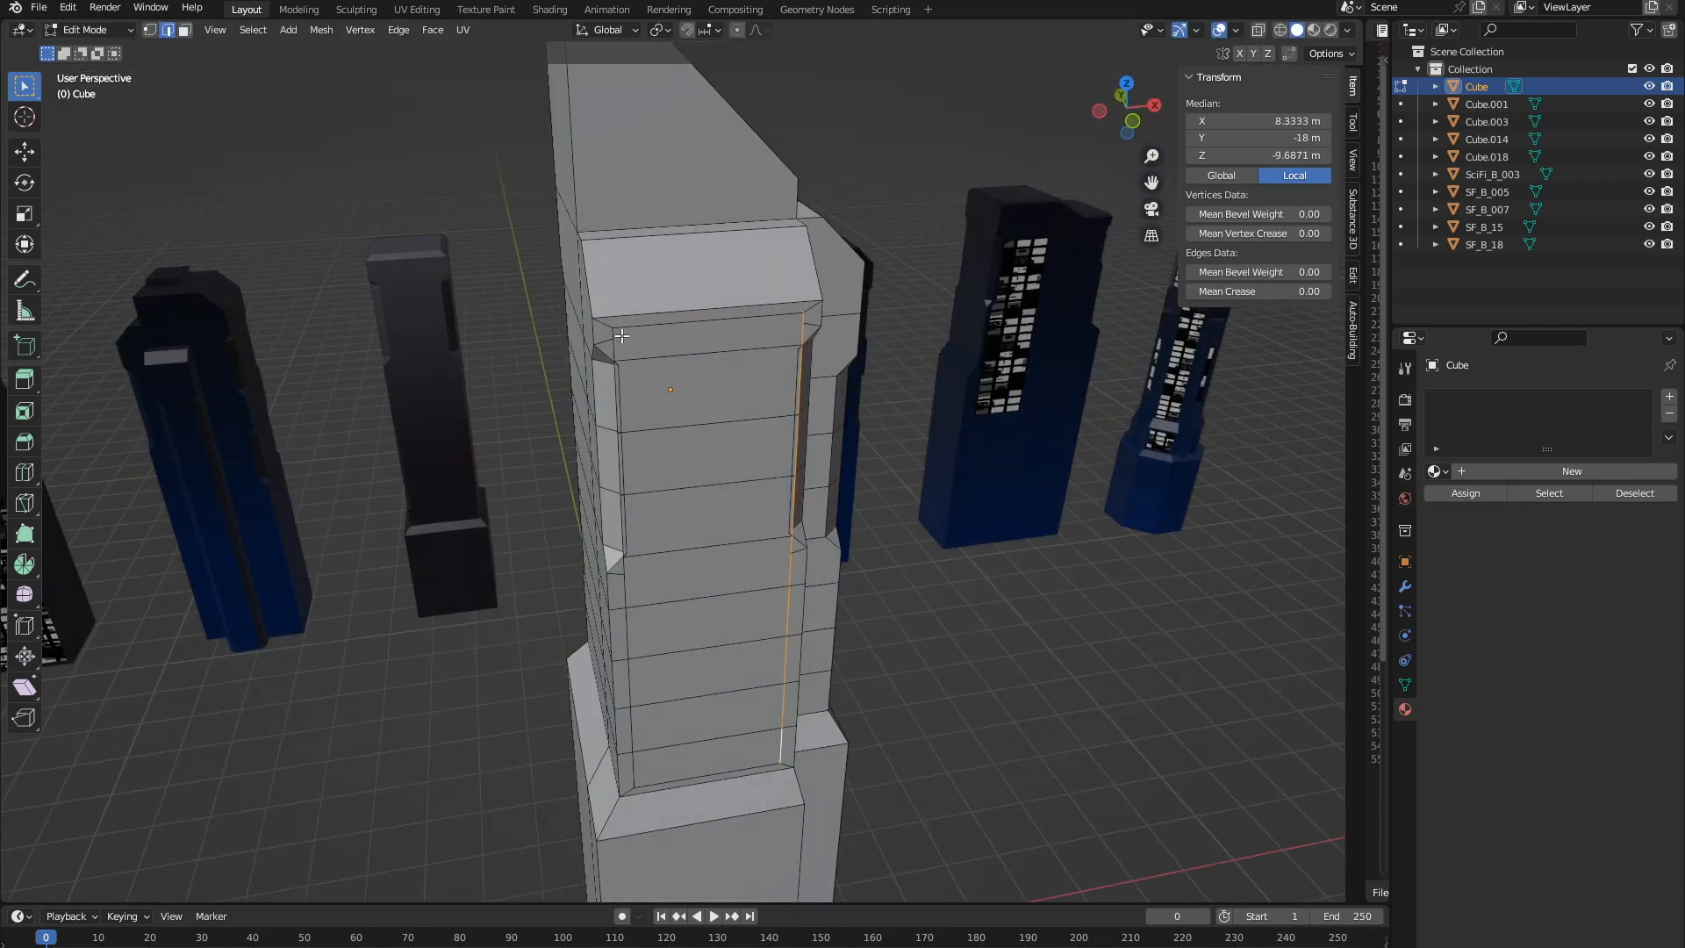
pyautogui.scroll(2, 633, 755)
pyautogui.moveTo(622, 640); pyautogui.dragTo(613, 605, button='middle')
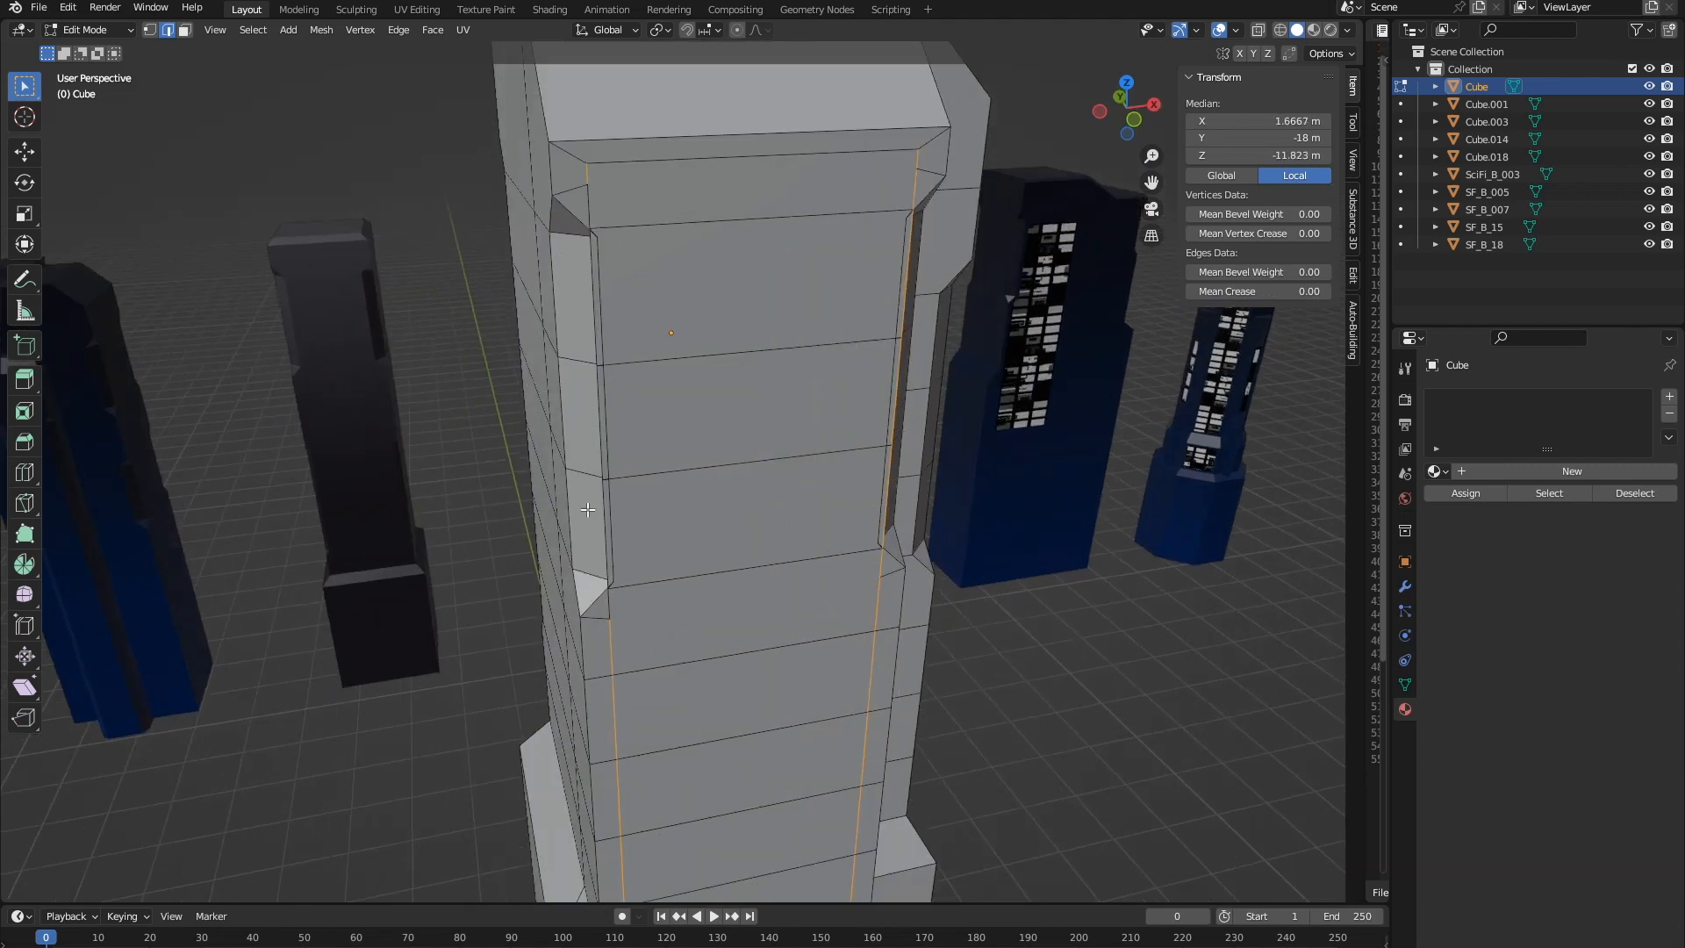
pyautogui.keyDown('alt'); pyautogui.keyDown('shift'); pyautogui.click(605, 519); pyautogui.keyUp('shift'); pyautogui.keyUp('alt')
pyautogui.scroll(-2, 781, 575)
pyautogui.moveTo(1023, 697); pyautogui.dragTo(996, 672, button='middle')
pyautogui.scroll(-1, 999, 719)
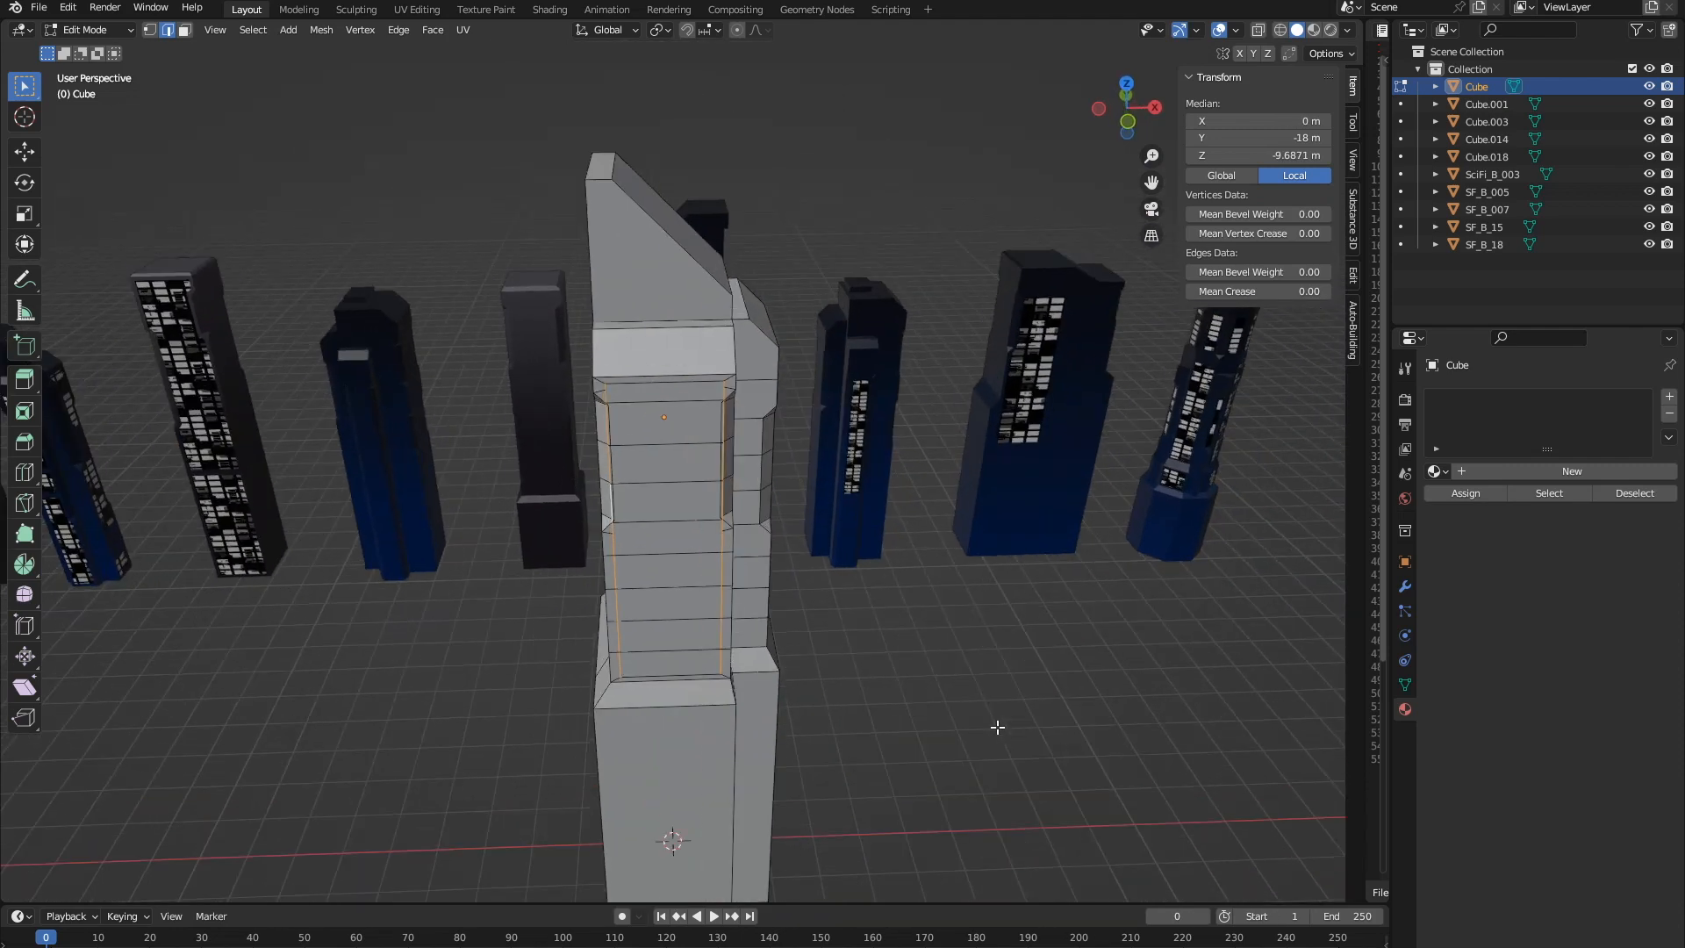
pyautogui.press('s')
pyautogui.press('x')
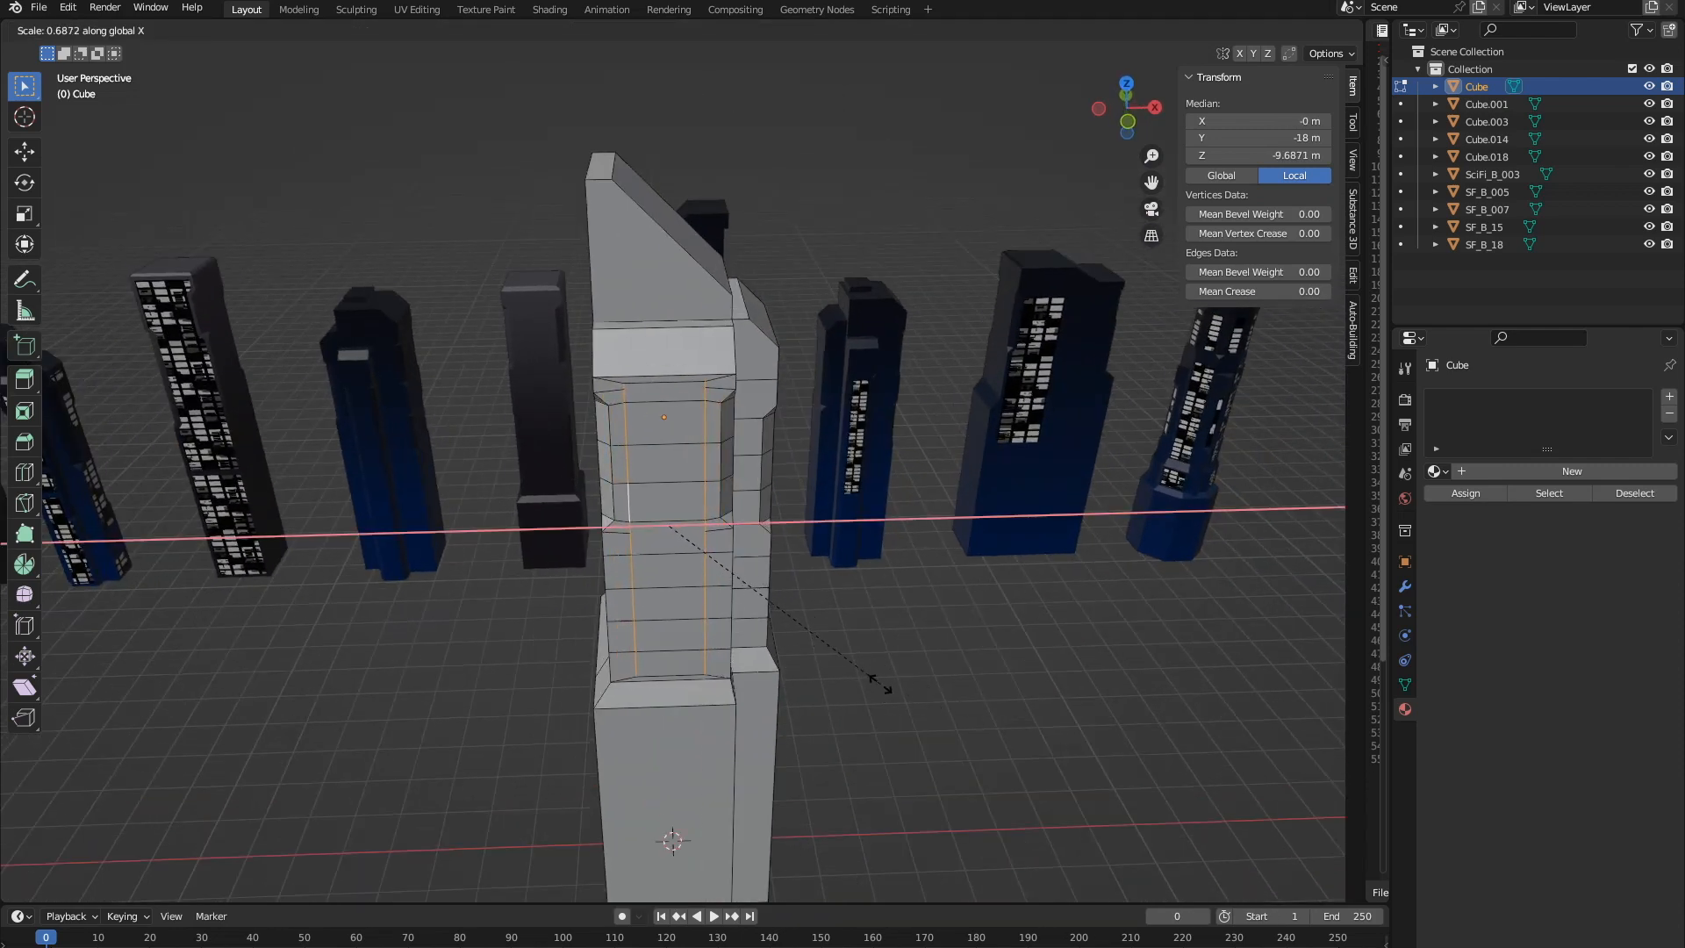
pyautogui.press('Return')
# - Inset the column of faces on the building's side section, down to the flared ledge
pyautogui.moveTo(943, 689); pyautogui.dragTo(761, 649, button='middle')
pyautogui.click(186, 32)
pyautogui.click(622, 328)
pyautogui.keyDown('ctrl'); pyautogui.click(662, 621); pyautogui.keyUp('ctrl')
pyautogui.click(25, 411)
pyautogui.moveTo(712, 431); pyautogui.dragTo(697, 438)
pyautogui.scroll(1, 685, 430)
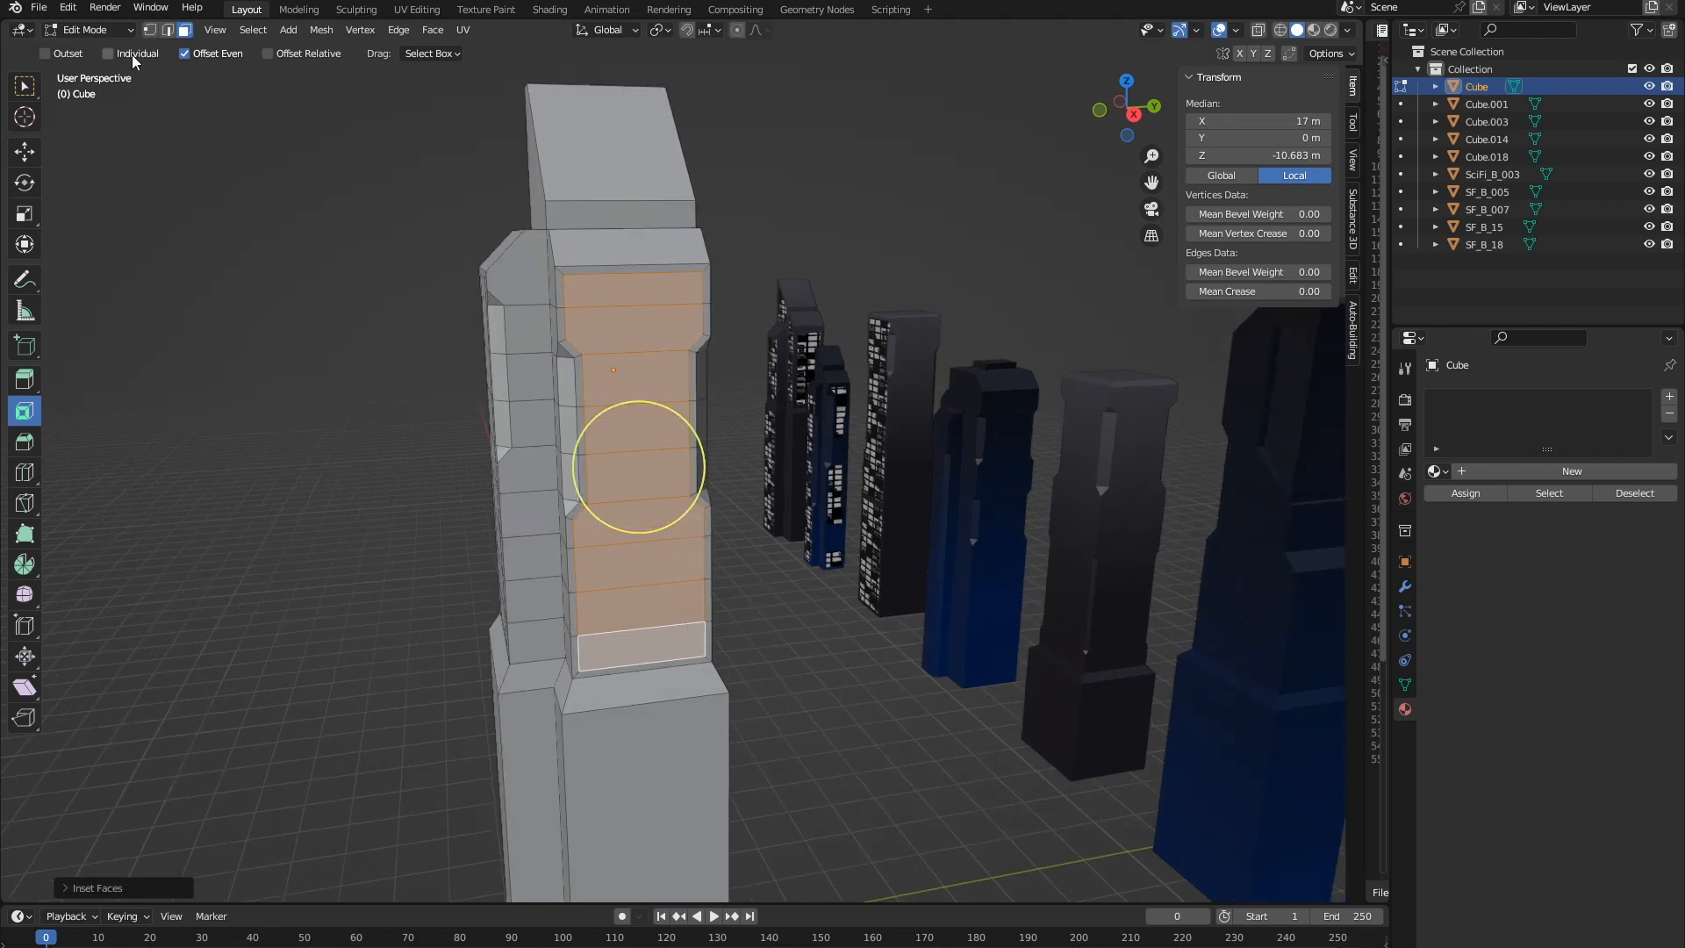
# - Straighten the left inner edge chain of the side inset by scaling it to 0 along Y
pyautogui.click(168, 30)
pyautogui.click(571, 293)
pyautogui.moveTo(571, 293); pyautogui.dragTo(583, 286, button='middle')
pyautogui.keyDown('ctrl'); pyautogui.click(596, 648); pyautogui.keyUp('ctrl')
pyautogui.press('s')
pyautogui.press('y')
pyautogui.press('0')
pyautogui.press('Return')
# - Straighten the right inner edge chain of the side inset by scaling it to 0 along Y
pyautogui.moveTo(793, 640); pyautogui.dragTo(773, 658, button='middle')
pyautogui.click(696, 300)
pyautogui.keyDown('ctrl'); pyautogui.click(700, 639); pyautogui.keyUp('ctrl')
pyautogui.press('s')
pyautogui.press('y')
pyautogui.press('0')
pyautogui.click(690, 472)
# - Select both inner edge chains of the side inset and scale them by 0.7 along Y
pyautogui.moveTo(843, 602); pyautogui.dragTo(880, 589, button='middle')
pyautogui.scroll(3, 618, 456)
pyautogui.keyDown('ctrl'); pyautogui.click(486, 344); pyautogui.keyUp('ctrl')
pyautogui.scroll(-2, 615, 491)
pyautogui.moveTo(838, 650); pyautogui.dragTo(918, 613, button='middle')
pyautogui.write('sy0.7')
pyautogui.press('Return')
# - Switch to Substance 3D Designer and add a Uniform Color node beside the existing color nodes in the SF_B_wall graph
pyautogui.moveTo(853, 408); pyautogui.dragTo(899, 444, button='middle')
pyautogui.scroll(-2, 884, 403)
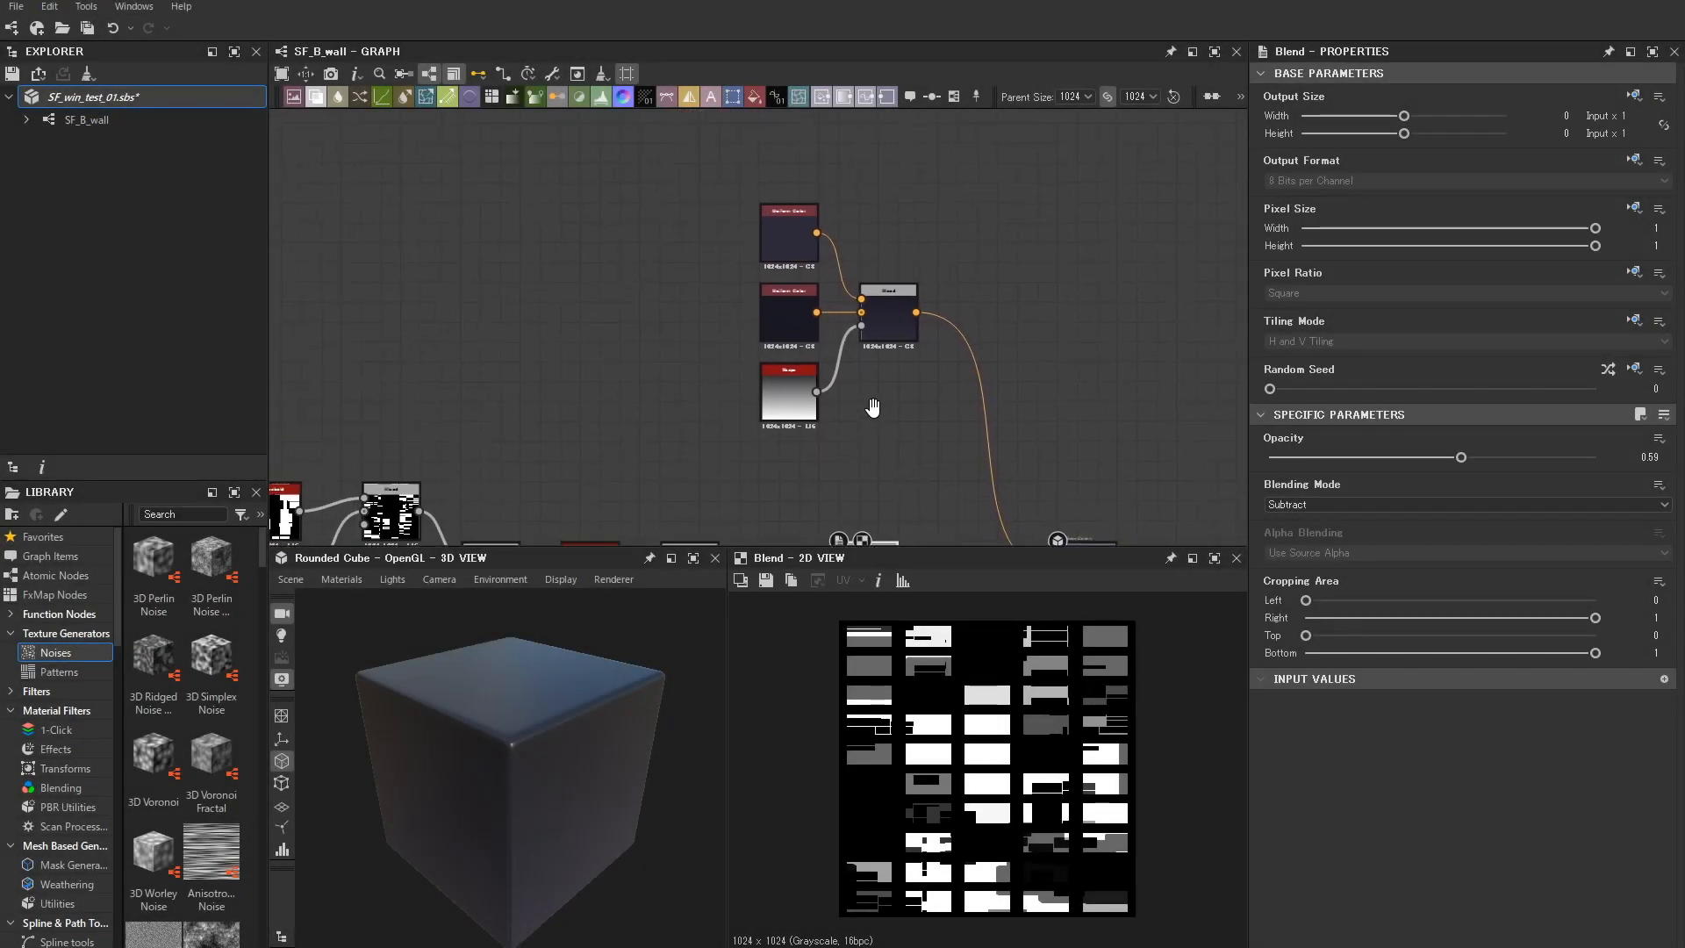
pyautogui.scroll(3, 874, 414)
pyautogui.scroll(-4, 899, 441)
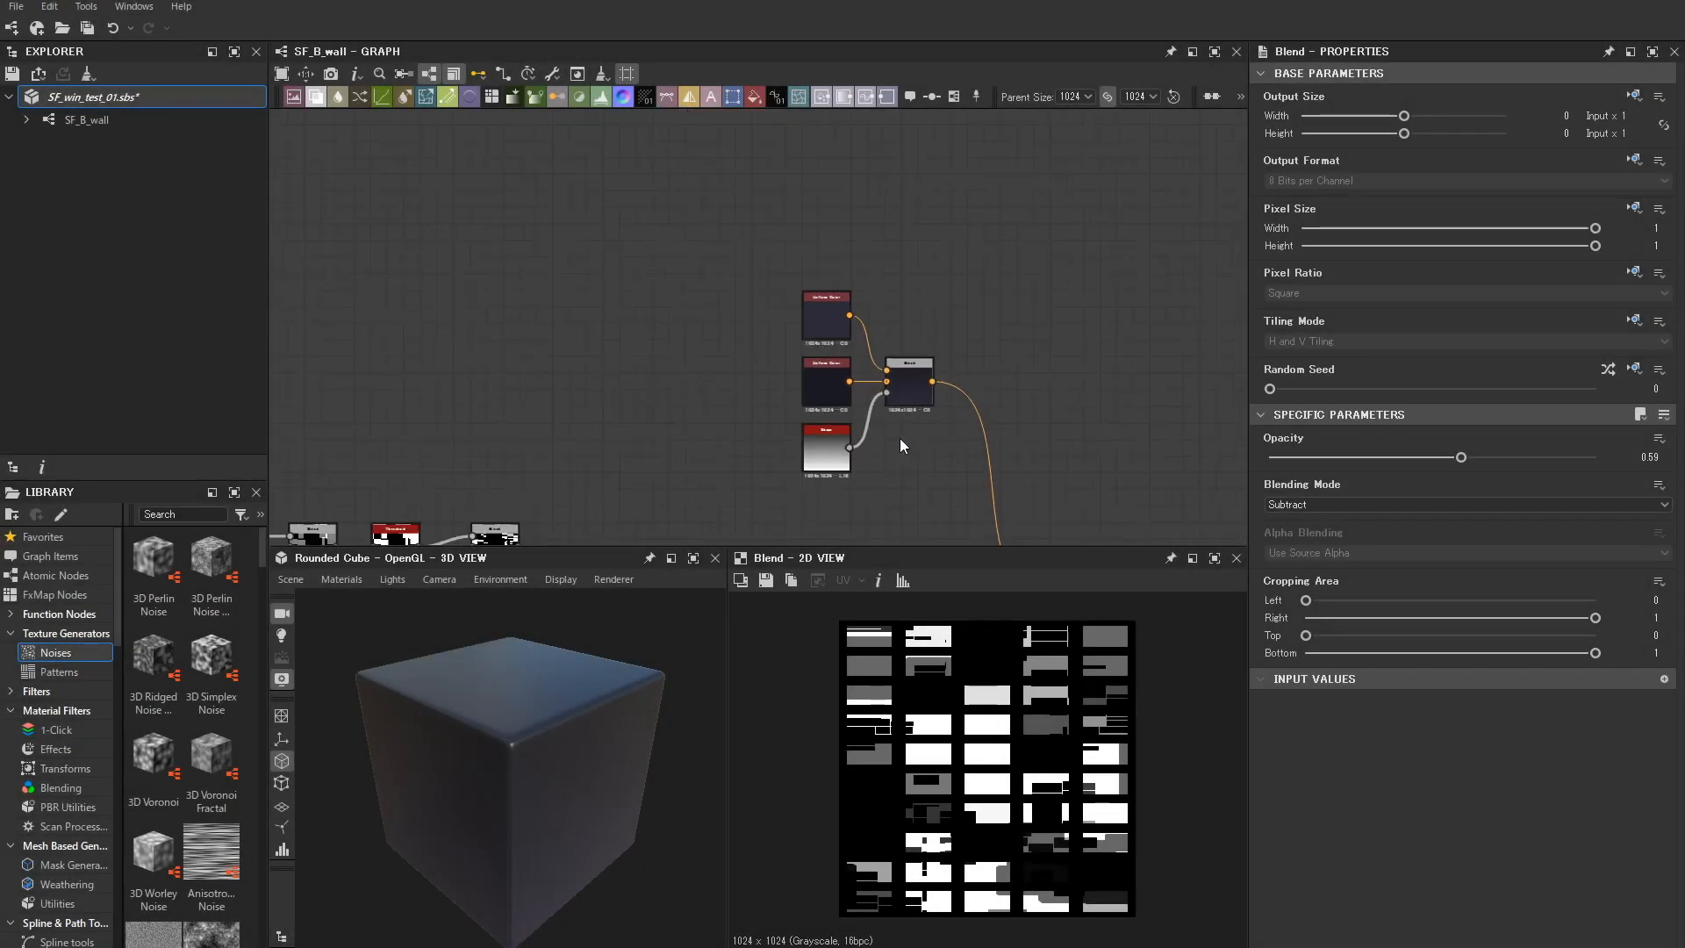
pyautogui.click(755, 98)
pyautogui.scroll(3, 772, 360)
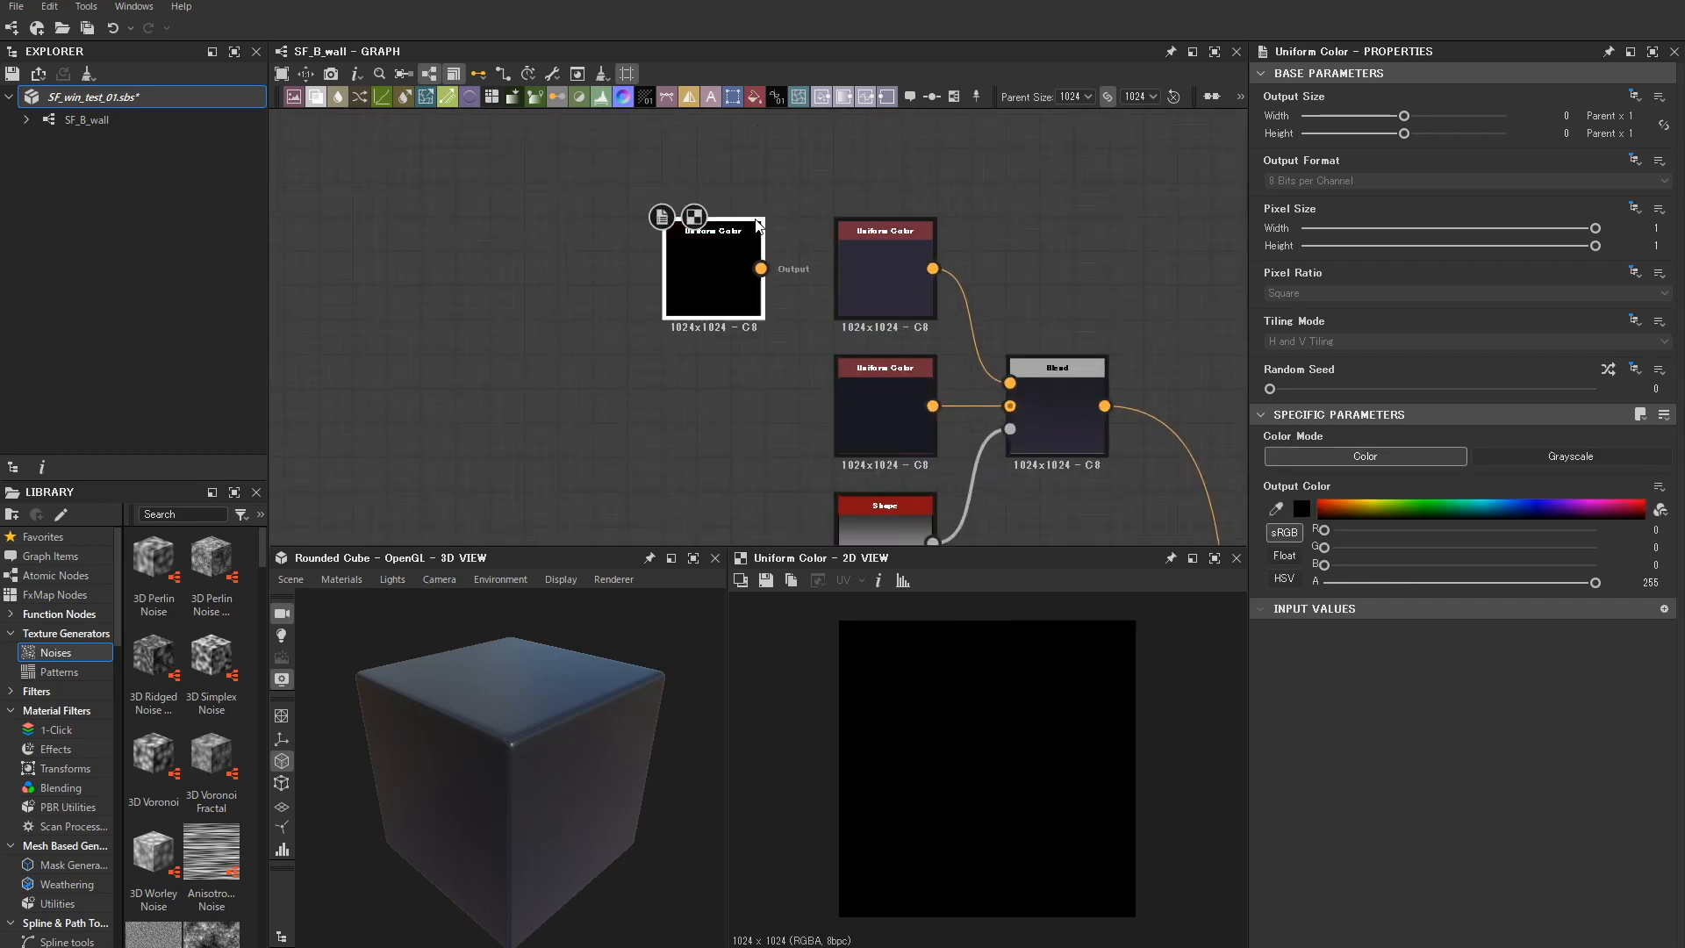
# - Set the new Uniform Color node's output color to a dark navy of R 23, G 23, B 46
pyautogui.scroll(-2, 1044, 474)
pyautogui.moveTo(1091, 507); pyautogui.dragTo(1072, 429, button='middle')
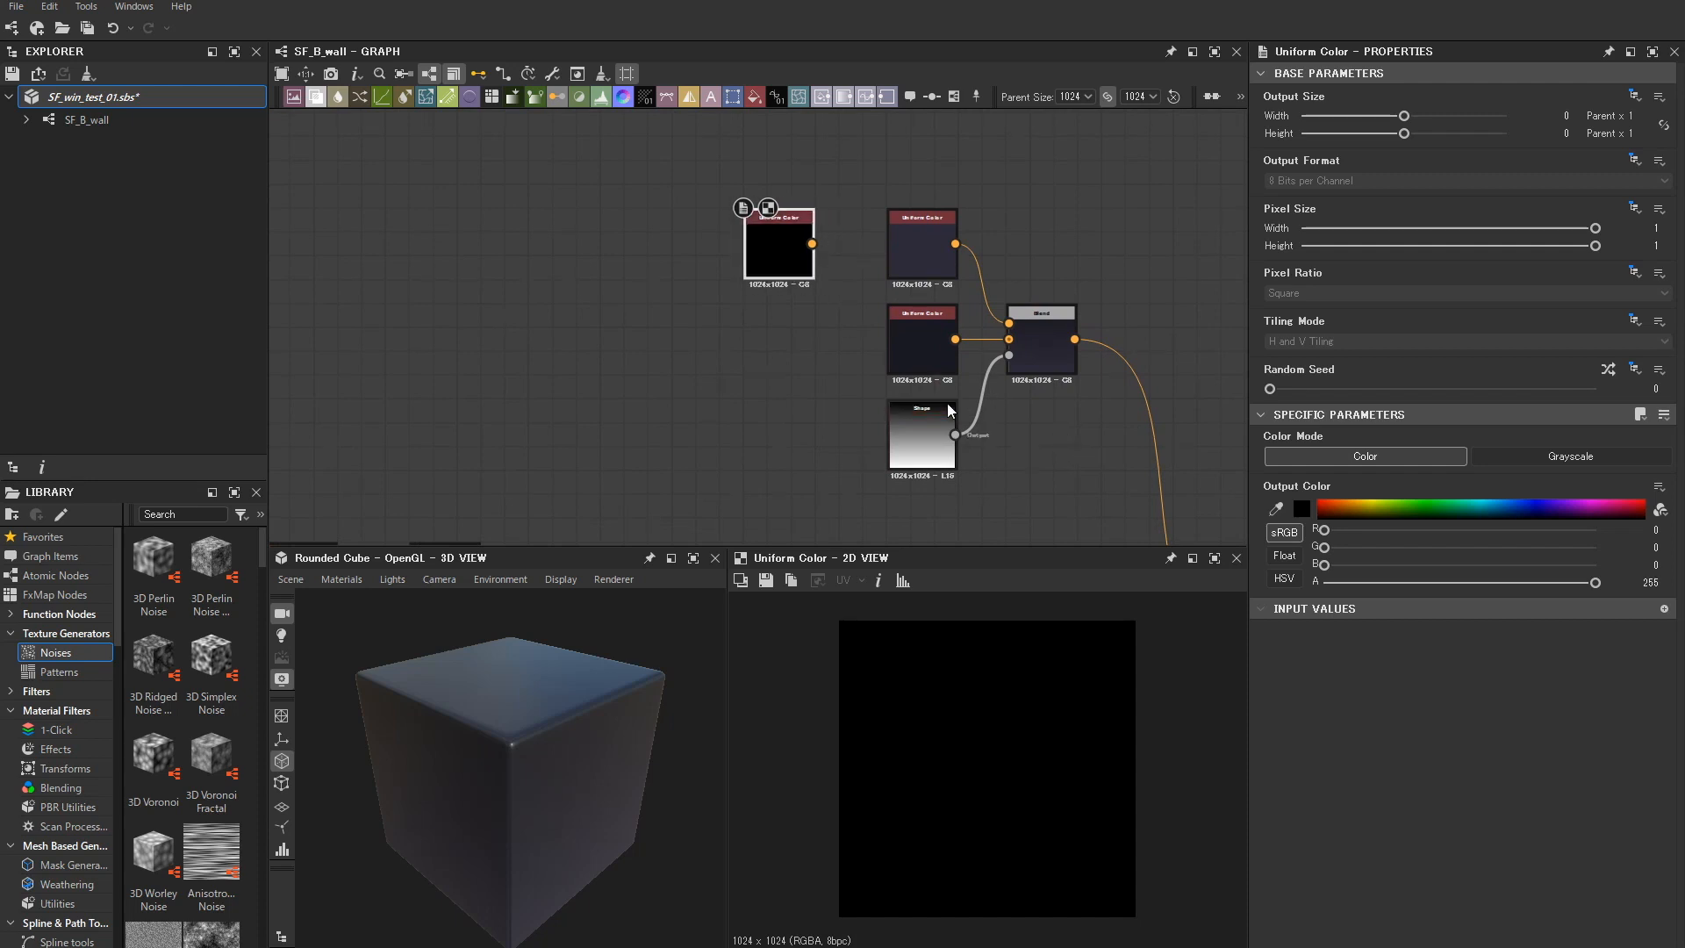
pyautogui.scroll(2, 998, 423)
pyautogui.scroll(-1, 999, 423)
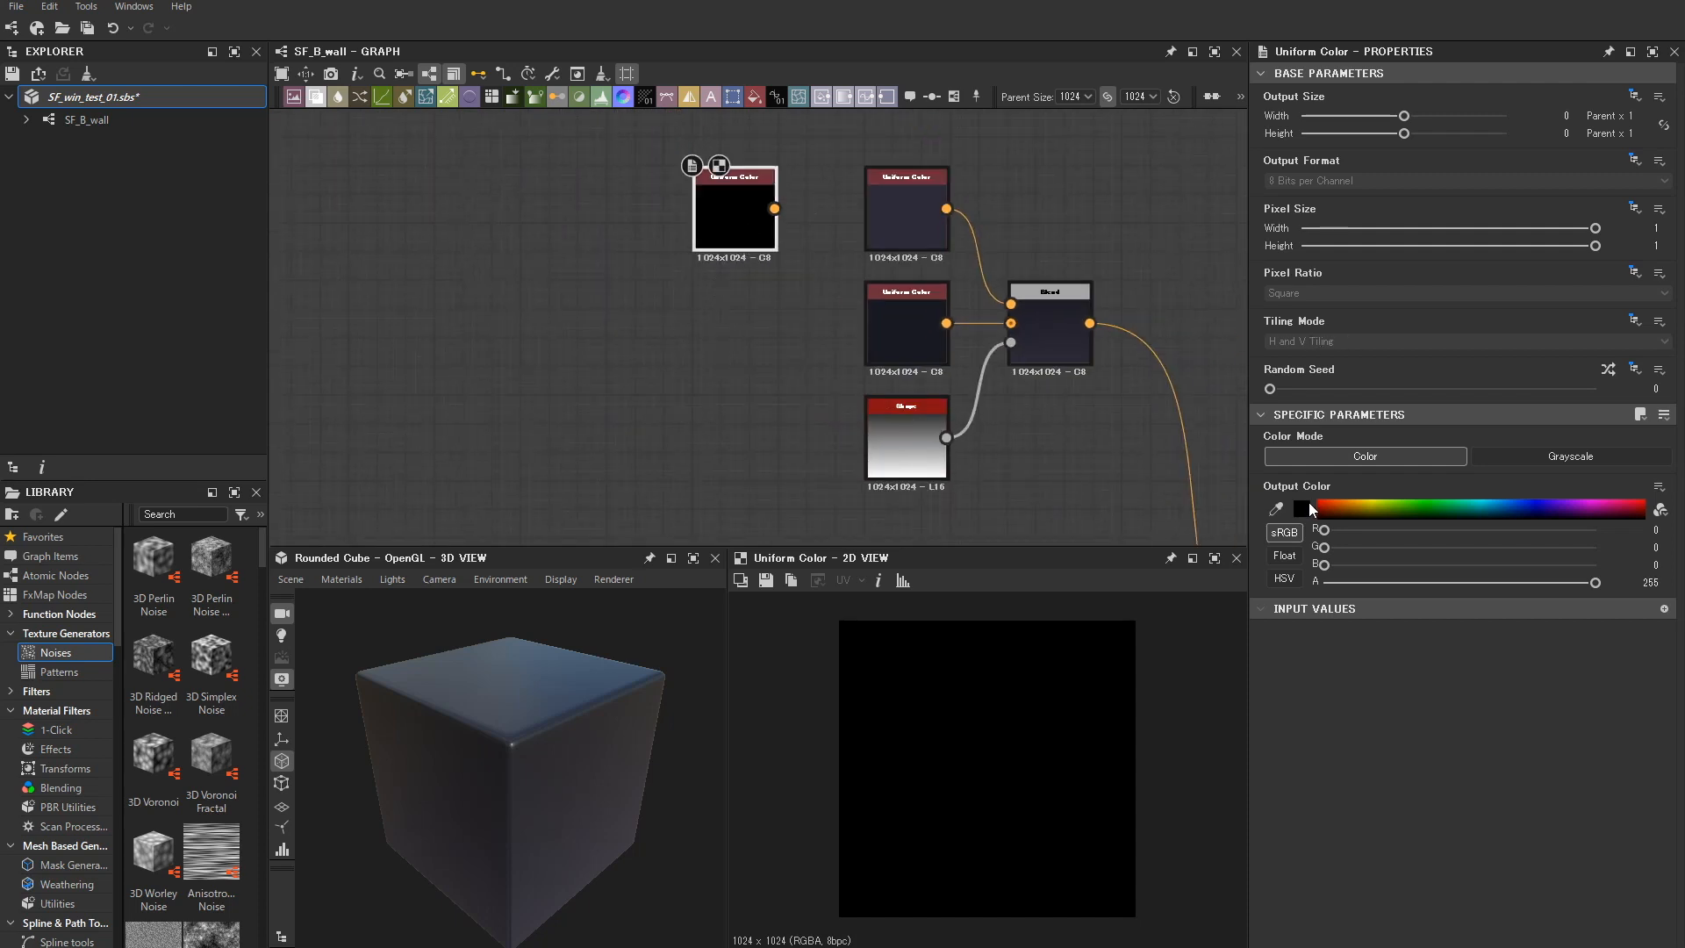
pyautogui.click(1302, 509)
pyautogui.click(1281, 481)
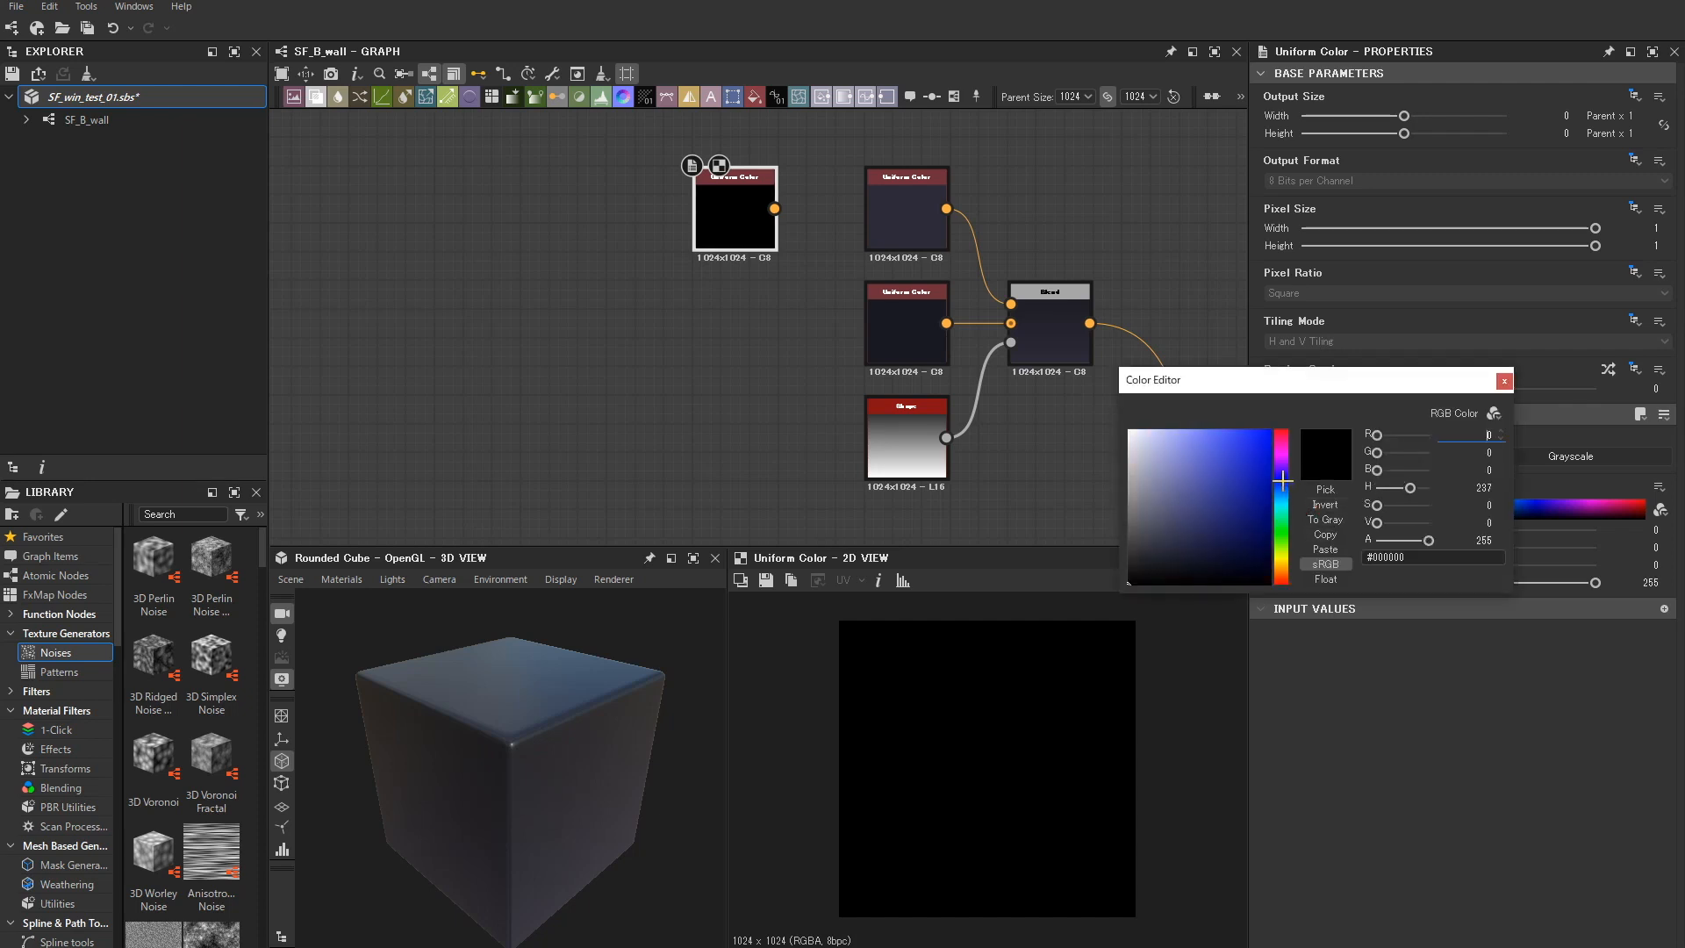
pyautogui.click(1206, 532)
pyautogui.moveTo(1206, 532); pyautogui.dragTo(1197, 554)
pyautogui.click(1504, 381)
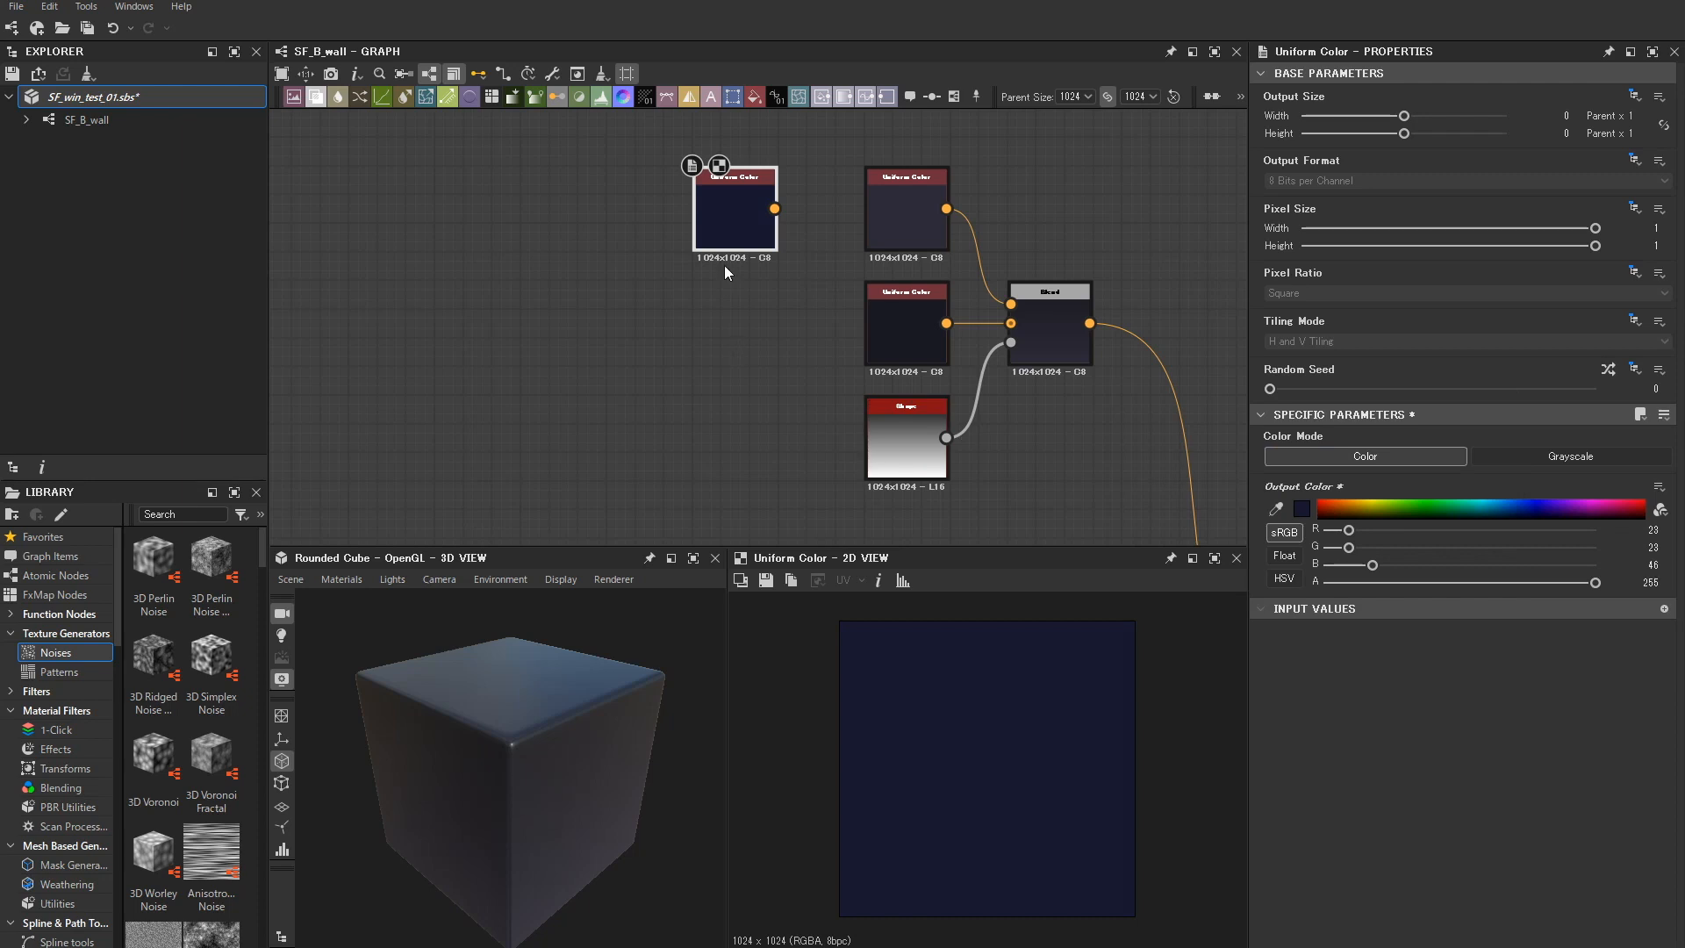
# - Duplicate the navy Uniform Color node directly below it and set the copy's color to #2a2a51
pyautogui.hotkey('ctrl', 'd')
pyautogui.click(728, 354)
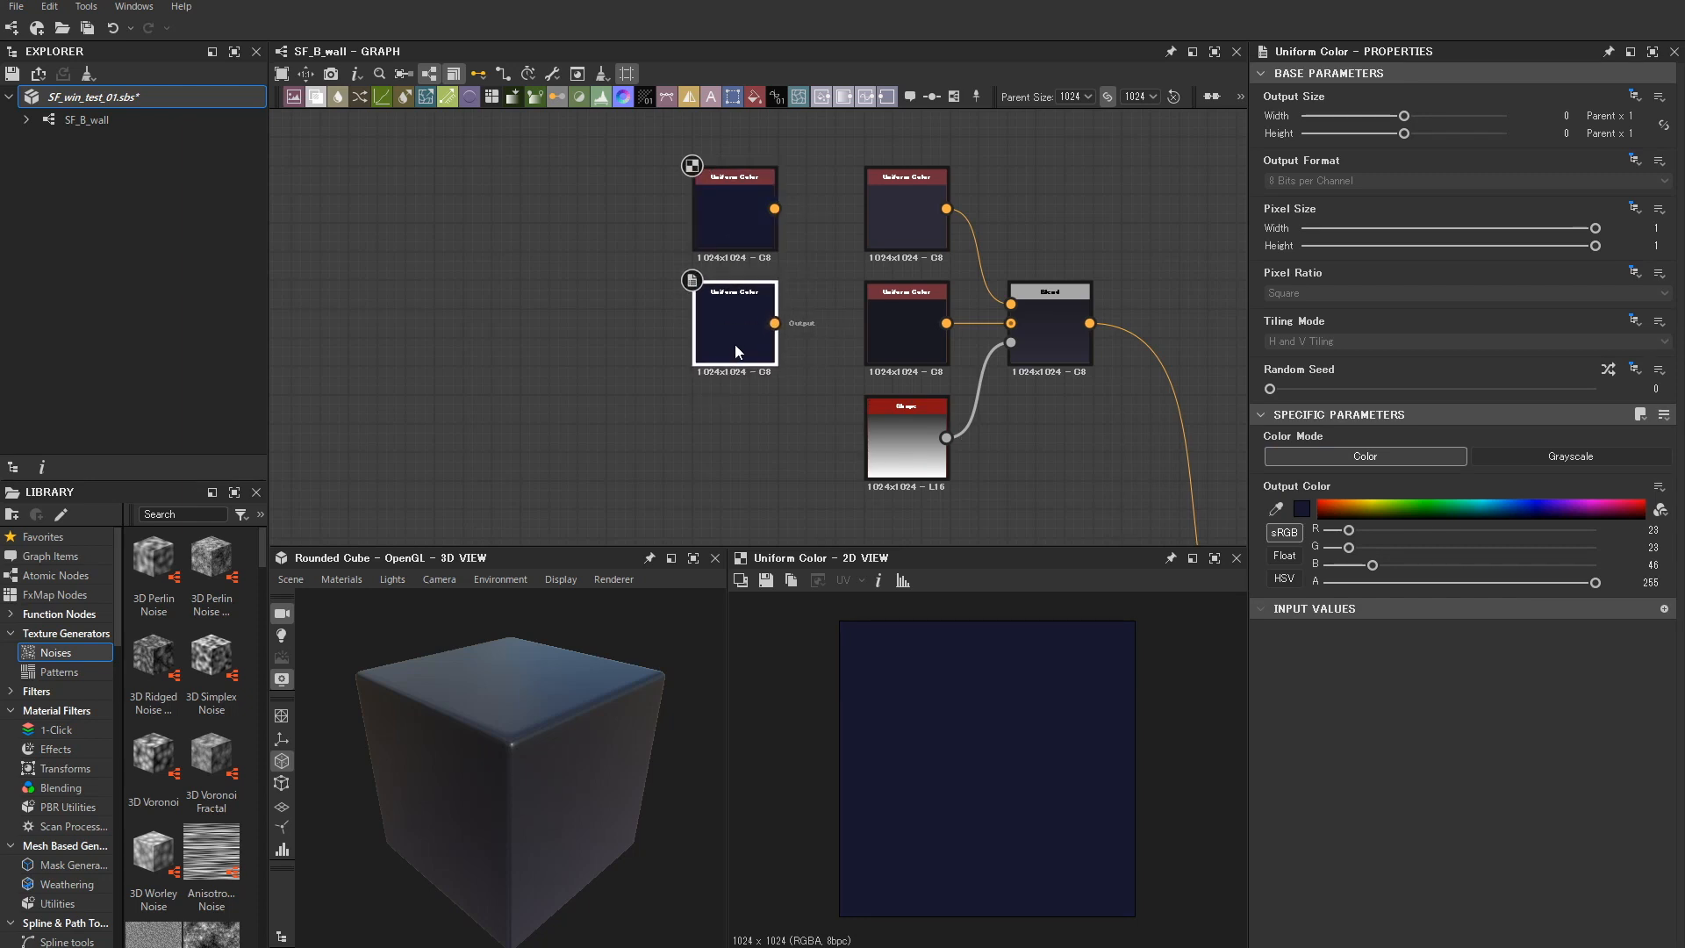
pyautogui.click(1304, 509)
pyautogui.click(1197, 562)
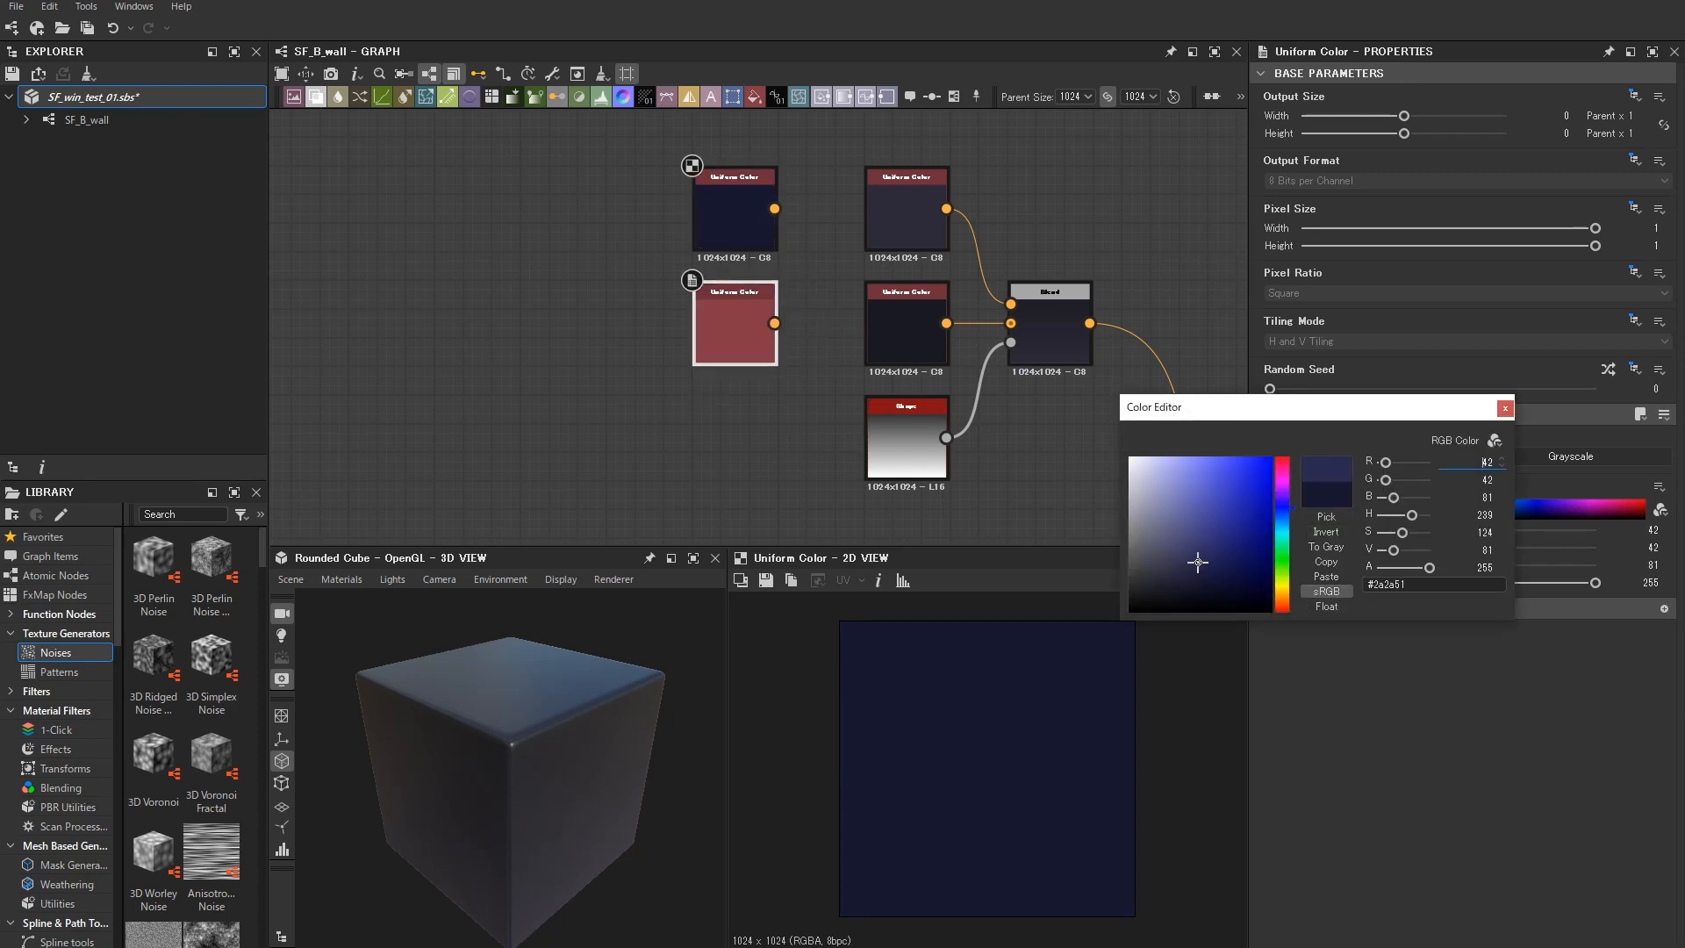
pyautogui.doubleClick(726, 353)
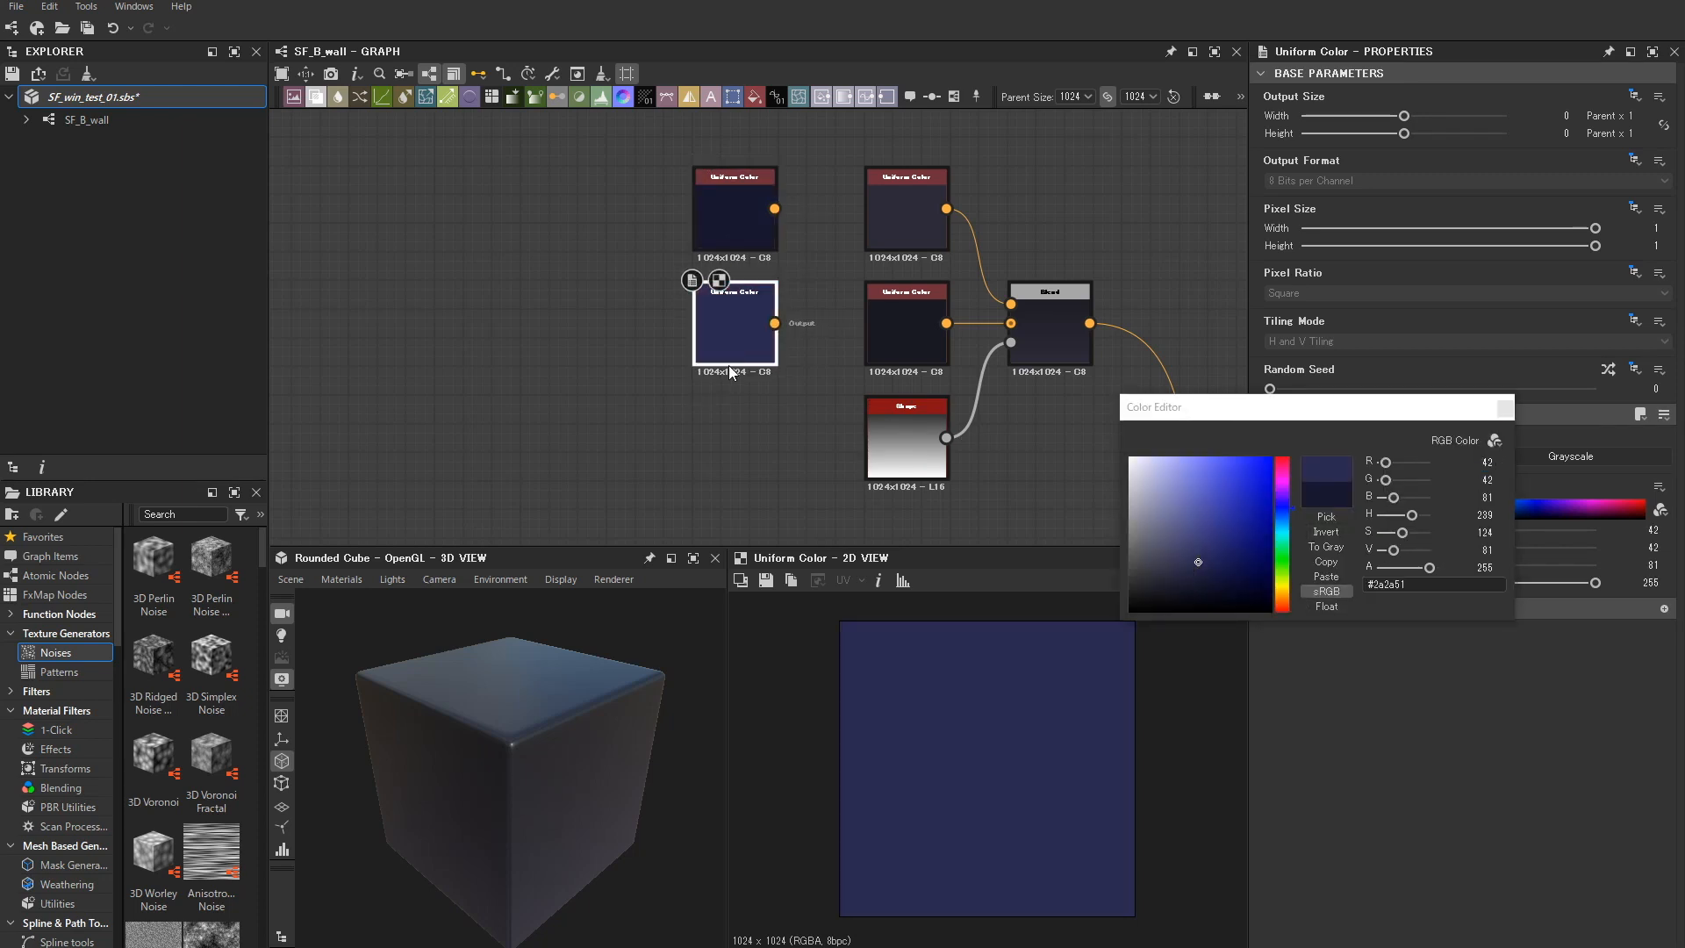
pyautogui.click(1505, 408)
# - Move the two new Uniform Color nodes farther away from the existing color and Blend nodes
pyautogui.moveTo(828, 349); pyautogui.dragTo(853, 421, button='middle')
pyautogui.scroll(-2, 819, 292)
pyautogui.moveTo(852, 423); pyautogui.dragTo(618, 304)
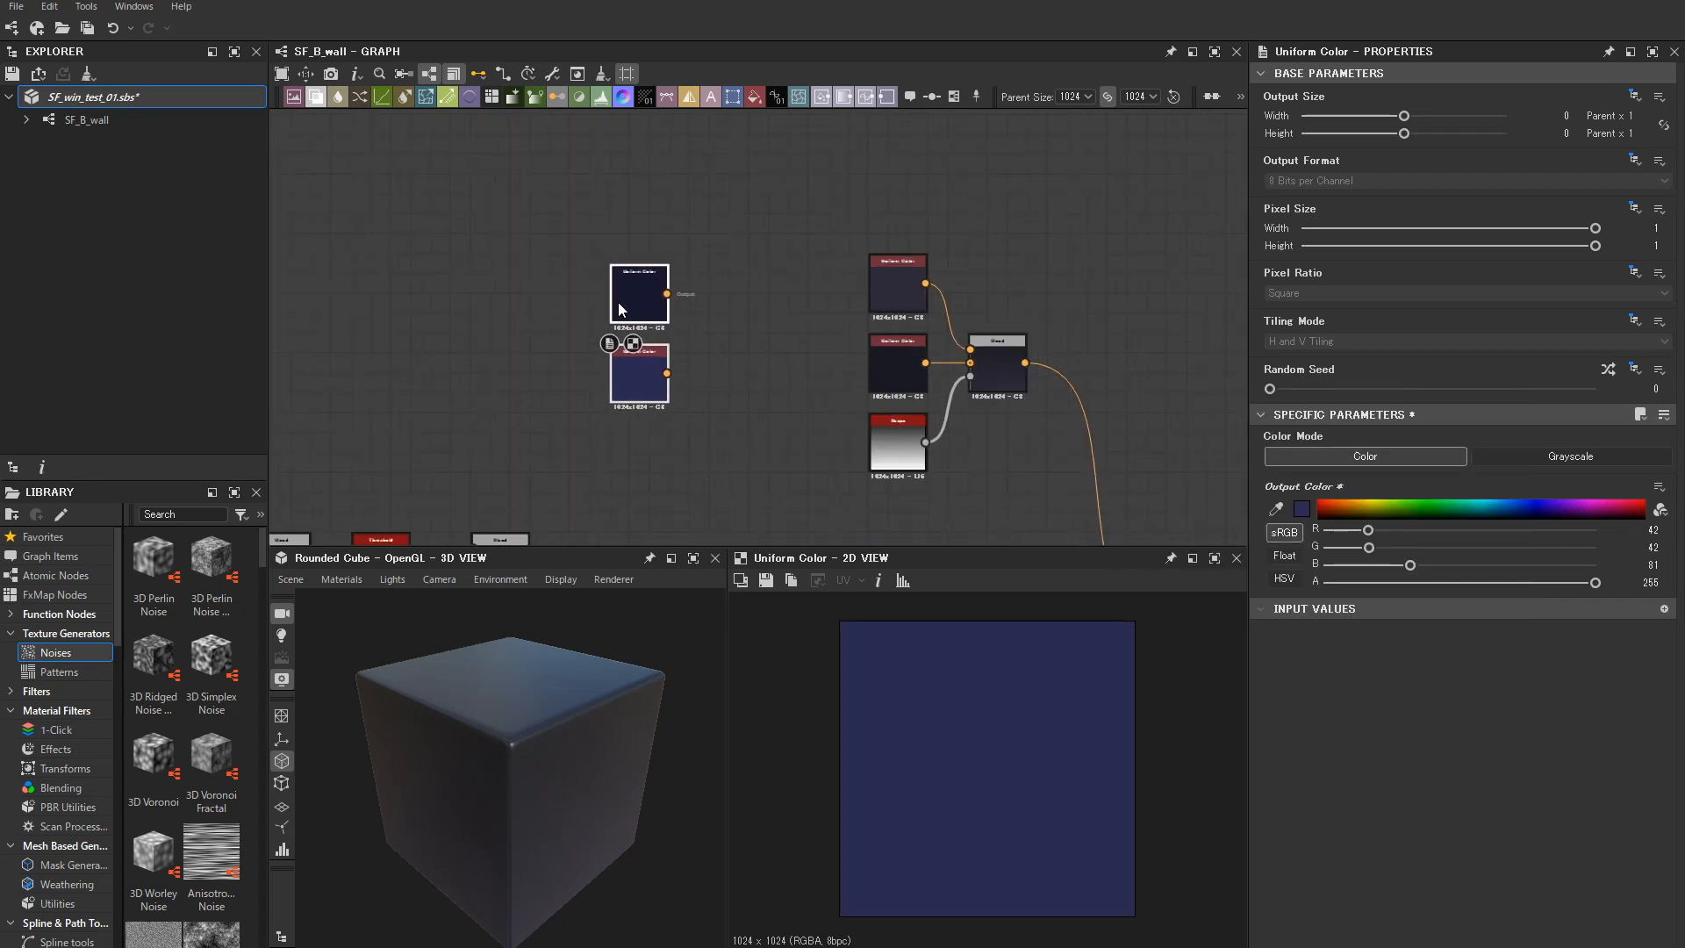
# - Duplicate the Blend node beside the blue colors, feeding the lighter blue into its foreground and the dark navy into its background
pyautogui.click(1006, 371)
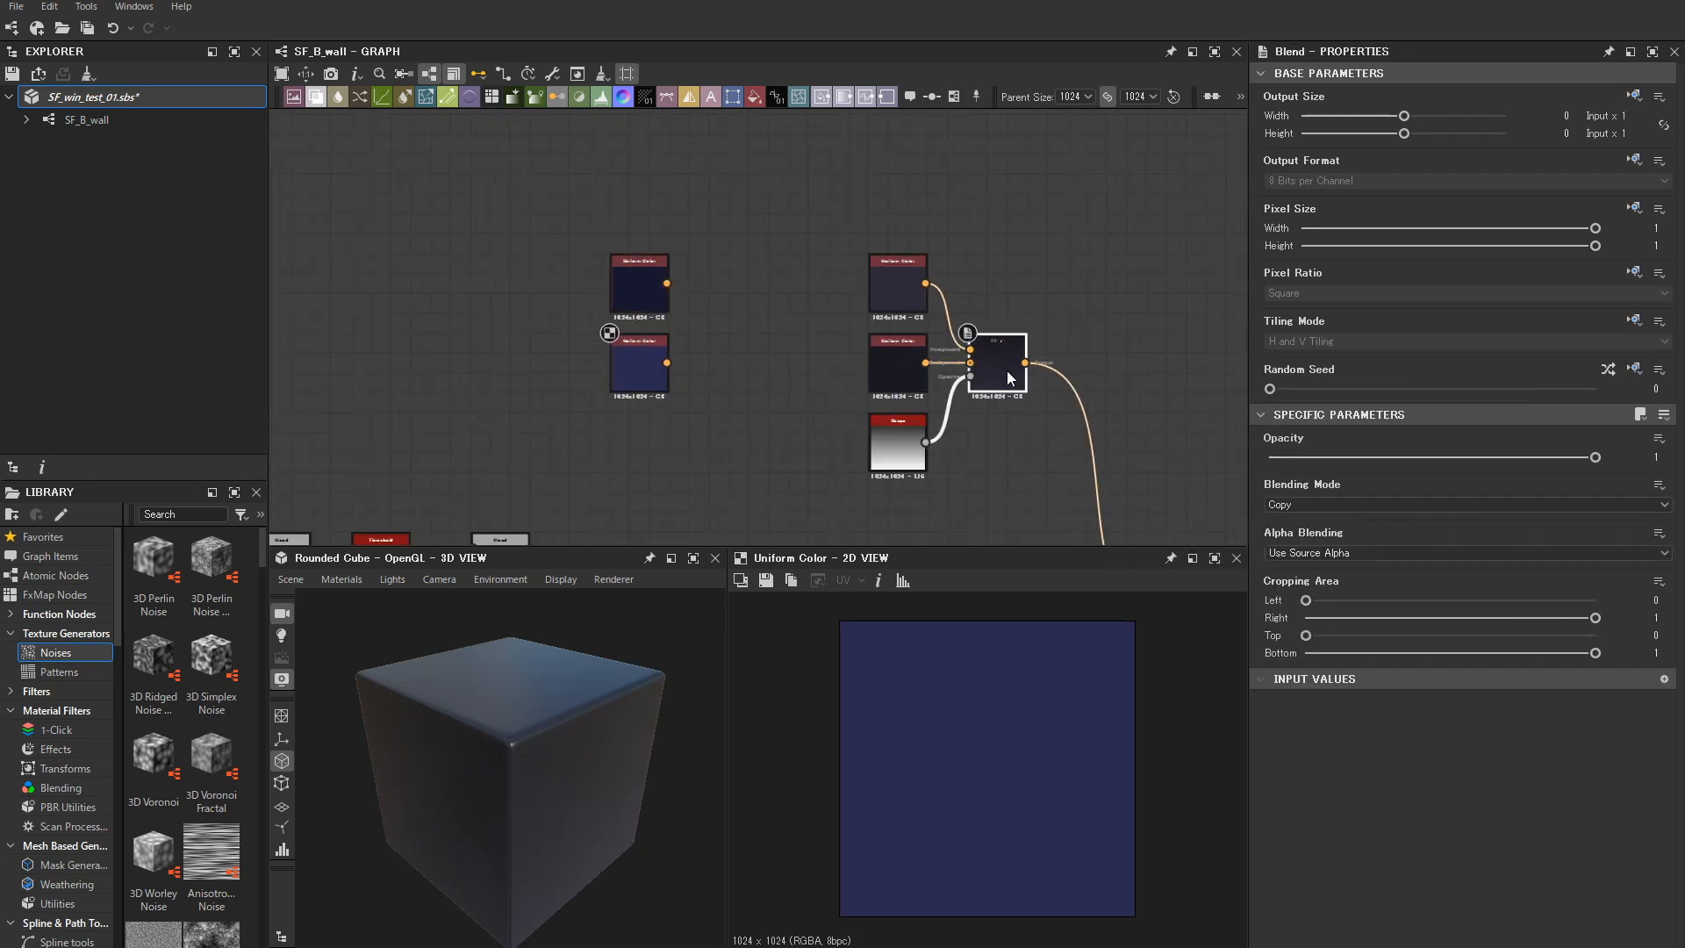
pyautogui.scroll(2, 737, 378)
pyautogui.moveTo(637, 361); pyautogui.dragTo(728, 326)
pyautogui.click(765, 360)
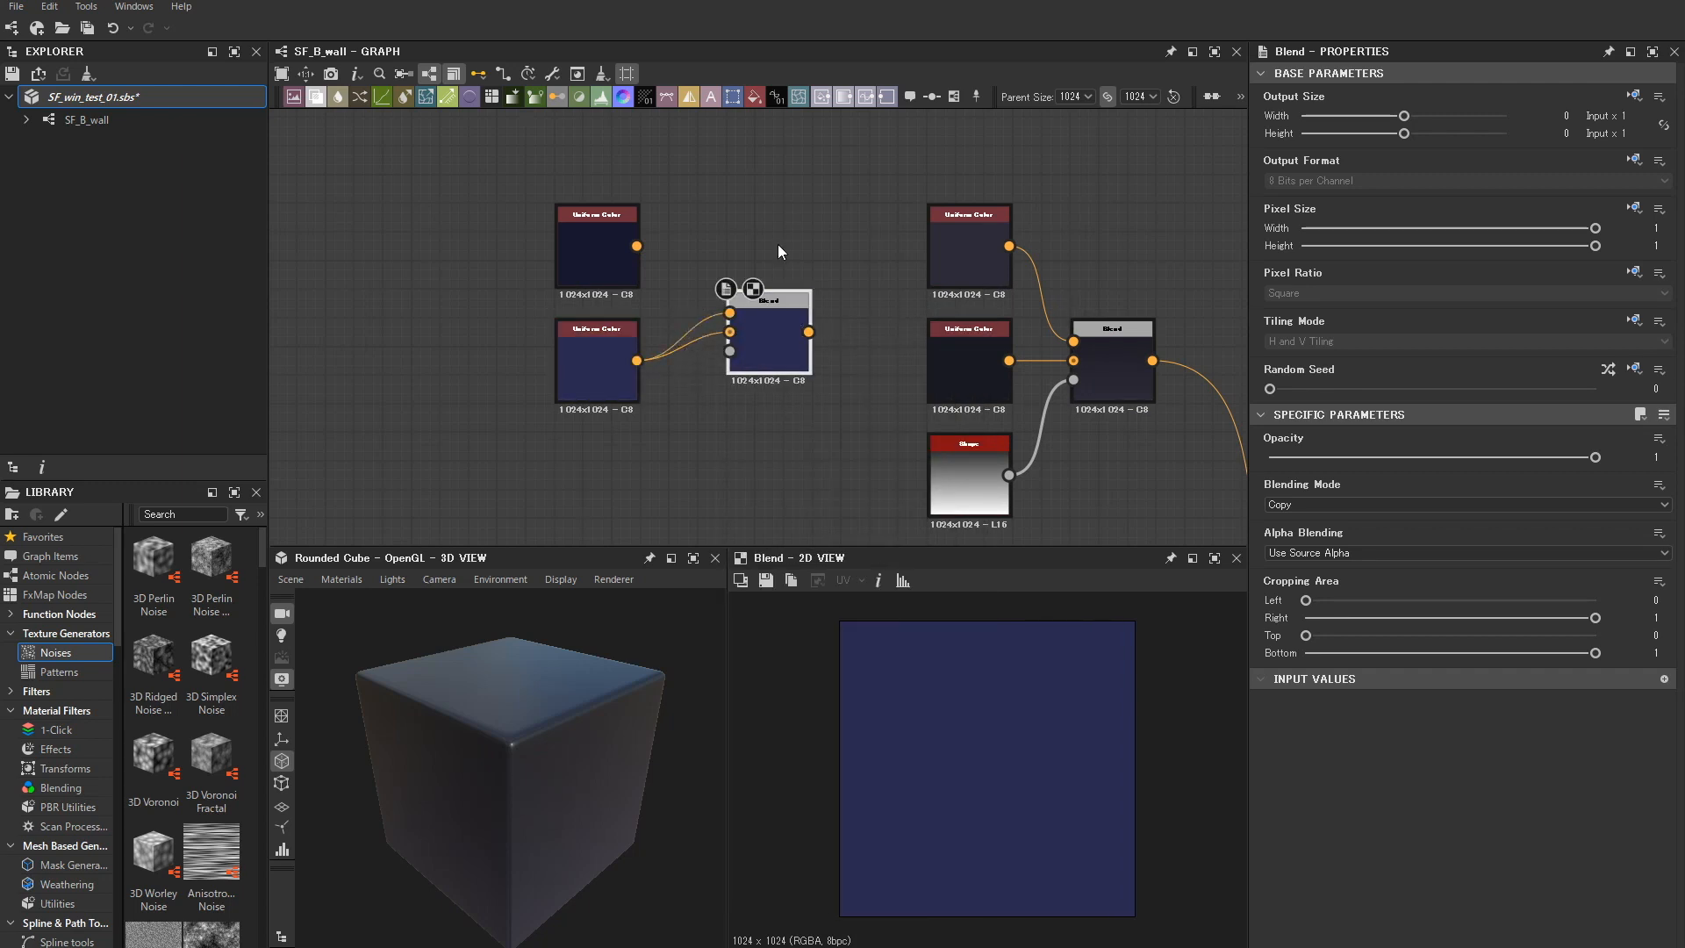
pyautogui.moveTo(613, 357); pyautogui.dragTo(564, 249)
pyautogui.click(798, 346)
pyautogui.moveTo(784, 336); pyautogui.dragTo(783, 366)
# - Add a Shape node and place it below the two blue Uniform Color nodes
pyautogui.moveTo(718, 493); pyautogui.dragTo(760, 462, button='middle')
pyautogui.press('space')
pyautogui.write('shape')
pyautogui.click(795, 475)
pyautogui.moveTo(741, 487); pyautogui.dragTo(656, 459)
# - Set the new Shape node's pattern to Gradation and connect its output to the blue Blend node's mask input
pyautogui.scroll(-3, 1485, 830)
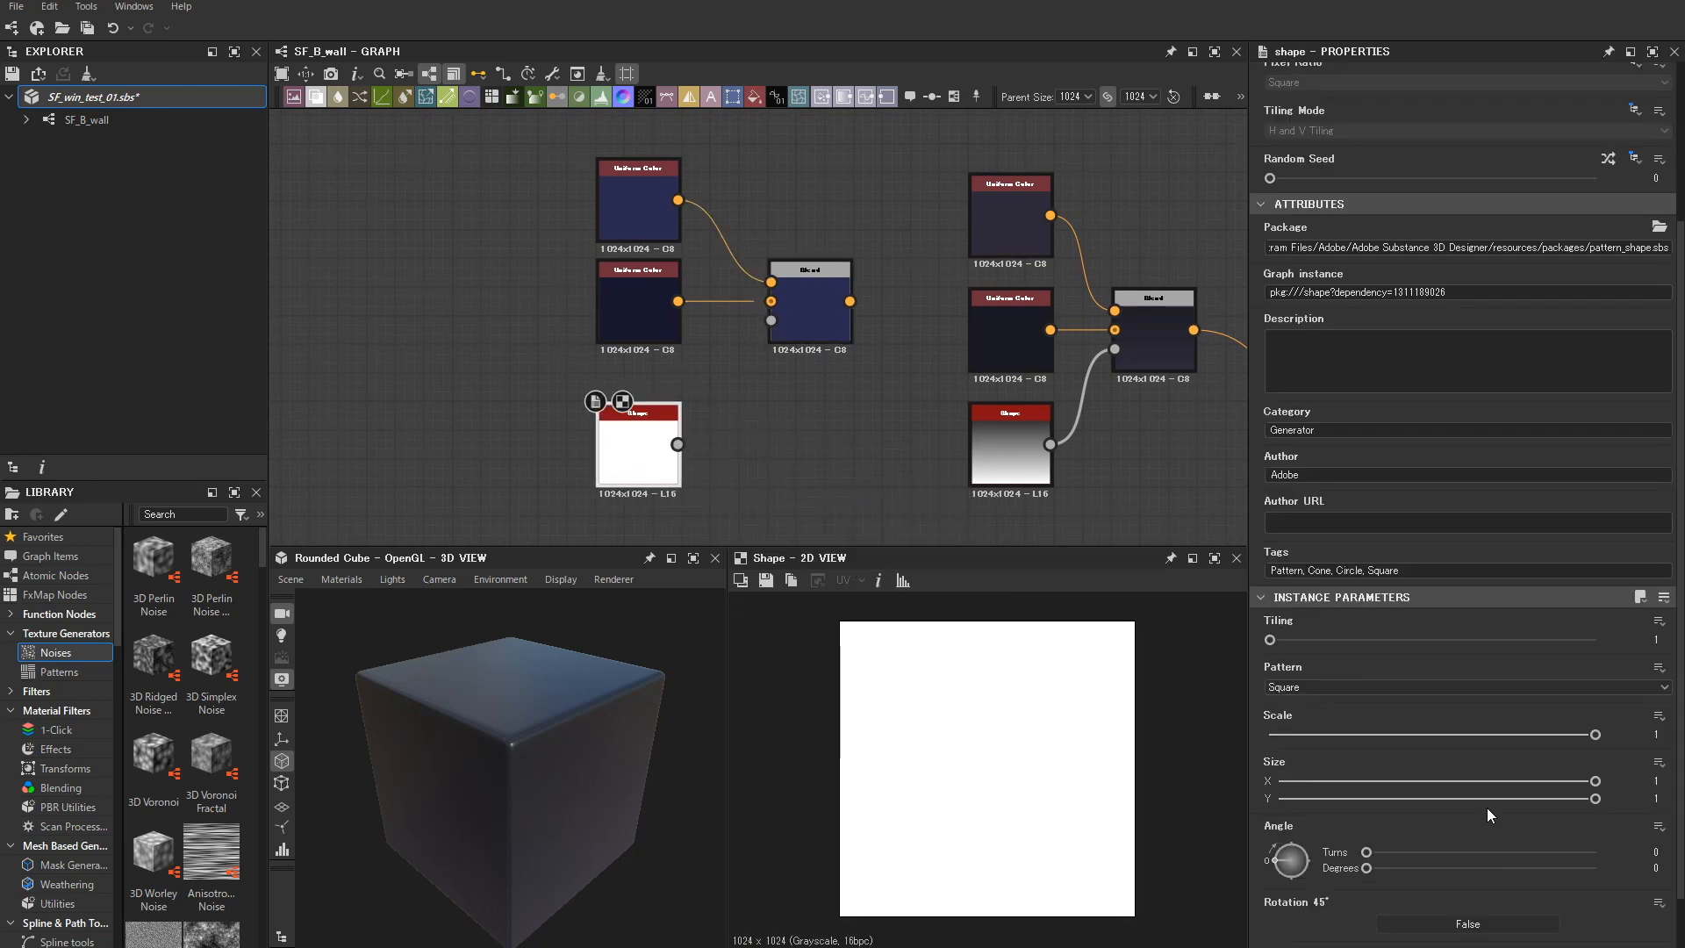
pyautogui.click(1341, 688)
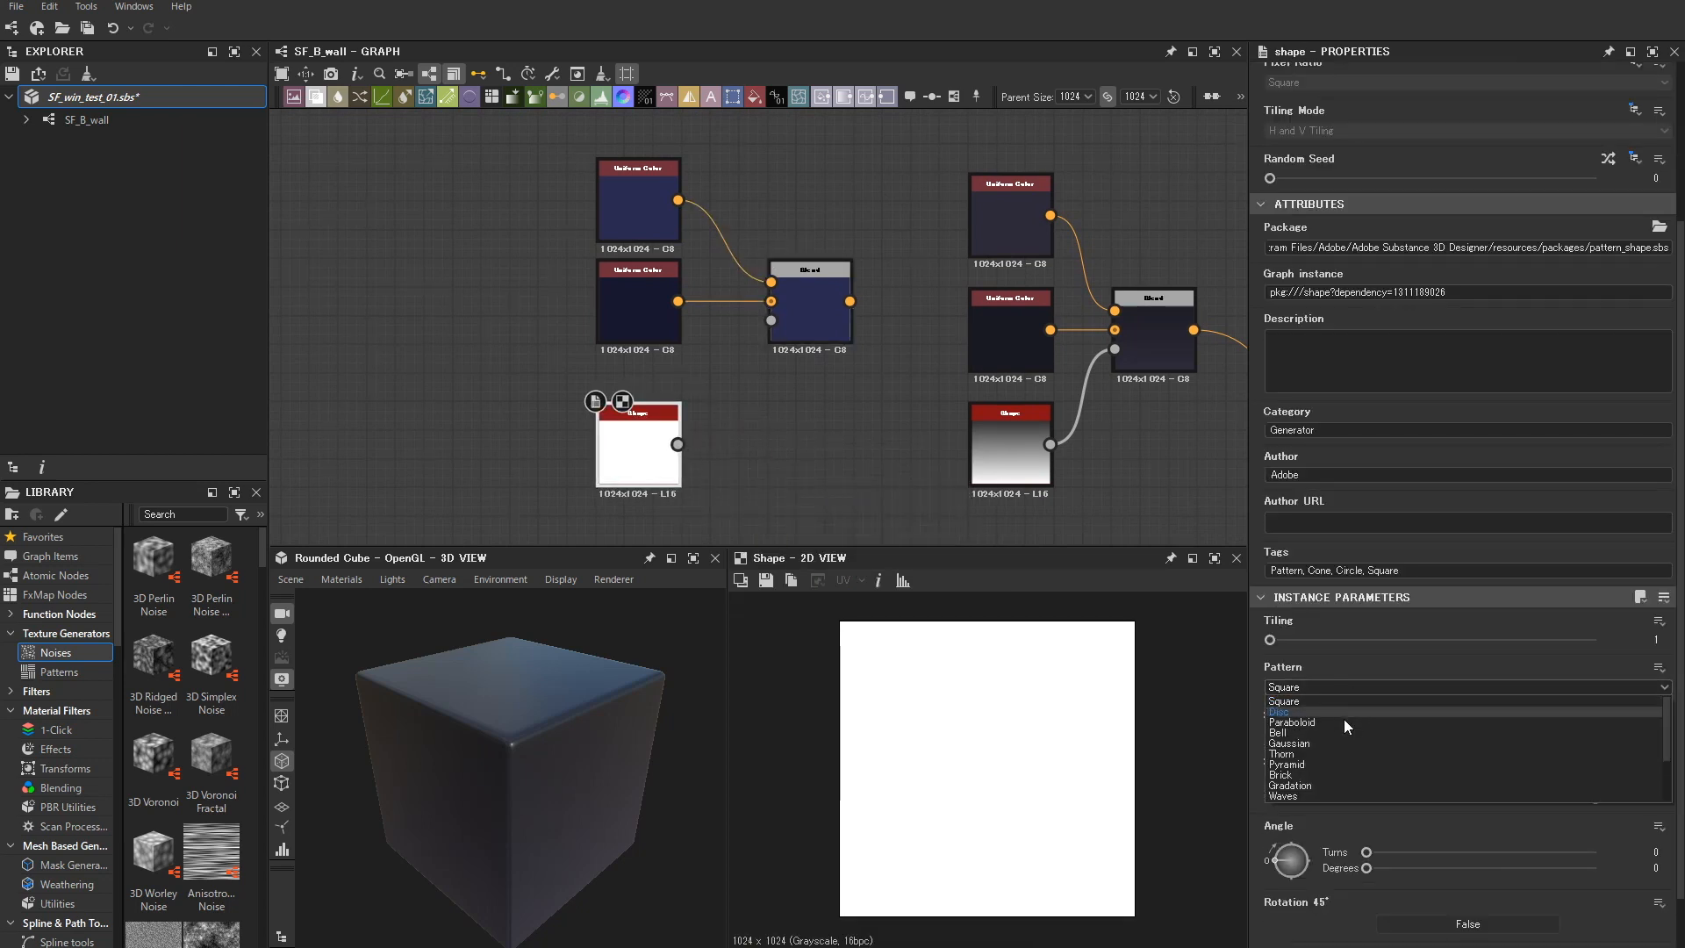
pyautogui.click(1342, 785)
pyautogui.scroll(1, 746, 468)
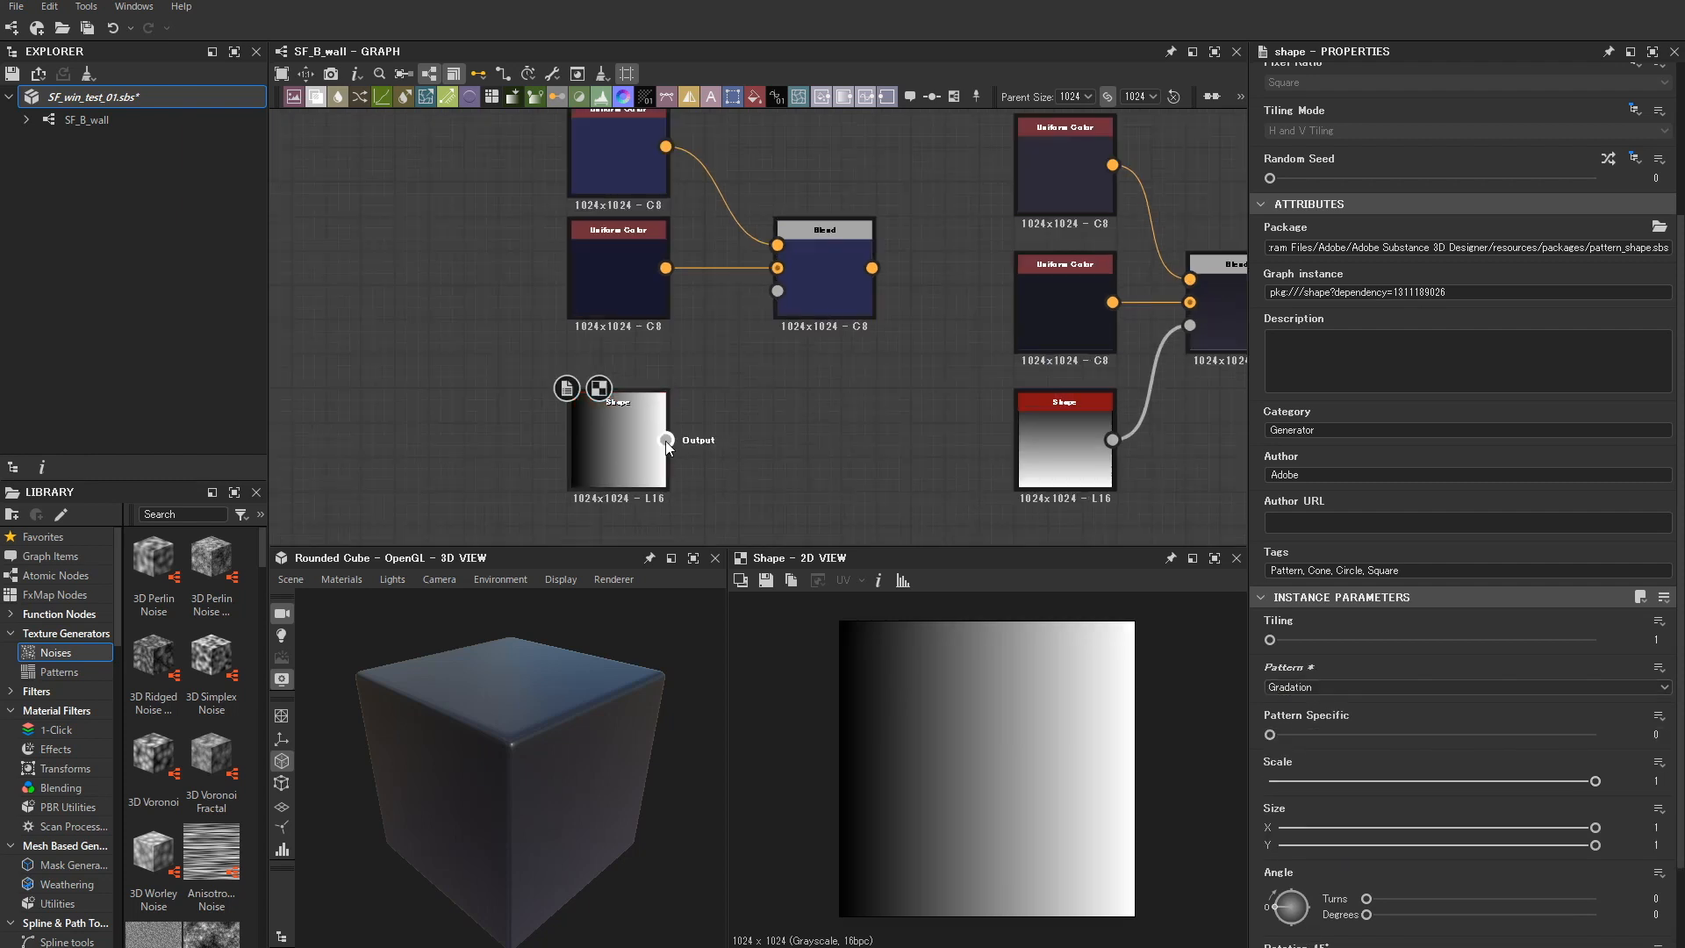
pyautogui.click(777, 302)
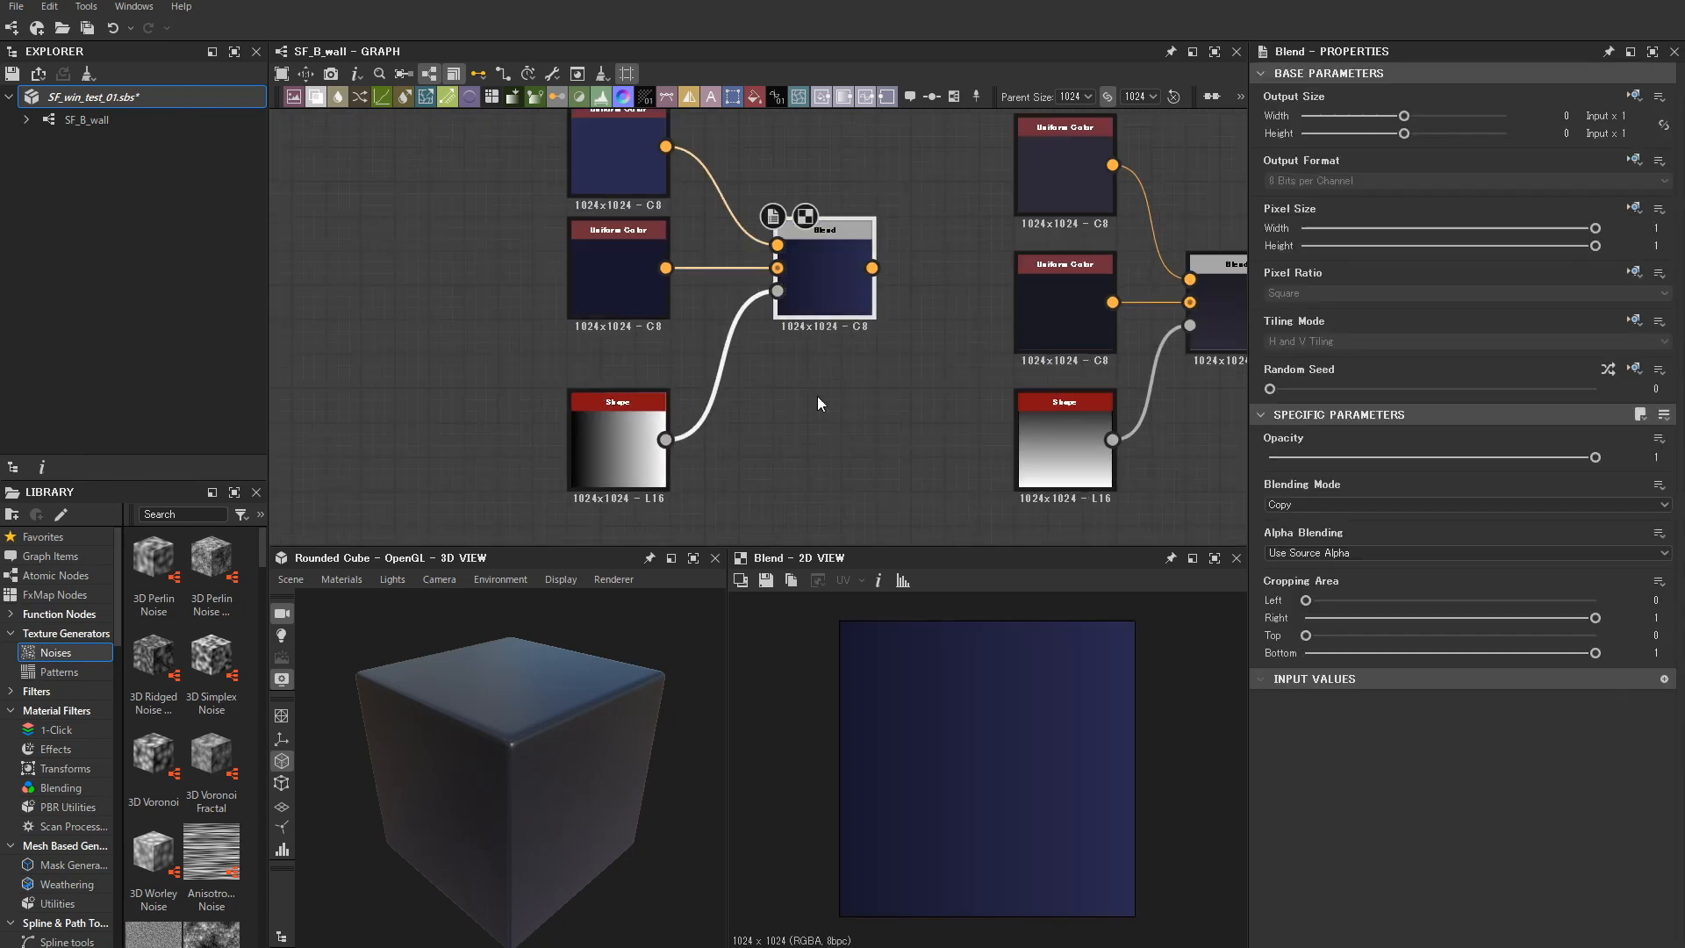
# - Rotate the new Shape node's gradient by setting its angle to 90 degrees
pyautogui.click(629, 477)
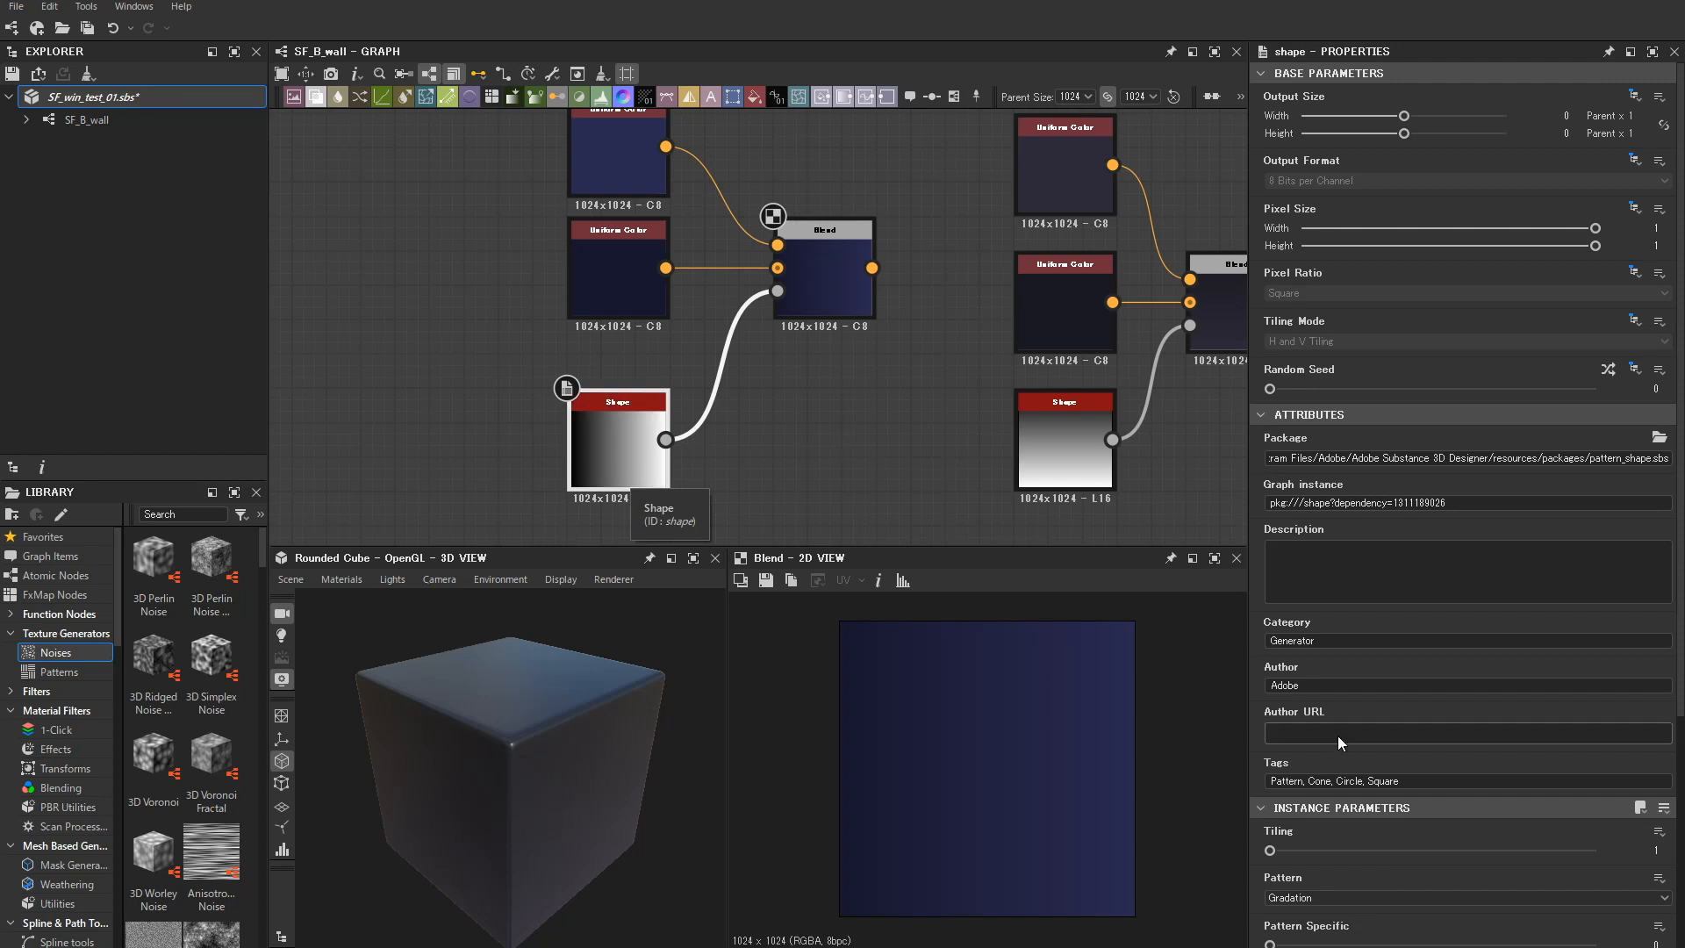
pyautogui.scroll(-4, 1404, 737)
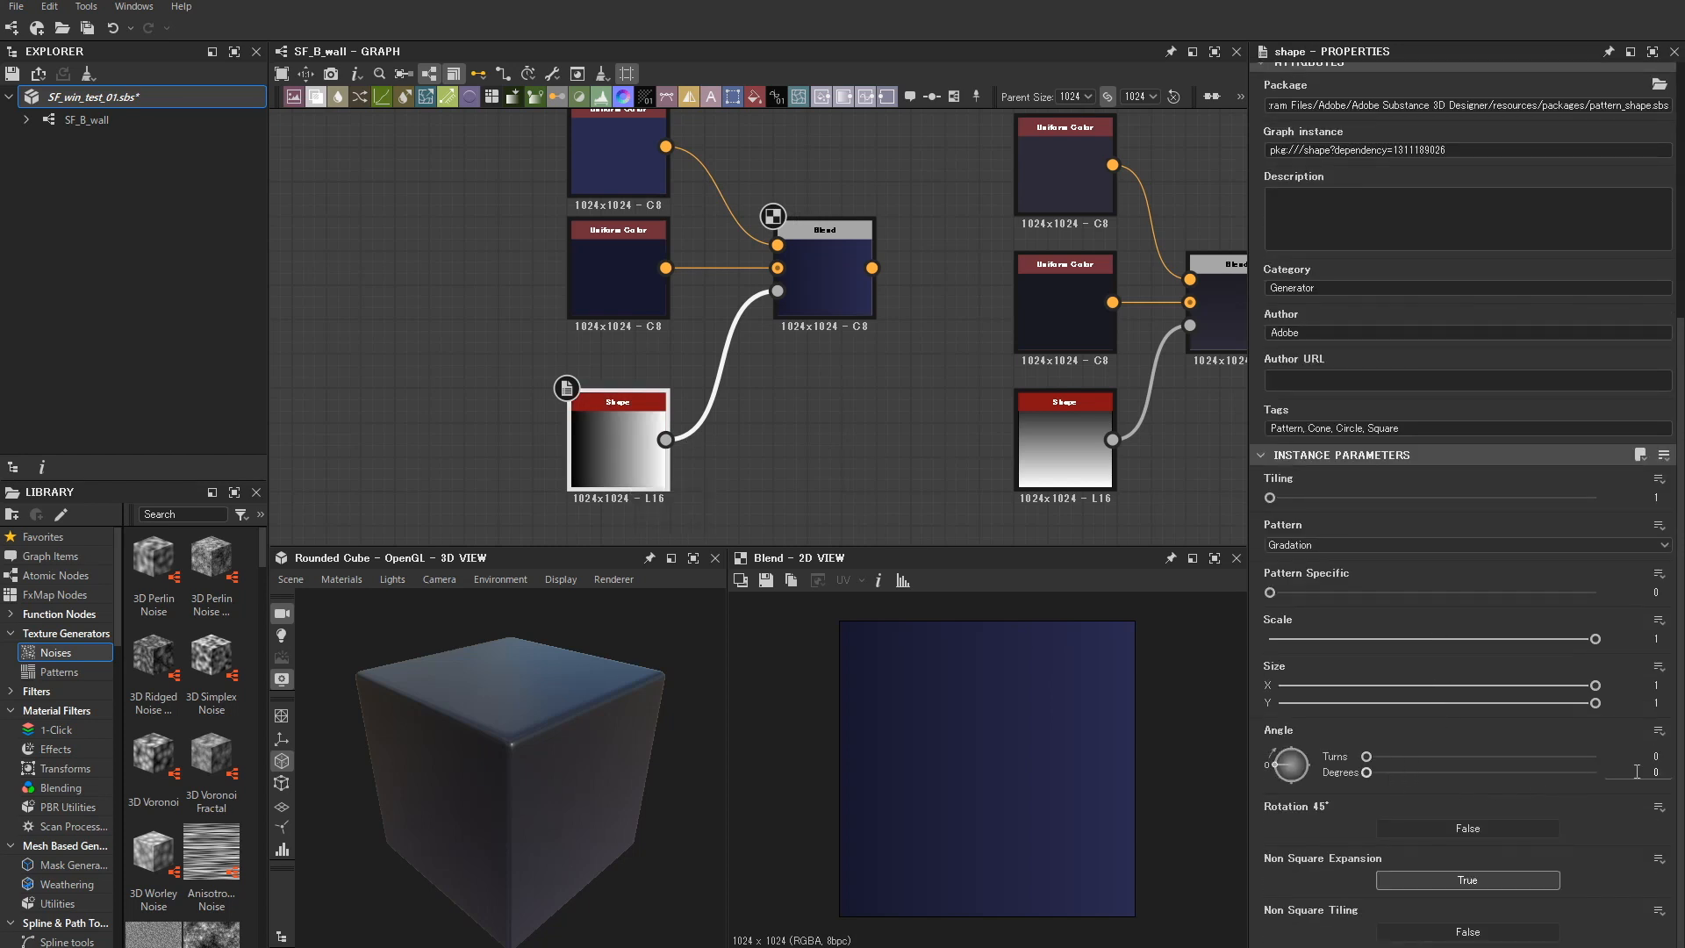
pyautogui.write('90')
pyautogui.press('Return')
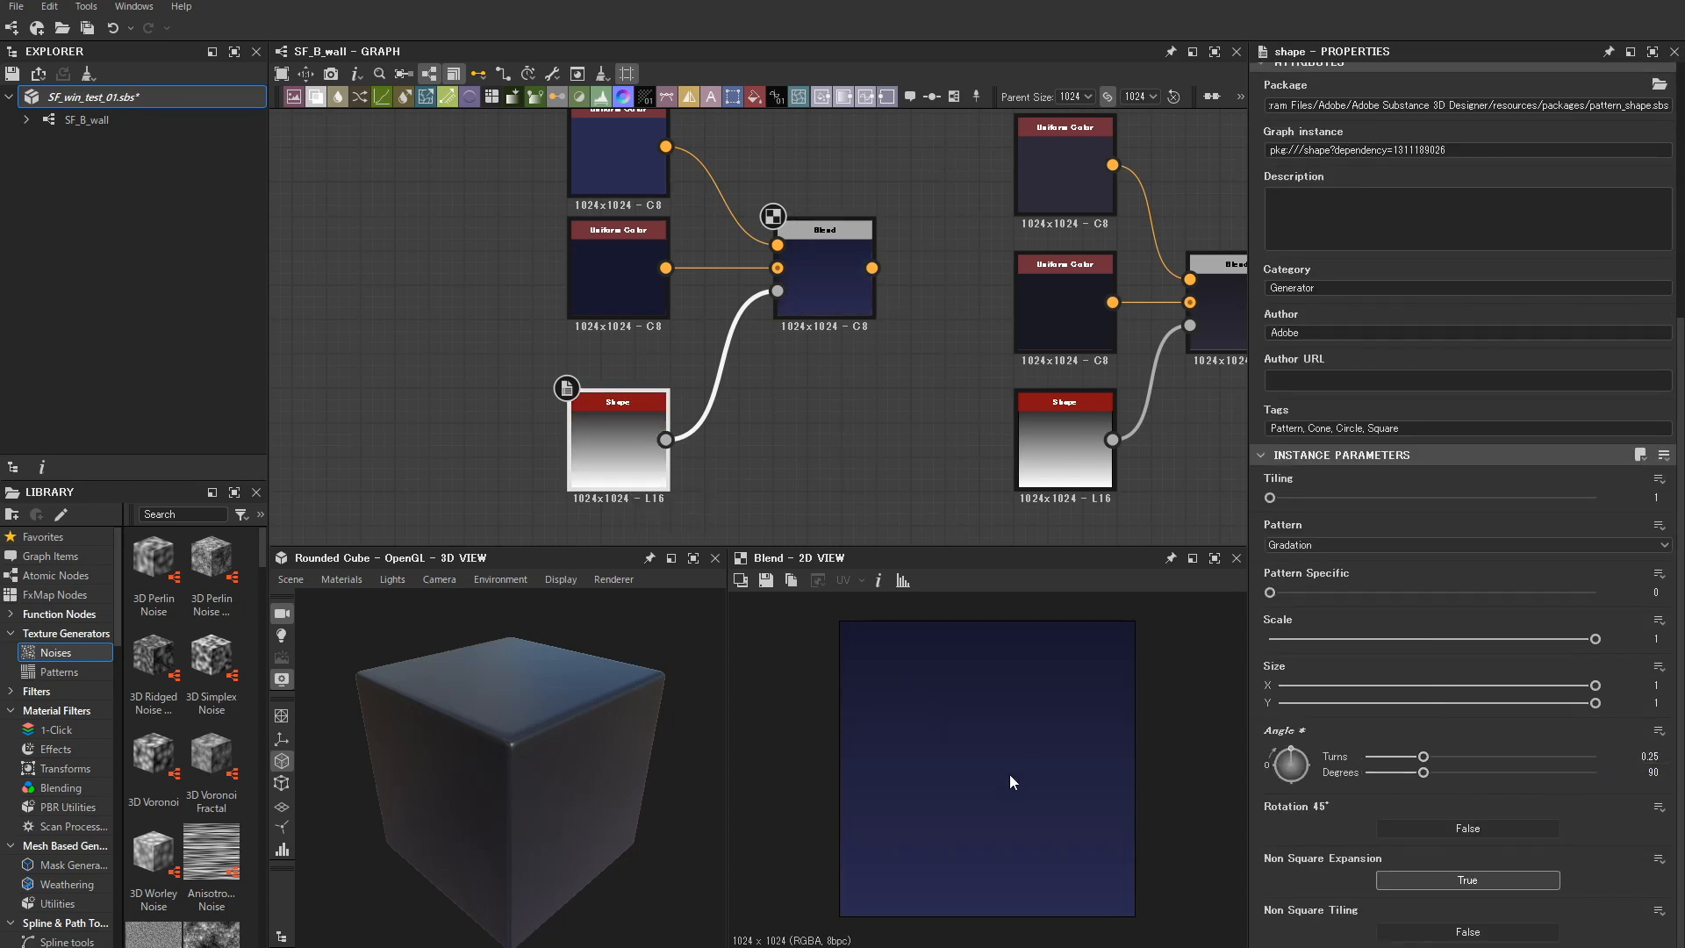
pyautogui.scroll(-1, 839, 439)
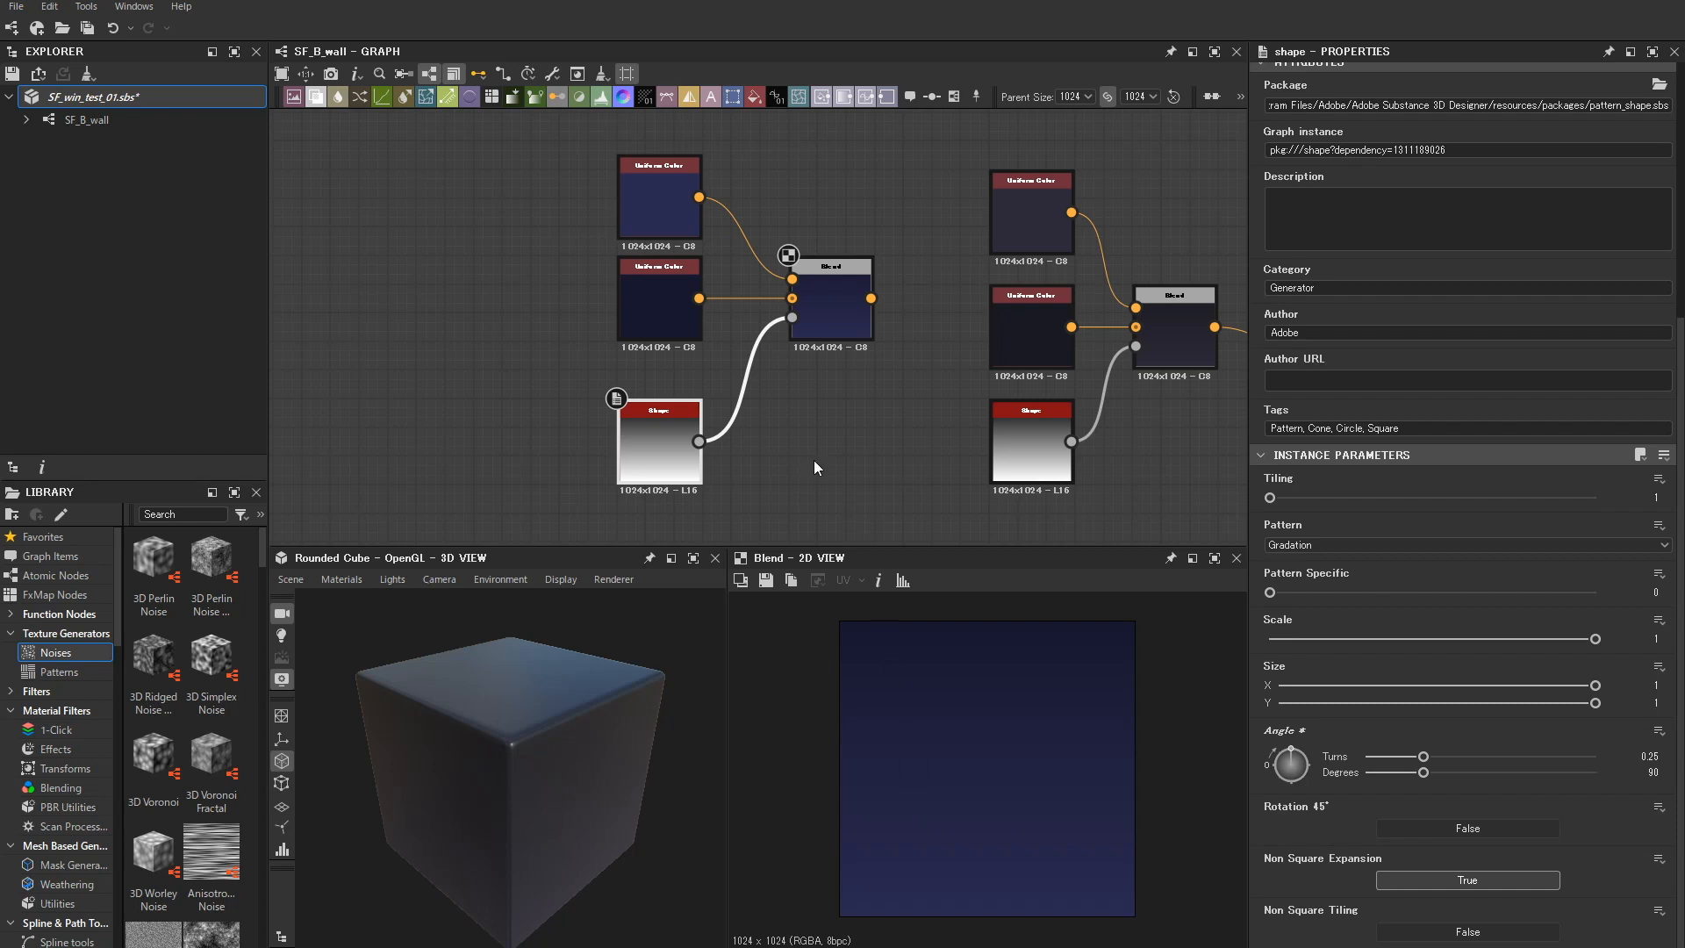
# - Connect the blue gradient Blend node to the Base Color output in place of the existing gradient
pyautogui.scroll(-3, 891, 422)
pyautogui.moveTo(890, 421); pyautogui.dragTo(729, 327, button='middle')
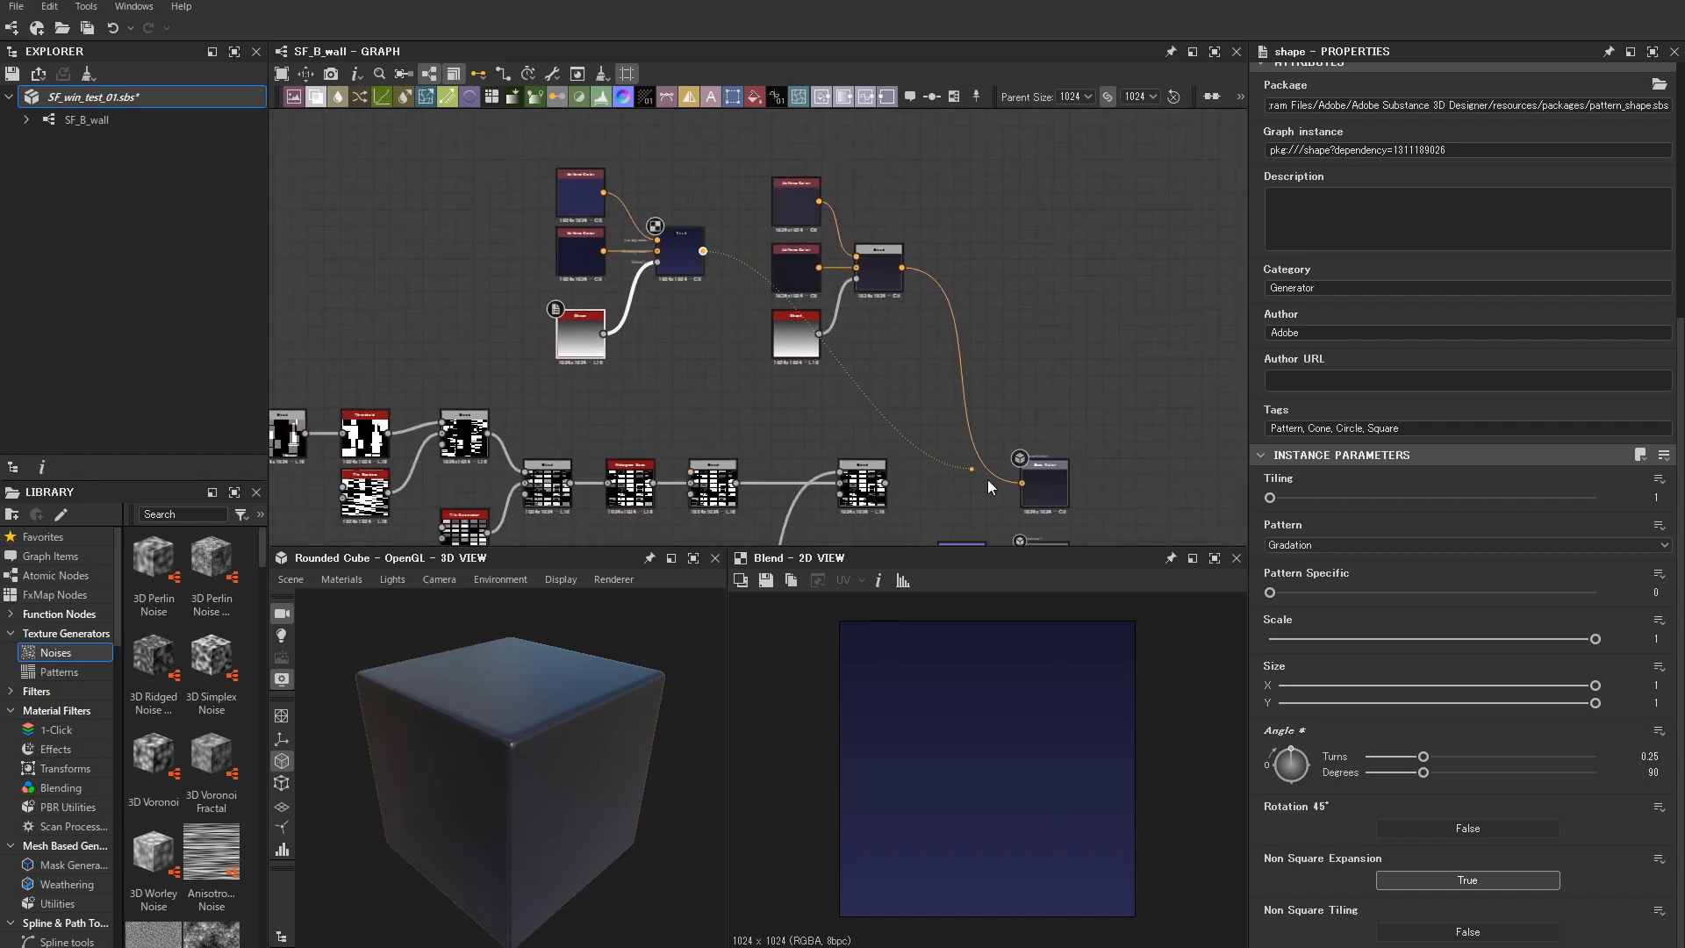
pyautogui.click(1053, 487)
# - Start exporting the SF_B_wall graph's outputs as bitmaps
pyautogui.click(103, 123)
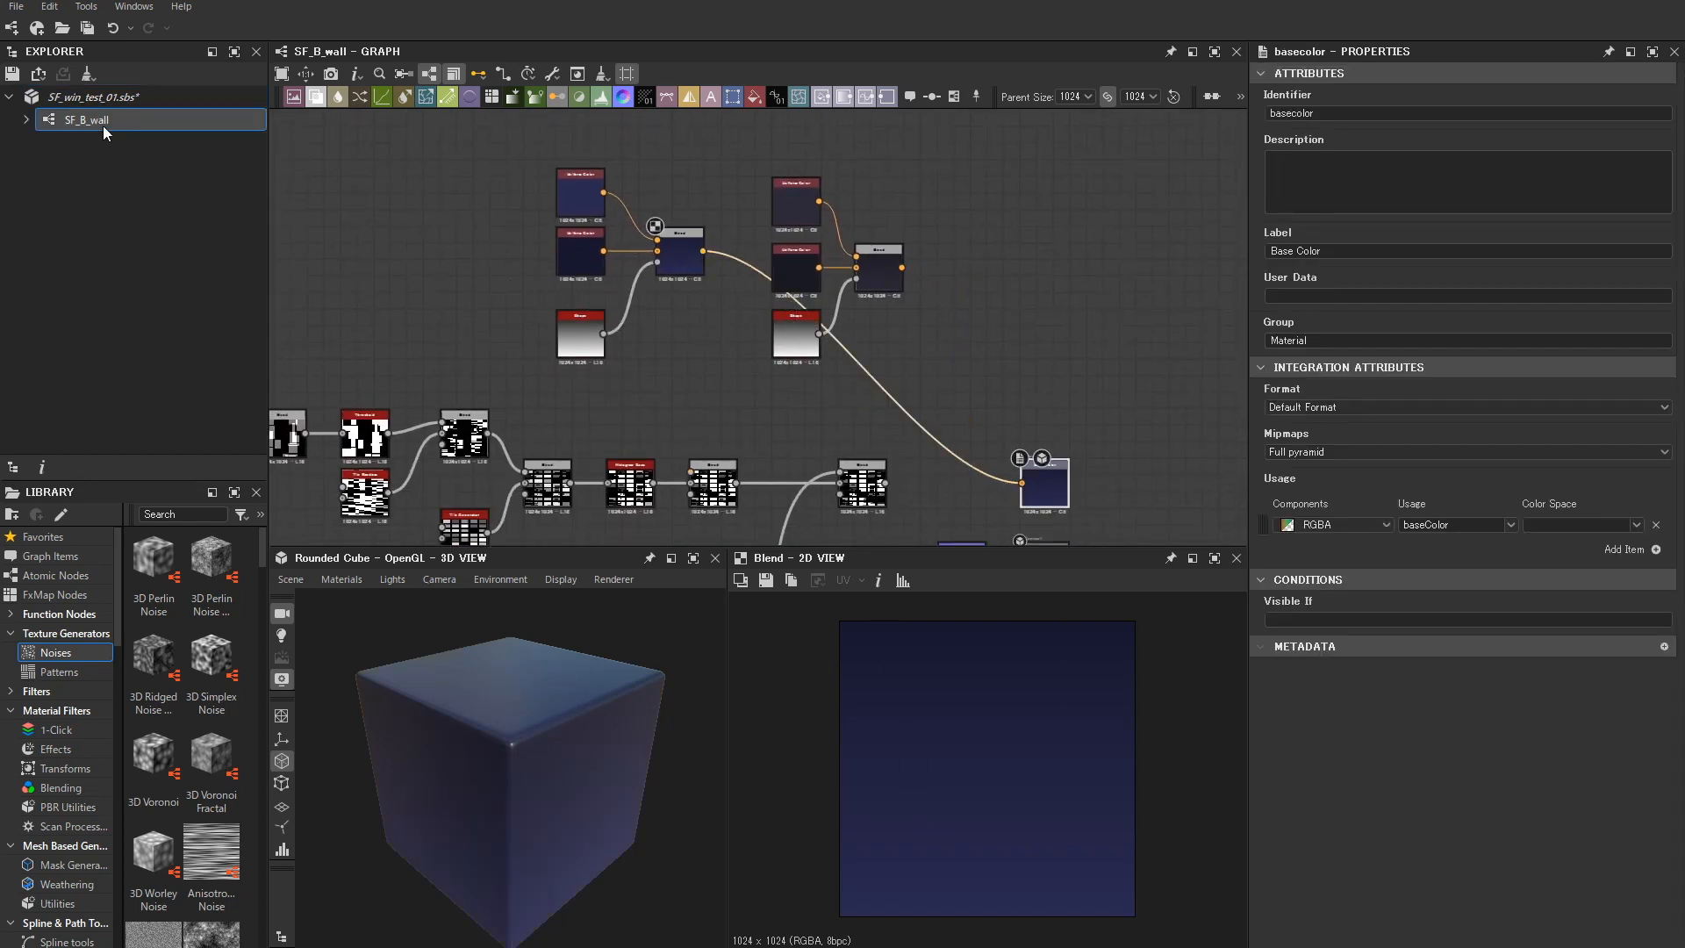
pyautogui.rightClick(103, 125)
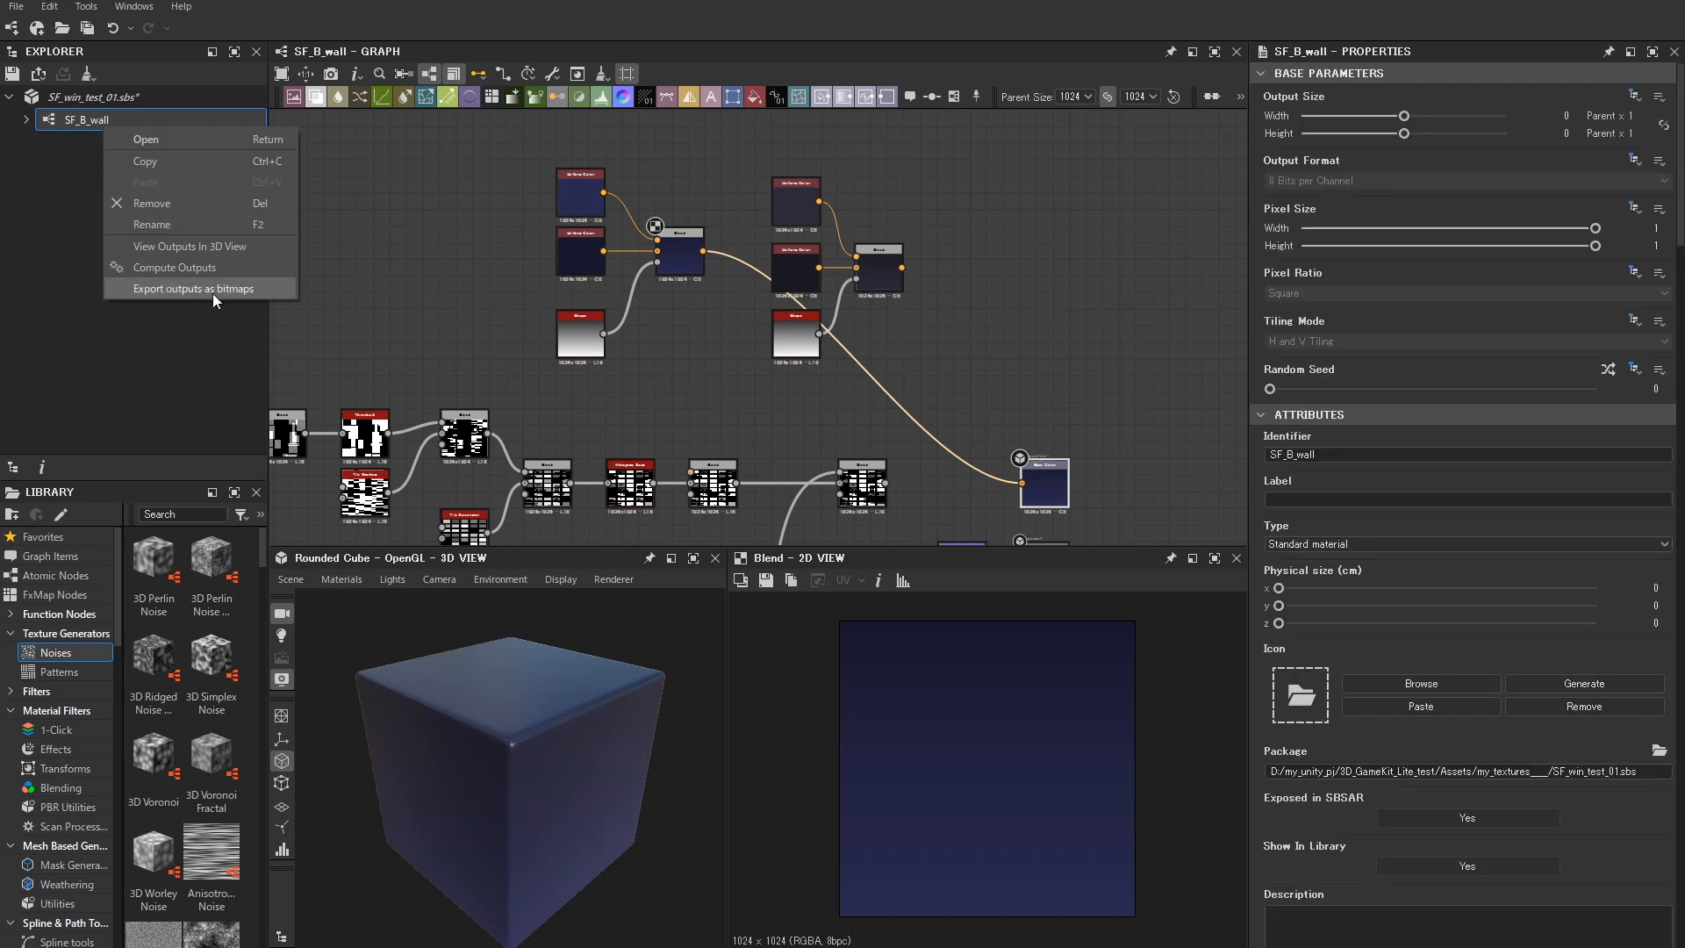
pyautogui.click(386, 281)
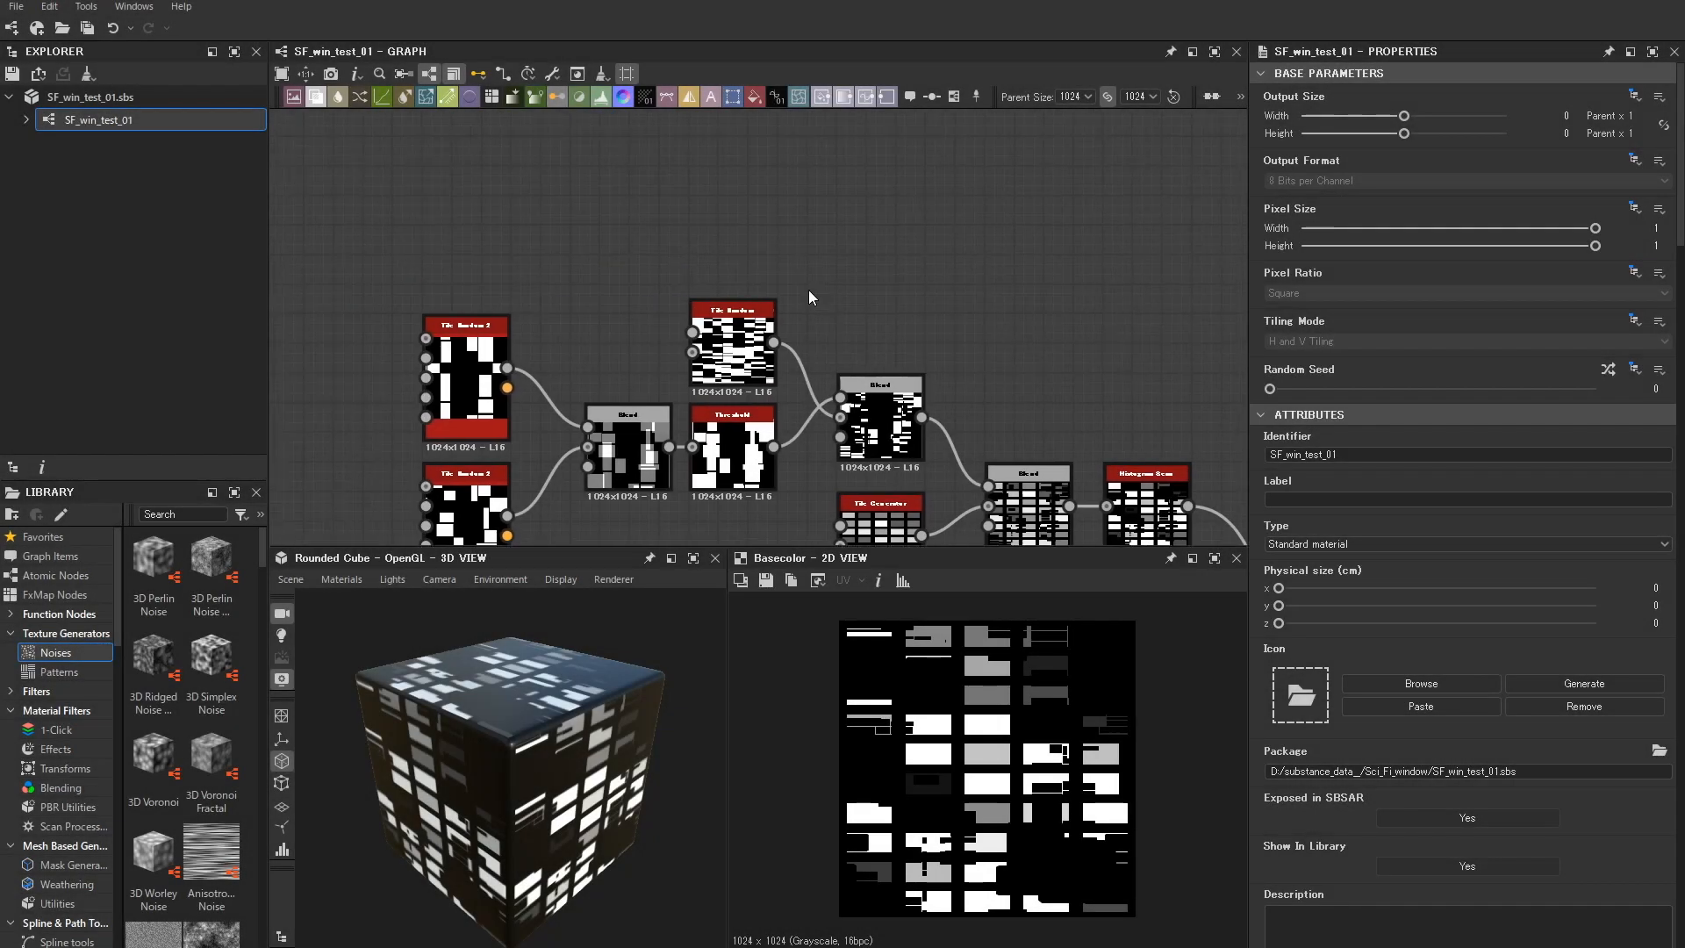
# - Add a Tile Random 2 node to the SF_win_test_01 graph and place it above the existing Tile Random 2 nodes
pyautogui.scroll(2, 574, 424)
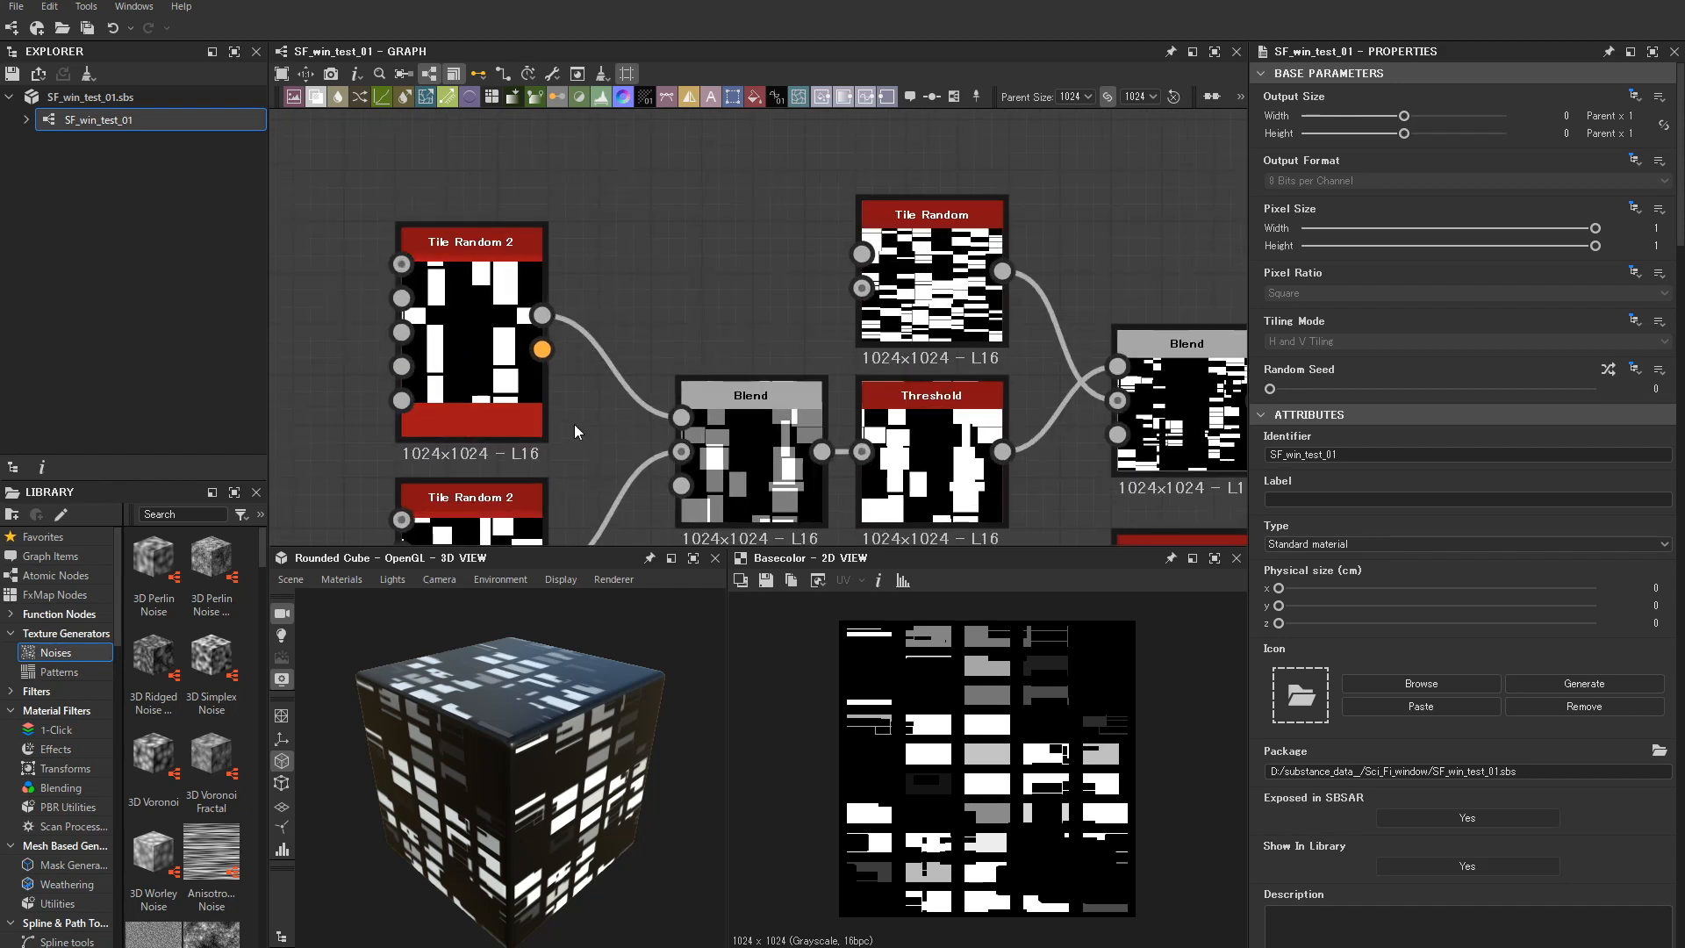
pyautogui.press('space')
pyautogui.write('tile')
pyautogui.press('Down')
pyautogui.press('Down')
pyautogui.press('Down')
pyautogui.press('Down')
pyautogui.press('Down')
pyautogui.press('Down')
pyautogui.press('Down')
pyautogui.press('Down')
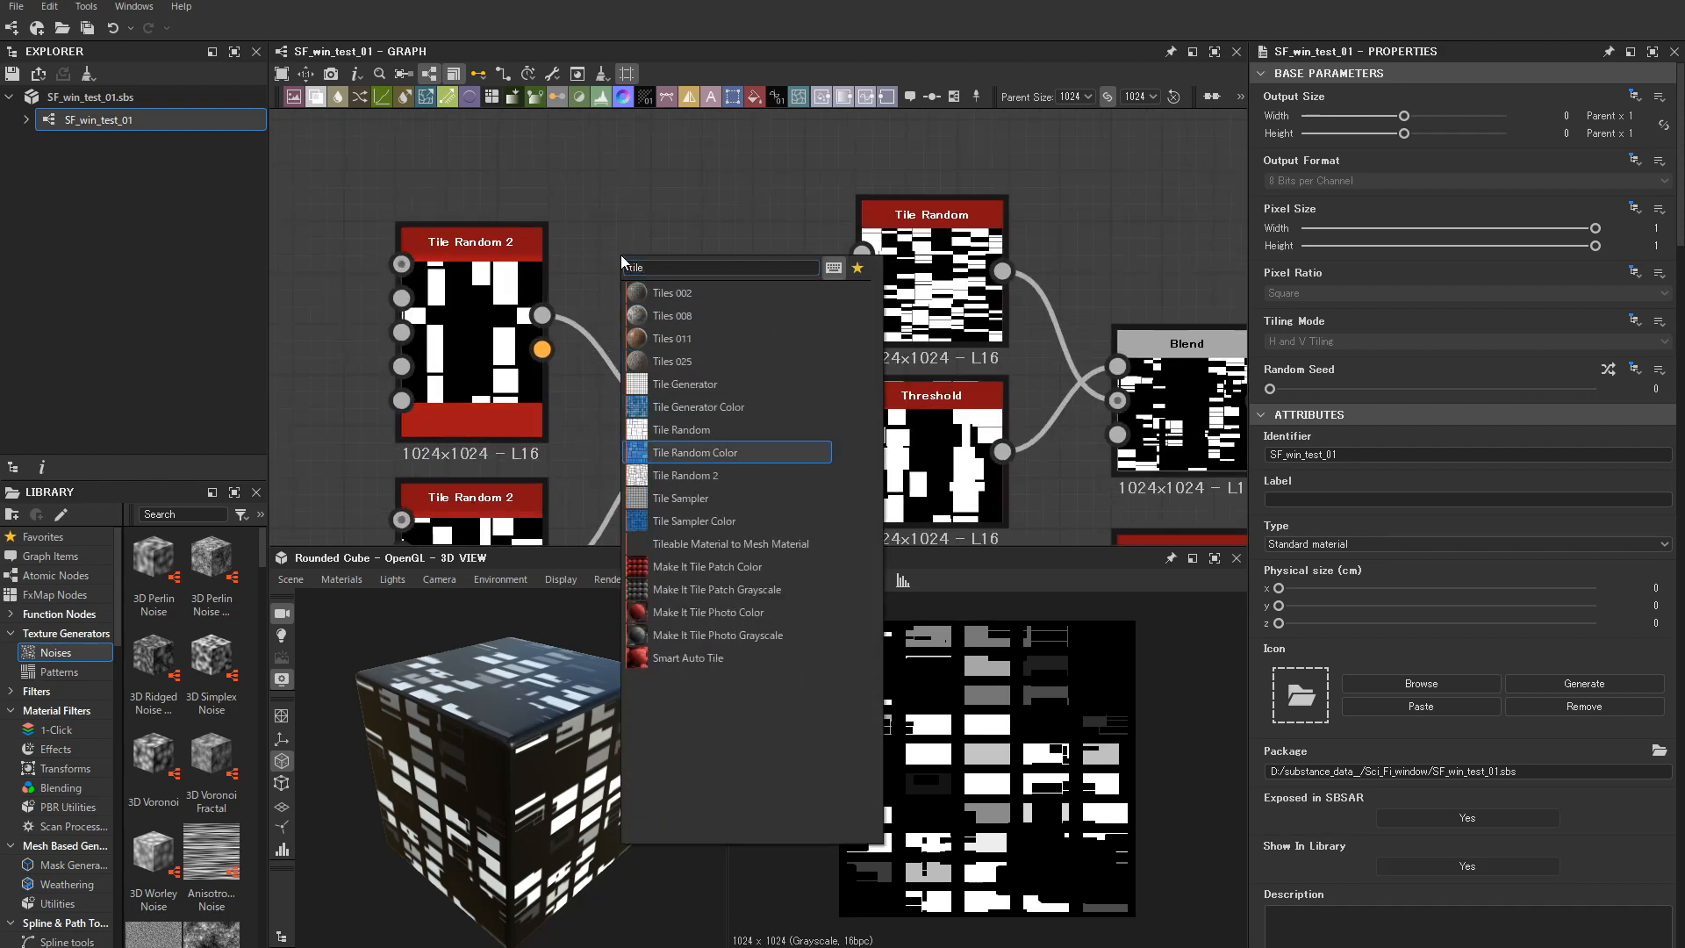
pyautogui.press('Return')
pyautogui.moveTo(620, 255); pyautogui.dragTo(616, 418, button='middle')
pyautogui.scroll(-1, 616, 418)
pyautogui.scroll(-2, 730, 313)
pyautogui.moveTo(628, 329); pyautogui.dragTo(604, 195)
pyautogui.scroll(2, 729, 313)
pyautogui.moveTo(603, 195); pyautogui.dragTo(589, 239, button='middle')
pyautogui.click(481, 443)
# - Set the new Tile Random 2 node's Amount X to 6 and Amount Y to 4
pyautogui.click(551, 279)
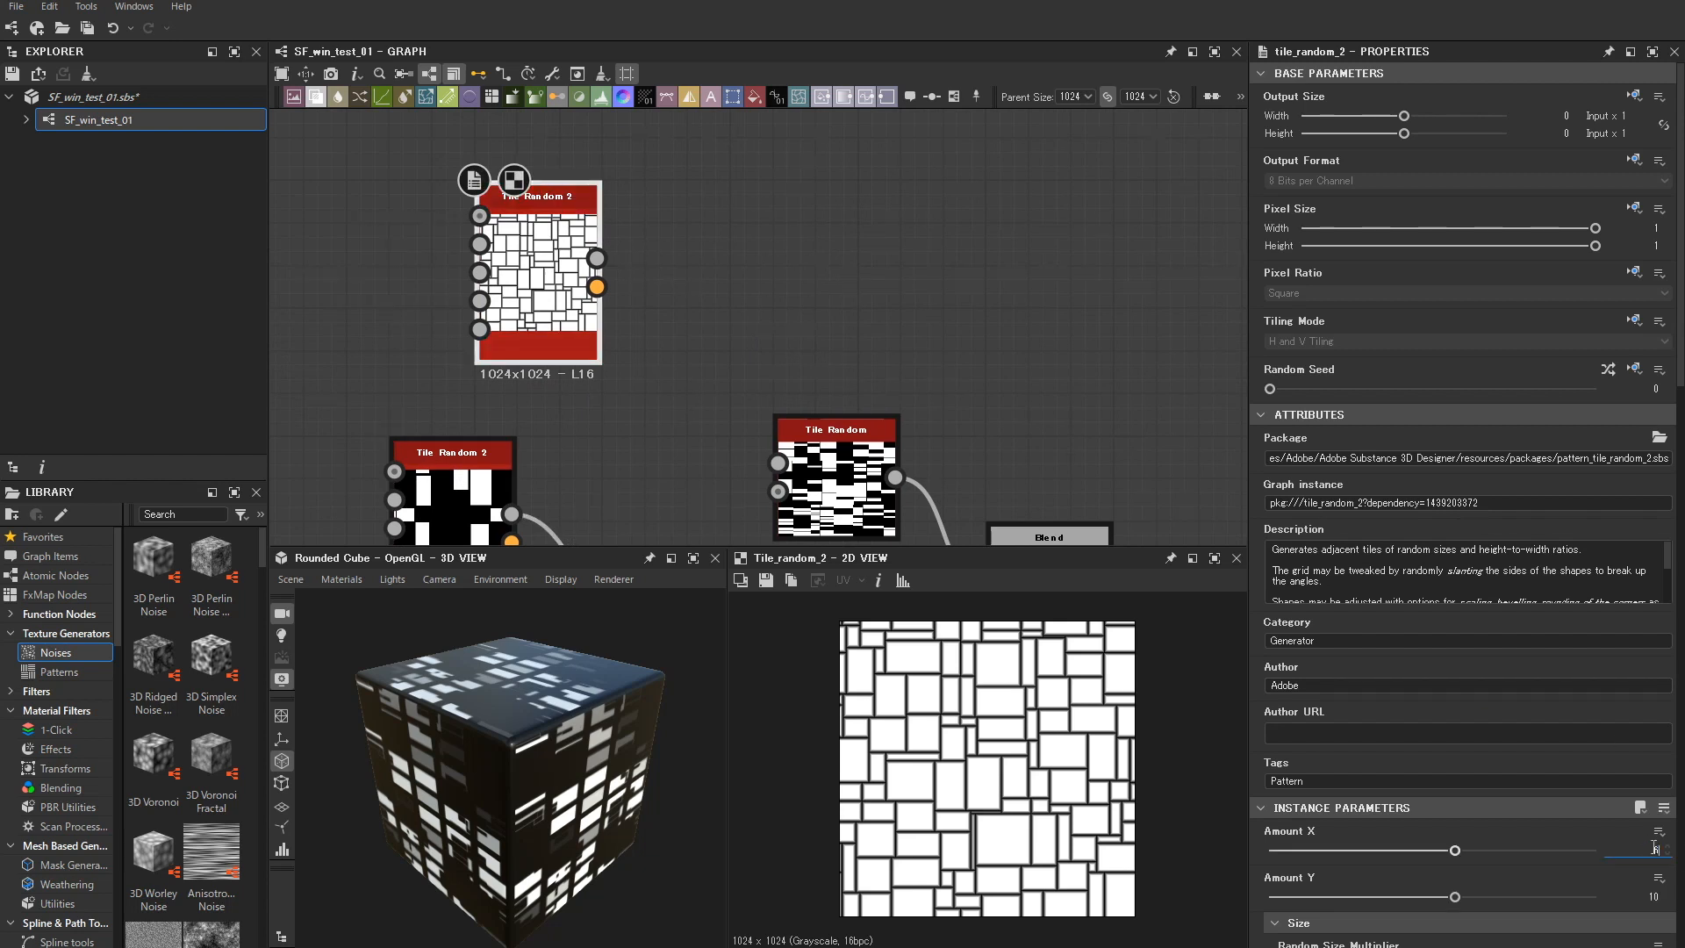
pyautogui.press('Tab')
pyautogui.write('4')
pyautogui.press('Return')
pyautogui.scroll(-1, 676, 404)
pyautogui.moveTo(676, 404); pyautogui.dragTo(683, 341, button='middle')
# - Set the new Tile Random 2 node's Random Size Multiplier to 0.43, Random Size X to 0.53 and Random Size Y to 0.78
pyautogui.scroll(-5, 1559, 210)
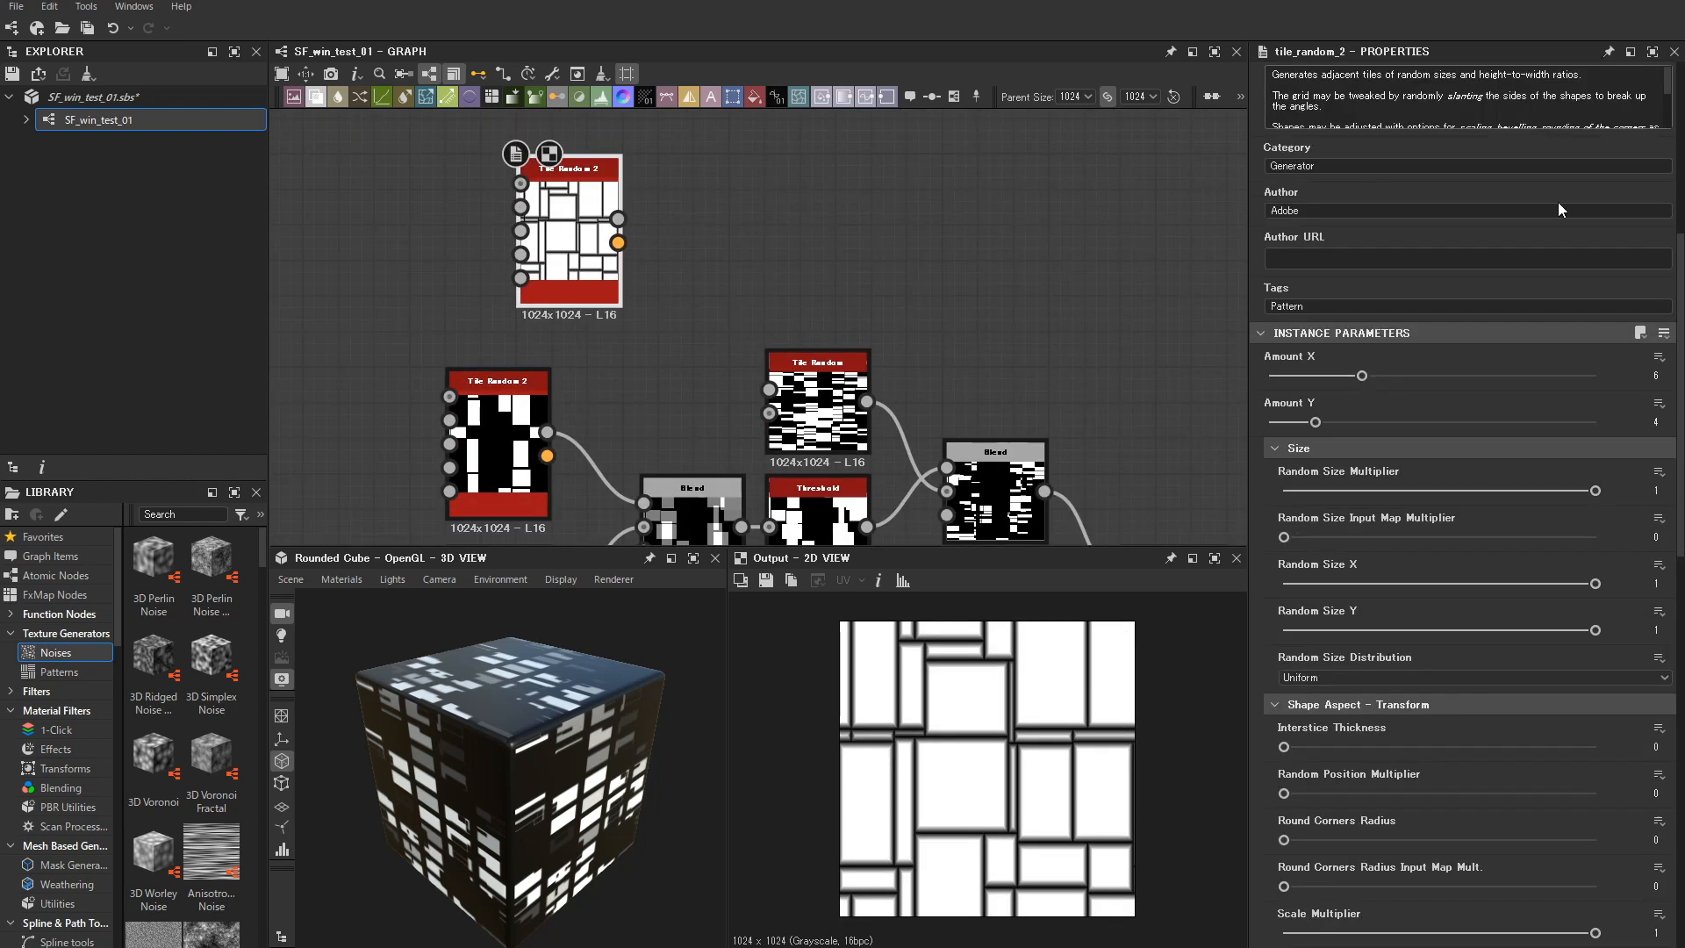
pyautogui.moveTo(1595, 492); pyautogui.dragTo(1417, 491)
pyautogui.moveTo(1595, 584); pyautogui.dragTo(1449, 583)
pyautogui.moveTo(1595, 630); pyautogui.dragTo(1526, 630)
# - Set the new Tile Random 2 node's Bevel Distance Multiplier to 0 and its Scale Multiplier to 0.93
pyautogui.scroll(-3, 1491, 778)
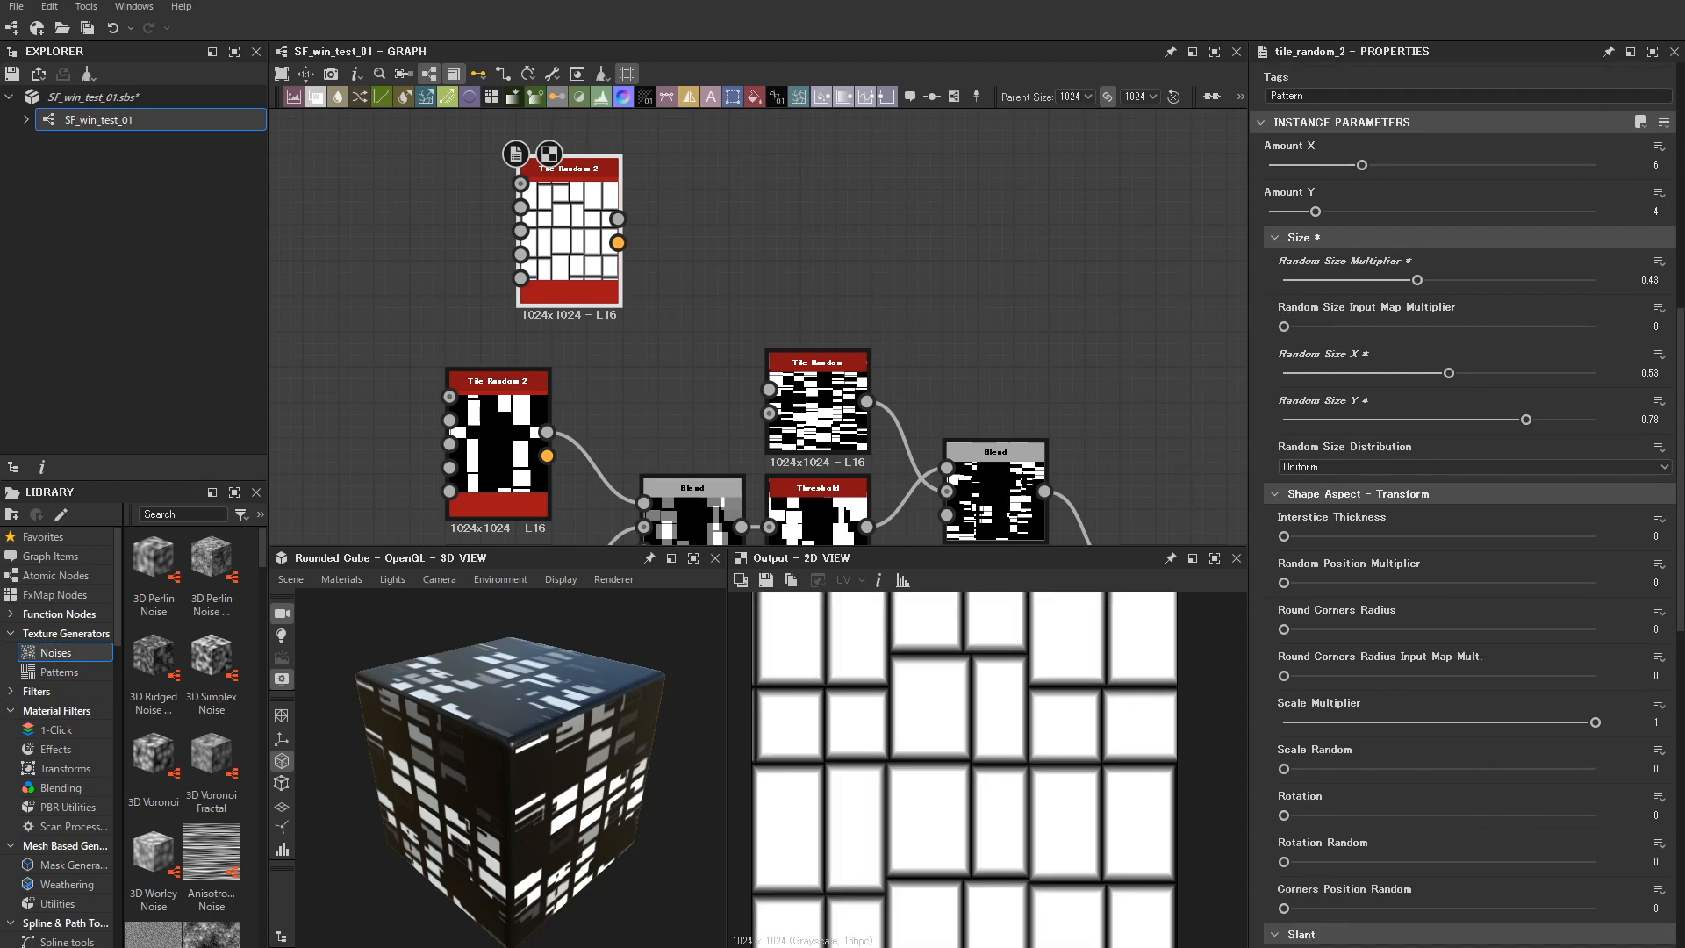
pyautogui.scroll(-1, 1435, 651)
pyautogui.scroll(-4, 1440, 653)
pyautogui.scroll(6, 1448, 653)
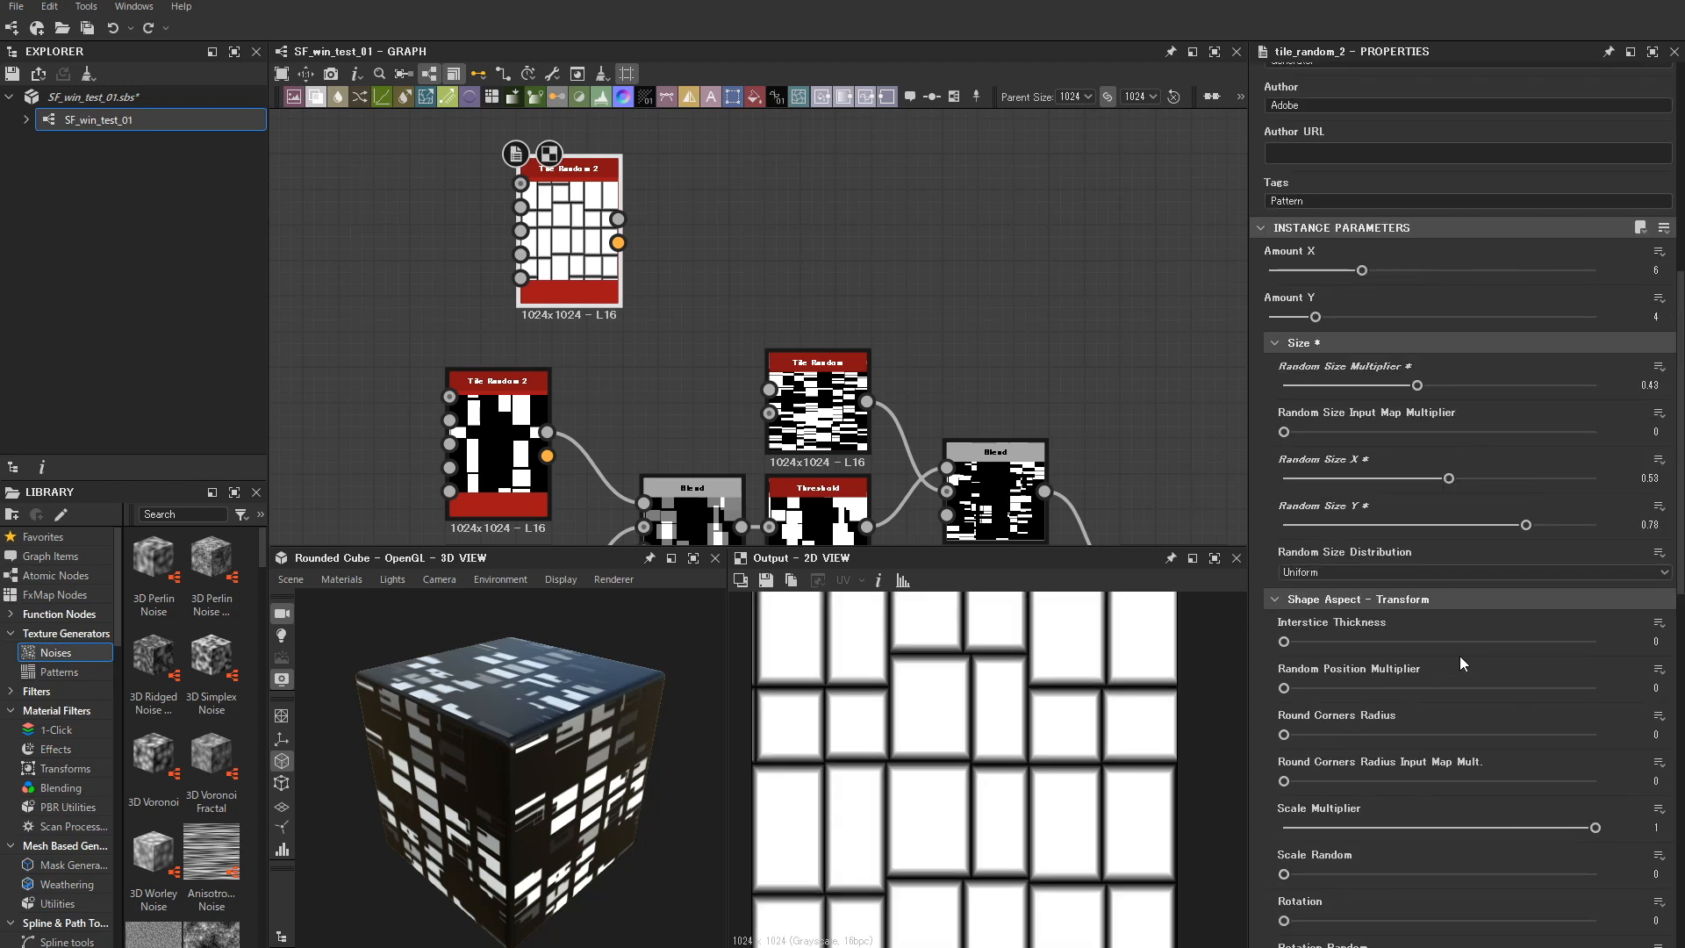
pyautogui.scroll(-8, 1466, 662)
pyautogui.moveTo(1314, 808); pyautogui.dragTo(1292, 808)
pyautogui.scroll(4, 844, 717)
pyautogui.scroll(1, 1397, 651)
pyautogui.moveTo(1596, 301); pyautogui.dragTo(1583, 301)
pyautogui.moveTo(1293, 860); pyautogui.dragTo(1280, 861)
pyautogui.scroll(-2, 1074, 781)
pyautogui.moveTo(1582, 301); pyautogui.dragTo(1575, 302)
# - Randomly mask the new tiles with Mask Random Start at 0.05 and Mask Random End at 0.8
pyautogui.scroll(-10, 1574, 305)
pyautogui.moveTo(1283, 598); pyautogui.dragTo(1520, 646)
pyautogui.scroll(-2, 1161, 689)
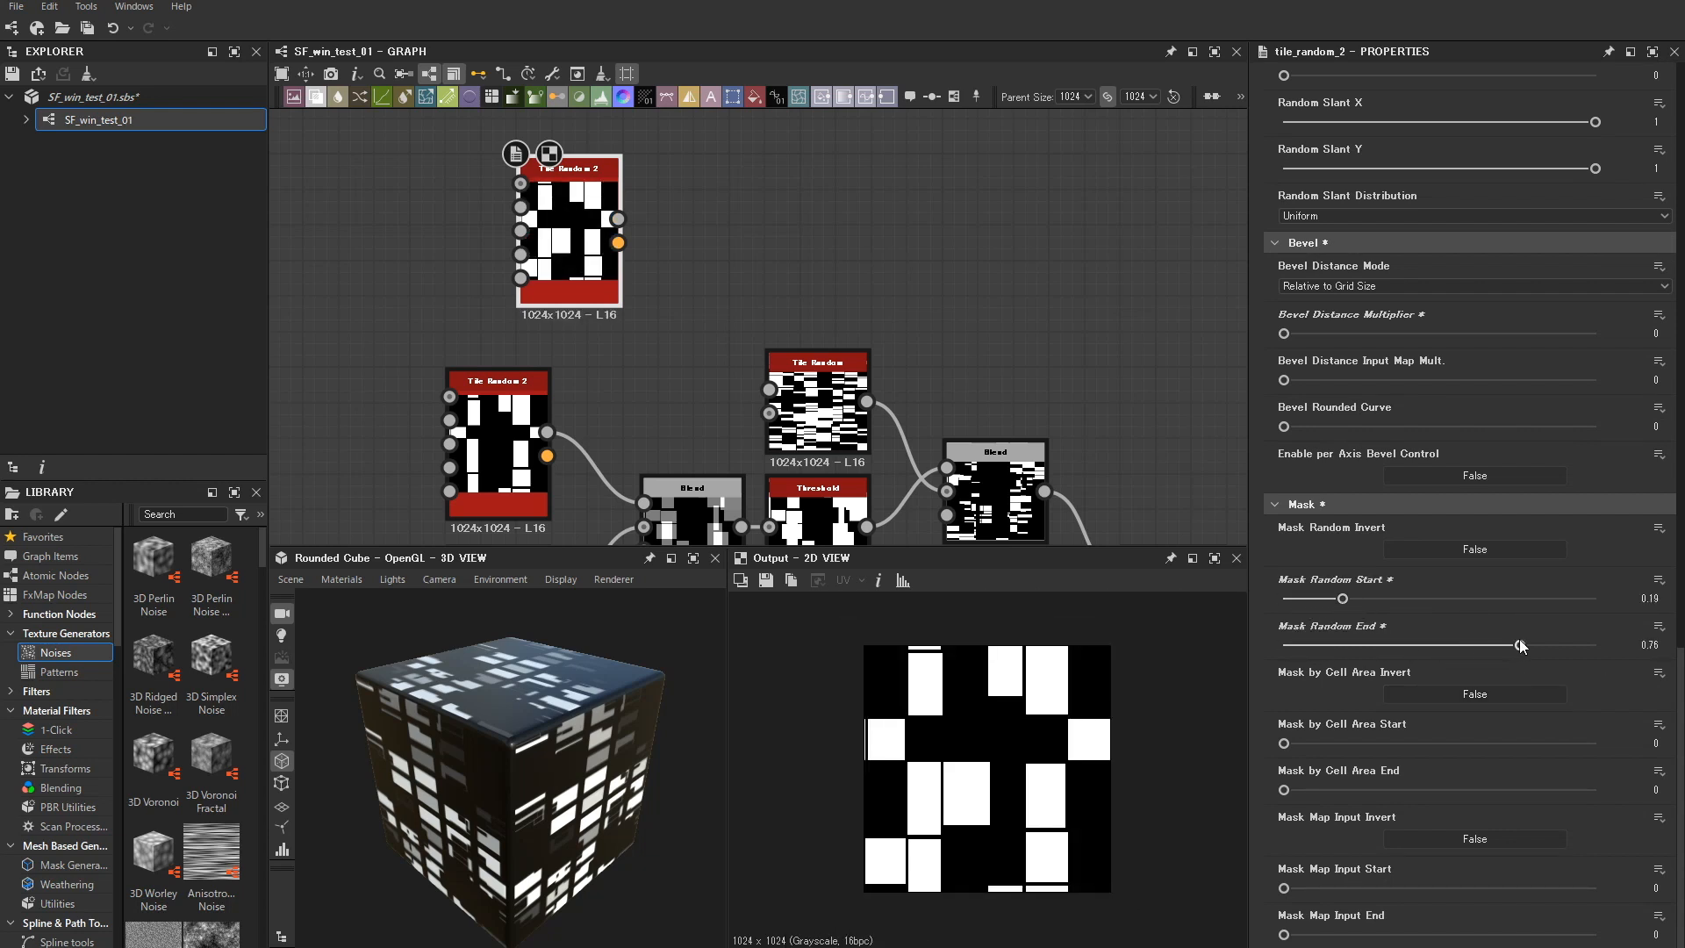
pyautogui.moveTo(1341, 598); pyautogui.dragTo(1297, 600)
pyautogui.moveTo(1525, 645); pyautogui.dragTo(1532, 646)
# - Examine the parameters of the lower existing Tile Random 2 node for reference
pyautogui.scroll(-3, 774, 165)
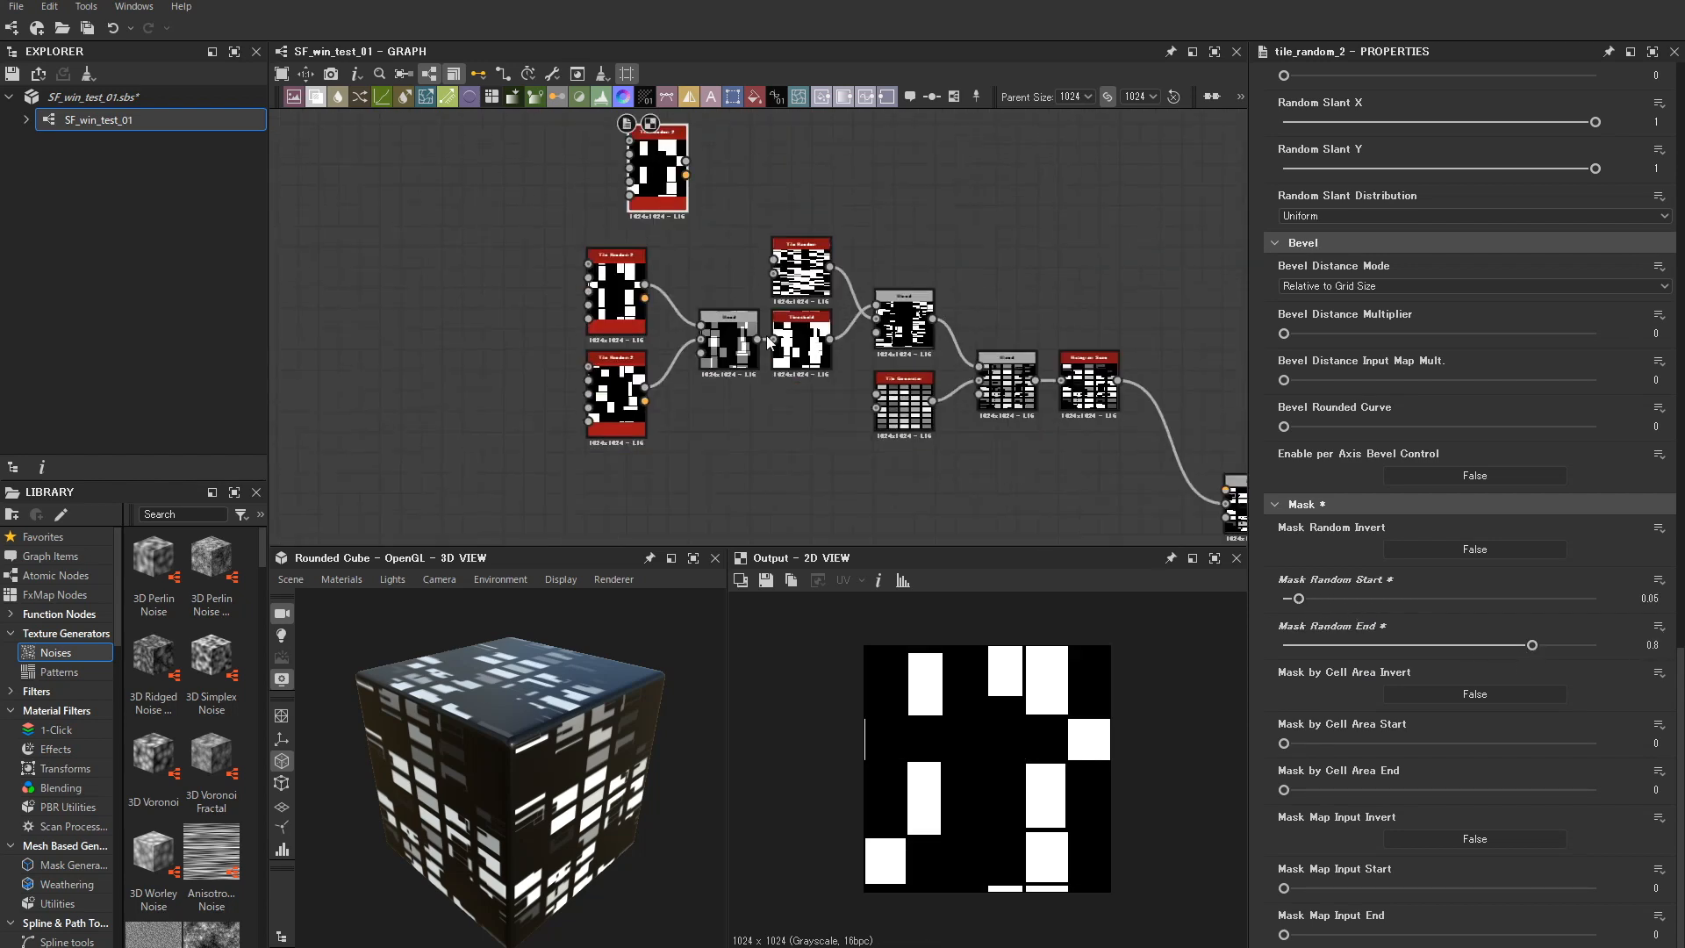
pyautogui.scroll(4, 729, 509)
pyautogui.scroll(-1, 716, 395)
pyautogui.doubleClick(534, 355)
pyautogui.scroll(8, 1617, 744)
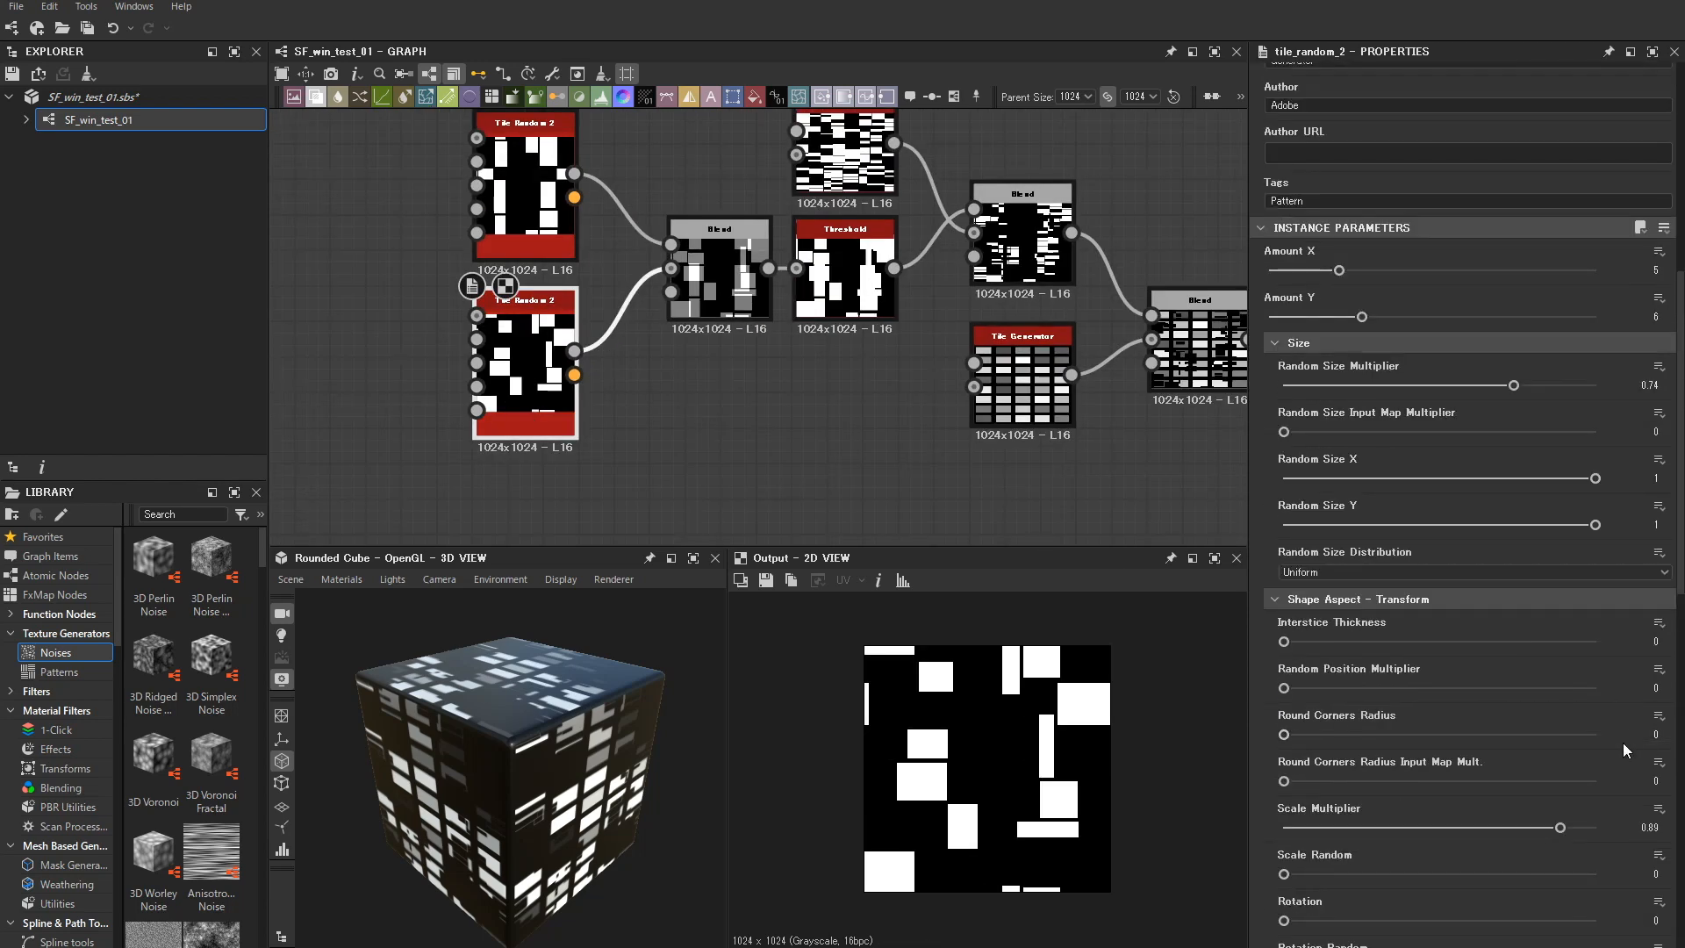
# - Duplicate the new Tile Random 2 node and place the copy directly below it
pyautogui.scroll(-3, 768, 526)
pyautogui.moveTo(686, 289); pyautogui.dragTo(645, 169)
pyautogui.moveTo(645, 168); pyautogui.dragTo(628, 340, button='middle')
pyautogui.hotkey('ctrl', 'd')
pyautogui.moveTo(759, 339); pyautogui.dragTo(624, 424)
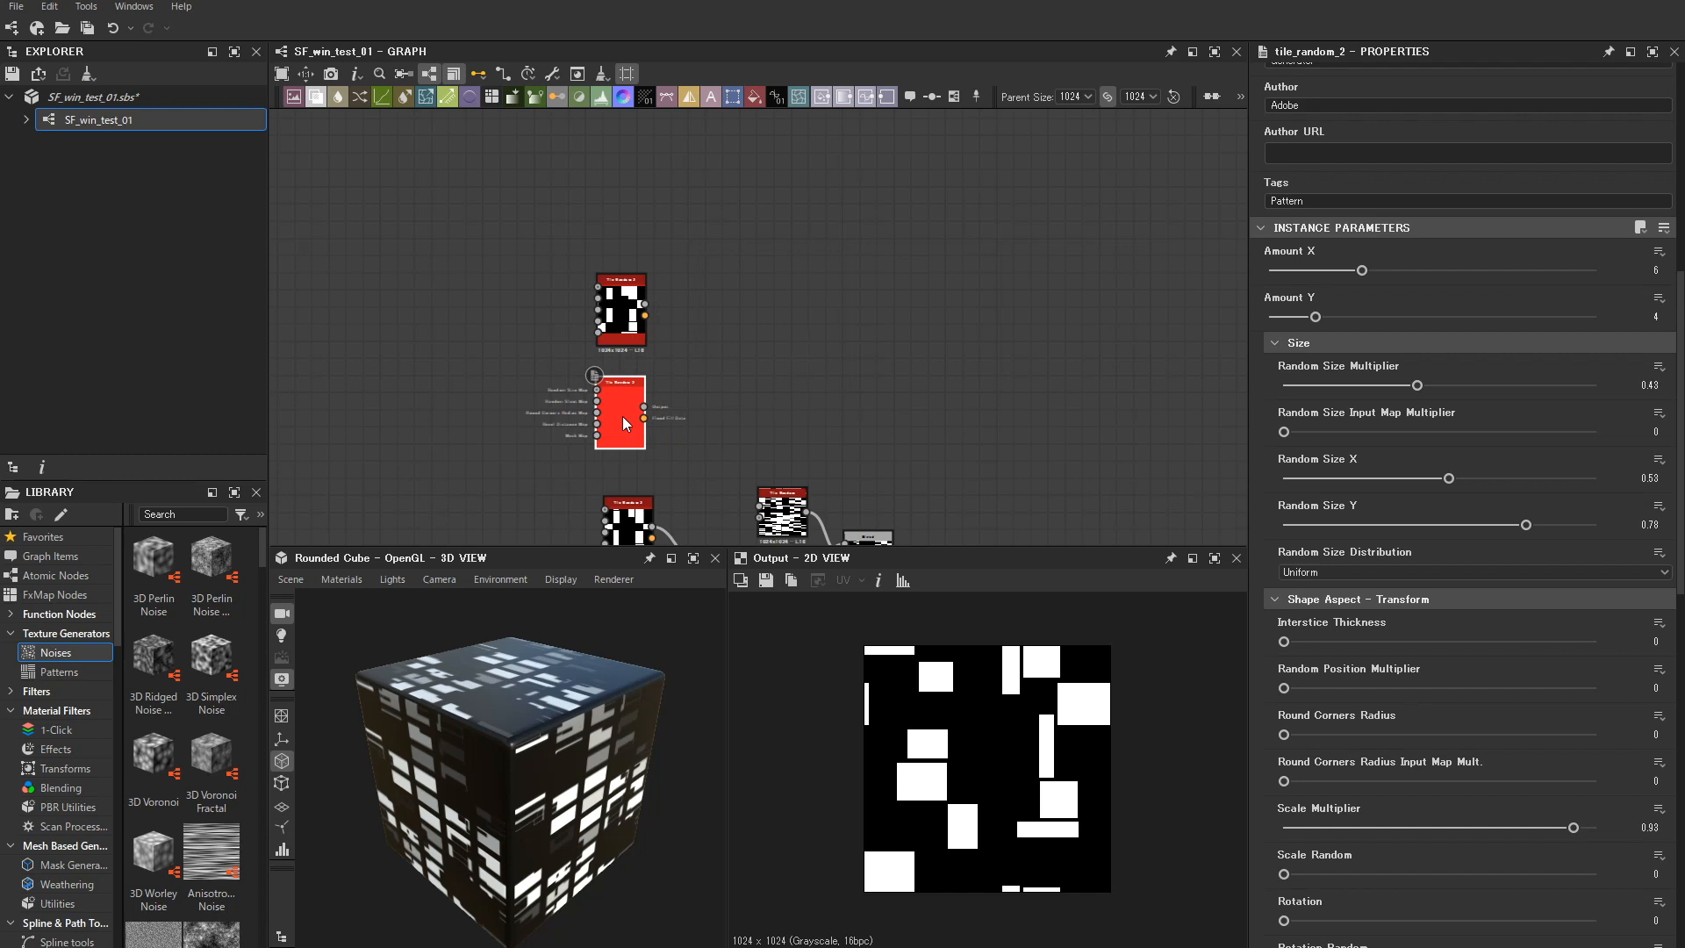
# - Set the duplicated Tile Random 2 node's Amount X to 5 and Amount Y to 6
pyautogui.doubleClick(624, 425)
pyautogui.scroll(2, 1645, 375)
pyautogui.write('6')
pyautogui.press('Return')
pyautogui.scroll(-1, 882, 379)
pyautogui.scroll(3, 715, 426)
# - Add a Blend node with the upper new Tile Random 2 as foreground and its copy as background
pyautogui.moveTo(702, 434); pyautogui.dragTo(641, 380, button='middle')
pyautogui.moveTo(595, 331); pyautogui.dragTo(690, 288)
pyautogui.press('b')
pyautogui.moveTo(597, 184); pyautogui.dragTo(687, 280)
pyautogui.moveTo(720, 307); pyautogui.dragTo(721, 282)
# - Set the new Blend node's opacity to 0.5 and adjust its position beside the two tile nodes
pyautogui.click(1494, 457)
pyautogui.click(1658, 457)
pyautogui.write('0.5')
pyautogui.press('Return')
pyautogui.scroll(-1, 1036, 702)
pyautogui.moveTo(848, 368); pyautogui.dragTo(862, 294, button='middle')
pyautogui.moveTo(737, 198); pyautogui.dragTo(725, 197)
pyautogui.scroll(-2, 741, 307)
pyautogui.moveTo(742, 307); pyautogui.dragTo(741, 295, button='middle')
# - Lower the Mask Random End value of the duplicated Tile Random 2 node
pyautogui.doubleClick(627, 266)
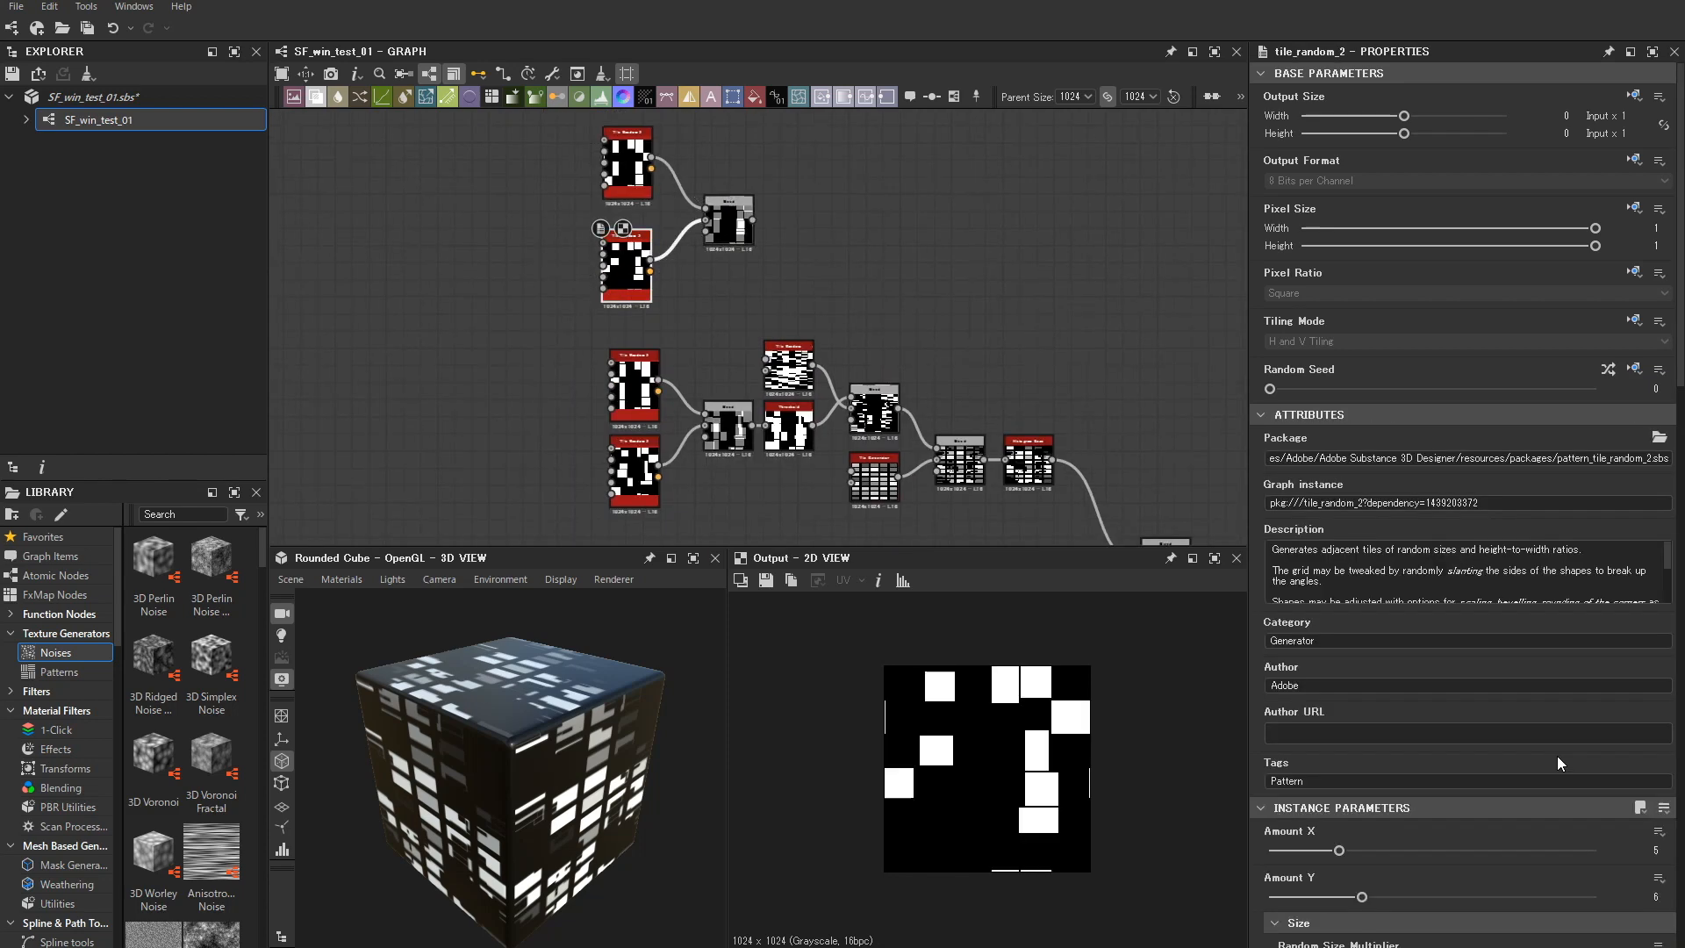
pyautogui.scroll(-15, 1562, 761)
pyautogui.moveTo(1533, 645); pyautogui.dragTo(1502, 647)
# - Add a Threshold node fed by the output of the new Blend node
pyautogui.doubleClick(746, 234)
pyautogui.scroll(2, 761, 258)
pyautogui.scroll(-1, 763, 262)
pyautogui.moveTo(798, 313); pyautogui.dragTo(756, 399, button='middle')
pyautogui.scroll(2, 710, 149)
pyautogui.scroll(-1, 757, 399)
pyautogui.moveTo(688, 229); pyautogui.dragTo(739, 237)
pyautogui.write('th')
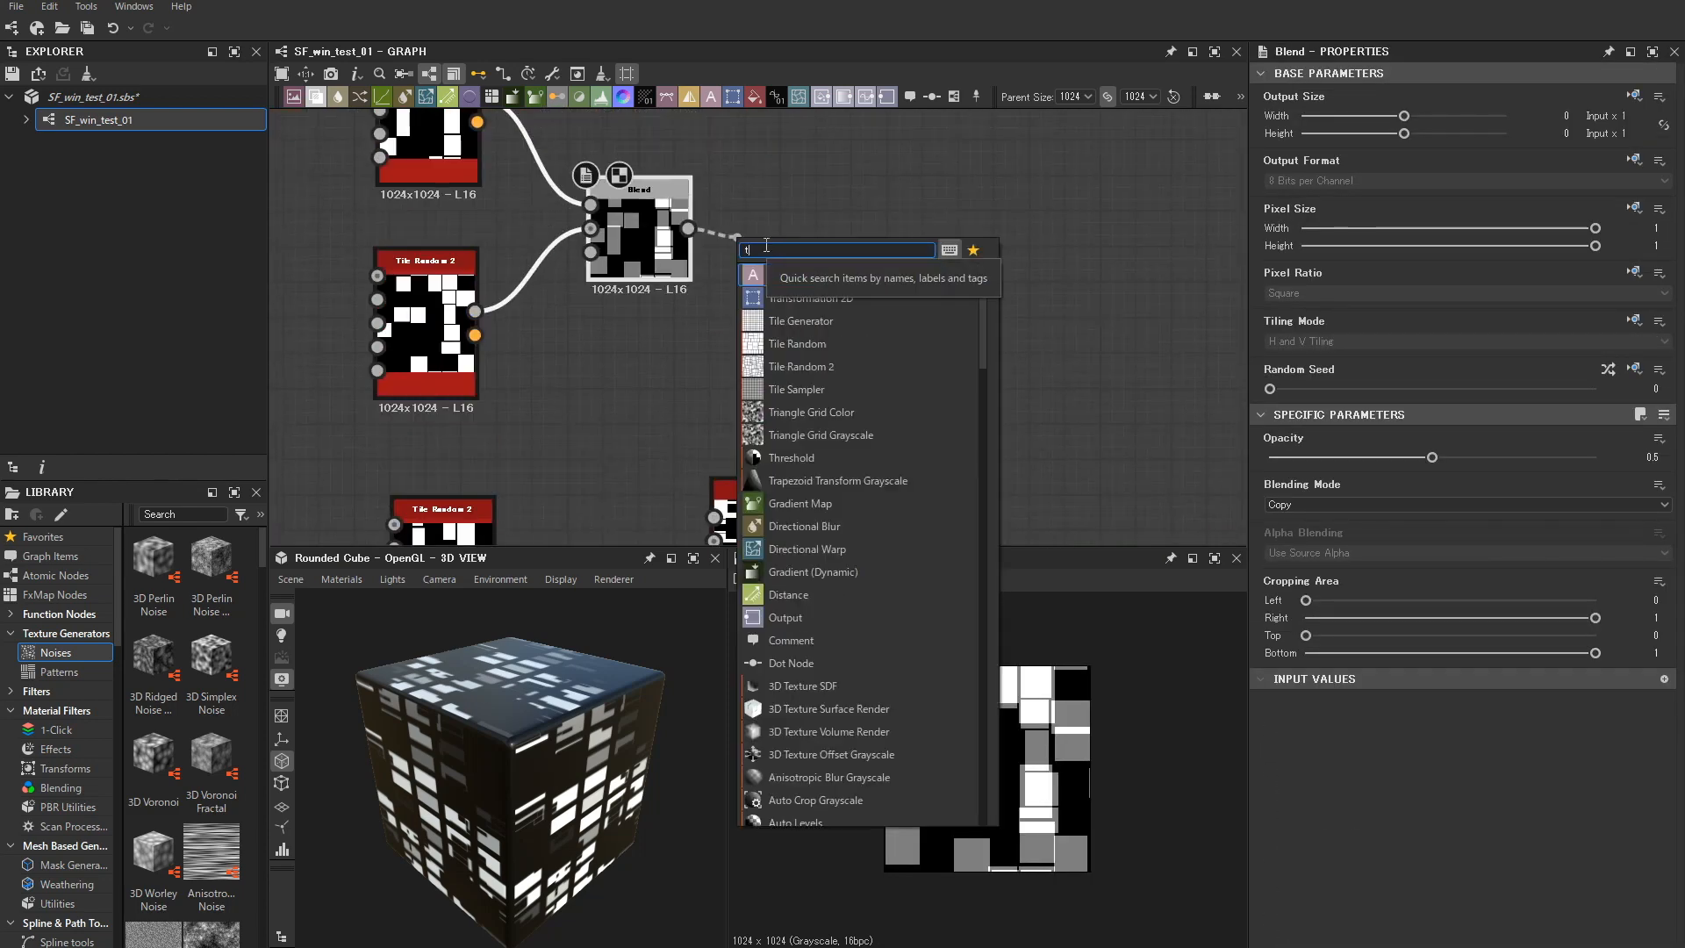
pyautogui.click(790, 275)
# - Set the new Threshold node's threshold value to 0
pyautogui.moveTo(919, 358); pyautogui.dragTo(932, 377, button='middle')
pyautogui.scroll(-2, 932, 378)
pyautogui.moveTo(931, 378); pyautogui.dragTo(887, 299, button='middle')
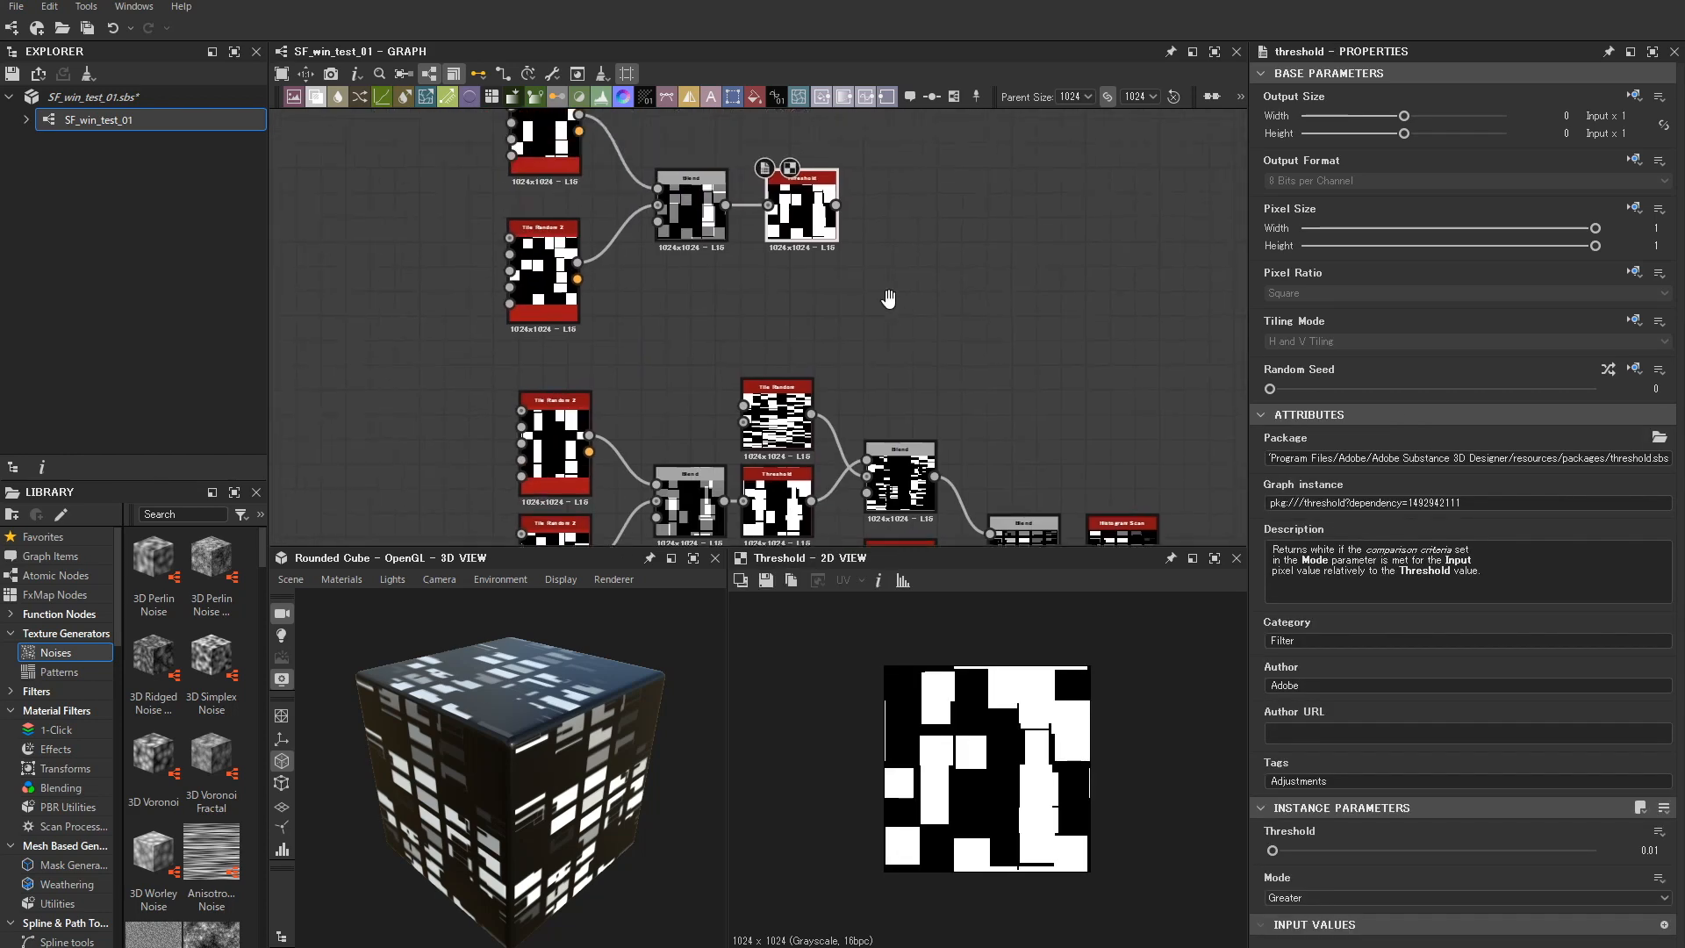
pyautogui.moveTo(1283, 850)
pyautogui.mouseDown()
pyautogui.moveTo(1445, 867)
pyautogui.moveTo(1263, 864)
pyautogui.mouseUp()
pyautogui.scroll(-1, 900, 316)
pyautogui.scroll(2, 901, 322)
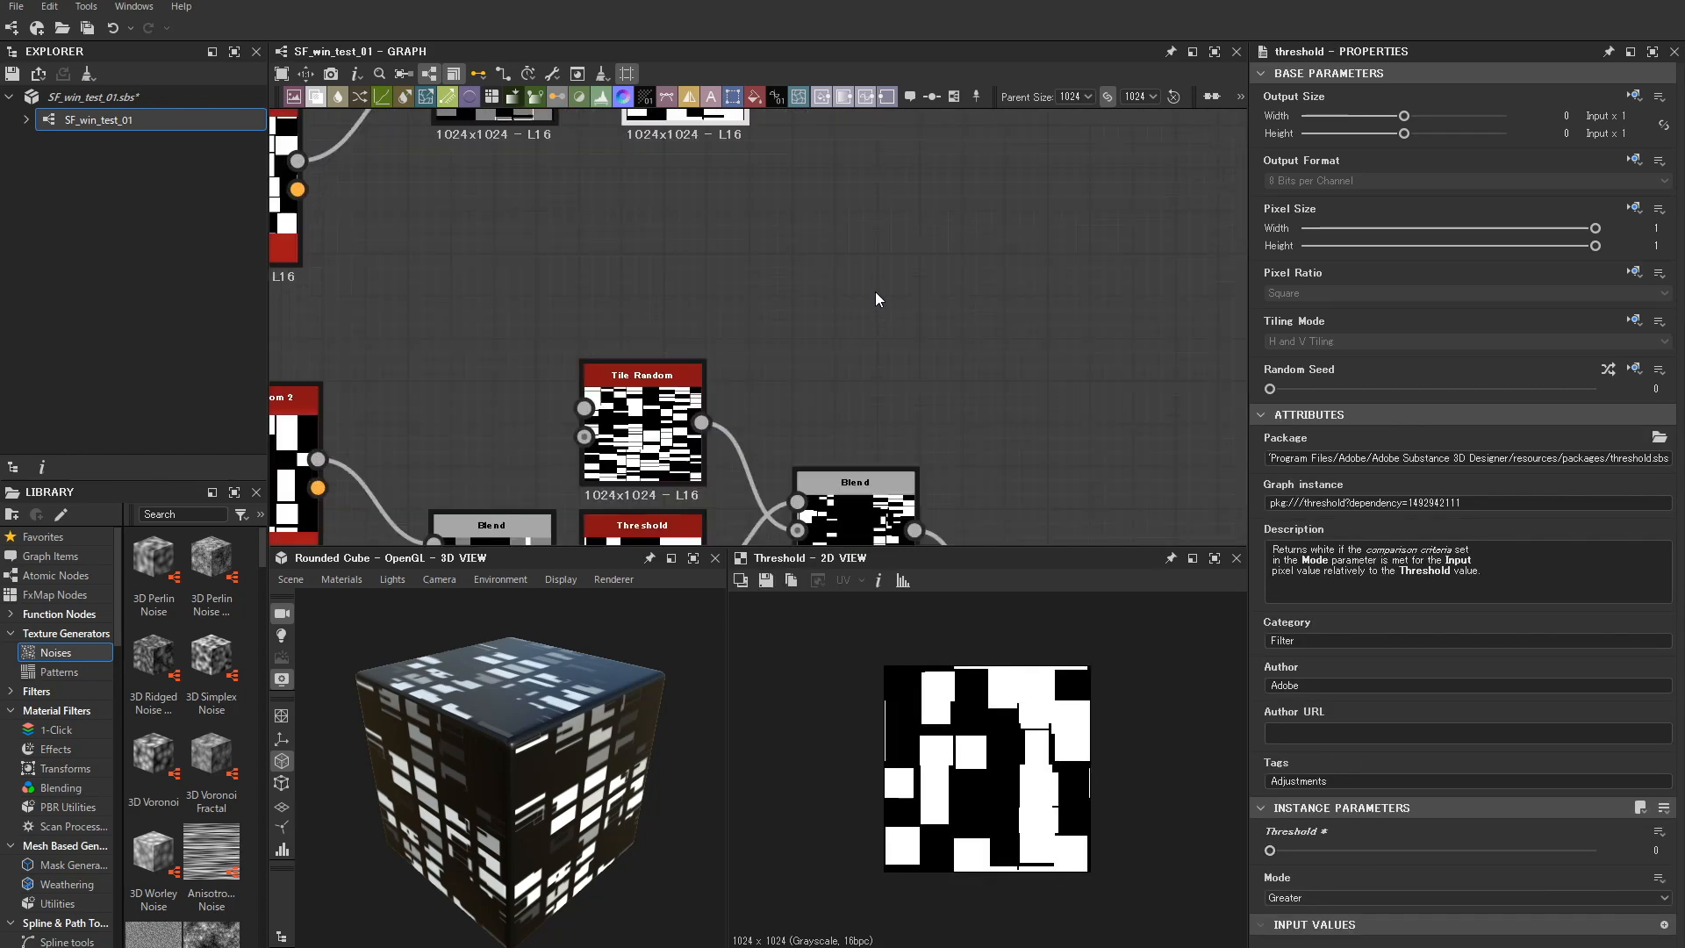
# - Add a Tile Random node and place it directly above the new Threshold node, using the existing Tile Random as reference
pyautogui.moveTo(907, 193); pyautogui.dragTo(889, 321, button='middle')
pyautogui.scroll(-2, 885, 327)
pyautogui.doubleClick(776, 452)
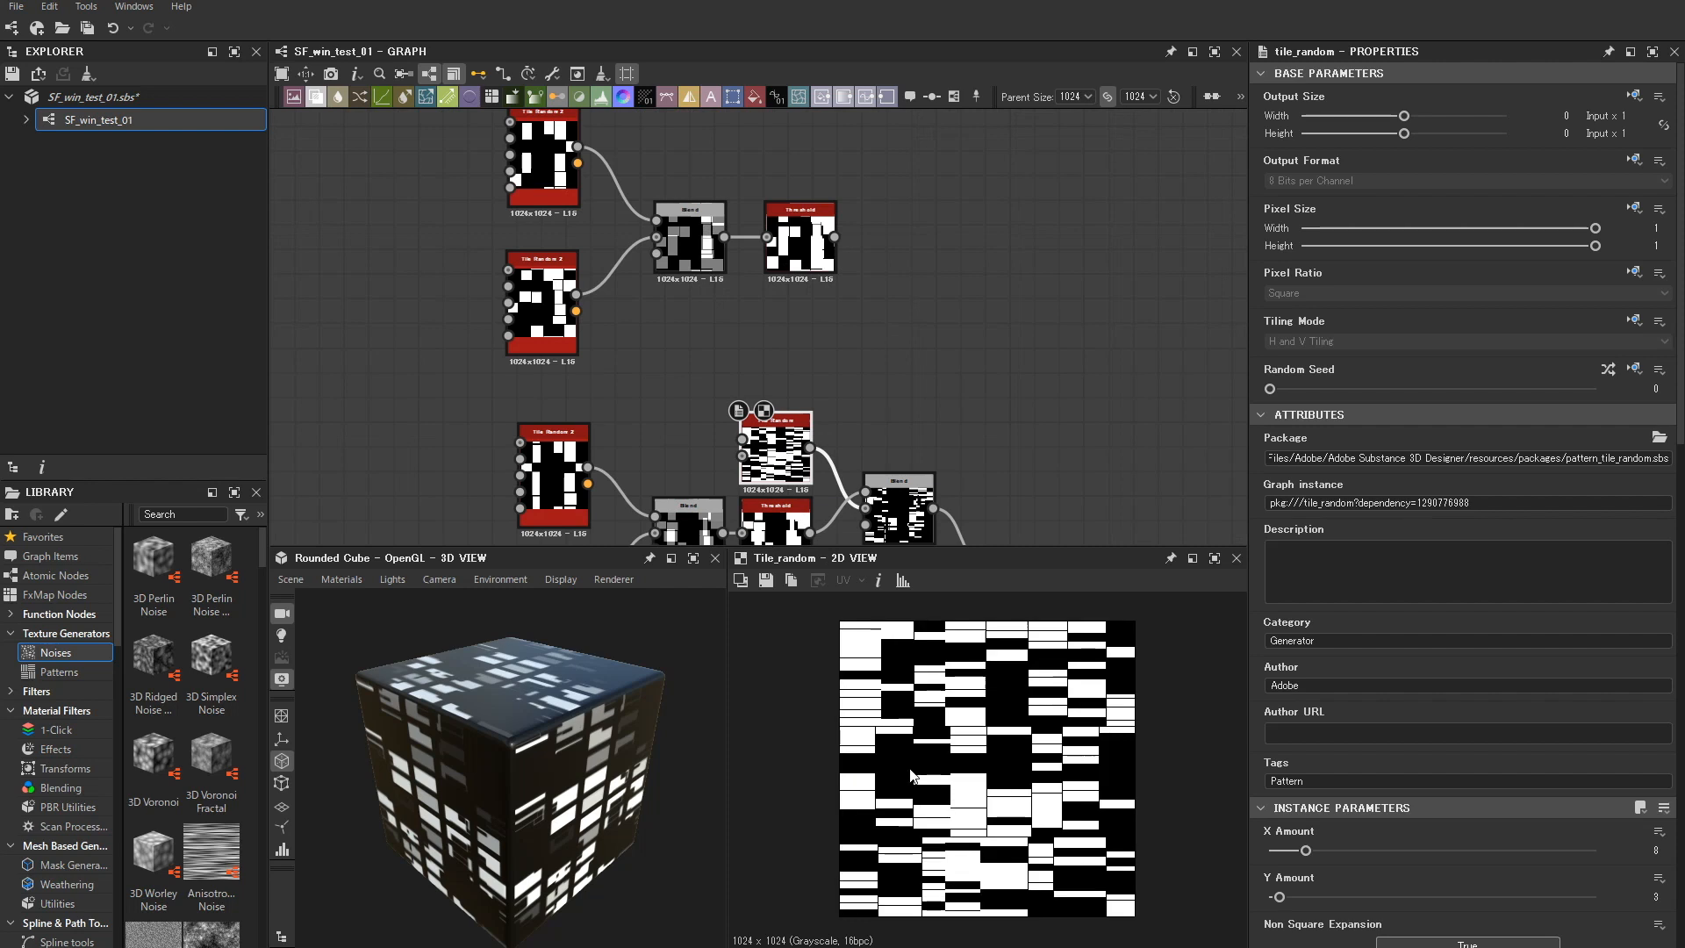
pyautogui.moveTo(862, 120); pyautogui.dragTo(818, 276, button='middle')
pyautogui.press('space')
pyautogui.write('tile')
pyautogui.press('Down')
pyautogui.press('Down')
pyautogui.press('Down')
pyautogui.press('Down')
pyautogui.press('Down')
pyautogui.press('Down')
pyautogui.press('Return')
pyautogui.doubleClick(818, 276)
pyautogui.scroll(1, 916, 732)
pyautogui.moveTo(755, 509); pyautogui.dragTo(766, 363, button='middle')
pyautogui.click(734, 474)
pyautogui.moveTo(859, 165); pyautogui.dragTo(785, 173)
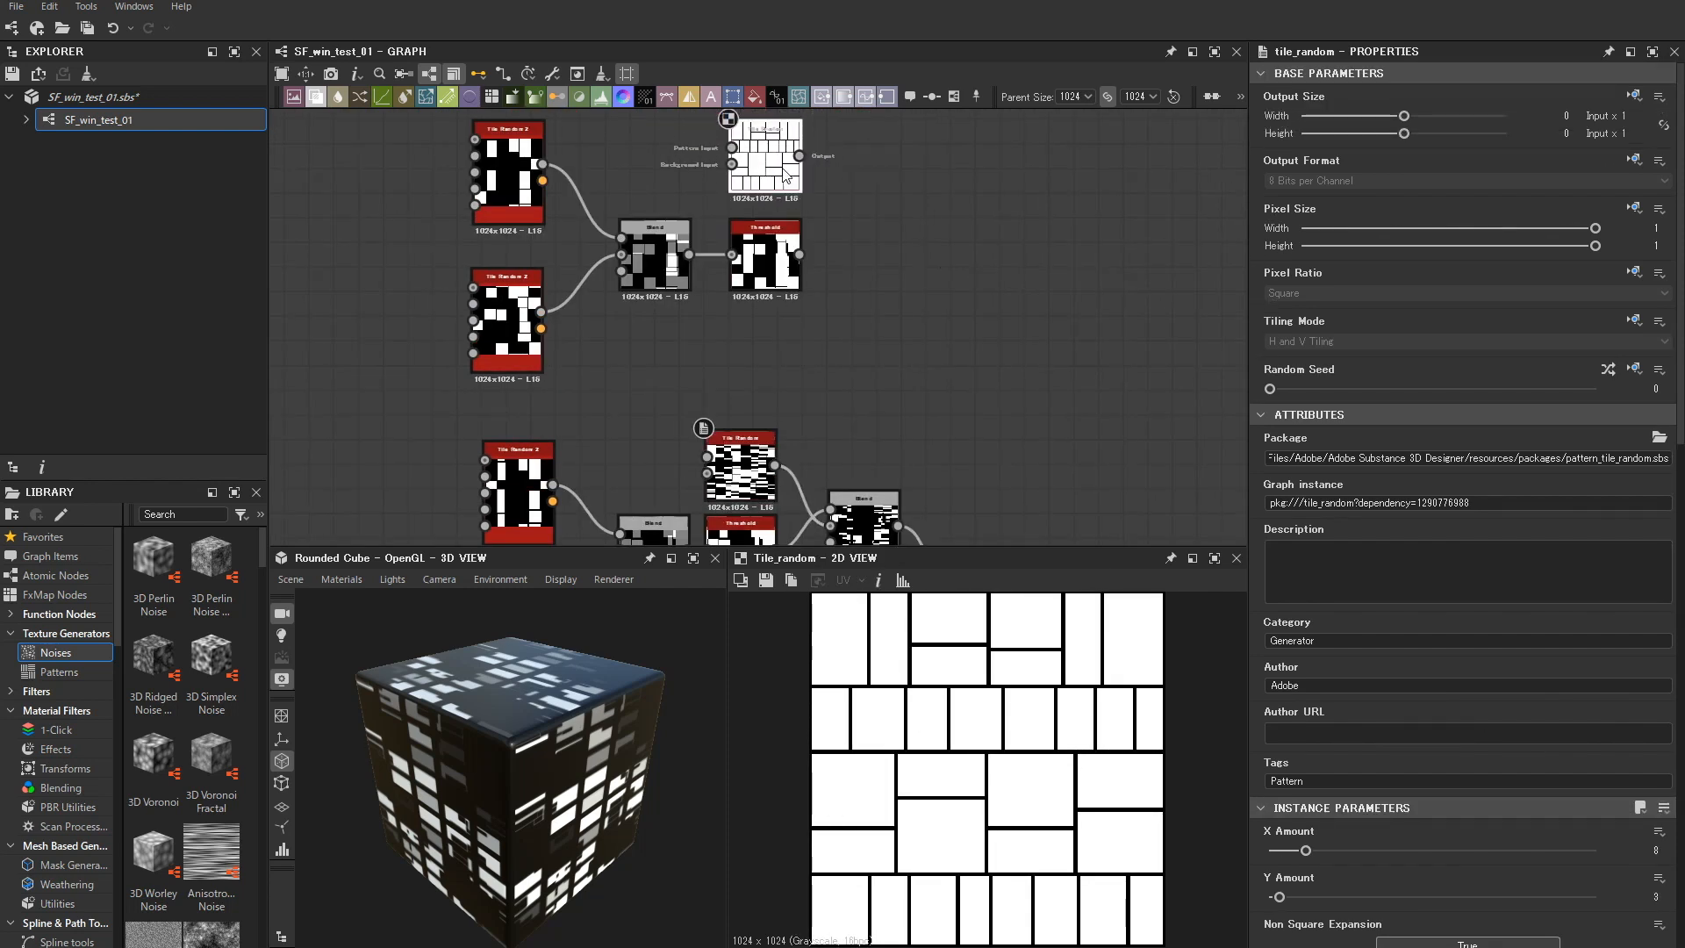
# - Set the new Tile Random node to X Amount 8 and Y Amount 3, lowering the split threshold and raising the split multiplier
pyautogui.scroll(-5, 1492, 439)
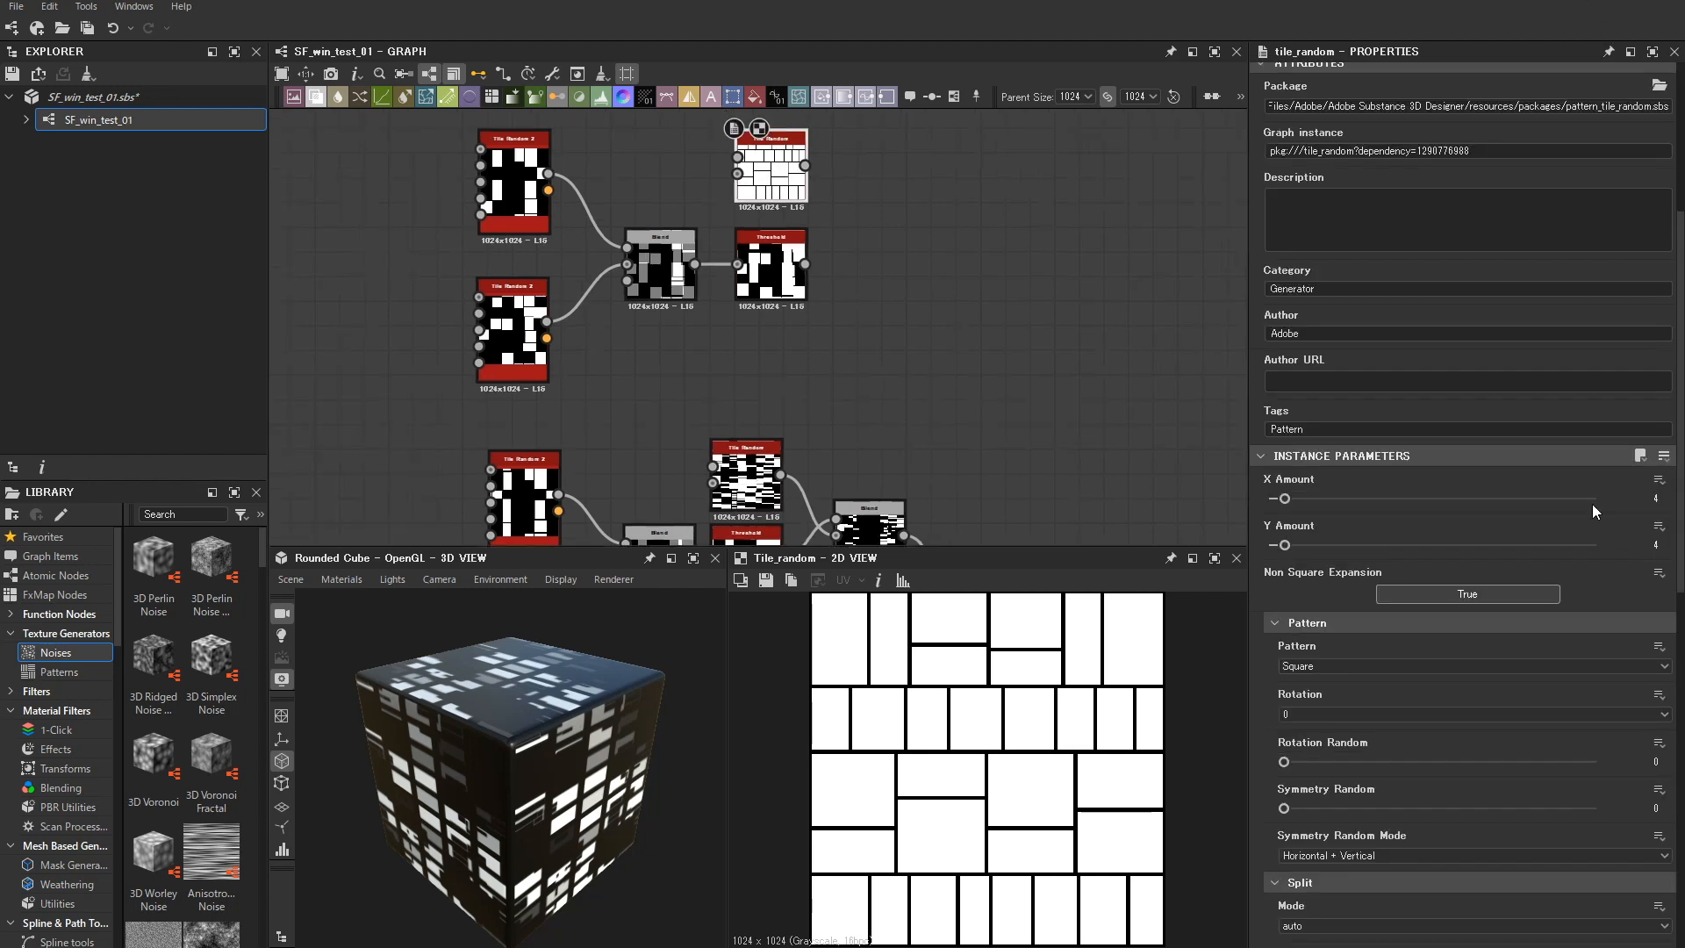
pyautogui.press('Return')
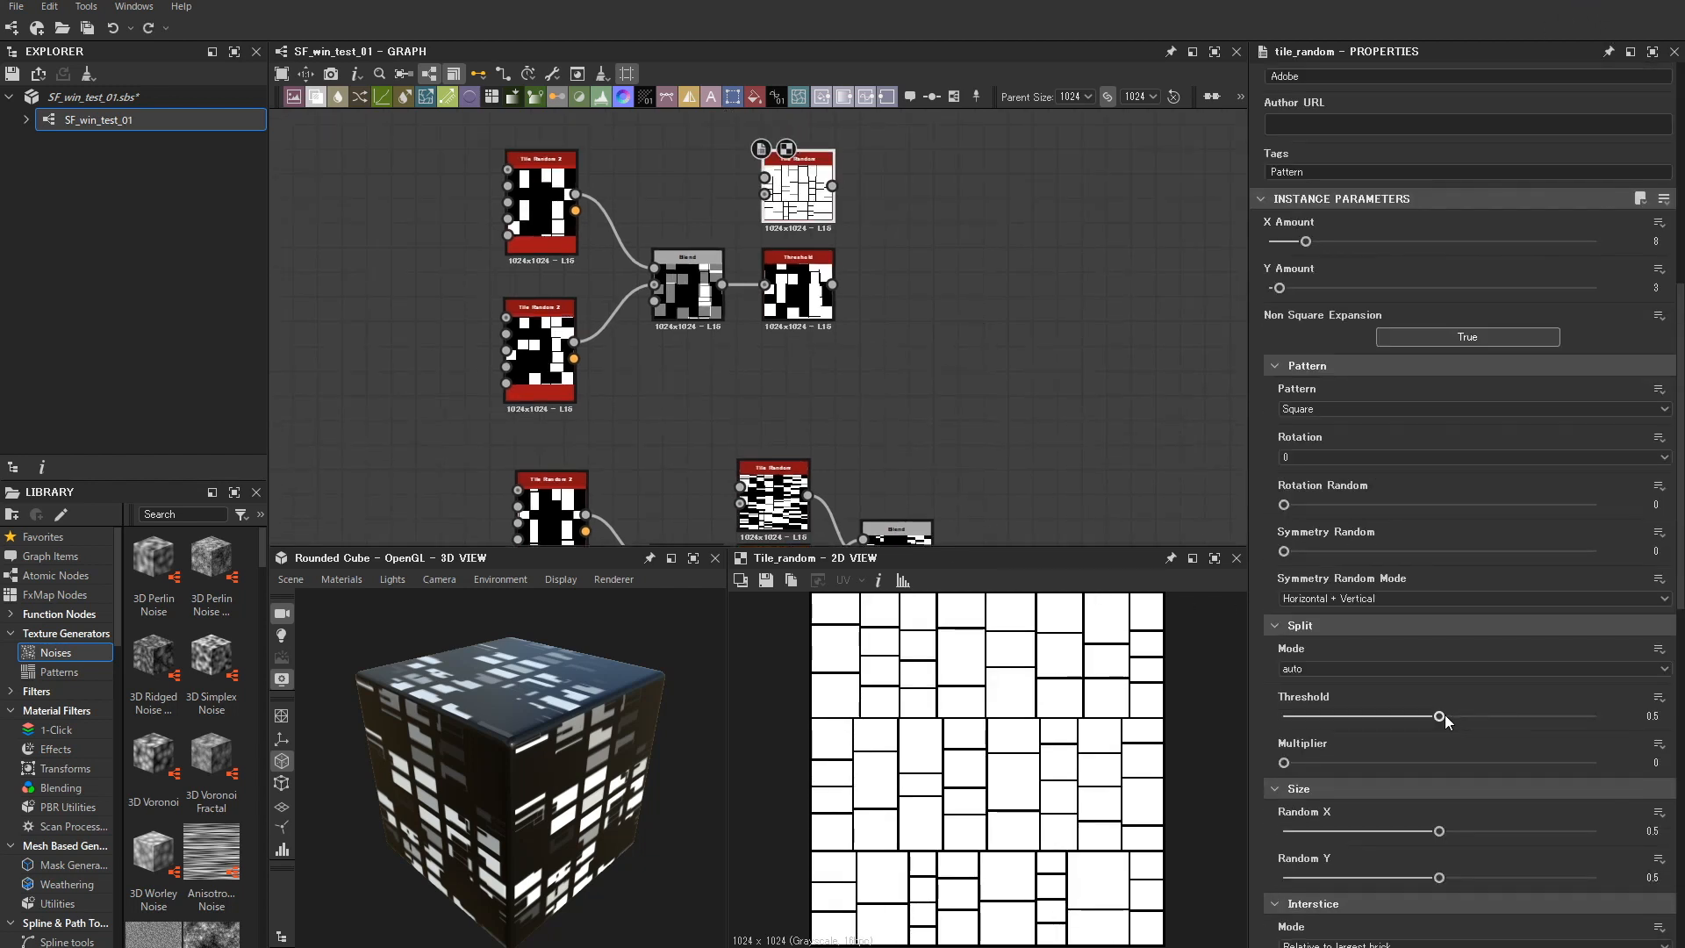
pyautogui.moveTo(1440, 716); pyautogui.dragTo(1380, 716)
pyautogui.moveTo(1285, 763); pyautogui.dragTo(1501, 762)
# - Adjust the new Tile Random node's random mask amount and compare its pattern with the existing Tile Random node
pyautogui.scroll(-10, 1455, 762)
pyautogui.moveTo(1324, 881); pyautogui.dragTo(1439, 883)
pyautogui.doubleClick(774, 508)
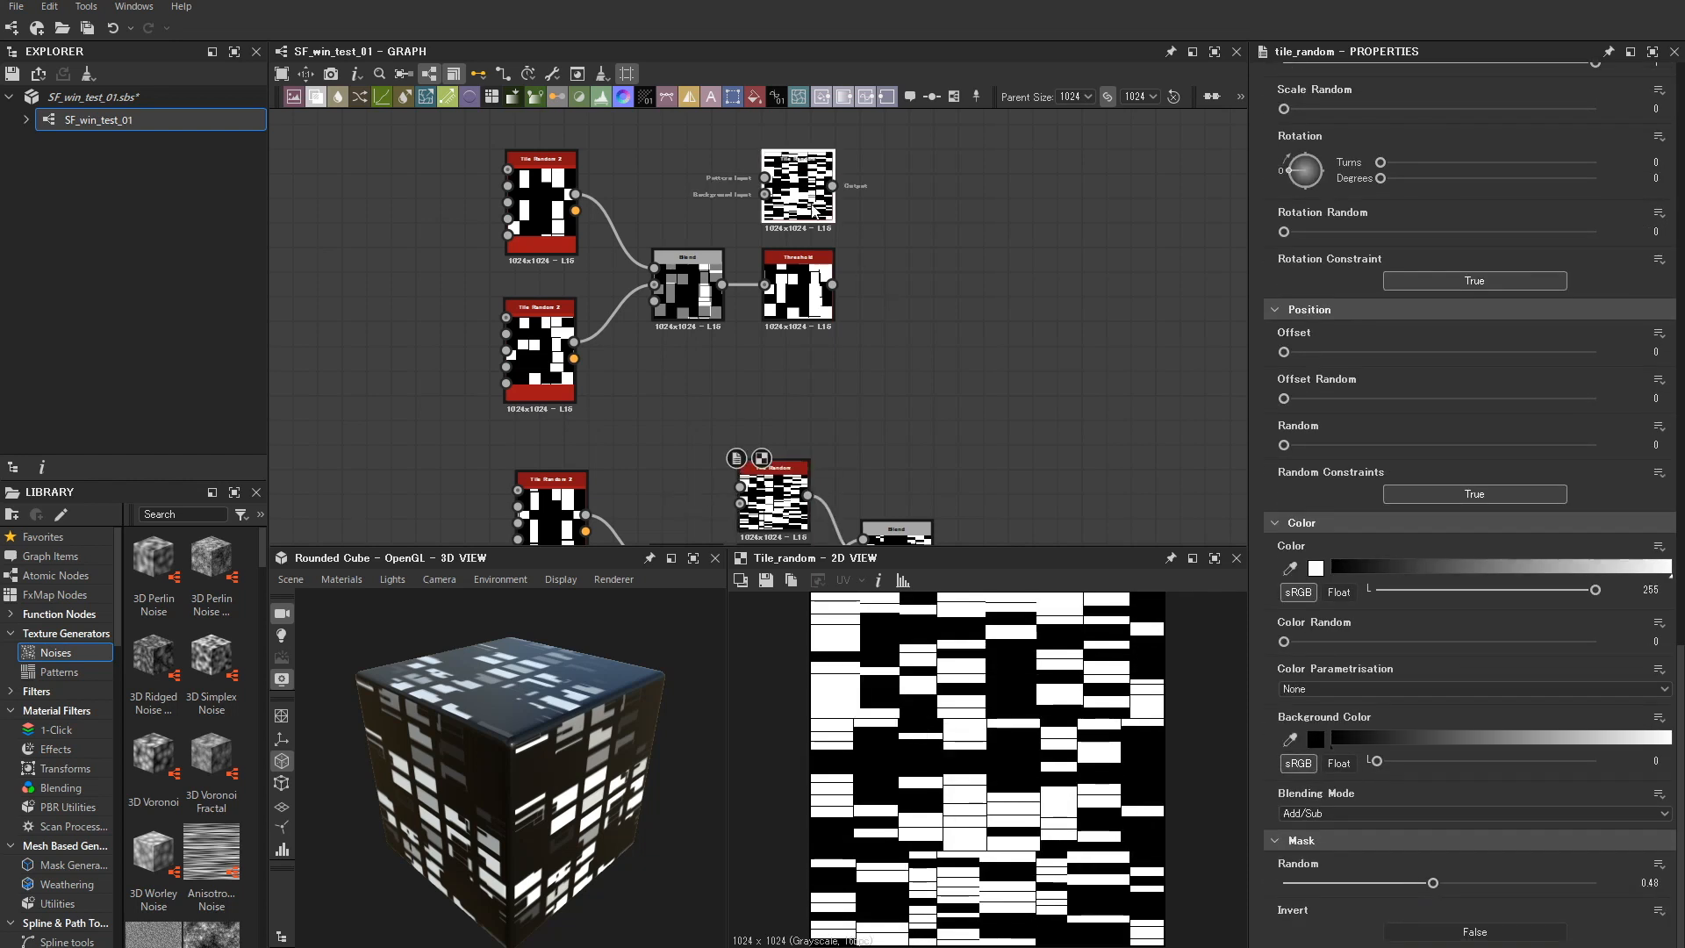
pyautogui.doubleClick(800, 188)
pyautogui.scroll(-3, 877, 237)
pyautogui.scroll(4, 935, 333)
pyautogui.scroll(-2, 935, 333)
# - Add a Blend node combining the new Tile Random and Threshold nodes, with its blending mode set to Multiply
pyautogui.moveTo(821, 270); pyautogui.dragTo(809, 305, button='middle')
pyautogui.click(873, 480)
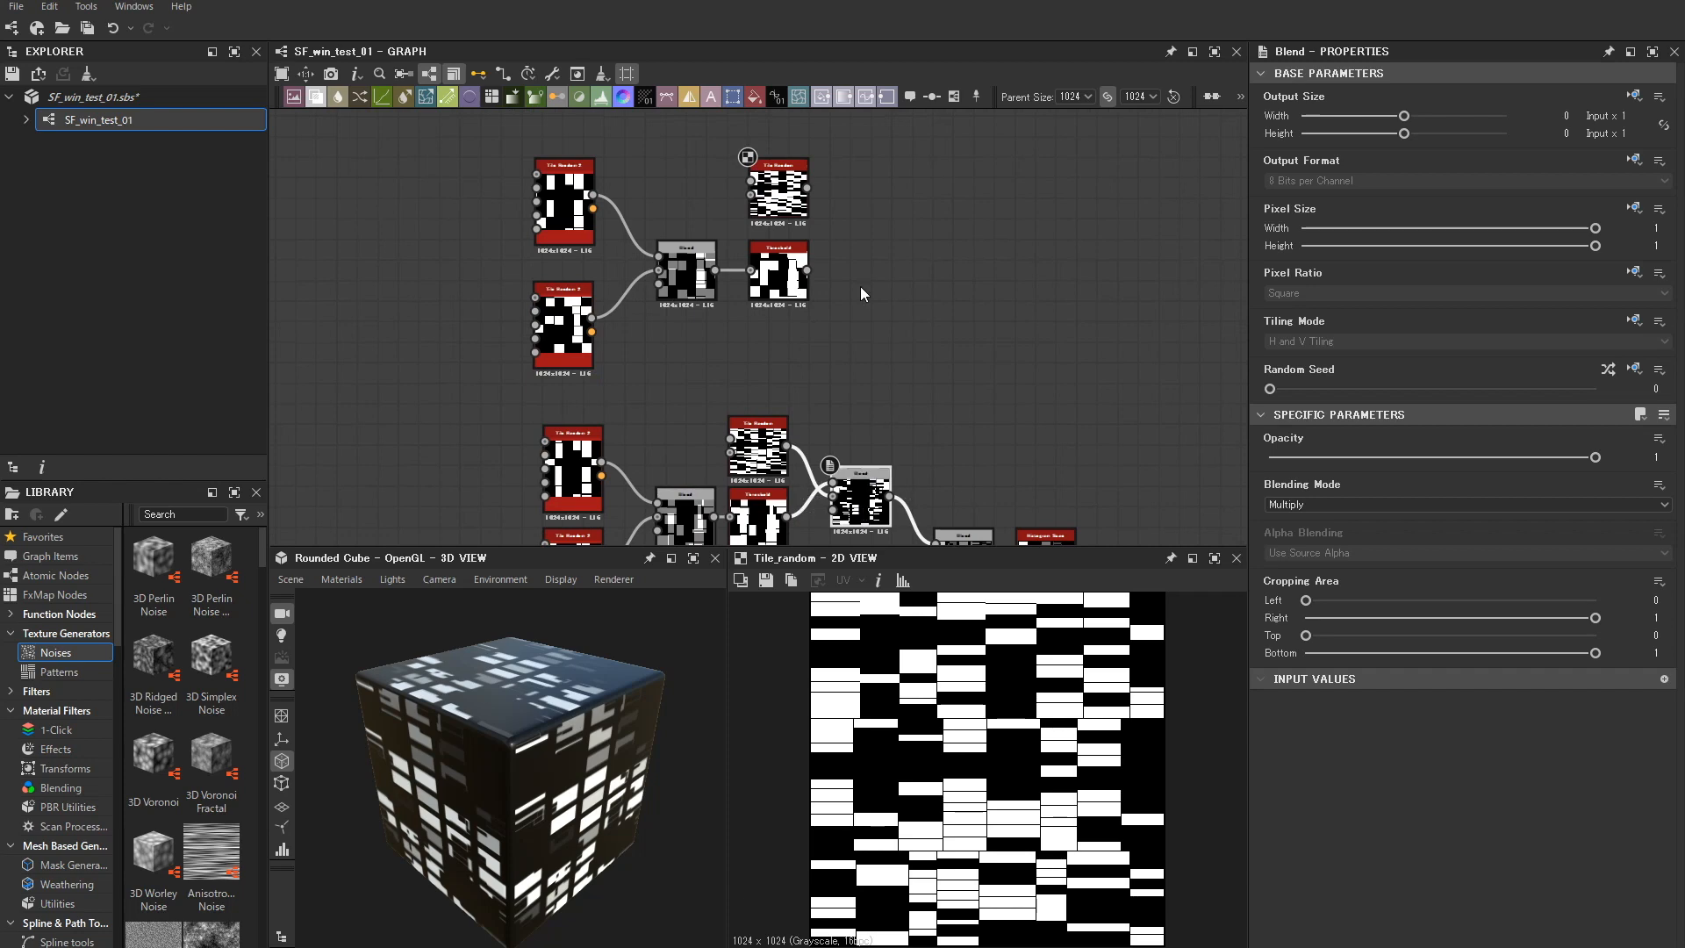
pyautogui.click(912, 289)
pyautogui.moveTo(807, 188); pyautogui.dragTo(853, 236)
pyautogui.click(1344, 505)
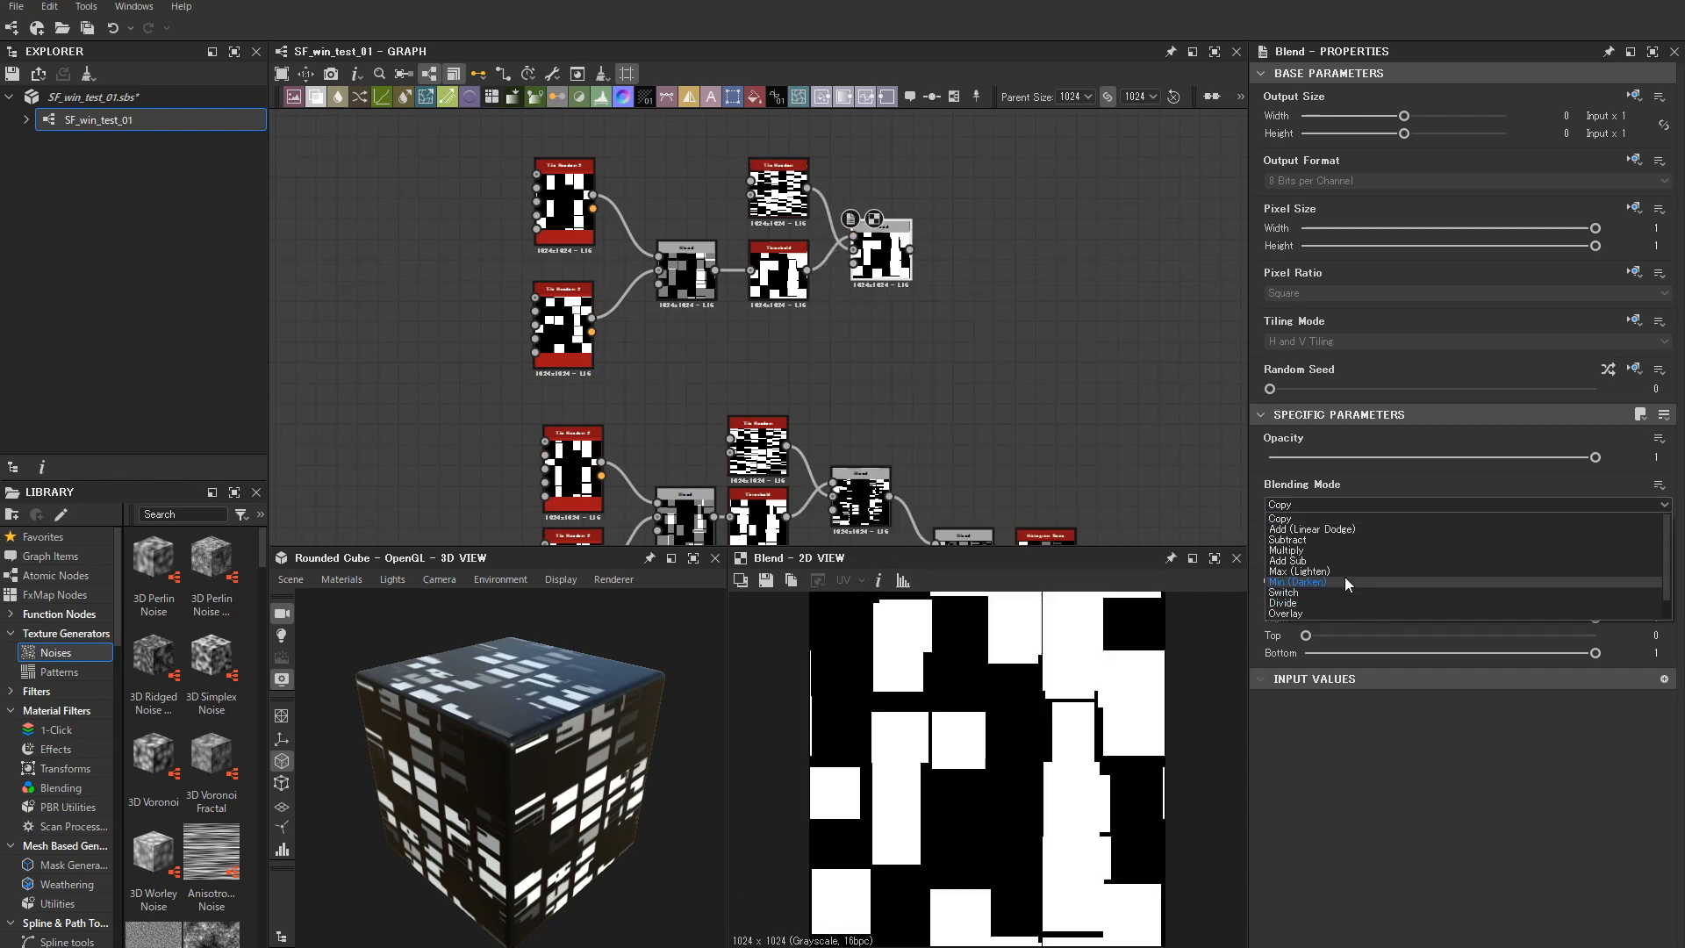
pyautogui.click(1325, 548)
# - Add a Tile Generator node below the new Multiply Blend node and set its X Amount to 5
pyautogui.scroll(-2, 965, 359)
pyautogui.scroll(2, 929, 314)
pyautogui.scroll(3, 881, 477)
pyautogui.scroll(-4, 881, 476)
pyautogui.press('space')
pyautogui.write('tile')
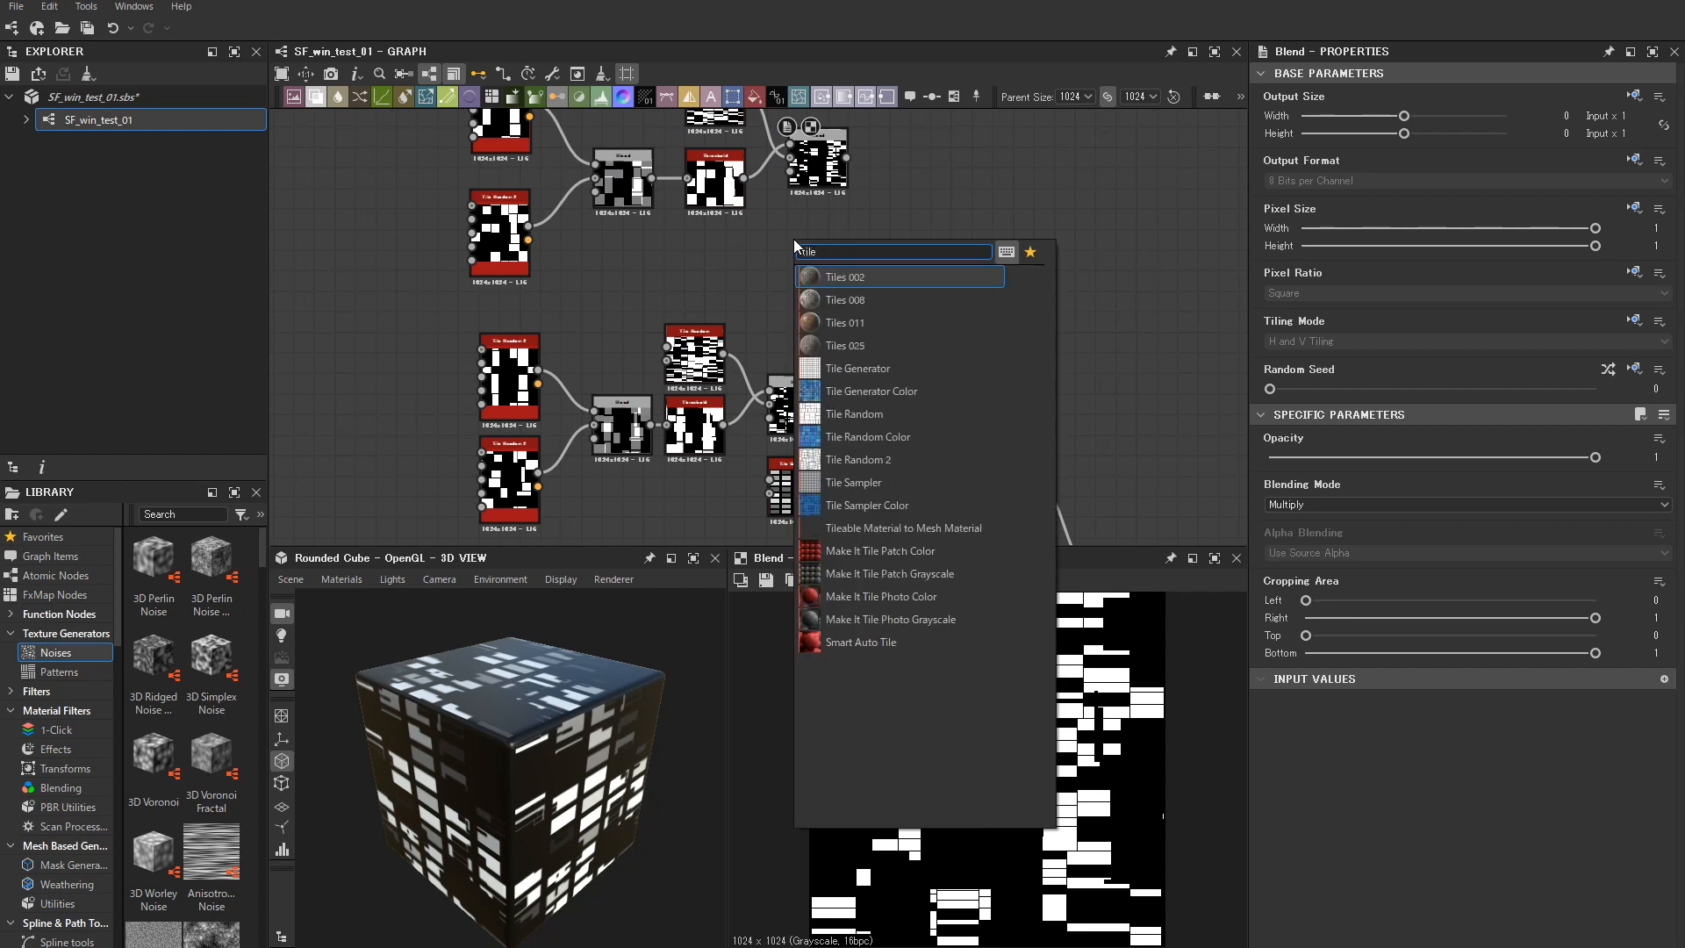
pyautogui.click(842, 365)
pyautogui.scroll(2, 851, 393)
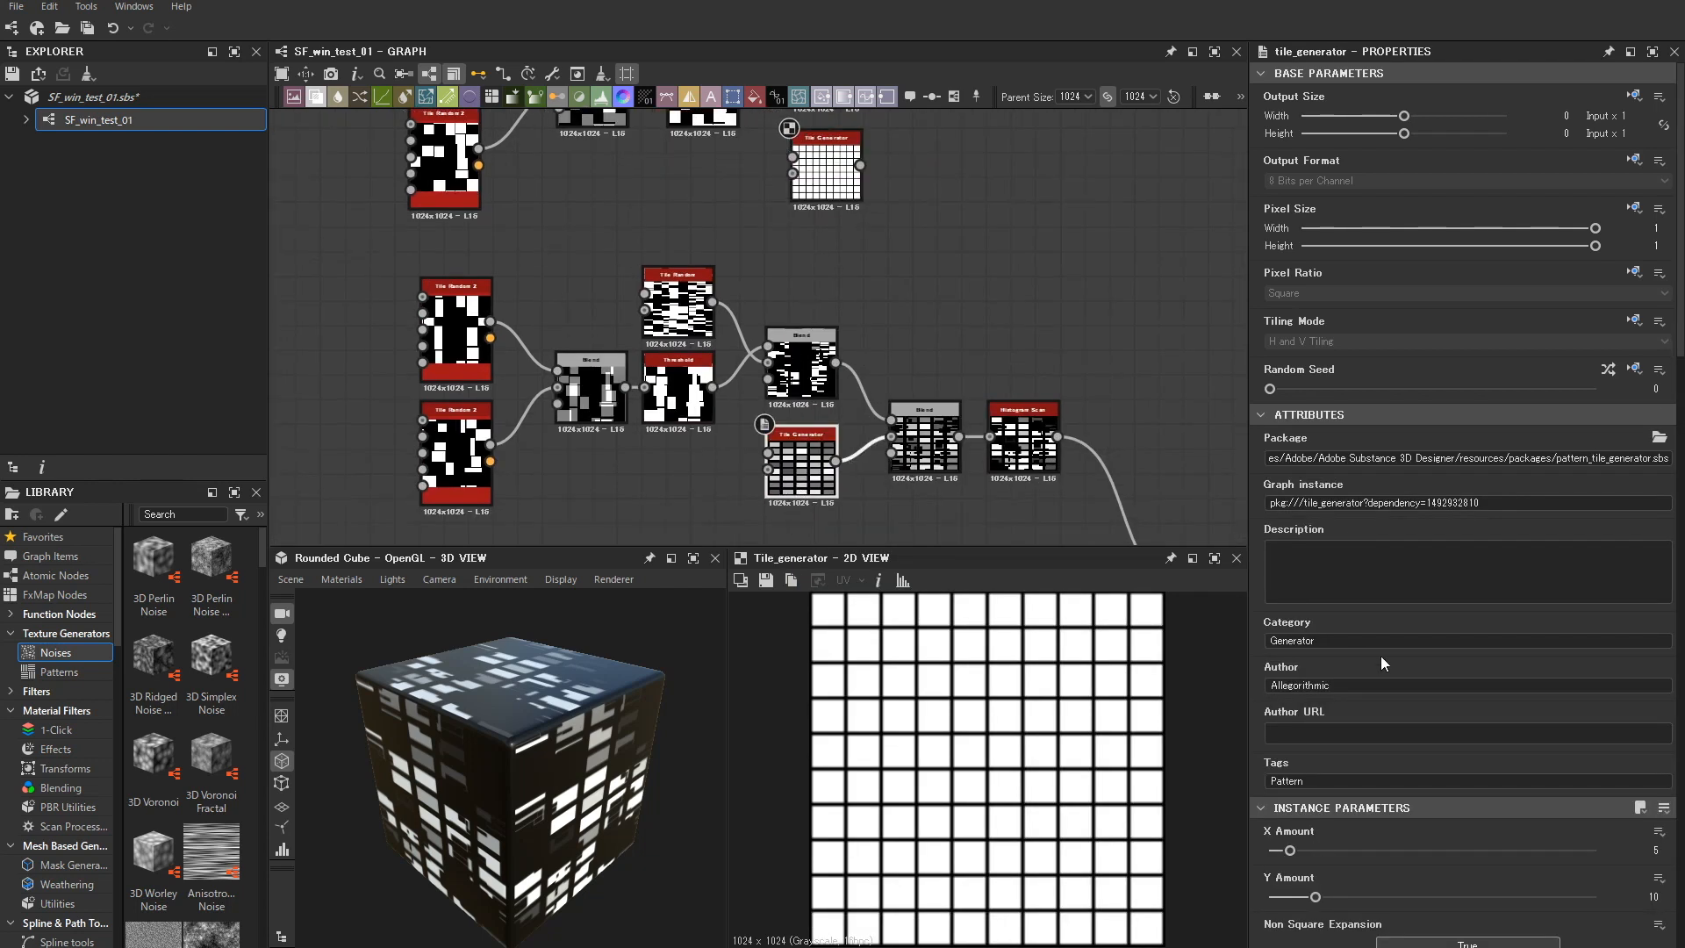
pyautogui.scroll(-3, 1413, 691)
pyautogui.click(827, 165)
pyautogui.doubleClick(1655, 691)
pyautogui.write('5')
pyautogui.press('Return')
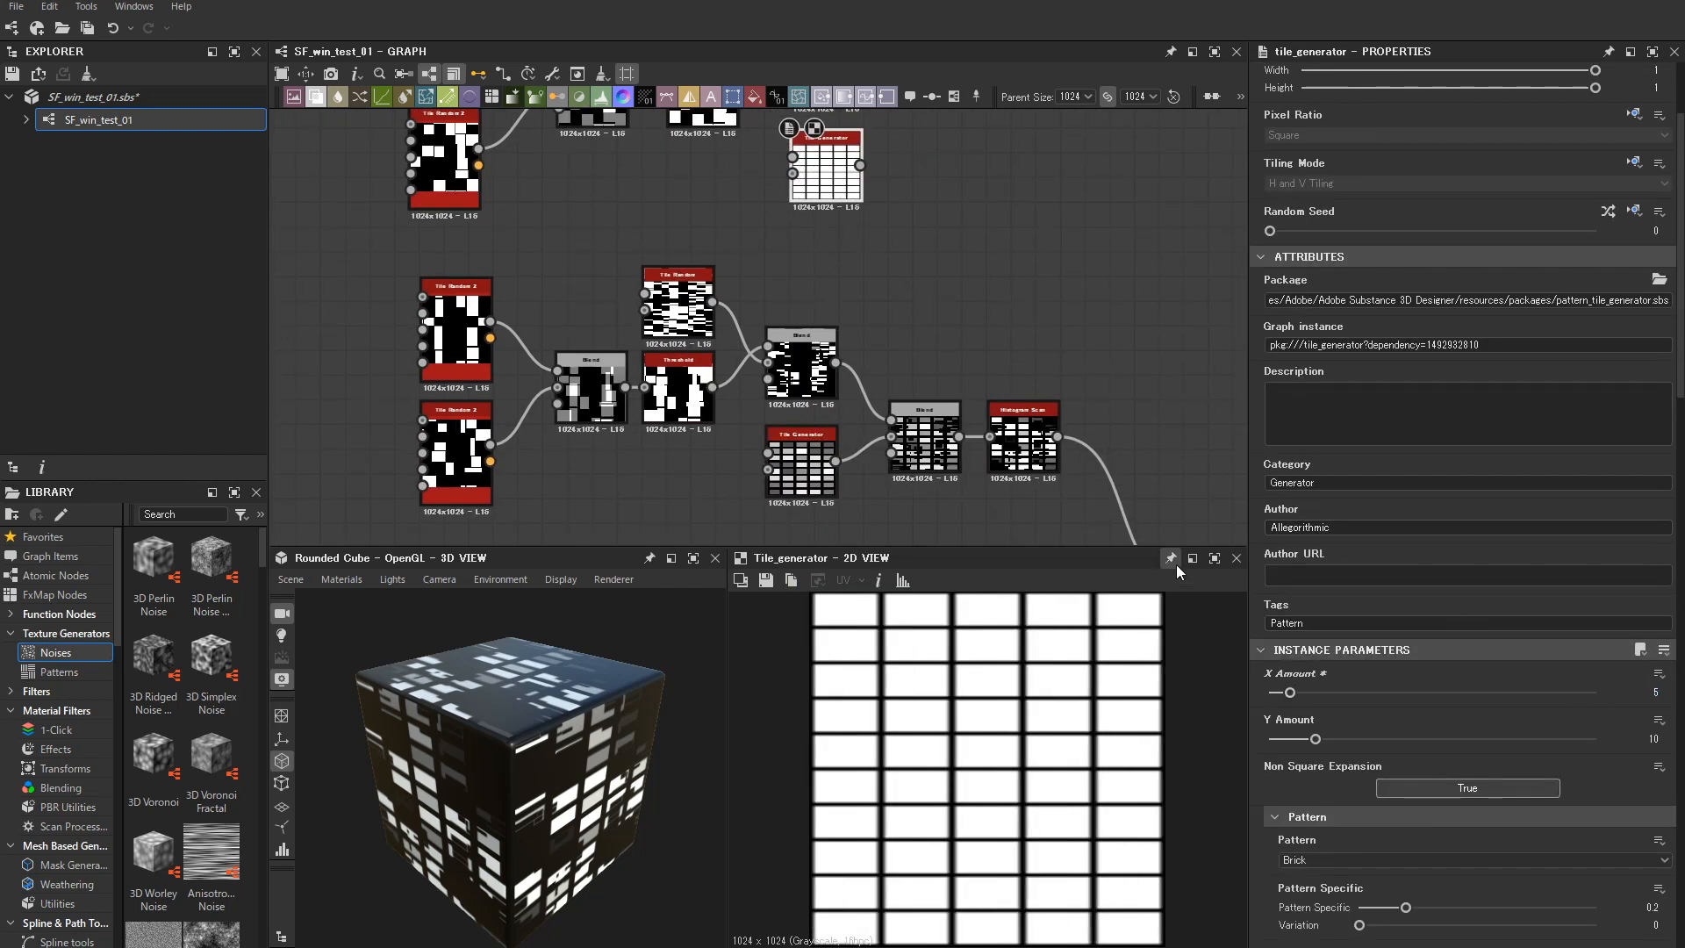
# - Set the new Tile Generator's pattern to Square, raise Interstice Y to about 0.08 and adjust its scale, using the existing Tile Generator as reference
pyautogui.scroll(-7, 1401, 65)
pyautogui.scroll(-5, 1461, 412)
pyautogui.moveTo(1339, 698); pyautogui.dragTo(1359, 697)
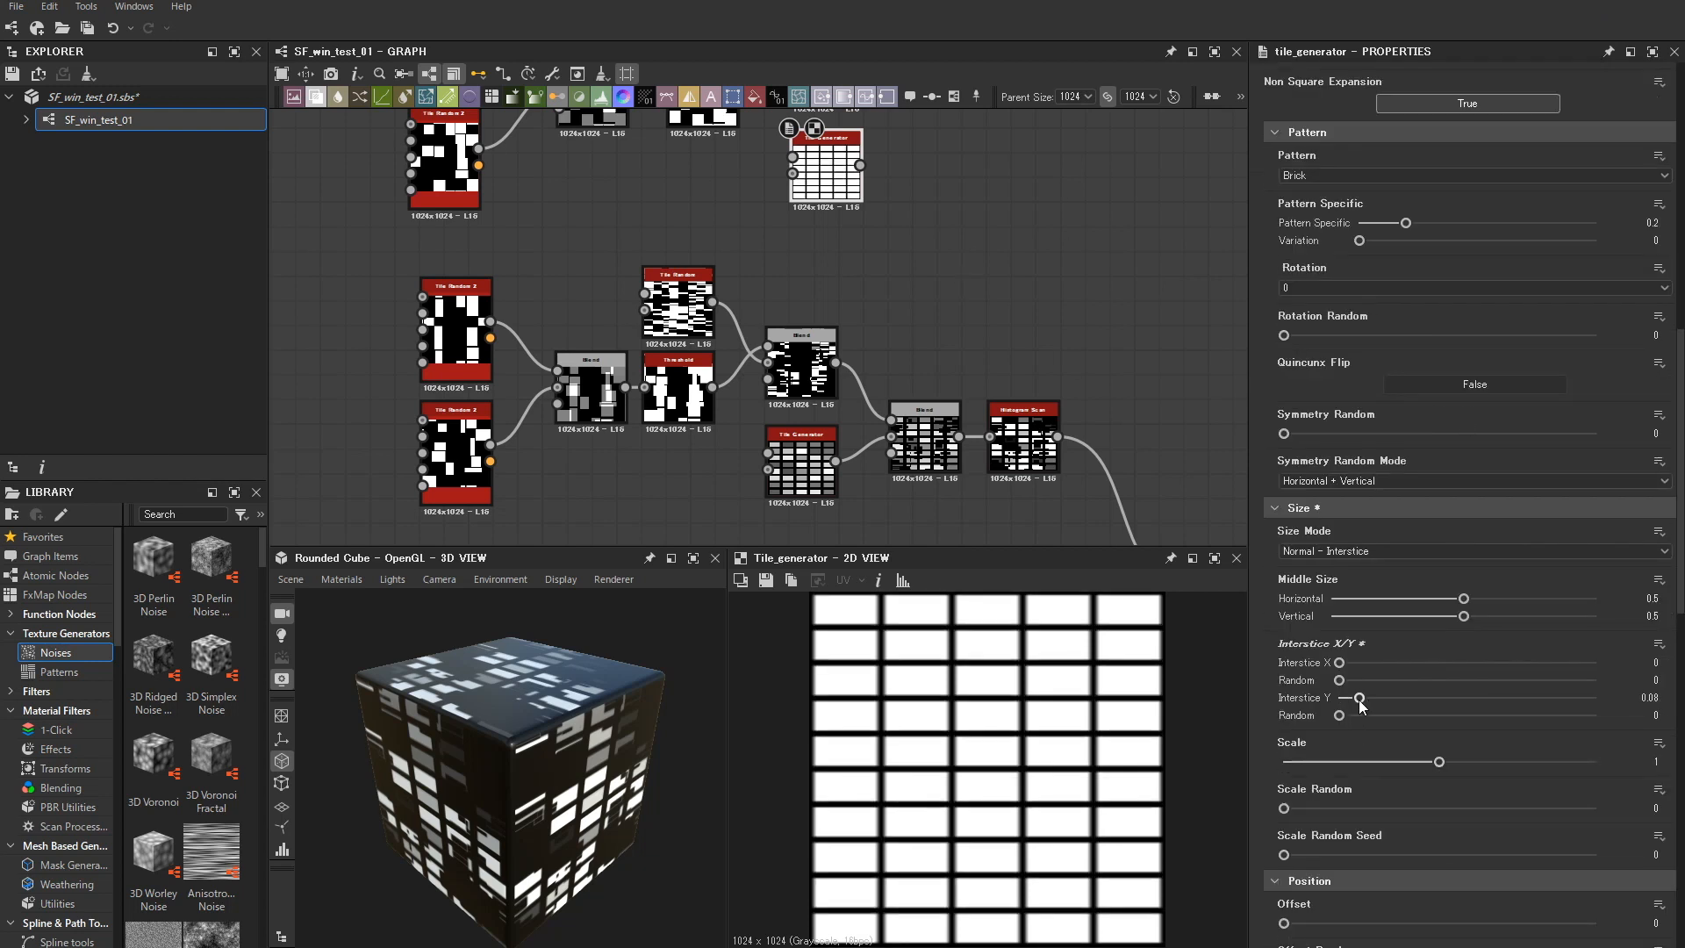
pyautogui.scroll(2, 973, 786)
pyautogui.moveTo(1438, 762); pyautogui.dragTo(1436, 768)
pyautogui.scroll(2, 1483, 491)
pyautogui.click(1401, 282)
pyautogui.click(1317, 290)
pyautogui.click(811, 483)
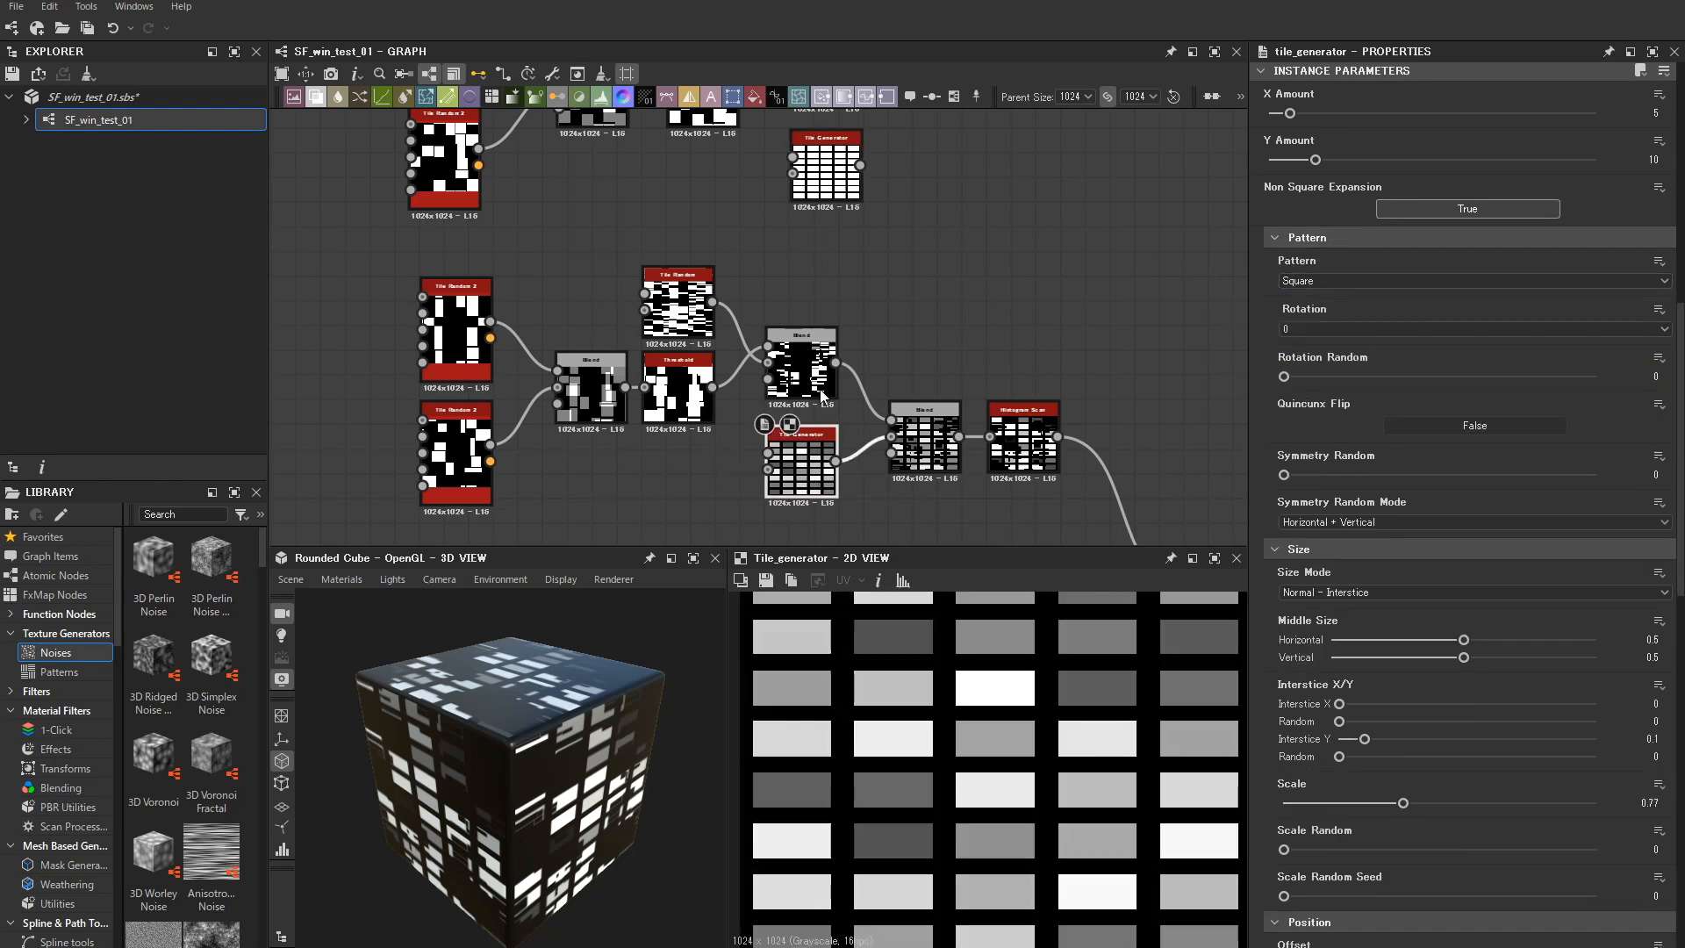
# - Raise the new Tile Generator's Luminance Random to 0.65, comparing its tile shades with the existing Tile Generator
pyautogui.doubleClick(826, 169)
pyautogui.scroll(-3, 965, 755)
pyautogui.scroll(2, 974, 755)
pyautogui.scroll(-10, 1533, 759)
pyautogui.moveTo(1284, 354); pyautogui.dragTo(1387, 355)
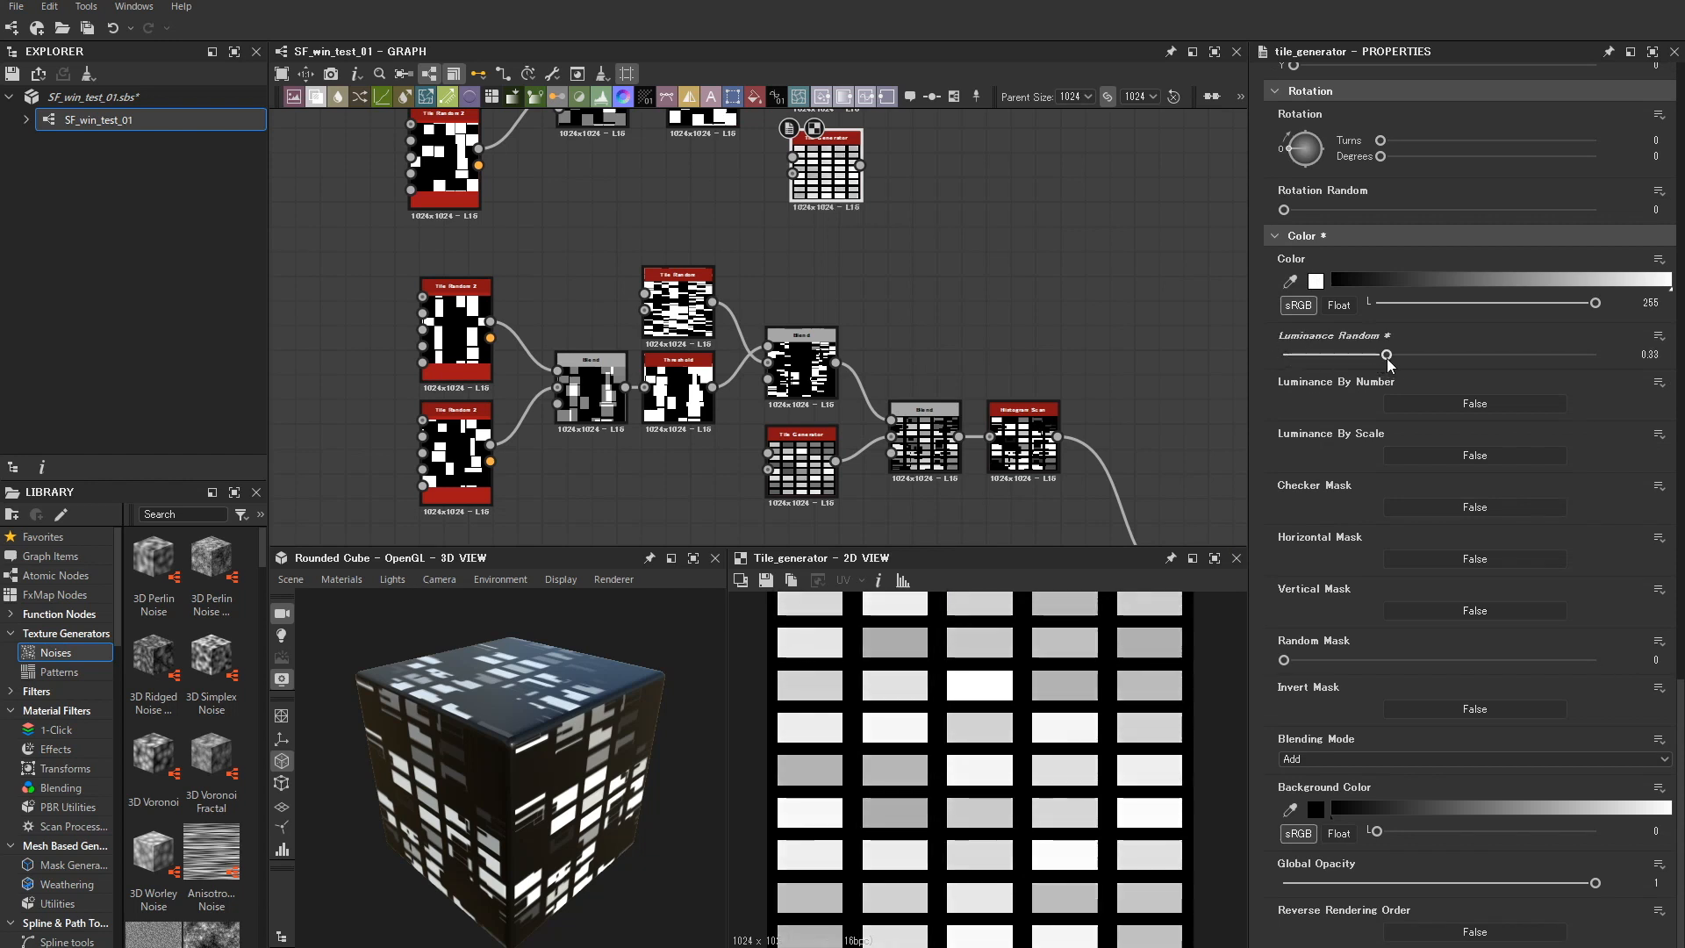
pyautogui.click(787, 483)
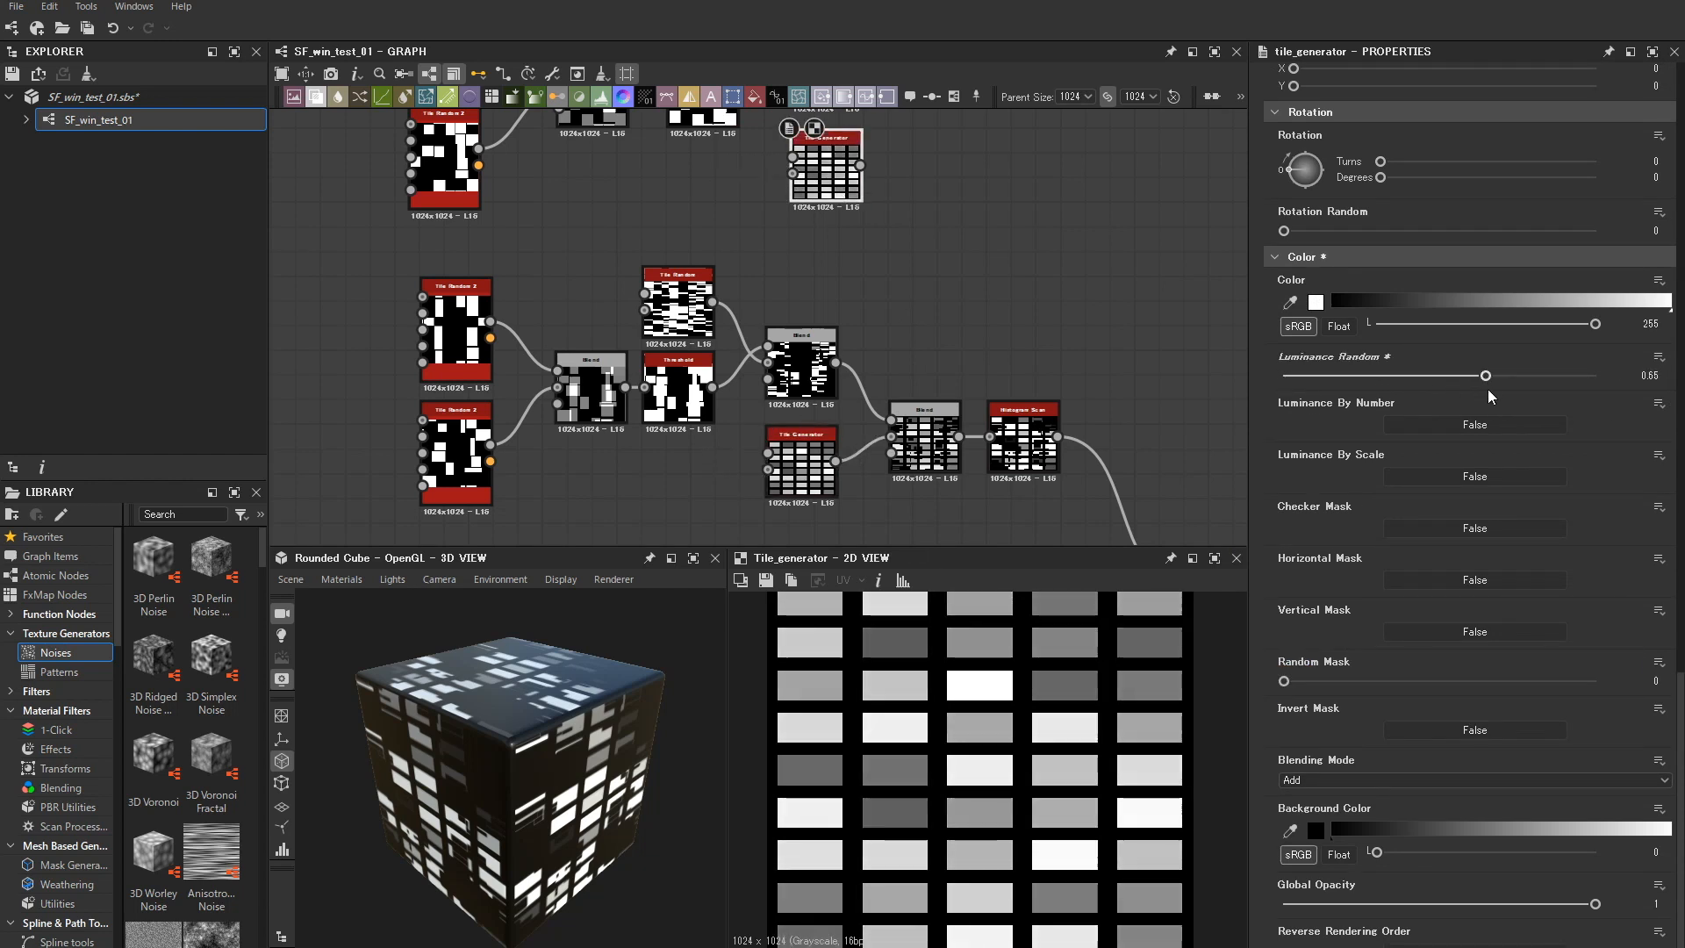
# - Add a Blend node combining the Multiply Blend and new Tile Generator outputs, with its blending mode set to Subtract
pyautogui.click(937, 454)
pyautogui.moveTo(976, 219); pyautogui.dragTo(911, 421, button='middle')
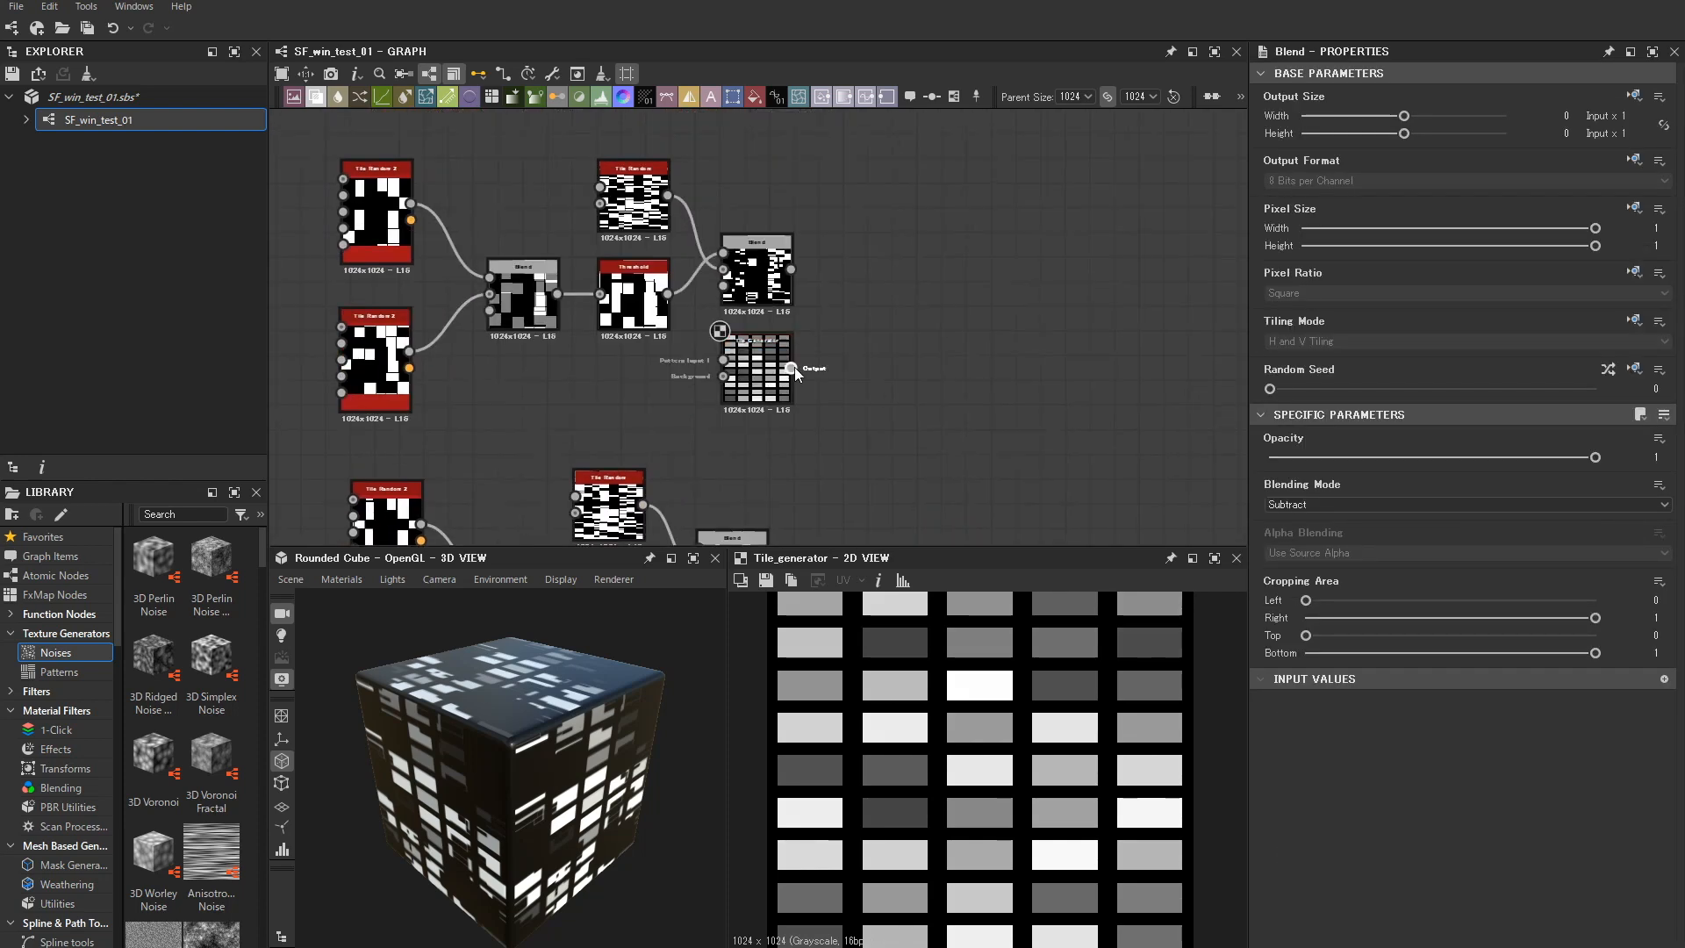
pyautogui.scroll(-1, 840, 367)
pyautogui.moveTo(830, 361); pyautogui.dragTo(937, 358)
pyautogui.moveTo(828, 279); pyautogui.dragTo(875, 306)
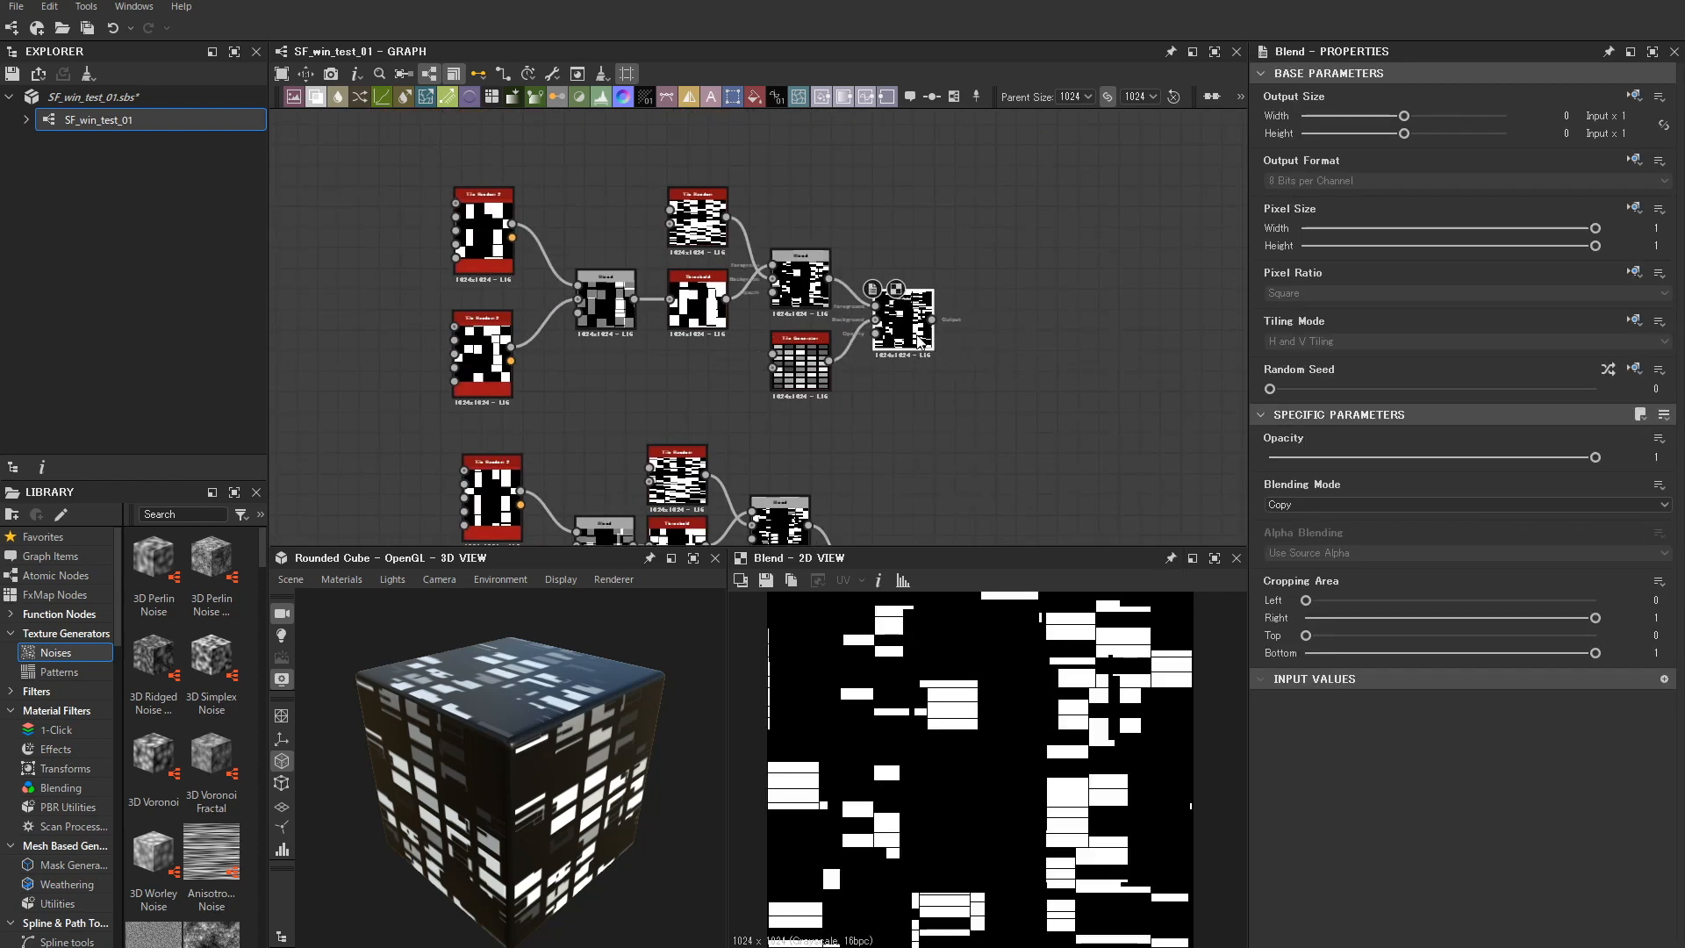
pyautogui.click(1324, 505)
pyautogui.click(1325, 523)
# - Add a Histogram Scan node connected to the output of the new Subtract Blend node
pyautogui.scroll(1, 1049, 757)
pyautogui.moveTo(1005, 473); pyautogui.dragTo(997, 348, button='middle')
pyautogui.scroll(3, 998, 423)
pyautogui.scroll(-3, 995, 447)
pyautogui.moveTo(924, 196); pyautogui.dragTo(972, 202)
pyautogui.write('his')
pyautogui.press('Down')
pyautogui.press('Return')
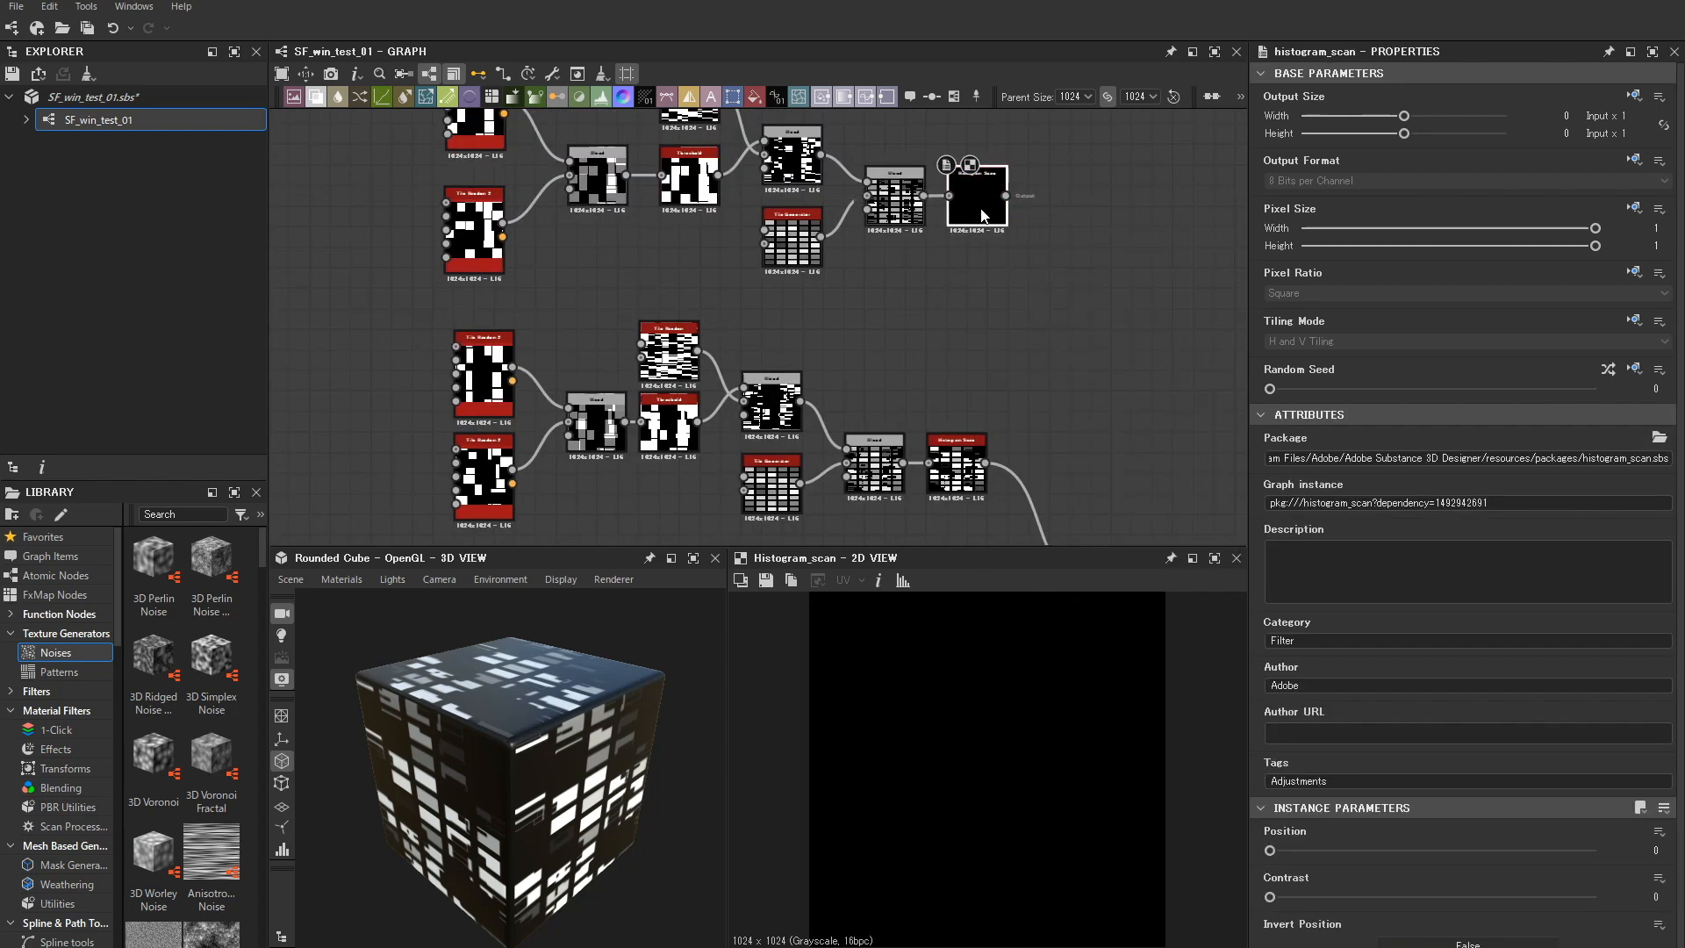
# - Set the new Histogram Scan node's Position to 0.48 and Contrast to 0.76
pyautogui.moveTo(898, 210); pyautogui.dragTo(888, 210)
pyautogui.click(962, 221)
pyautogui.scroll(-1, 1292, 794)
pyautogui.moveTo(1270, 837); pyautogui.dragTo(1358, 838)
pyautogui.moveTo(1271, 883); pyautogui.dragTo(1521, 885)
pyautogui.scroll(1, 1068, 341)
# - Move the existing window-pattern node chain down and away from the new chain to clear space above the Frame group
pyautogui.moveTo(1113, 505); pyautogui.dragTo(908, 152, button='middle')
pyautogui.moveTo(853, 384); pyautogui.dragTo(857, 255, button='middle')
pyautogui.scroll(-5, 857, 271)
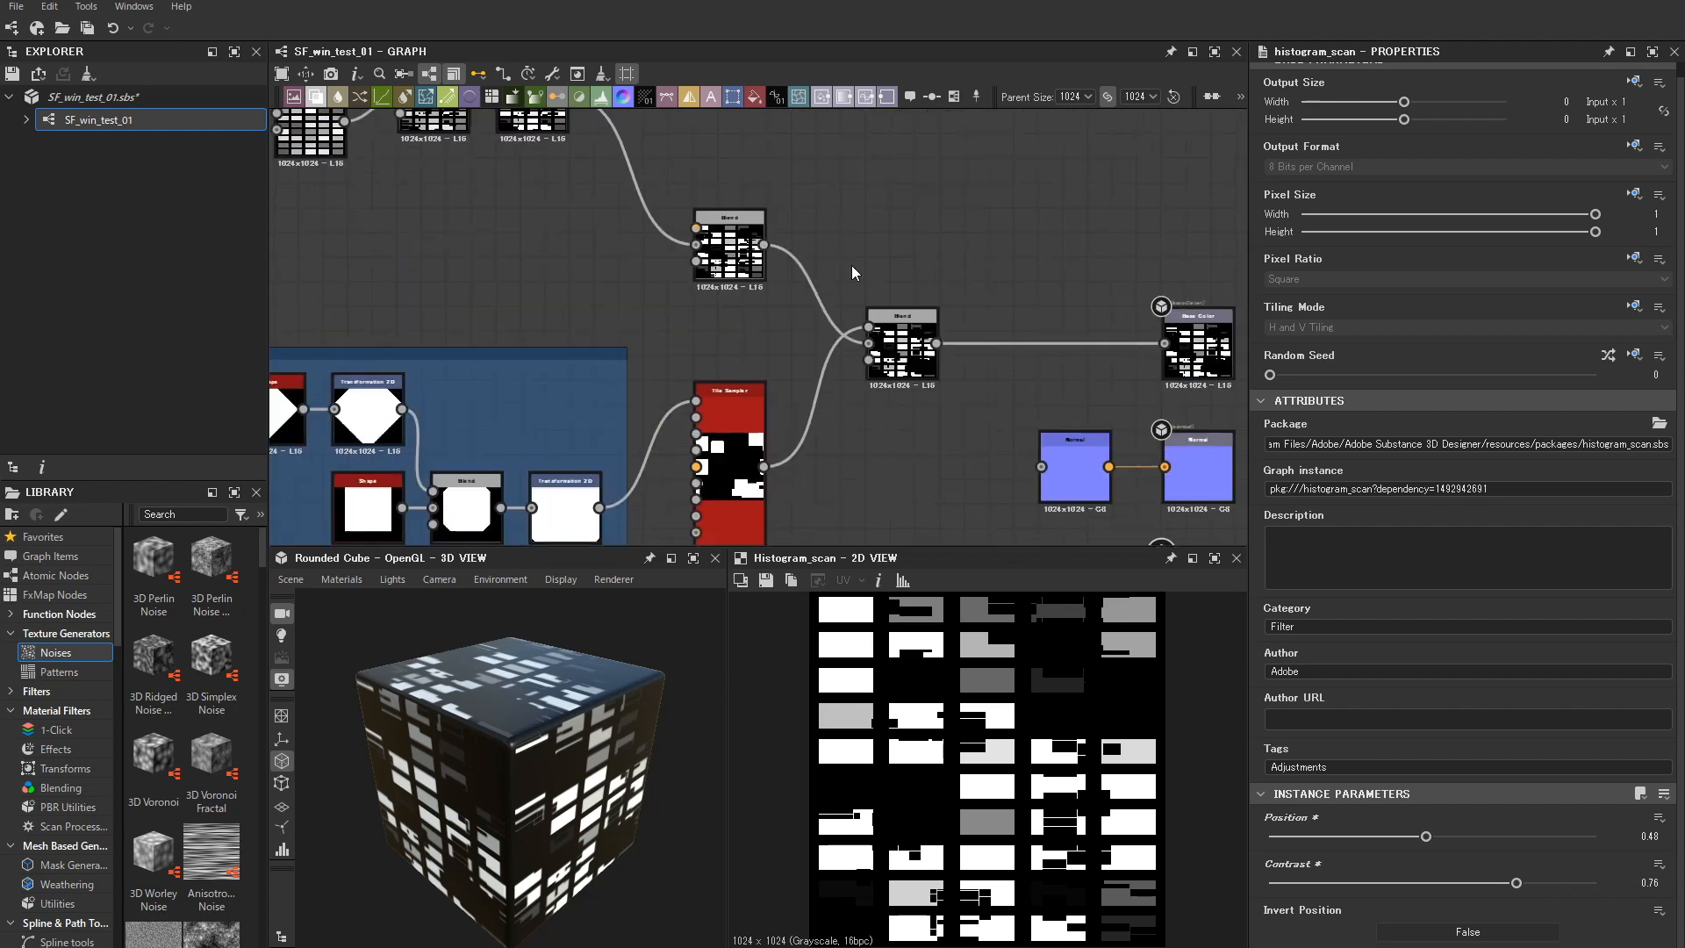
pyautogui.scroll(3, 789, 281)
pyautogui.scroll(3, 790, 293)
pyautogui.scroll(-3, 786, 290)
pyautogui.moveTo(786, 289); pyautogui.dragTo(955, 246, button='middle')
pyautogui.scroll(2, 937, 262)
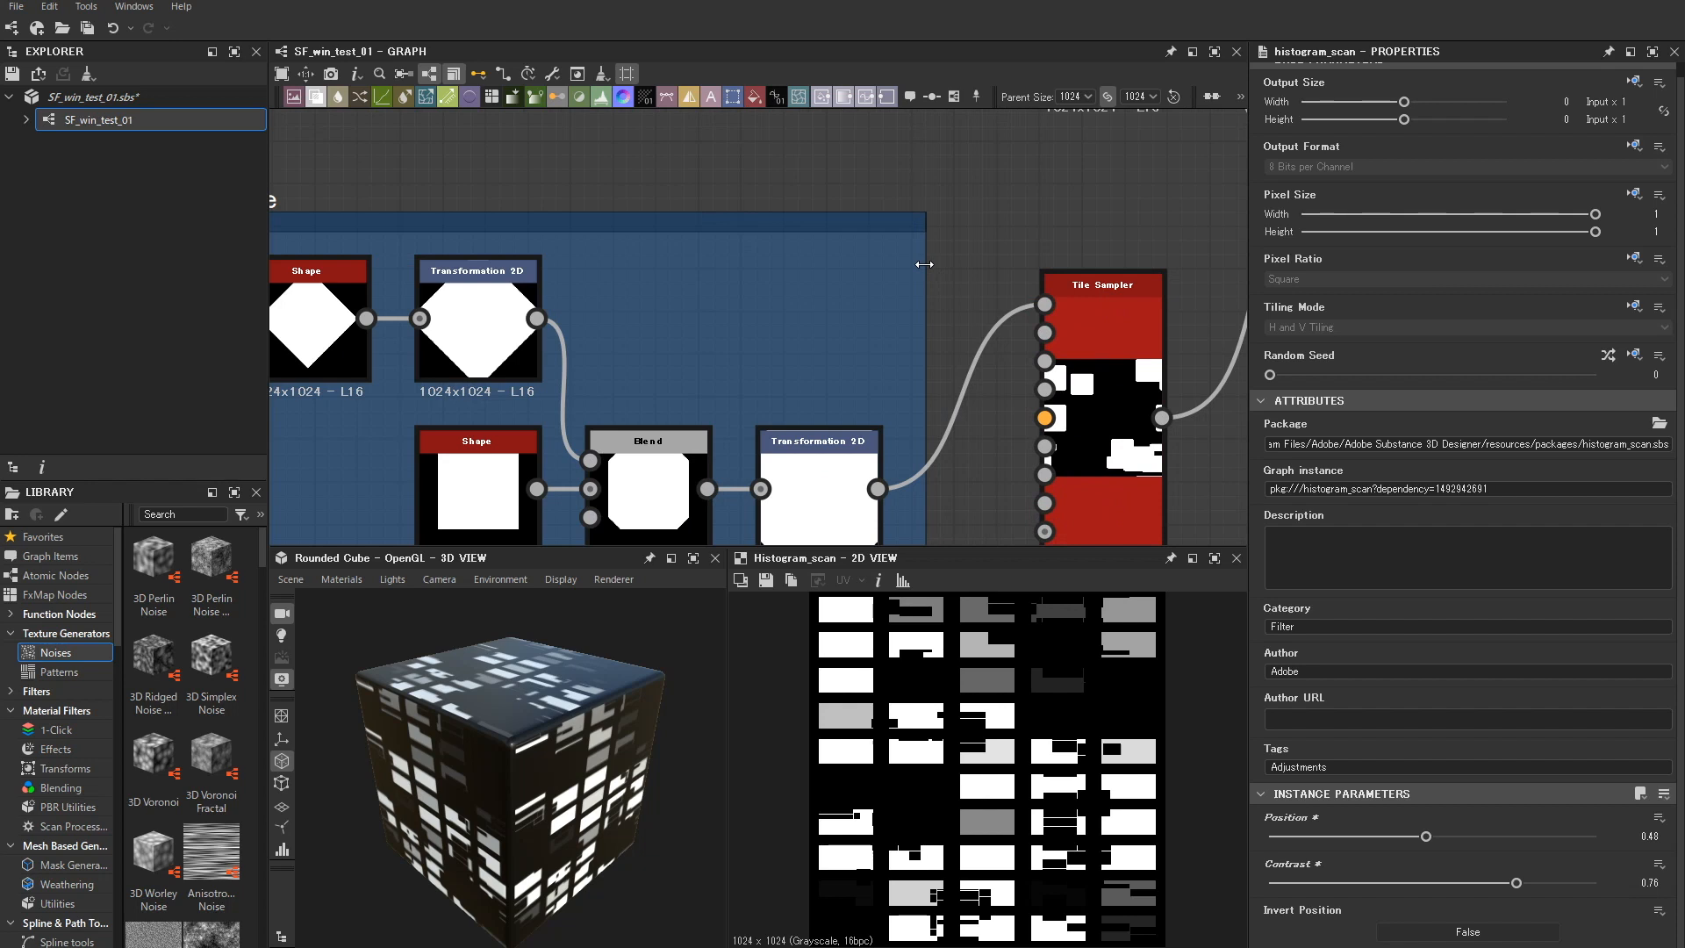
pyautogui.scroll(-4, 925, 264)
pyautogui.moveTo(887, 252); pyautogui.dragTo(856, 483, button='middle')
pyautogui.scroll(-2, 856, 482)
pyautogui.moveTo(838, 316); pyautogui.dragTo(521, 449)
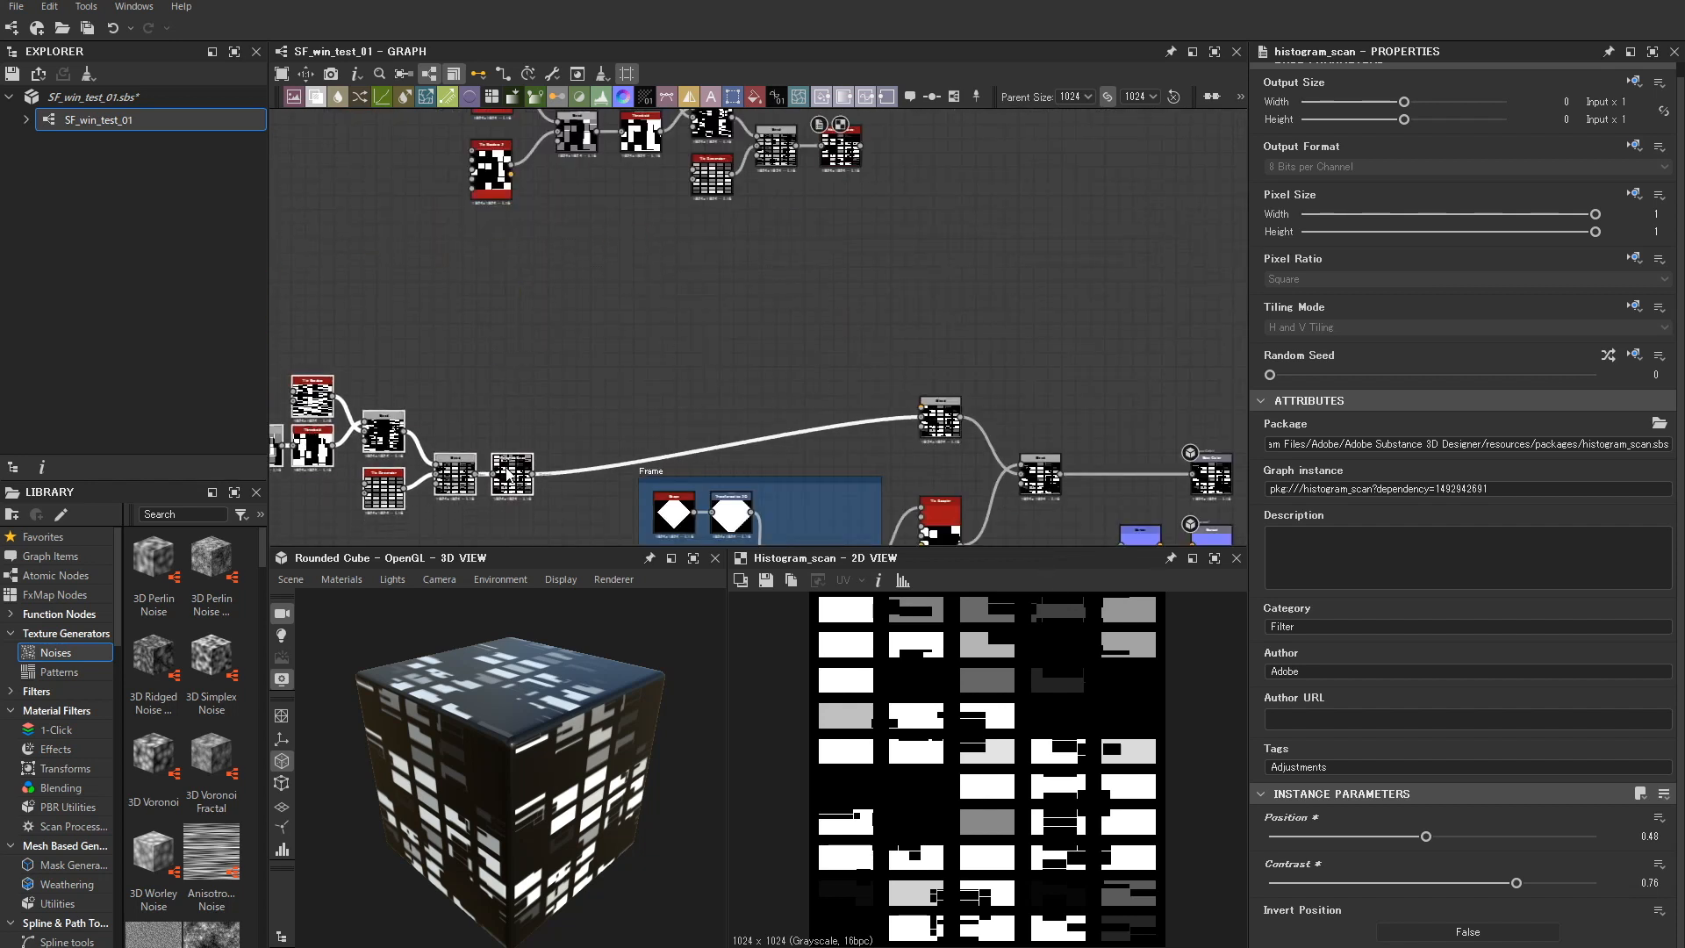
# - Add a square Shape node above the Frame group with Scale 0.9 and its angle at 45 degrees
pyautogui.press('space')
pyautogui.write('sha')
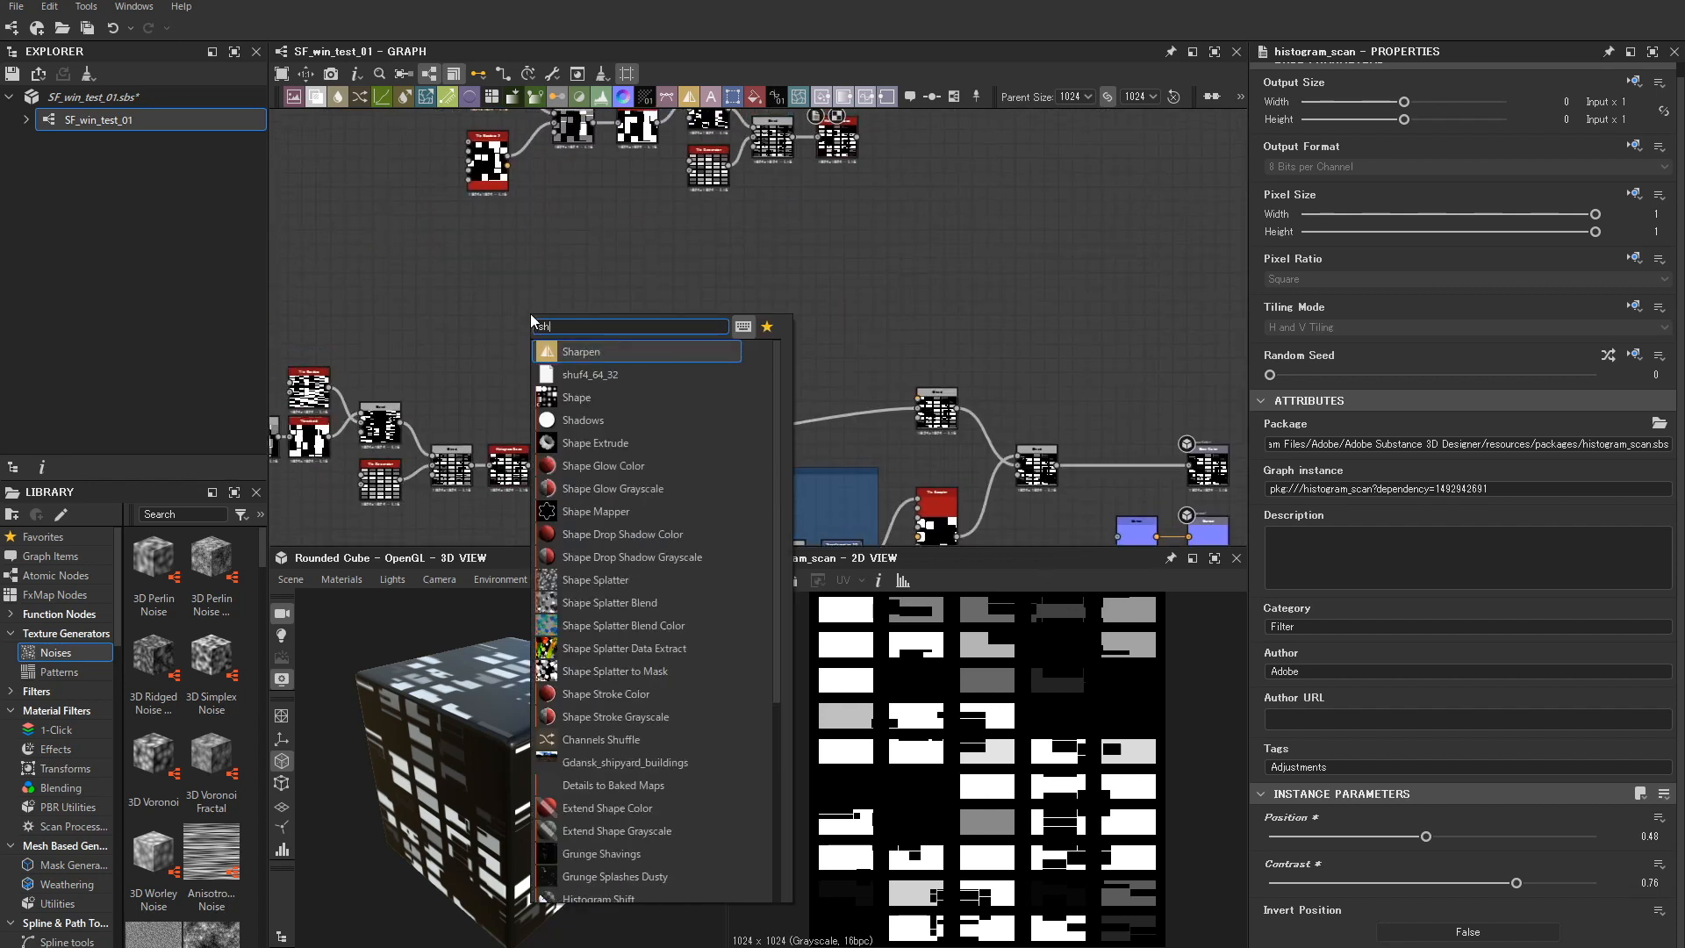
pyautogui.press('Down')
pyautogui.press('Down')
pyautogui.press('Return')
pyautogui.moveTo(518, 291); pyautogui.dragTo(633, 264)
pyautogui.scroll(-5, 1501, 633)
pyautogui.moveTo(1595, 668)
pyautogui.mouseDown()
pyautogui.moveTo(1531, 683)
pyautogui.moveTo(1456, 671)
pyautogui.moveTo(1563, 669)
pyautogui.mouseUp()
pyautogui.press('Return')
# - Add a second square Shape node below the rotated one and reduce its scale slightly
pyautogui.scroll(3, 876, 312)
pyautogui.scroll(2, 728, 355)
pyautogui.moveTo(728, 355); pyautogui.dragTo(775, 290, button='middle')
pyautogui.scroll(-3, 772, 285)
pyautogui.moveTo(735, 195); pyautogui.dragTo(736, 355, button='middle')
pyautogui.press('space')
pyautogui.write('shape')
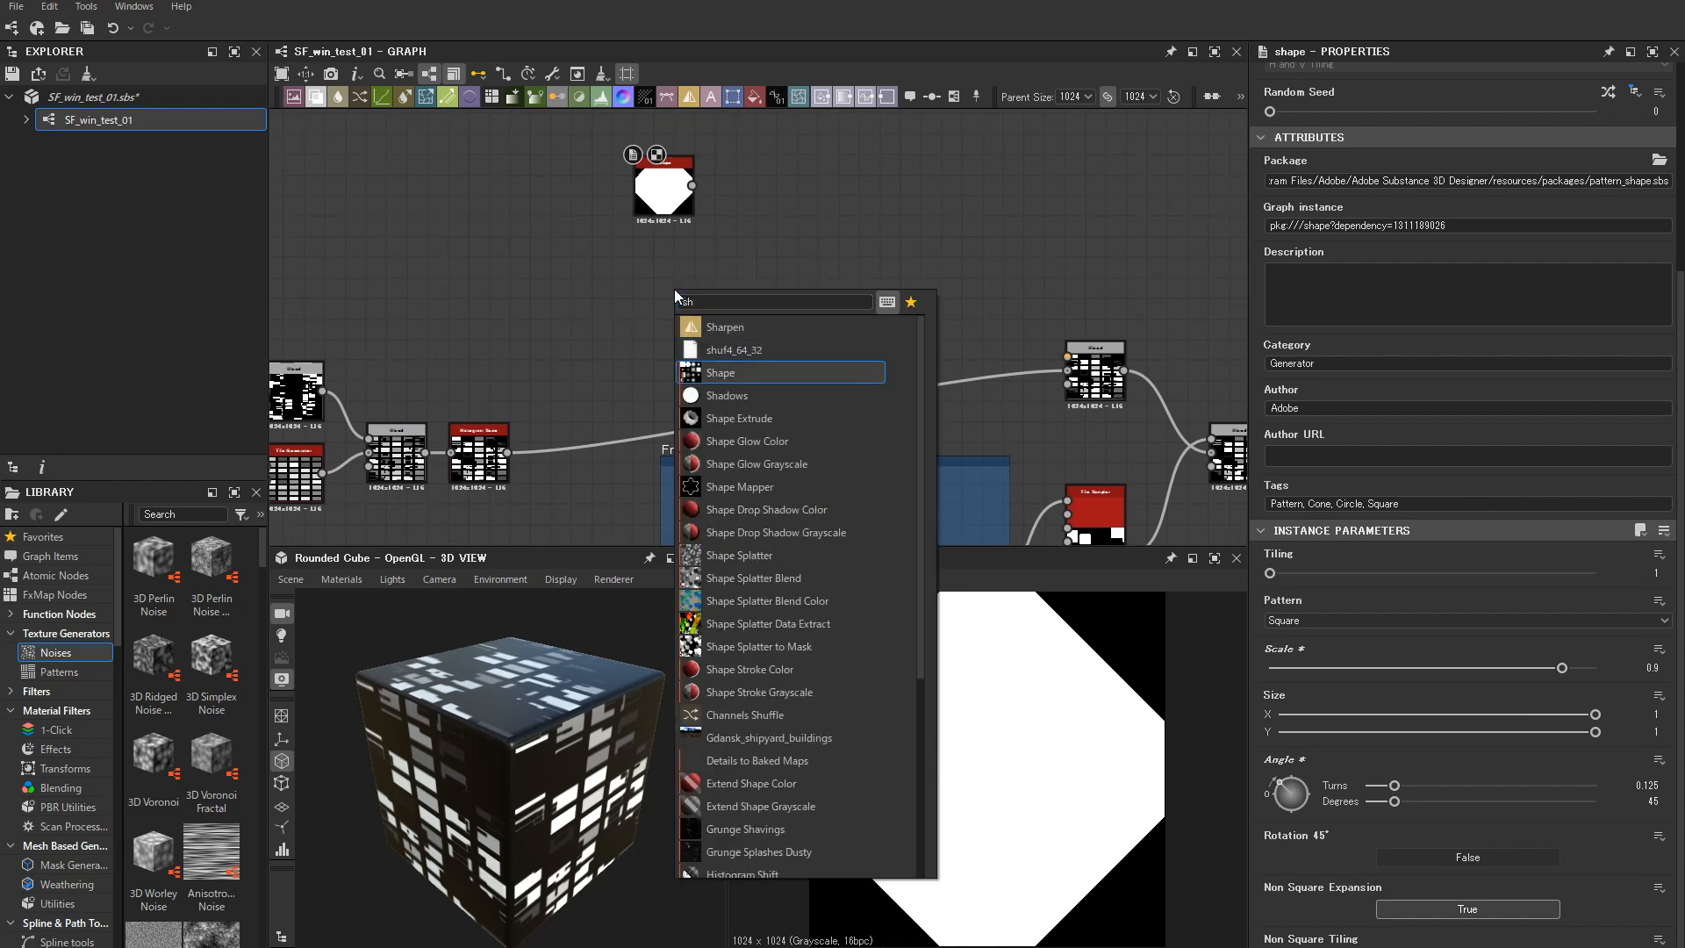
pyautogui.press('Return')
pyautogui.scroll(-3, 702, 263)
pyautogui.moveTo(1549, 669); pyautogui.dragTo(1525, 672)
# - Combine the two Shape nodes in a new Blend node with its blending mode set to Min (Darken)
pyautogui.scroll(5, 702, 450)
pyautogui.click(981, 465)
pyautogui.scroll(-3, 877, 140)
pyautogui.moveTo(877, 141); pyautogui.dragTo(850, 340, button='middle')
pyautogui.moveTo(772, 262); pyautogui.dragTo(779, 261)
pyautogui.press('Return')
pyautogui.moveTo(748, 179); pyautogui.dragTo(787, 253)
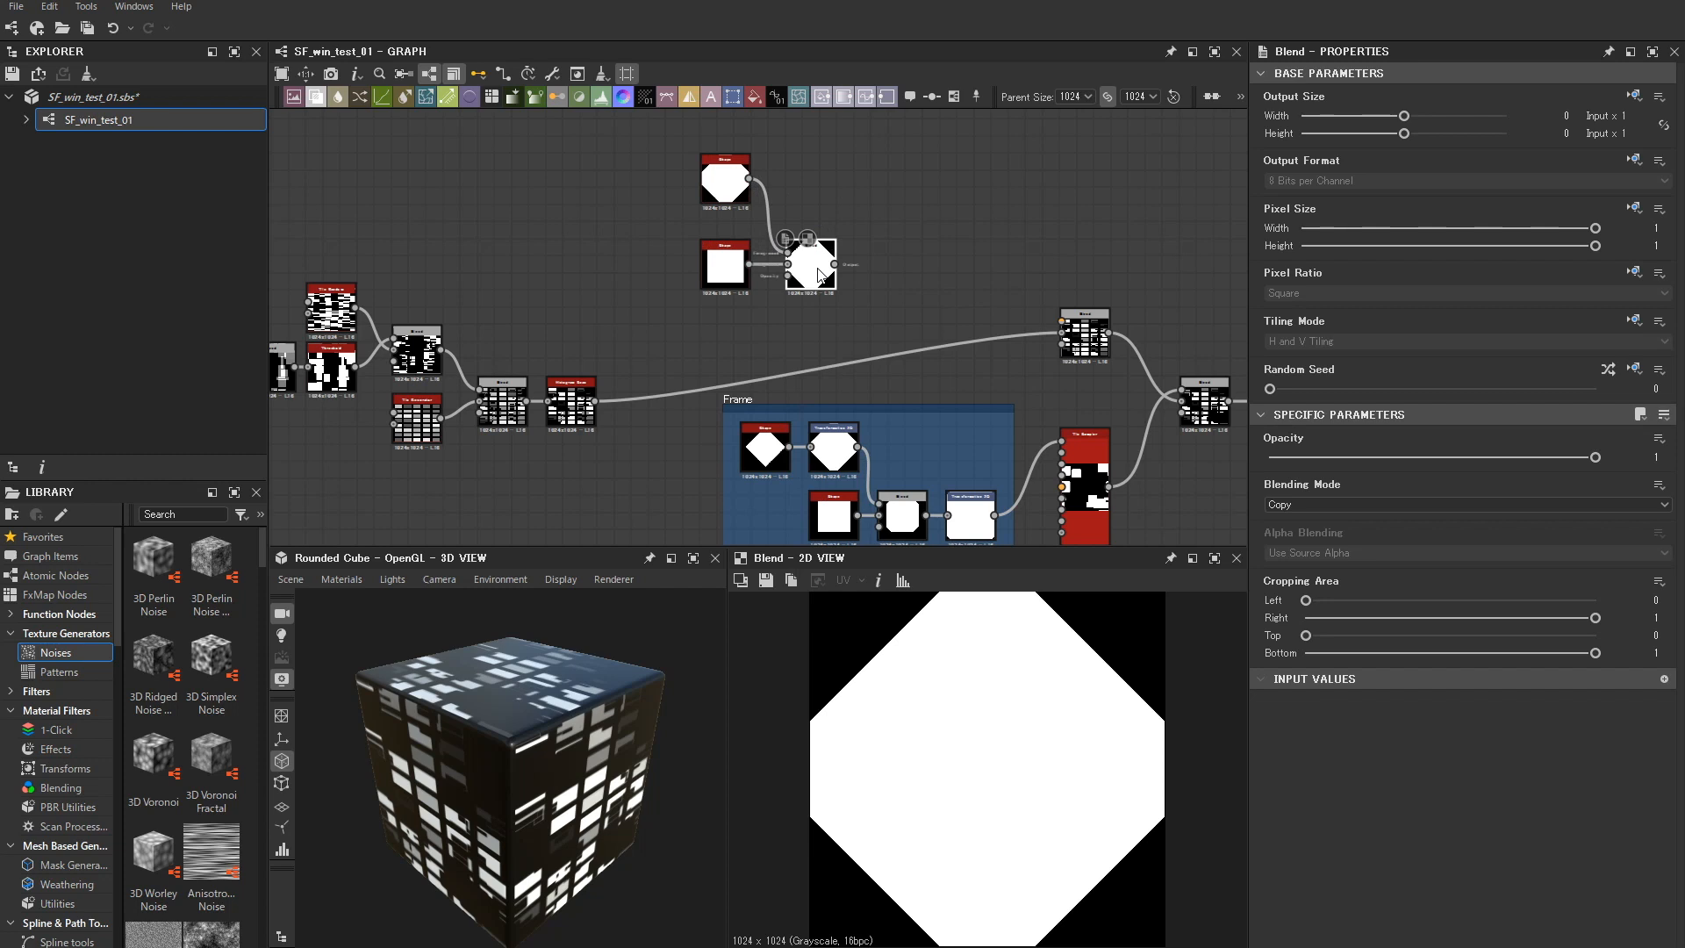
pyautogui.click(1339, 504)
pyautogui.click(1326, 581)
# - Add a Transformation 2D node after the Min (Darken) Blend and enlarge the shape with its transform handles
pyautogui.scroll(1, 1044, 685)
pyautogui.scroll(2, 986, 508)
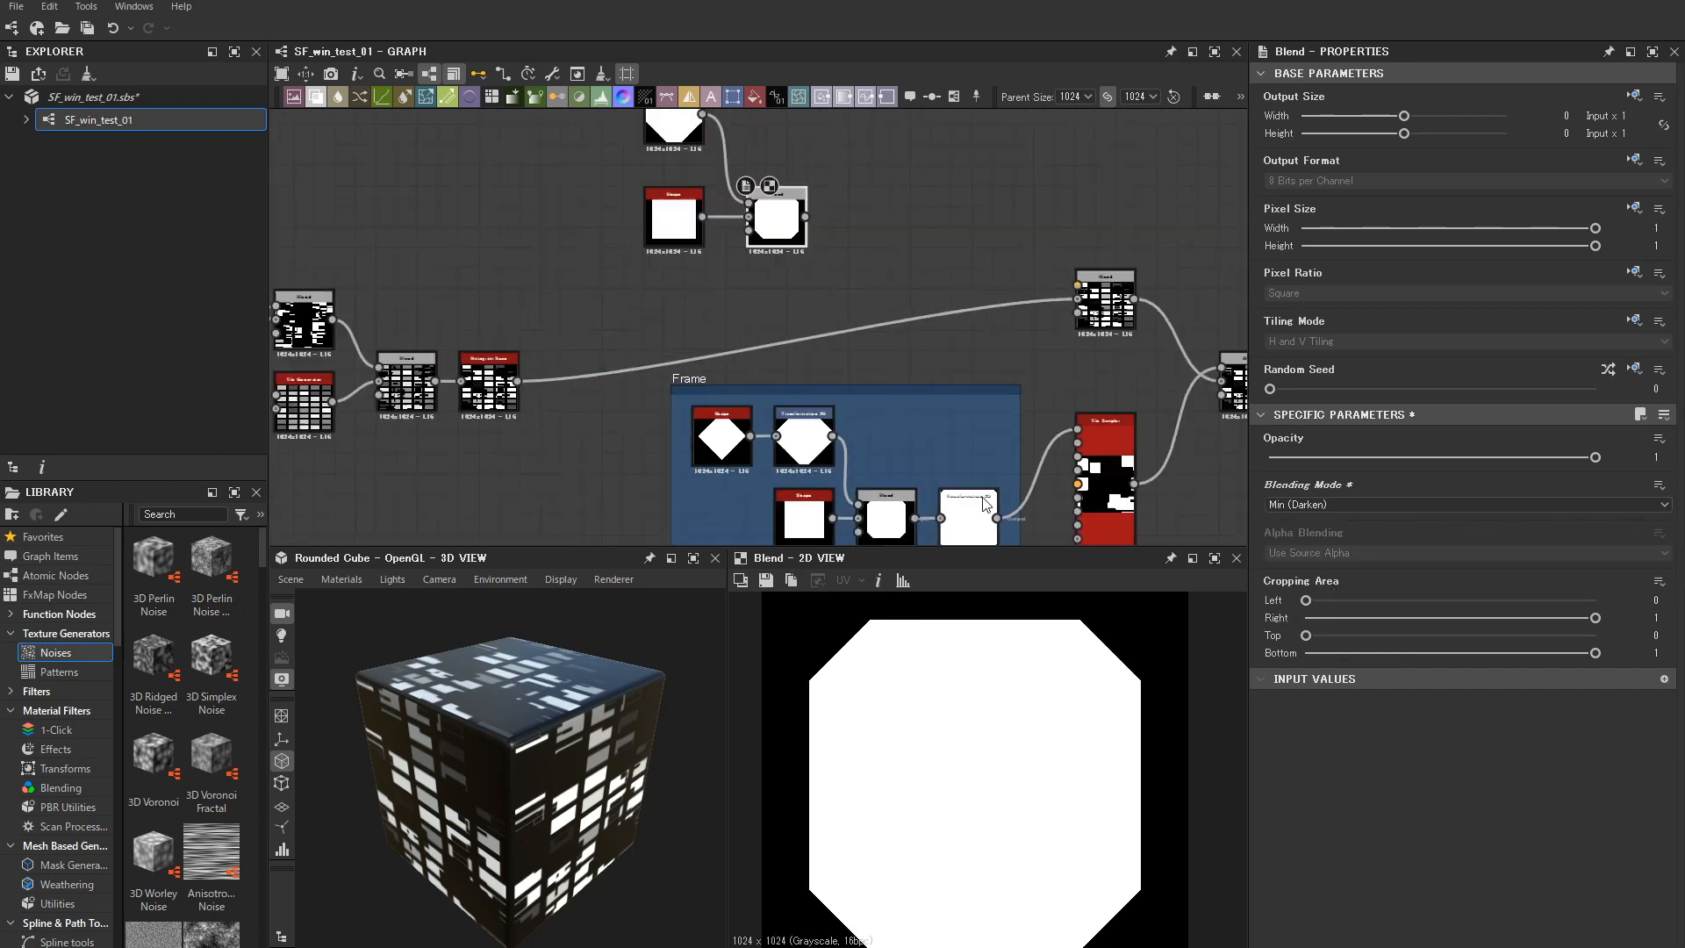
pyautogui.scroll(-2, 1018, 688)
pyautogui.moveTo(806, 217); pyautogui.dragTo(824, 217)
pyautogui.click(895, 459)
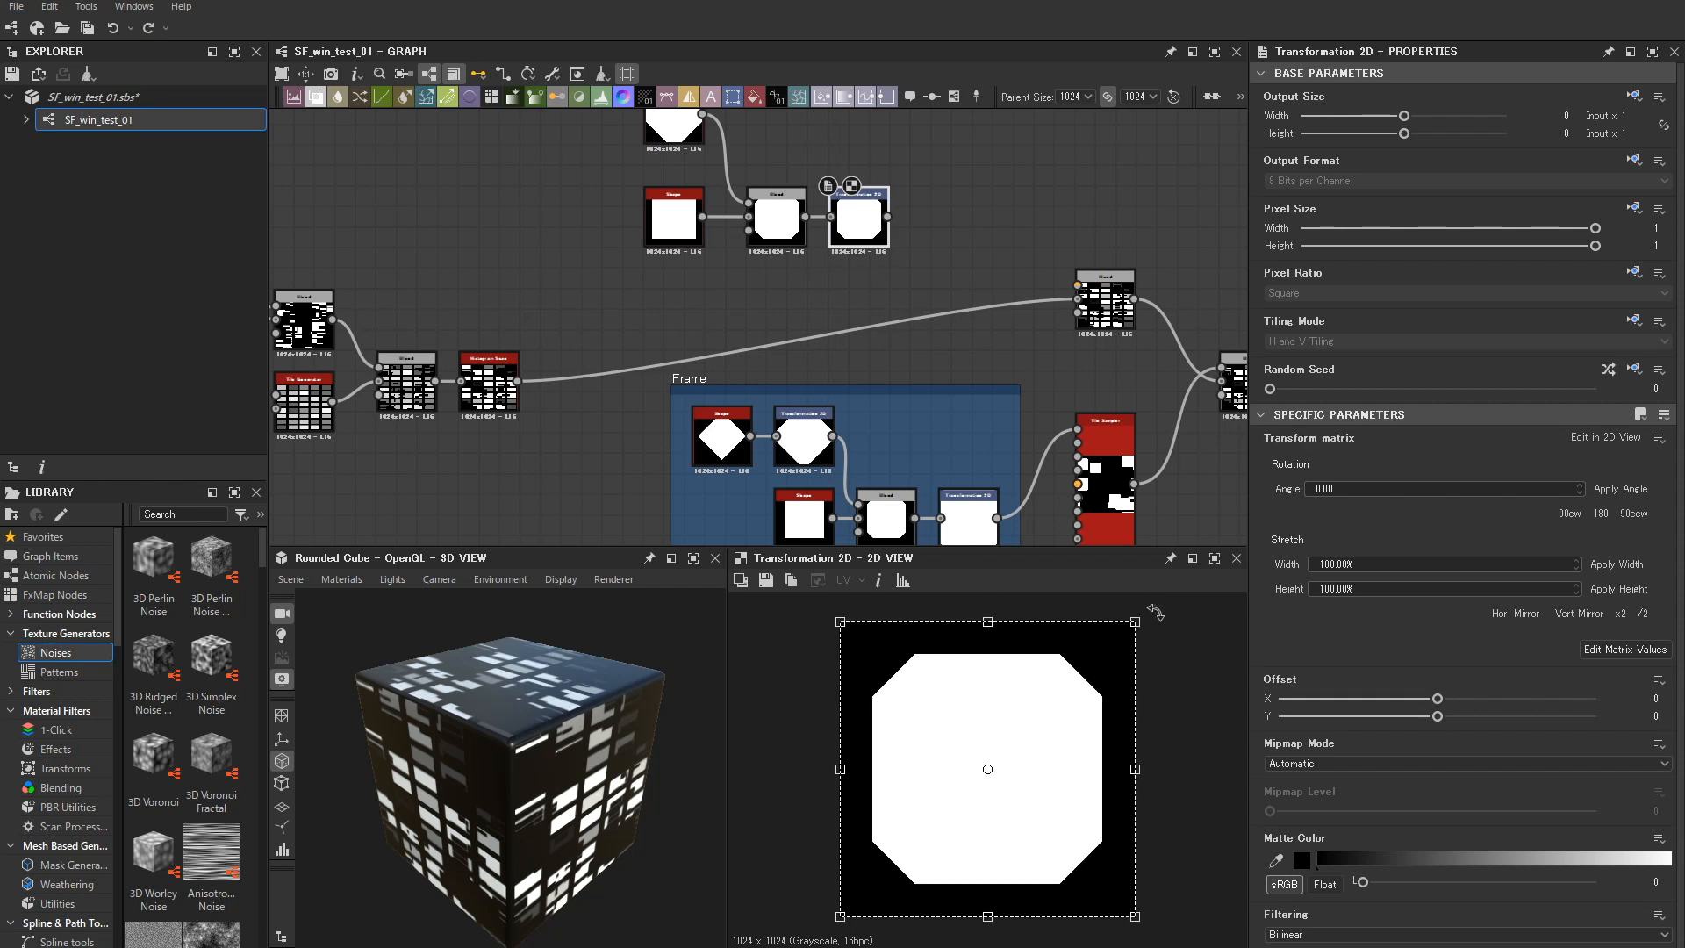
pyautogui.moveTo(1136, 623); pyautogui.dragTo(1159, 614)
# - Scale the new Transformation 2D output up further, using the framed Transformation 2D node as reference
pyautogui.scroll(2, 1034, 429)
pyautogui.moveTo(1034, 429); pyautogui.dragTo(916, 366, button='middle')
pyautogui.doubleClick(932, 410)
pyautogui.scroll(-3, 942, 307)
pyautogui.doubleClick(821, 211)
pyautogui.scroll(-2, 1109, 669)
pyautogui.moveTo(1112, 645); pyautogui.dragTo(1134, 621)
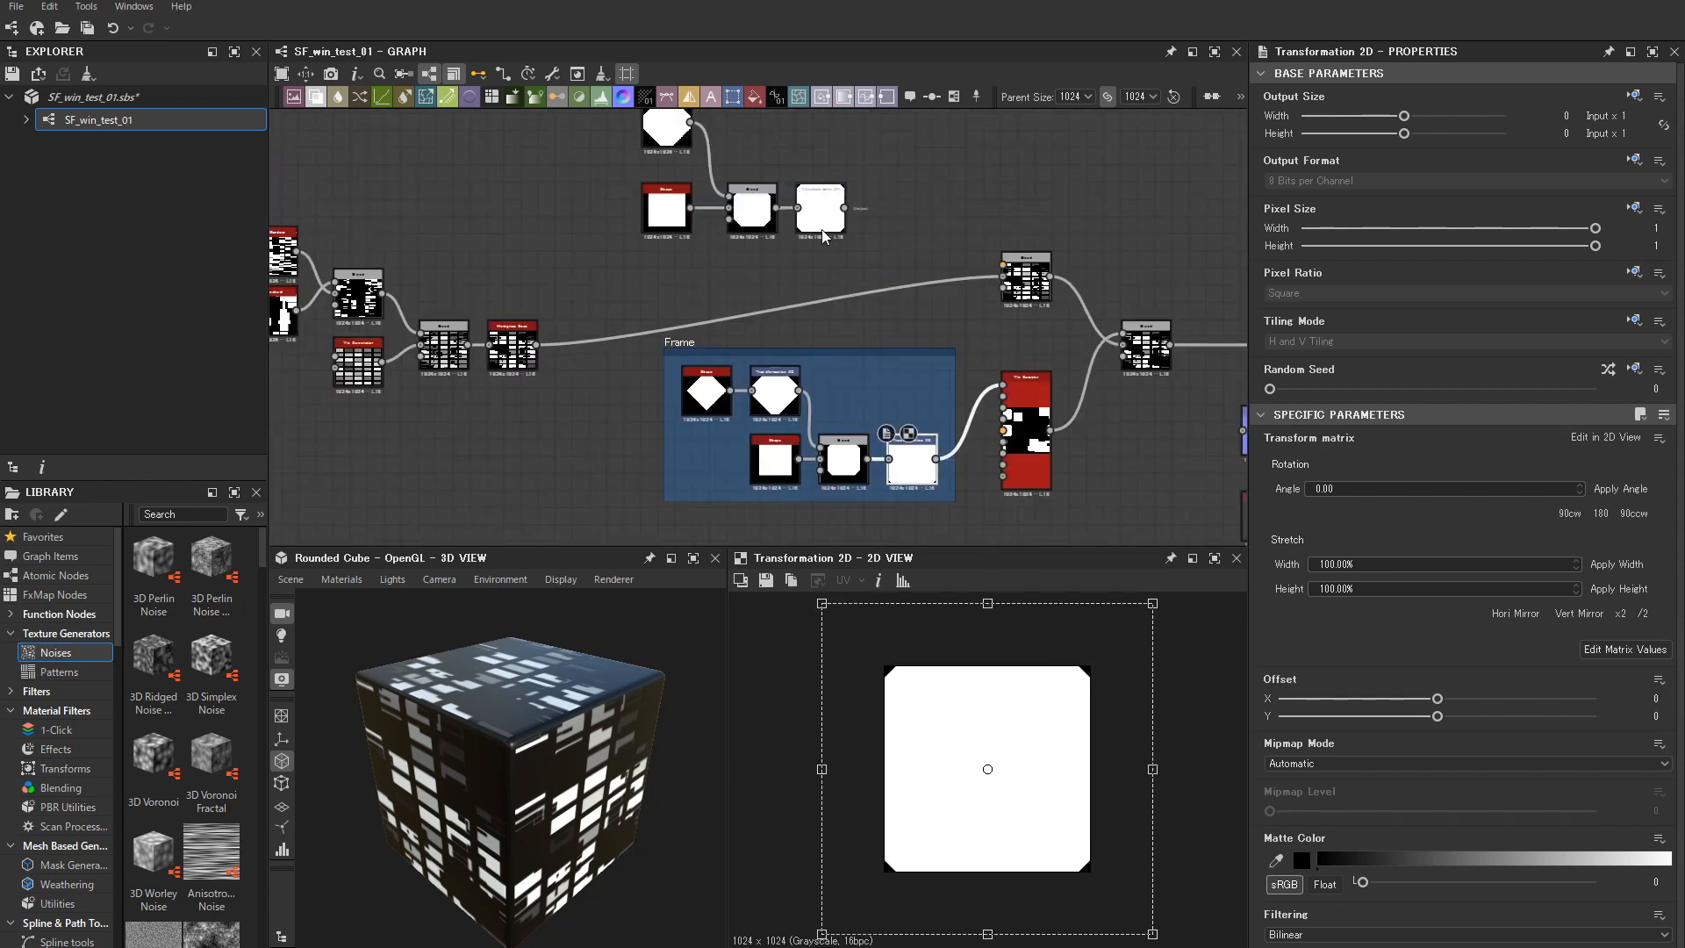
# - Add a Tile Sampler node fed by the new Transformation 2D node's output
pyautogui.scroll(3, 1113, 439)
pyautogui.scroll(-2, 1116, 439)
pyautogui.moveTo(941, 195); pyautogui.dragTo(965, 296, button='middle')
pyautogui.moveTo(817, 262); pyautogui.dragTo(853, 251)
pyautogui.write('til')
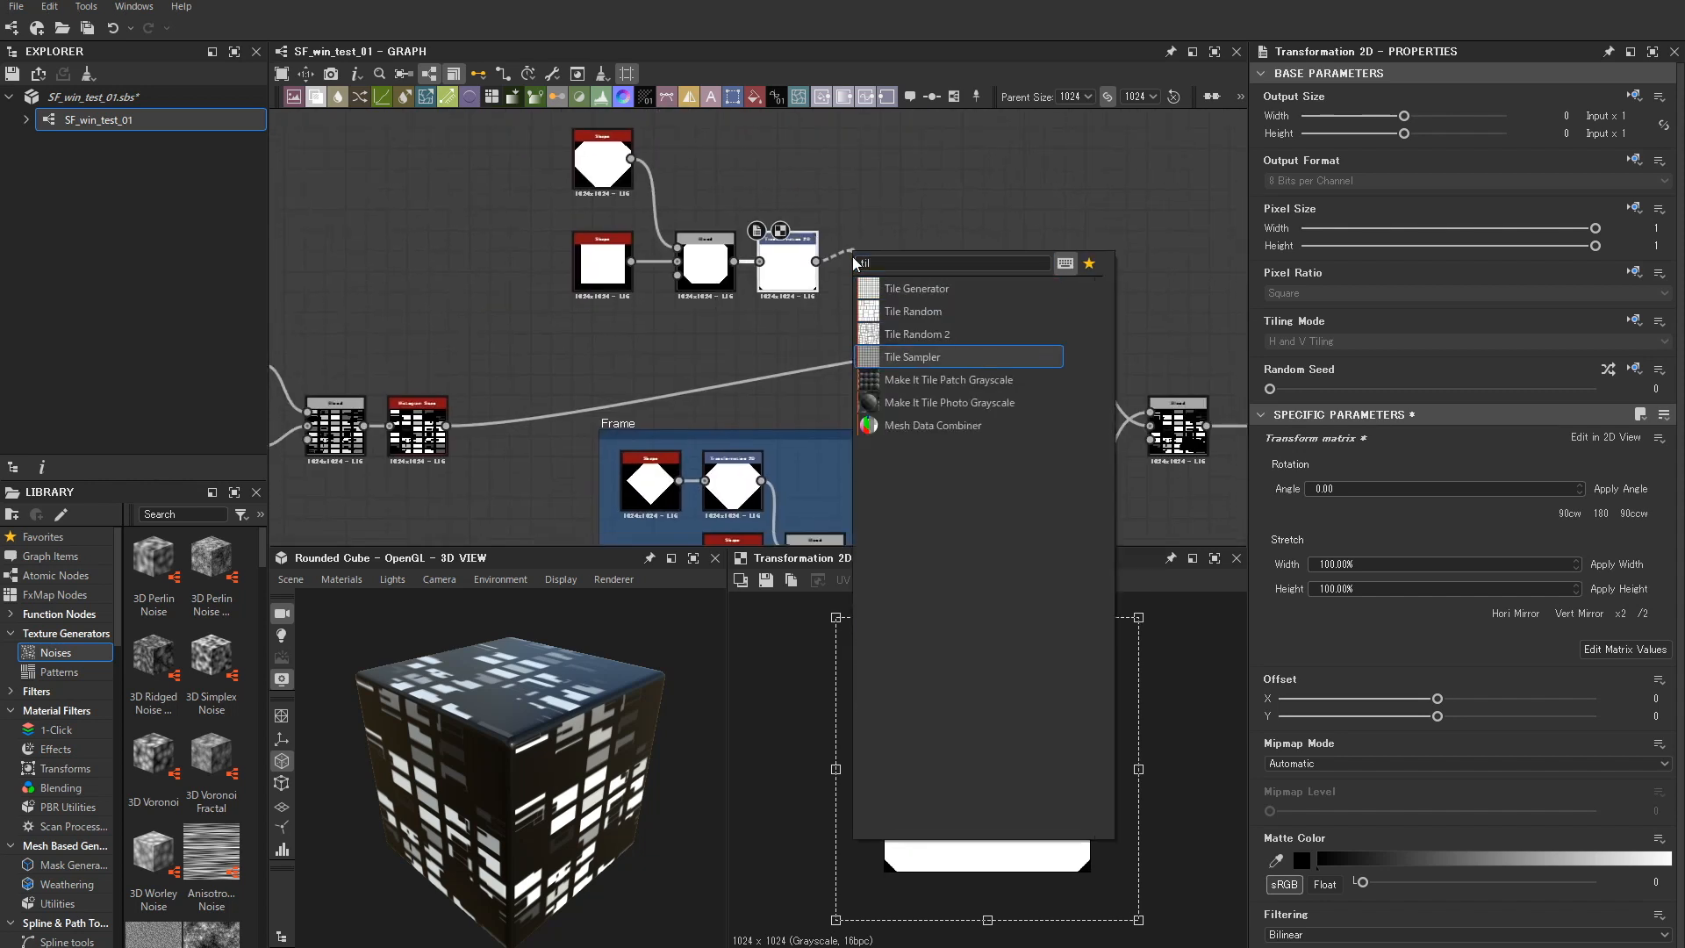
pyautogui.press('Return')
pyautogui.moveTo(819, 264); pyautogui.dragTo(788, 344, button='middle')
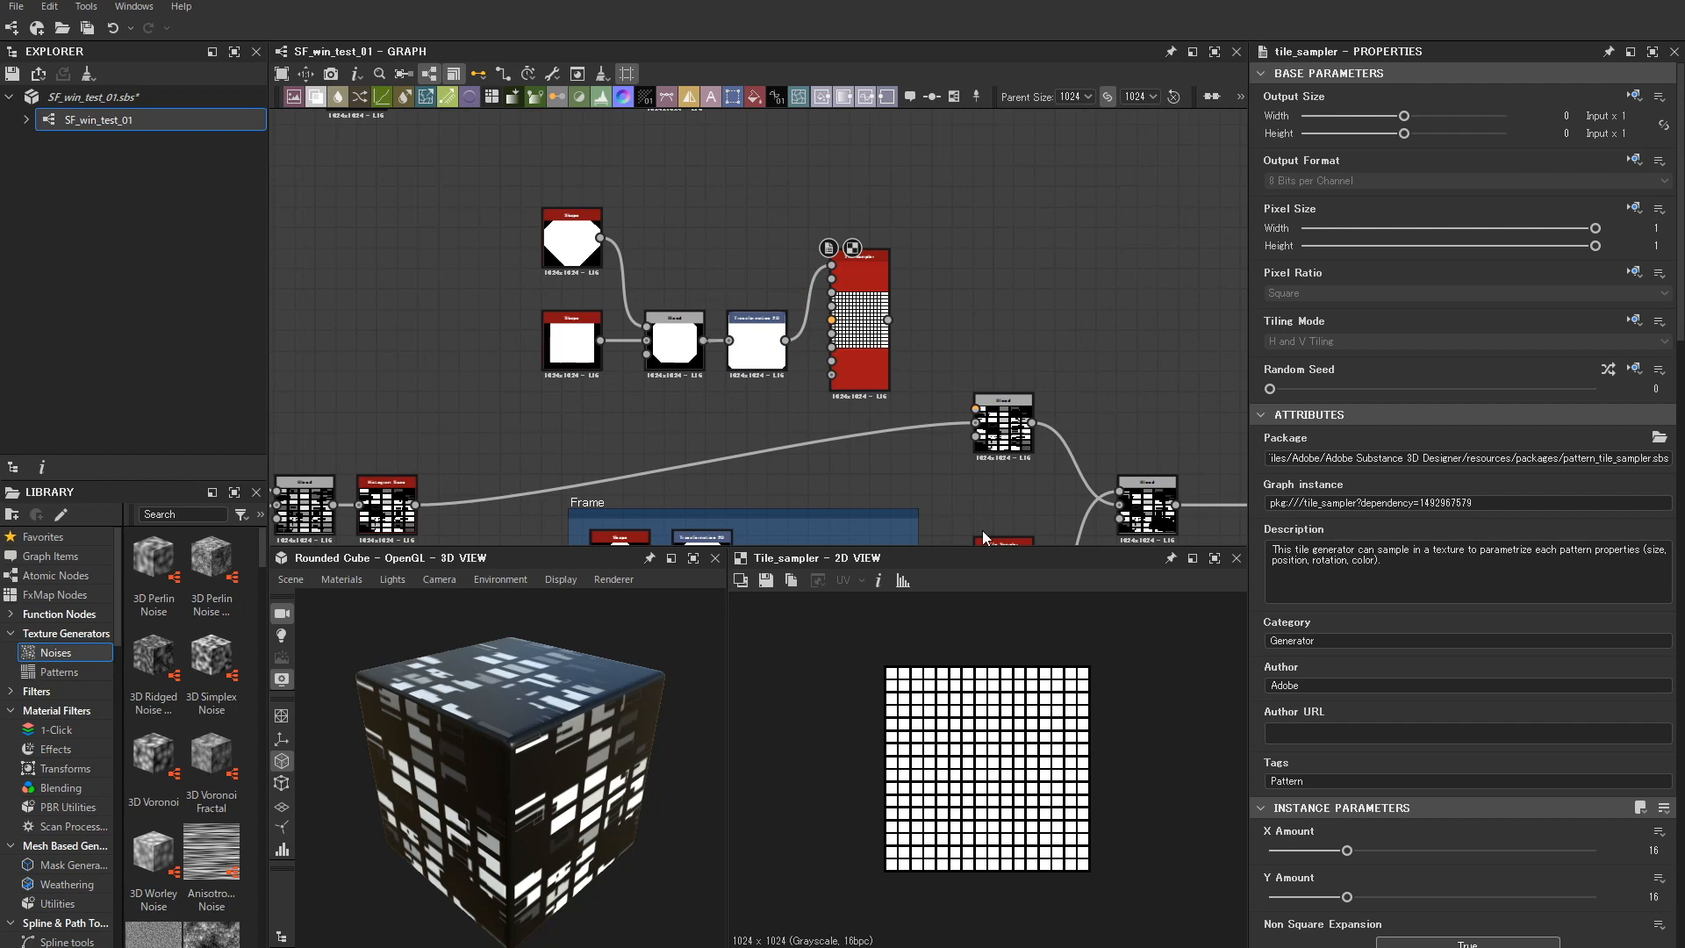
# - Set the new Tile Sampler's pattern to Pattern Input and both X Amount and Y Amount to 3
pyautogui.scroll(5, 1113, 625)
pyautogui.scroll(-3, 1561, 605)
pyautogui.click(1421, 807)
pyautogui.click(1354, 823)
pyautogui.moveTo(958, 530); pyautogui.dragTo(856, 312, button='middle')
pyautogui.scroll(4, 859, 345)
pyautogui.scroll(-3, 884, 389)
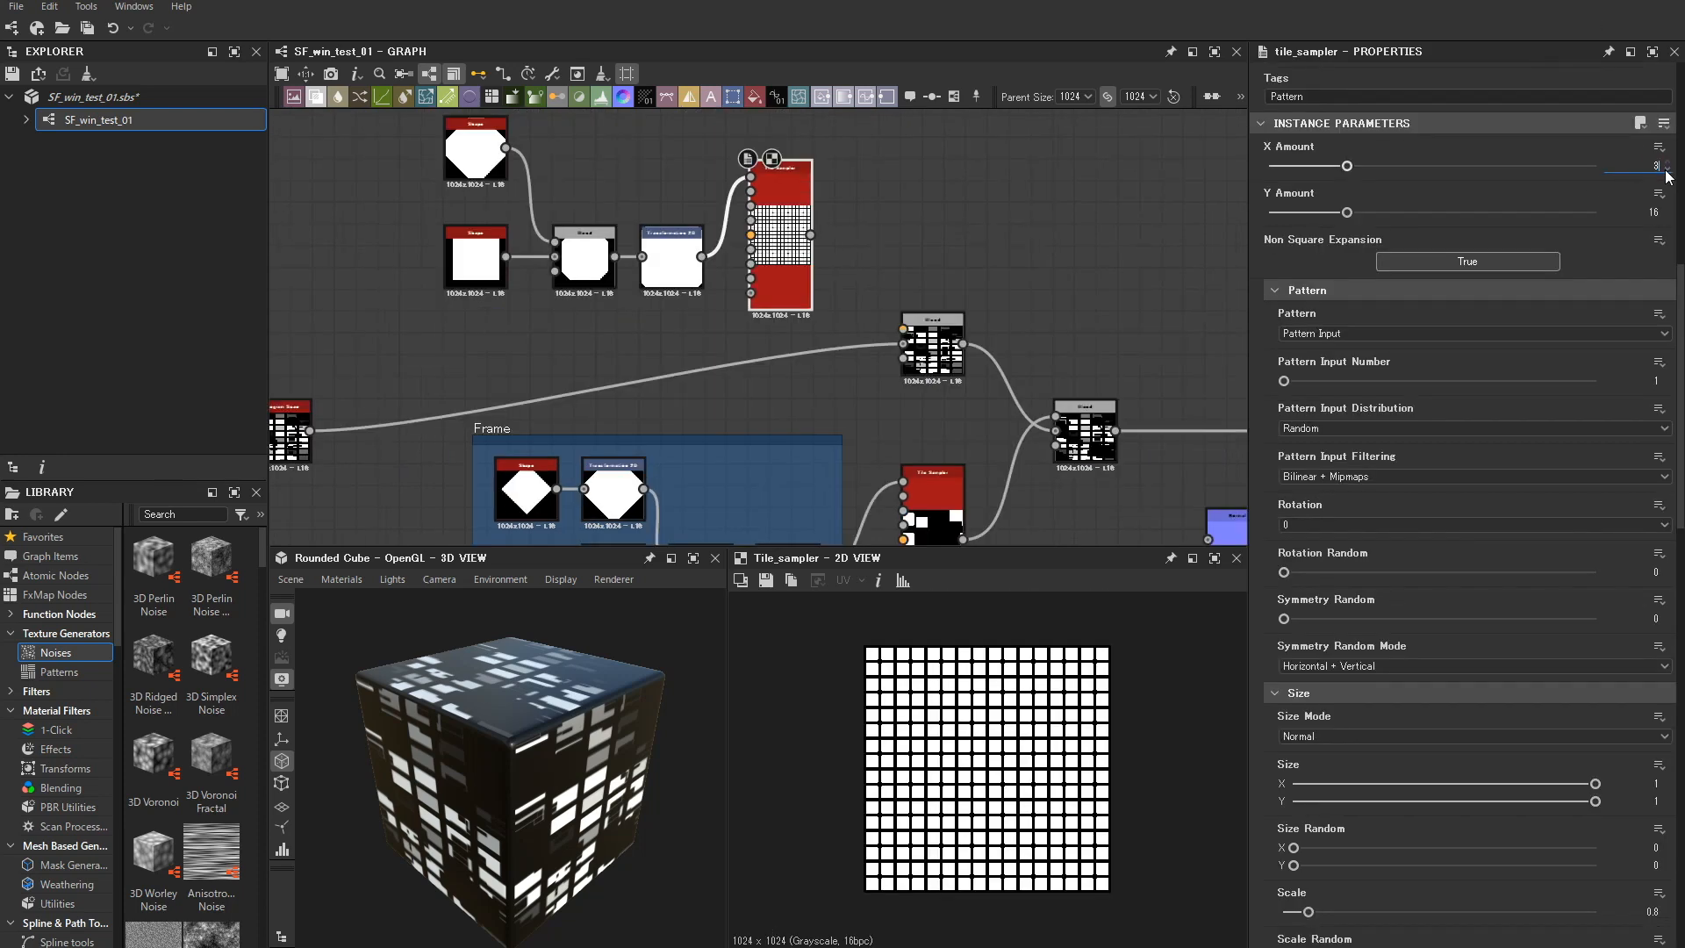
pyautogui.press('Return')
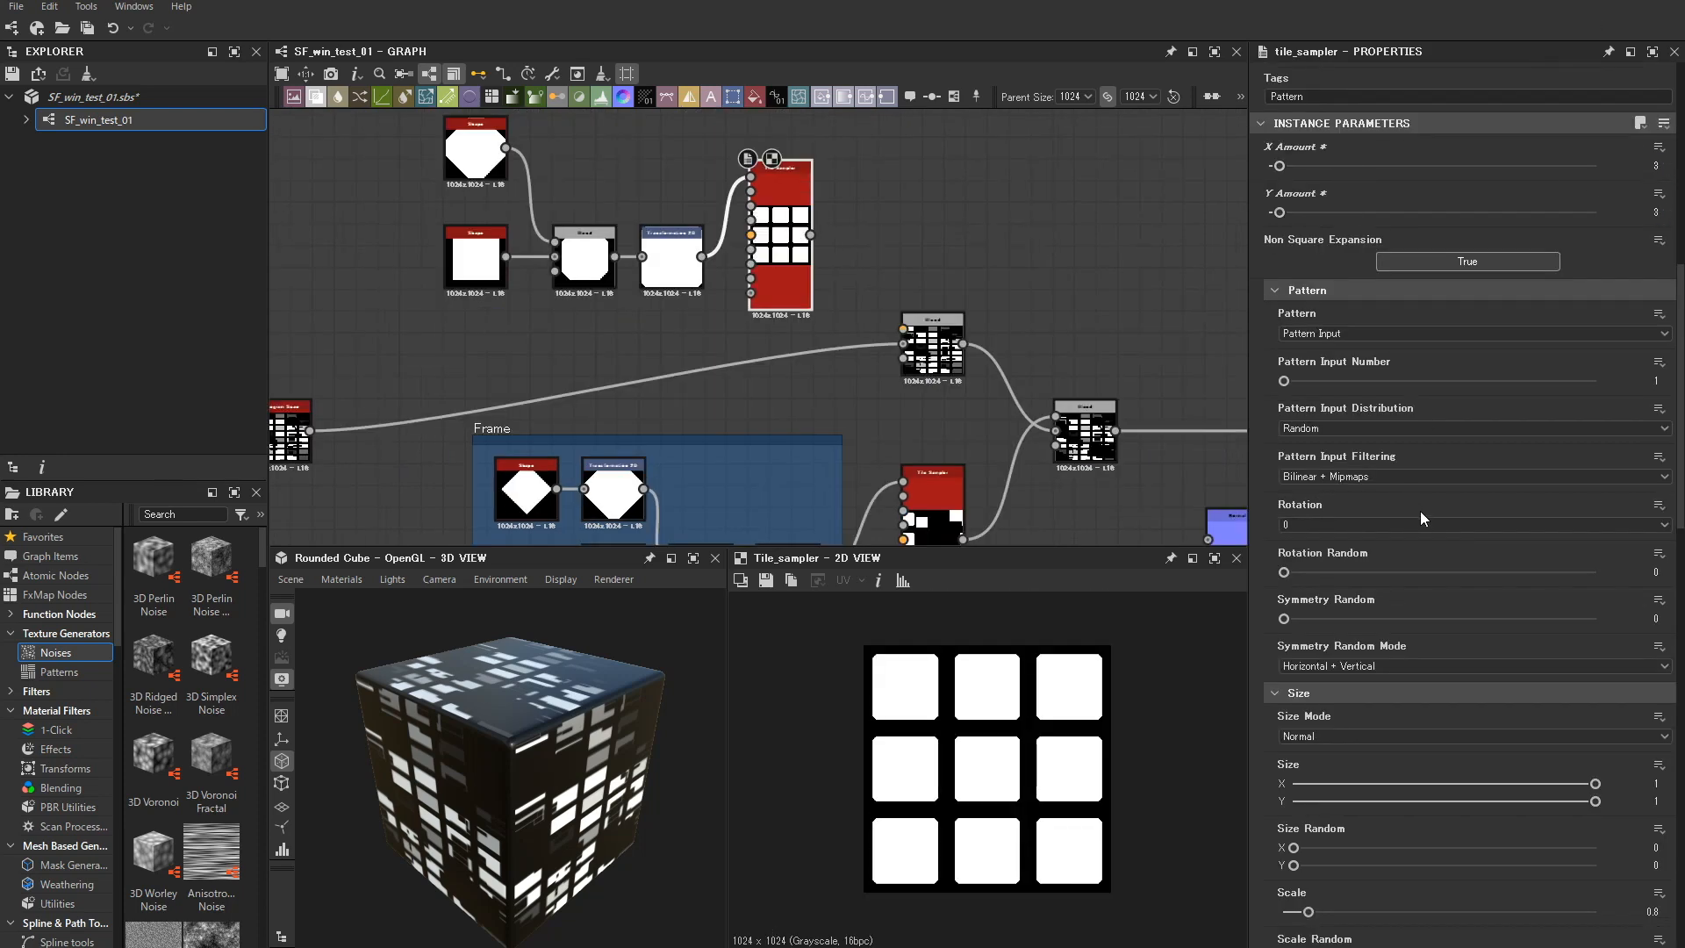
# - Set the new Tile Sampler's Size Random to X 0.29 and Y 0.52, and its Position Random to 3.51
pyautogui.moveTo(986, 379); pyautogui.dragTo(986, 311, button='middle')
pyautogui.scroll(-8, 1607, 674)
pyautogui.scroll(-6, 1456, 702)
pyautogui.moveTo(1356, 697); pyautogui.dragTo(1395, 698)
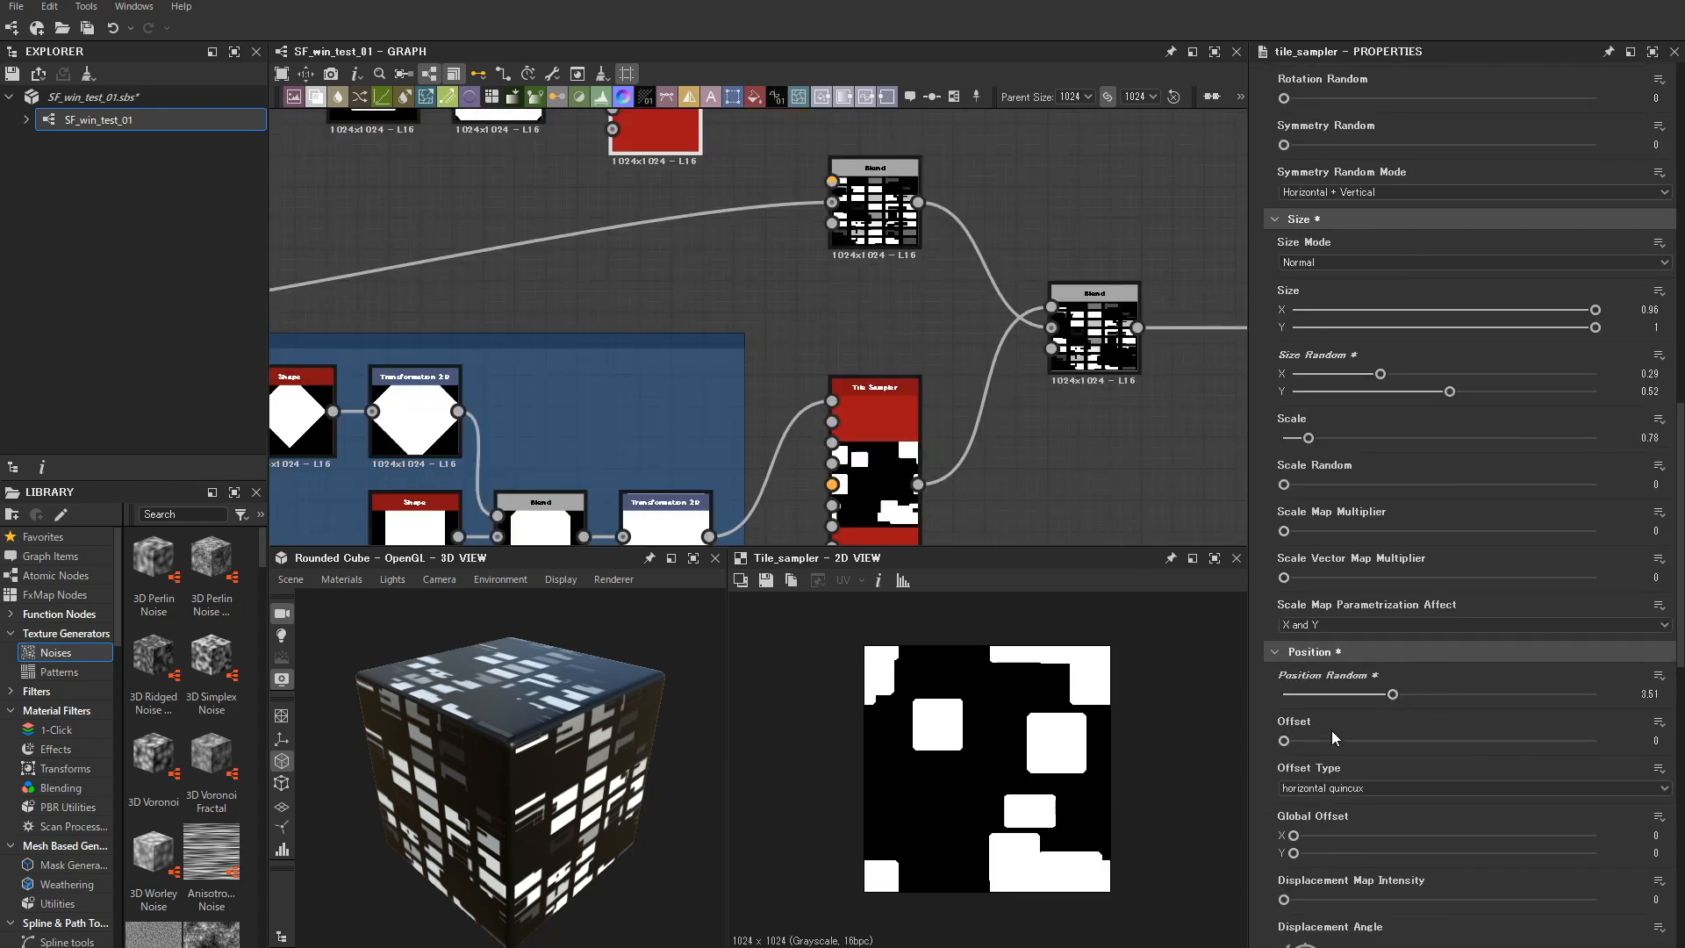
# - Add a Blend node combining the new Histogram Scan and Tile Sampler outputs, with its blending mode set to Subtract
pyautogui.moveTo(839, 294); pyautogui.dragTo(812, 357, button='middle')
pyautogui.scroll(-3, 811, 357)
pyautogui.click(959, 377)
pyautogui.scroll(-2, 917, 264)
pyautogui.moveTo(904, 148); pyautogui.dragTo(907, 338, button='middle')
pyautogui.doubleClick(855, 340)
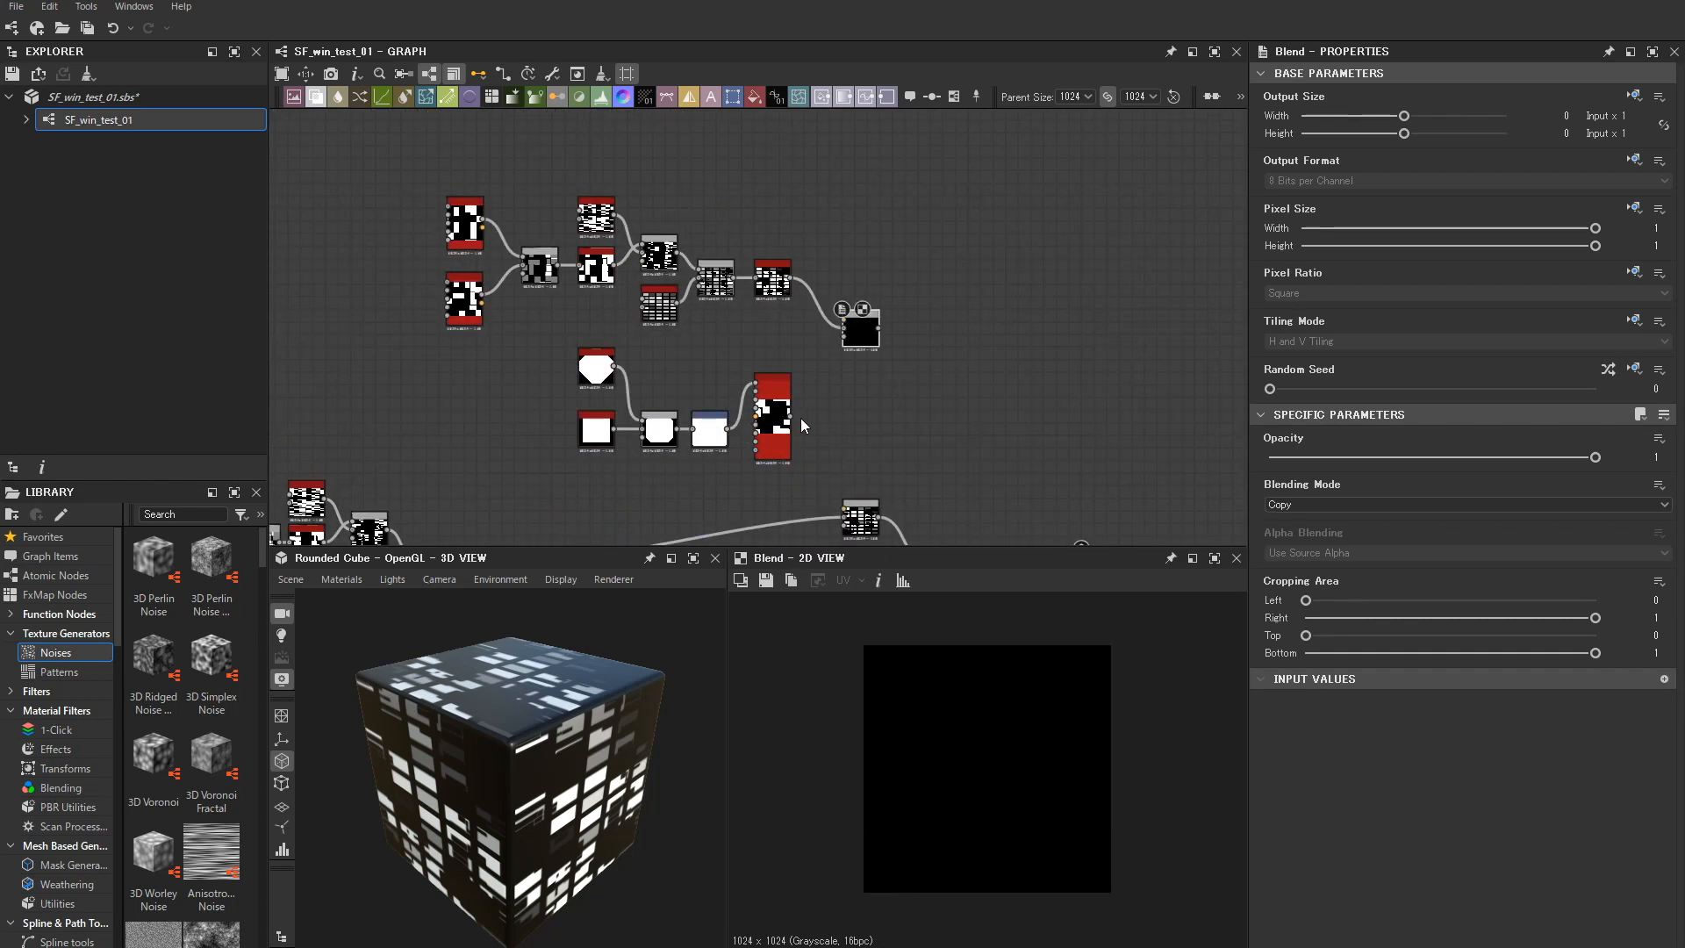
pyautogui.click(1465, 504)
pyautogui.click(1335, 548)
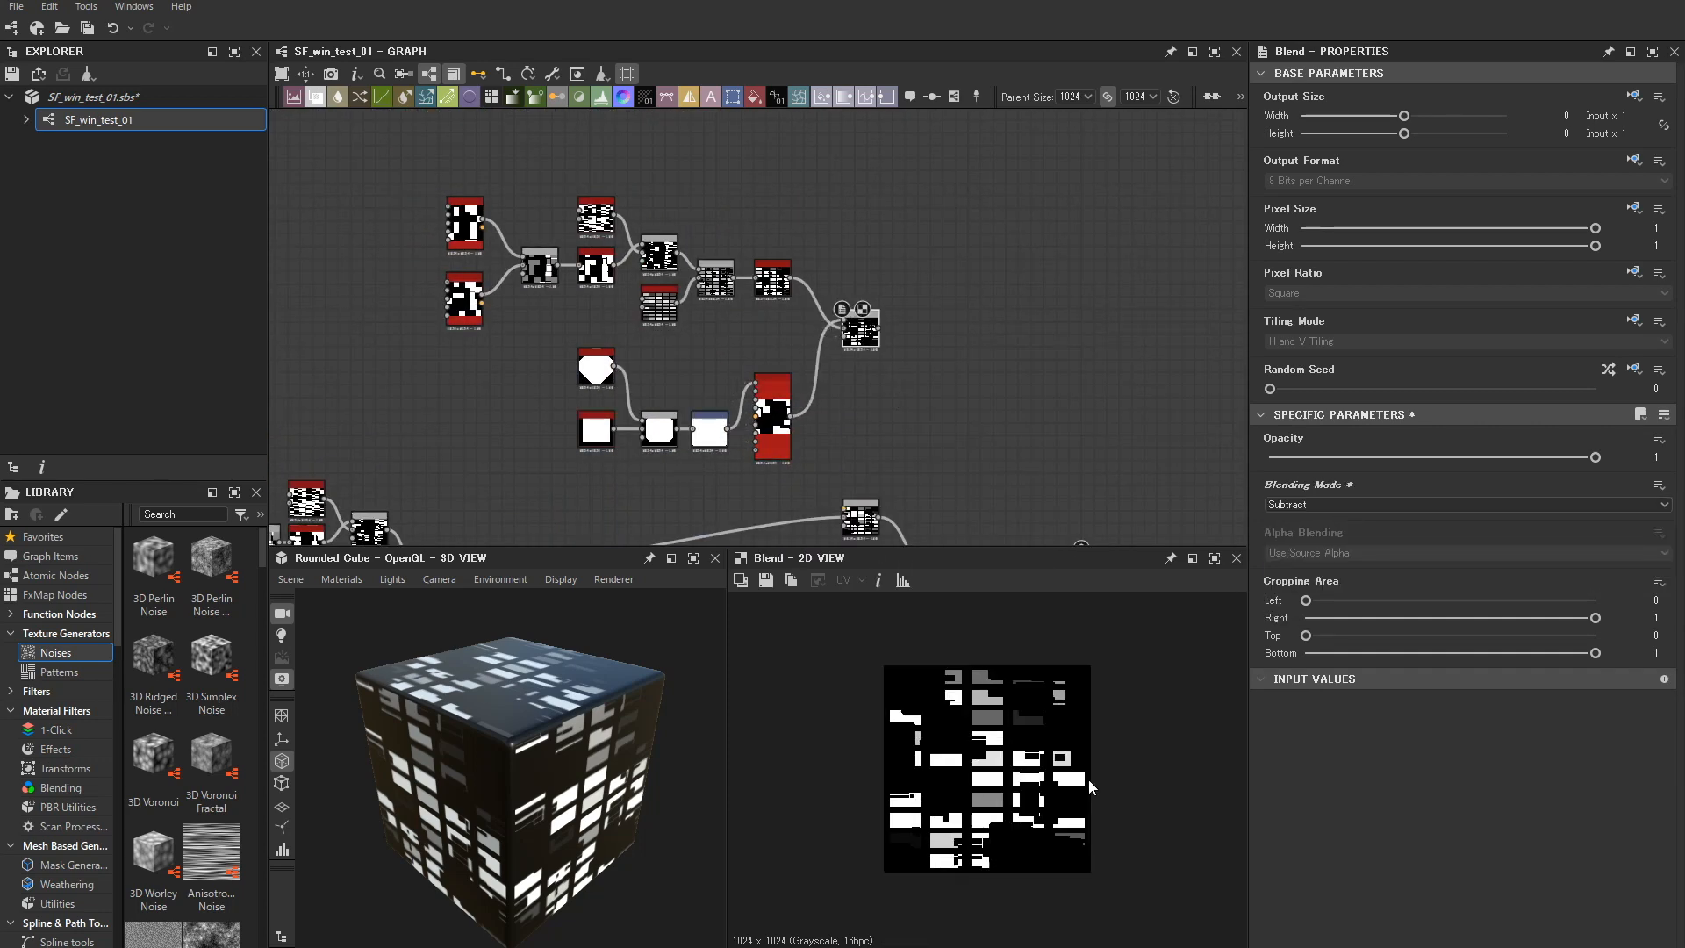
# - Shift the new shape nodes and Tile Sampler away from the final Blend and enclose them in a Frame
pyautogui.moveTo(966, 542); pyautogui.dragTo(917, 413, button='middle')
pyautogui.doubleClick(898, 412)
pyautogui.moveTo(895, 234); pyautogui.dragTo(911, 289, button='middle')
pyautogui.doubleClick(827, 227)
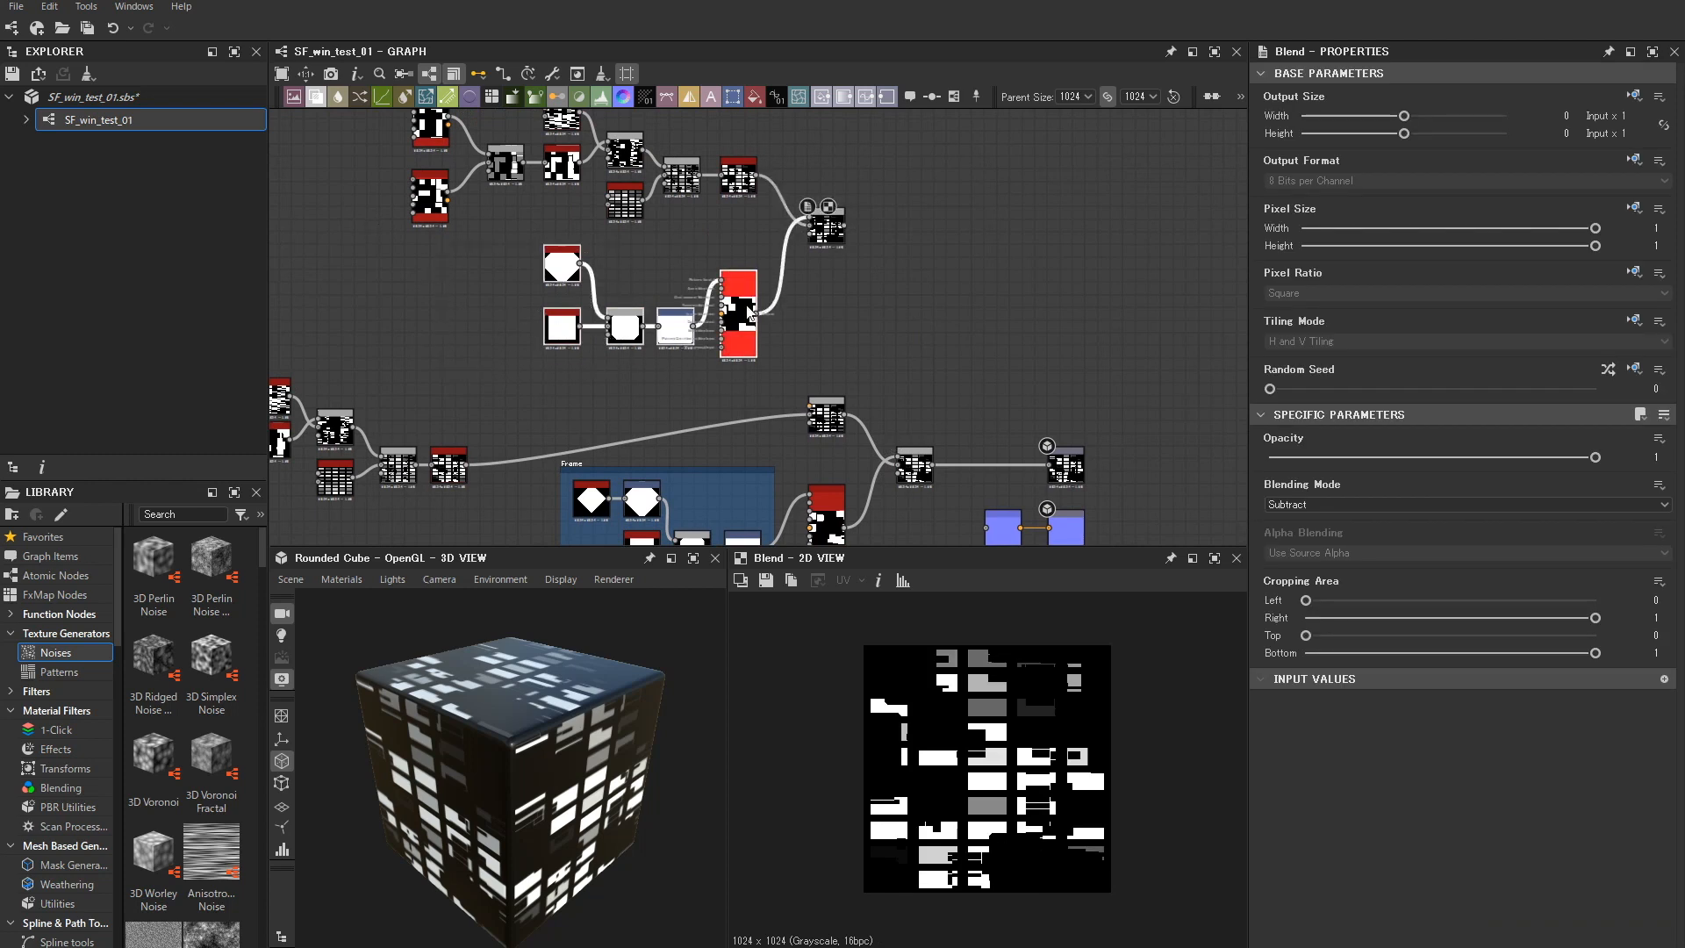
pyautogui.moveTo(751, 314); pyautogui.dragTo(709, 290)
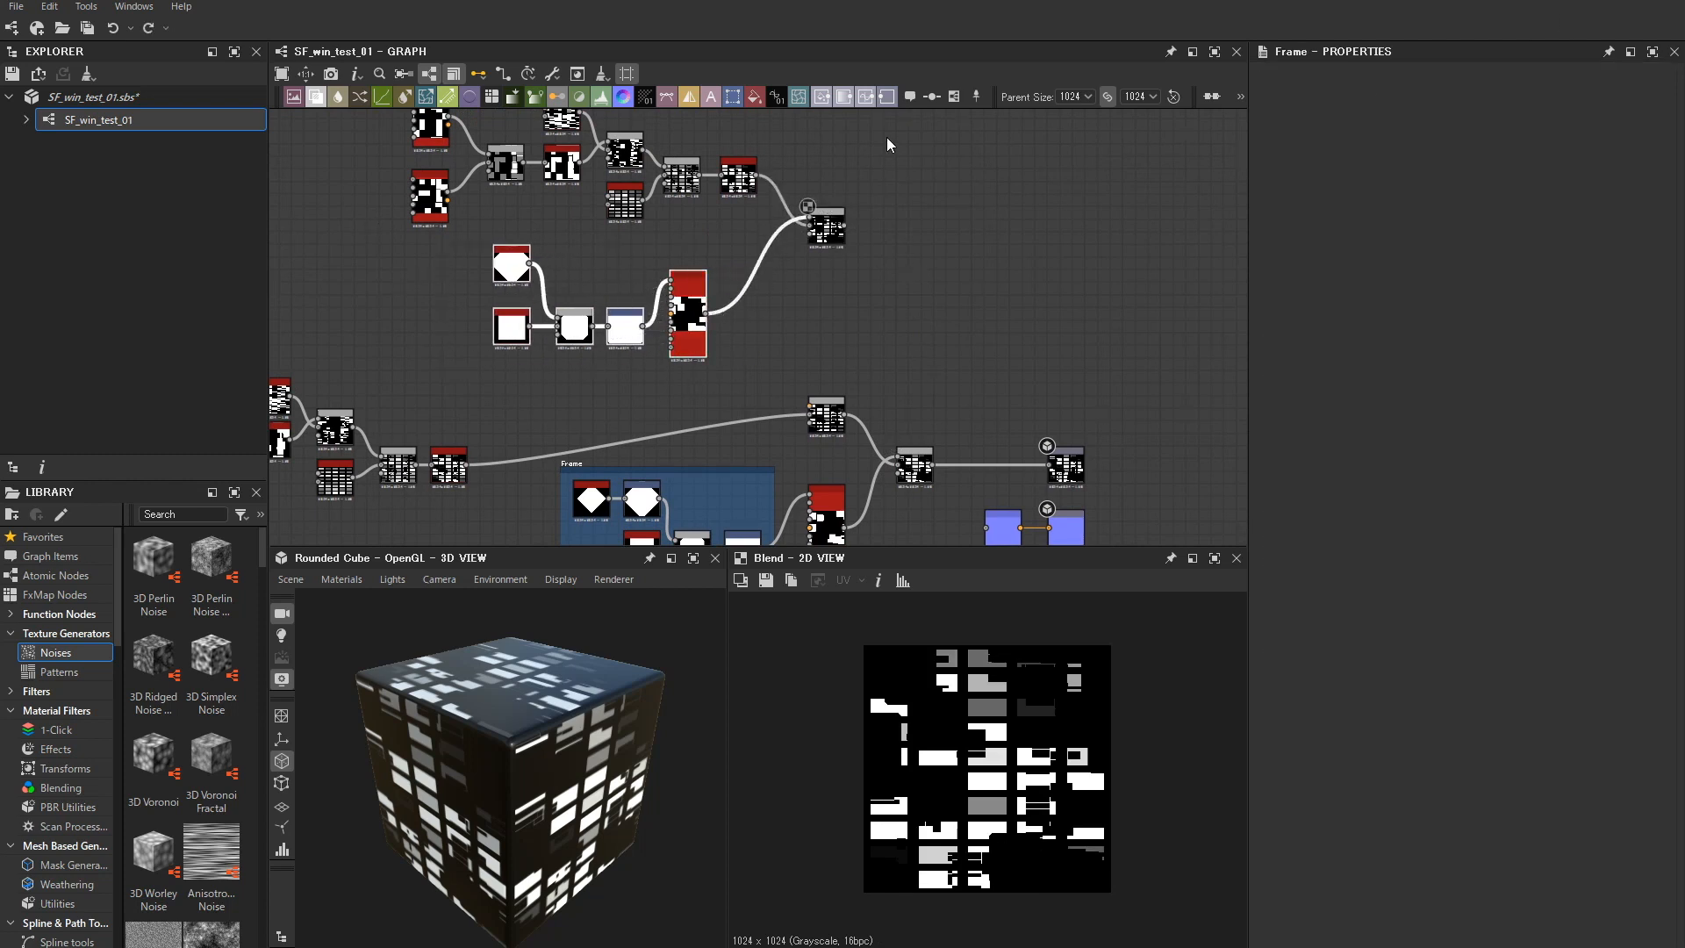
pyautogui.click(956, 92)
pyautogui.moveTo(673, 236); pyautogui.dragTo(657, 244)
# - Set the newly framed Tile Sampler's Offset to 0.87, Position Random to 6.8, Size Random to X 0.12 and Y 0.56, and Scale to 0.7
pyautogui.click(824, 238)
pyautogui.scroll(1, 853, 217)
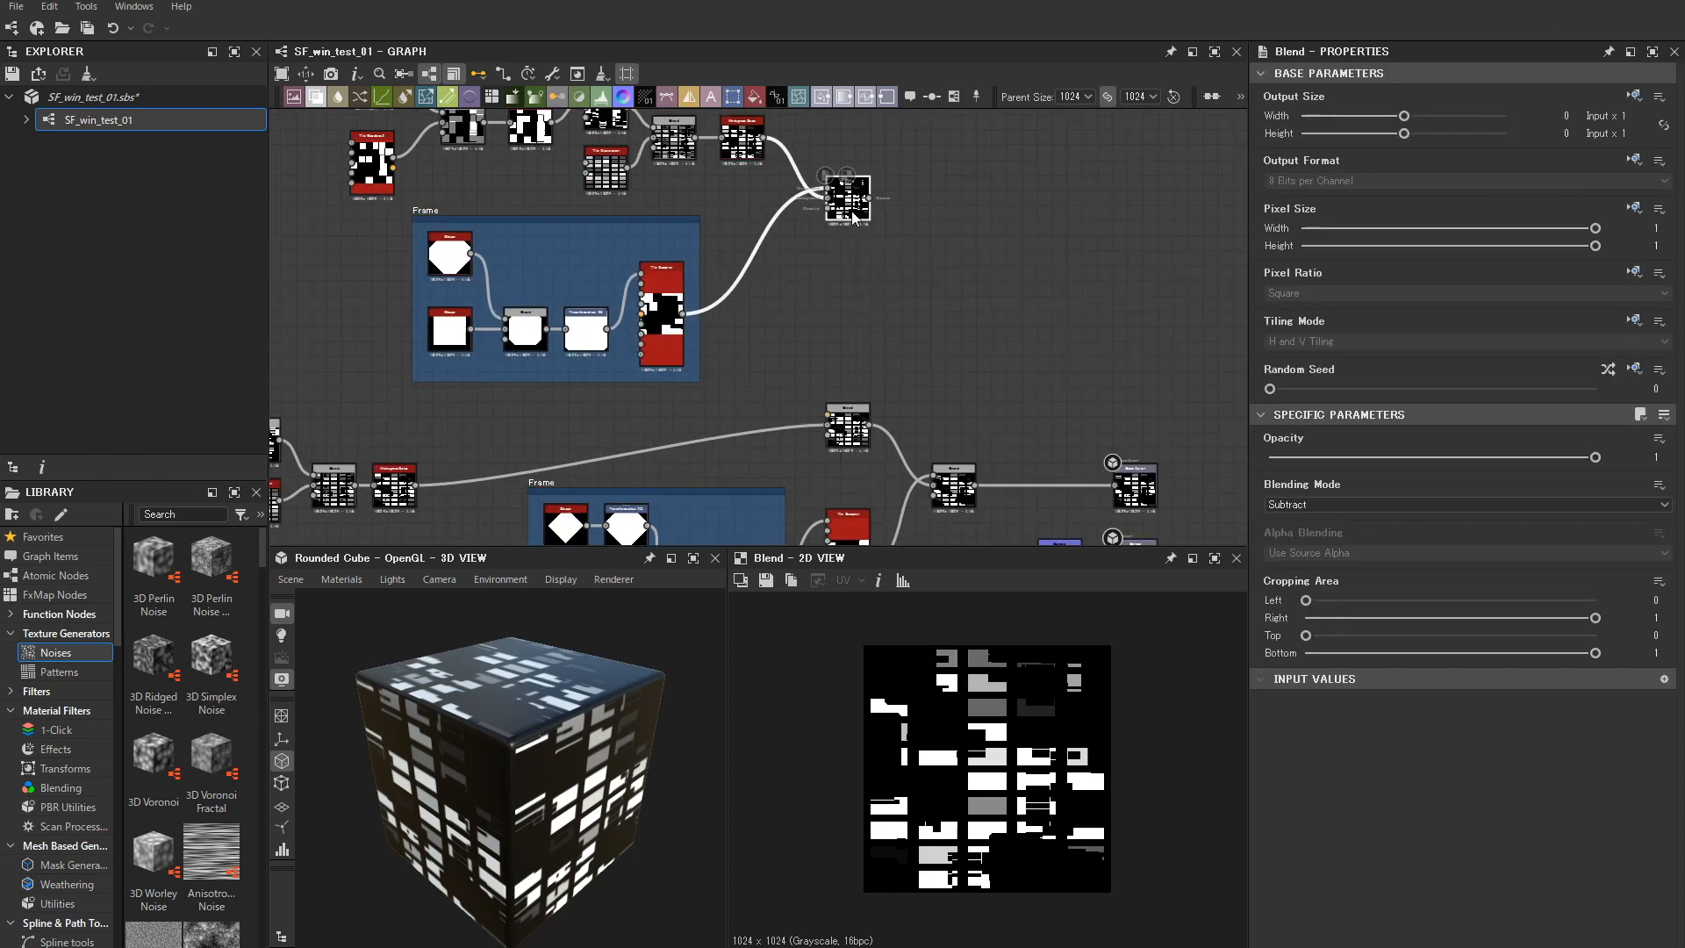
pyautogui.click(657, 365)
pyautogui.scroll(5, 1607, 828)
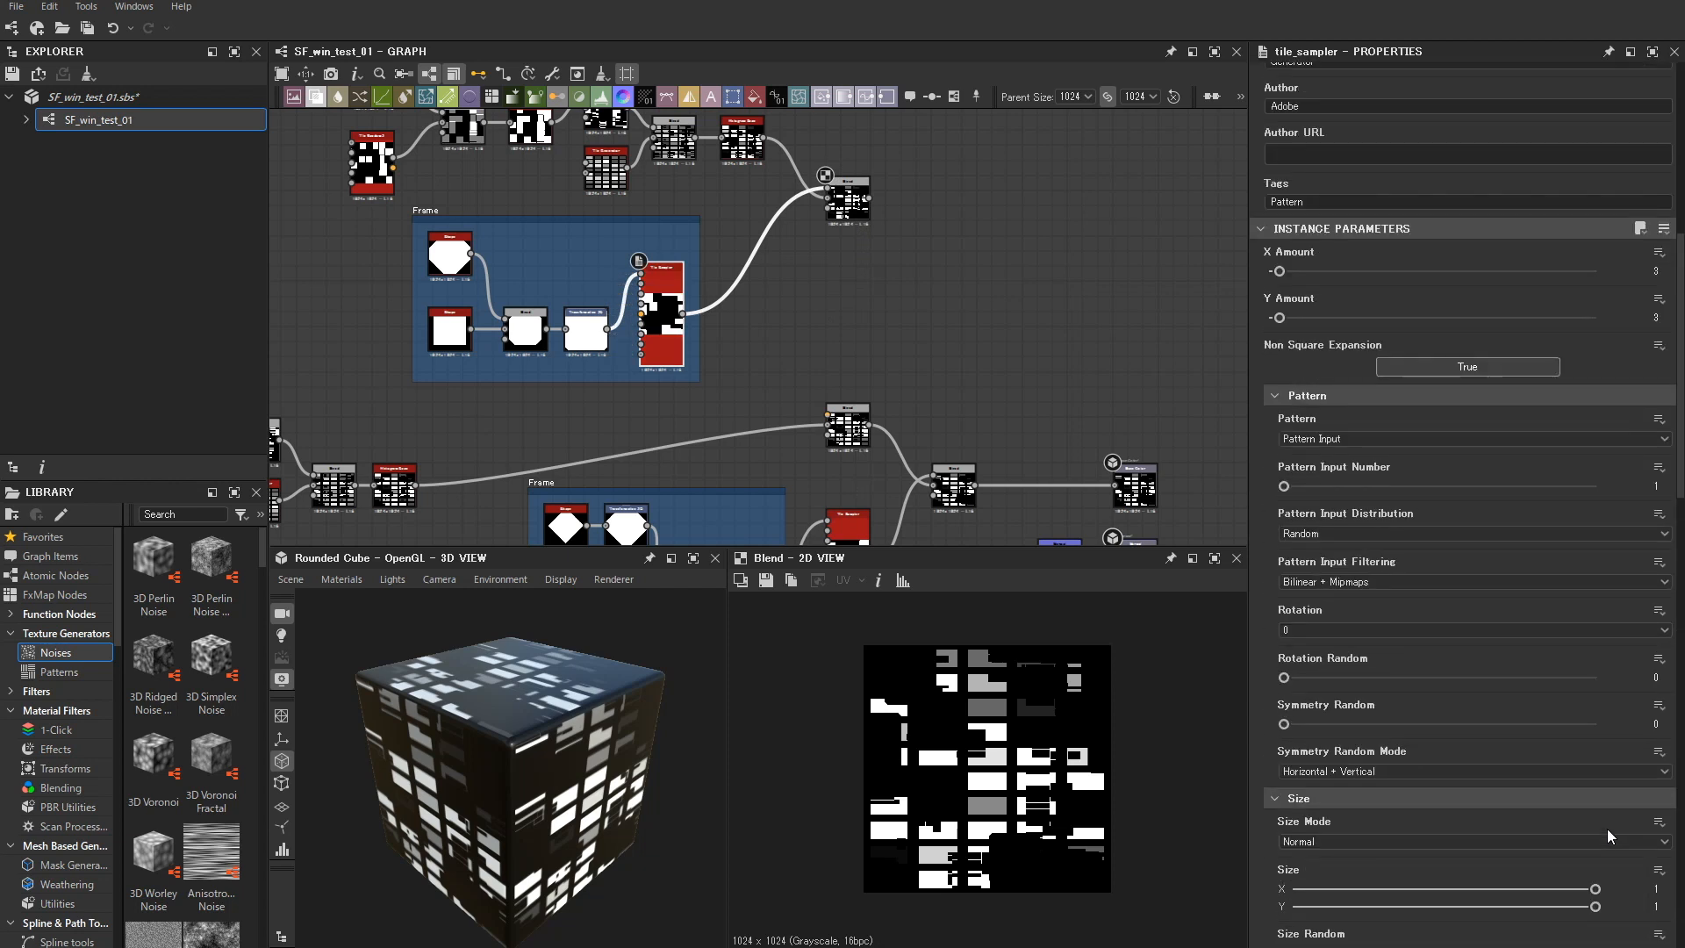
pyautogui.scroll(-10, 1599, 826)
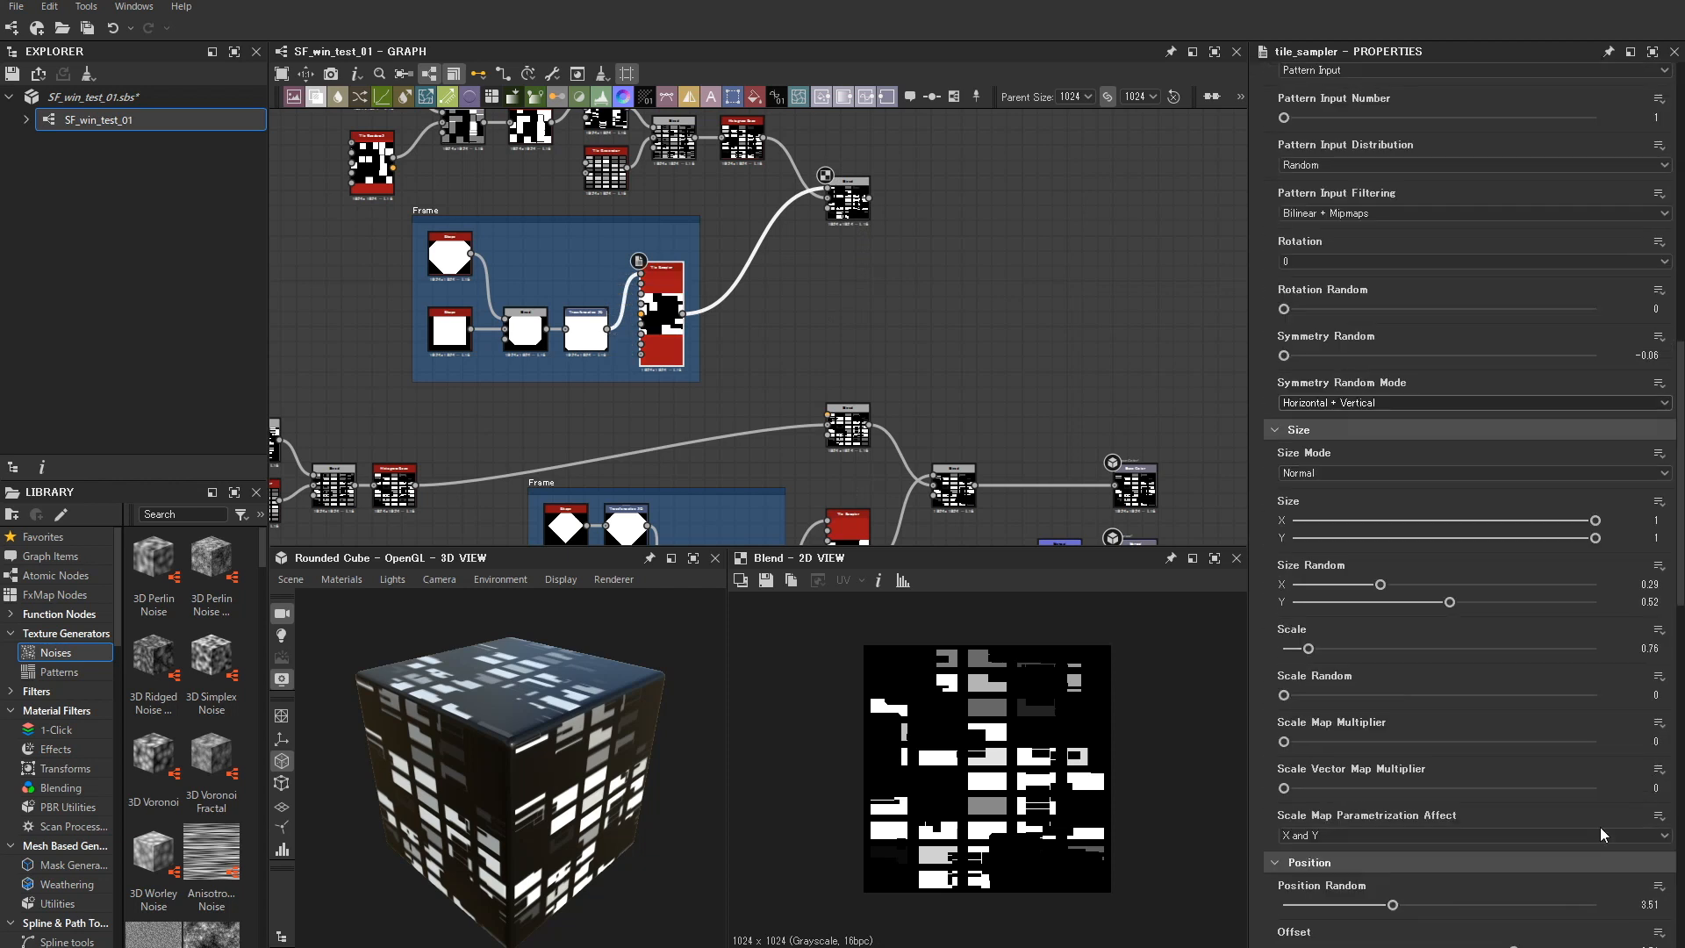
pyautogui.moveTo(1403, 749); pyautogui.dragTo(1389, 747)
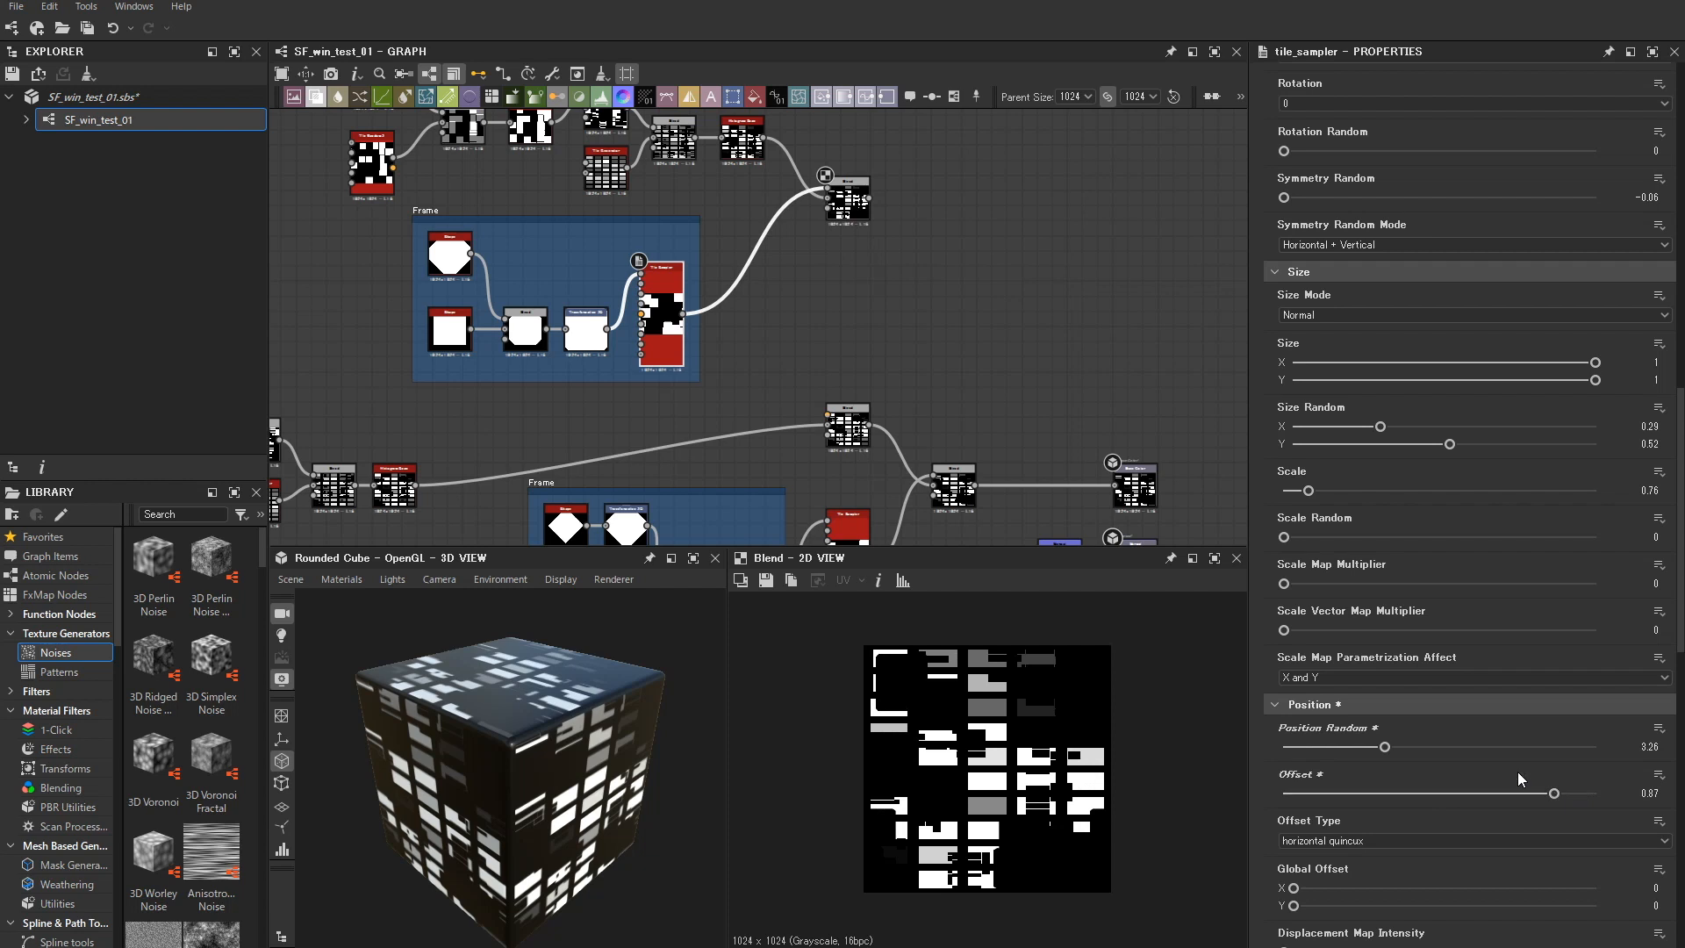
pyautogui.moveTo(1385, 747); pyautogui.dragTo(1489, 747)
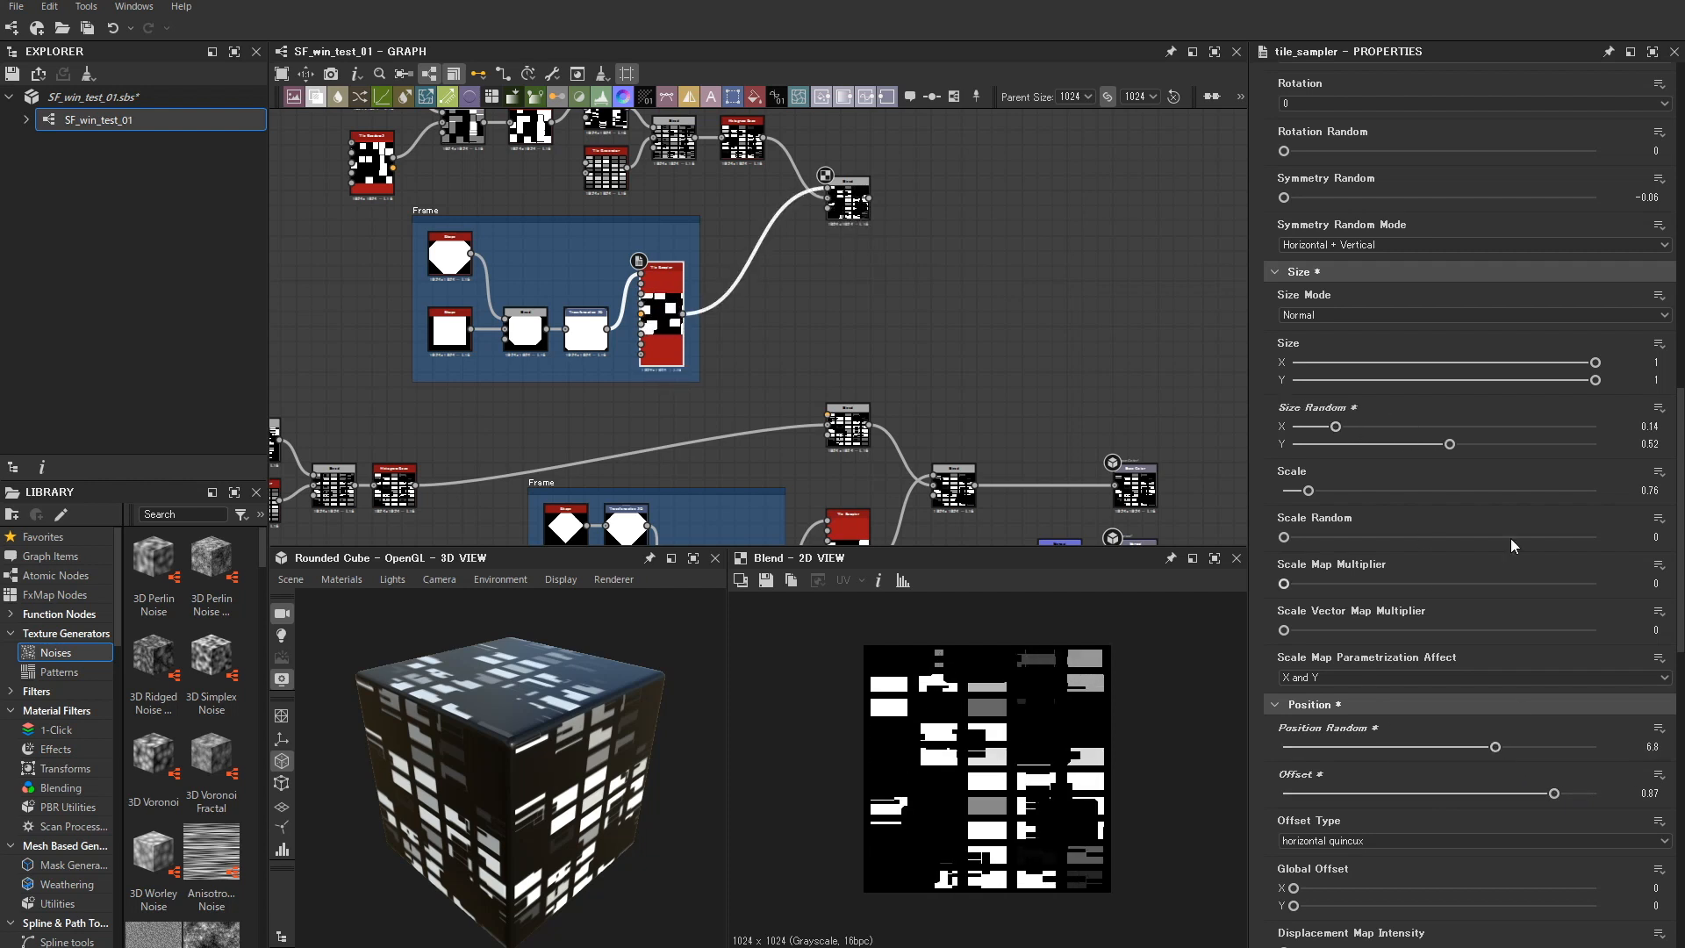
pyautogui.moveTo(1308, 491)
pyautogui.mouseDown()
pyautogui.moveTo(1355, 488)
pyautogui.moveTo(1304, 491)
pyautogui.mouseUp()
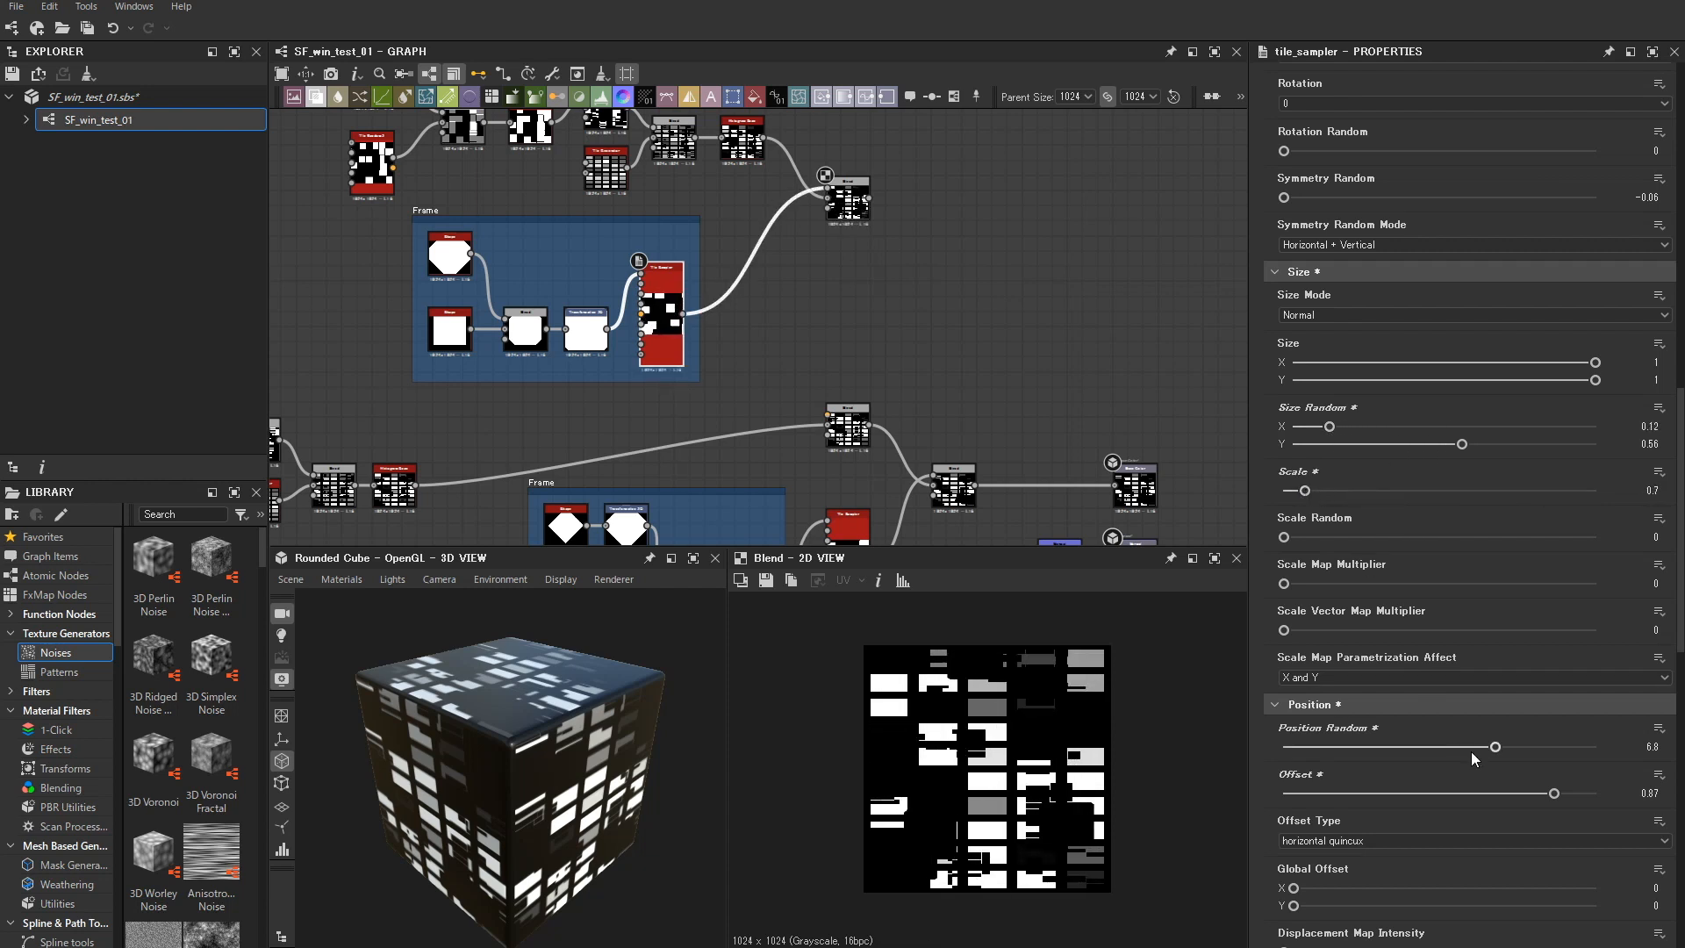
pyautogui.moveTo(1112, 492); pyautogui.dragTo(1113, 488)
pyautogui.scroll(-2, 958, 377)
pyautogui.moveTo(956, 373); pyautogui.dragTo(956, 277, button='middle')
pyautogui.moveTo(766, 365); pyautogui.dragTo(573, 443)
pyautogui.moveTo(917, 488); pyautogui.dragTo(871, 308)
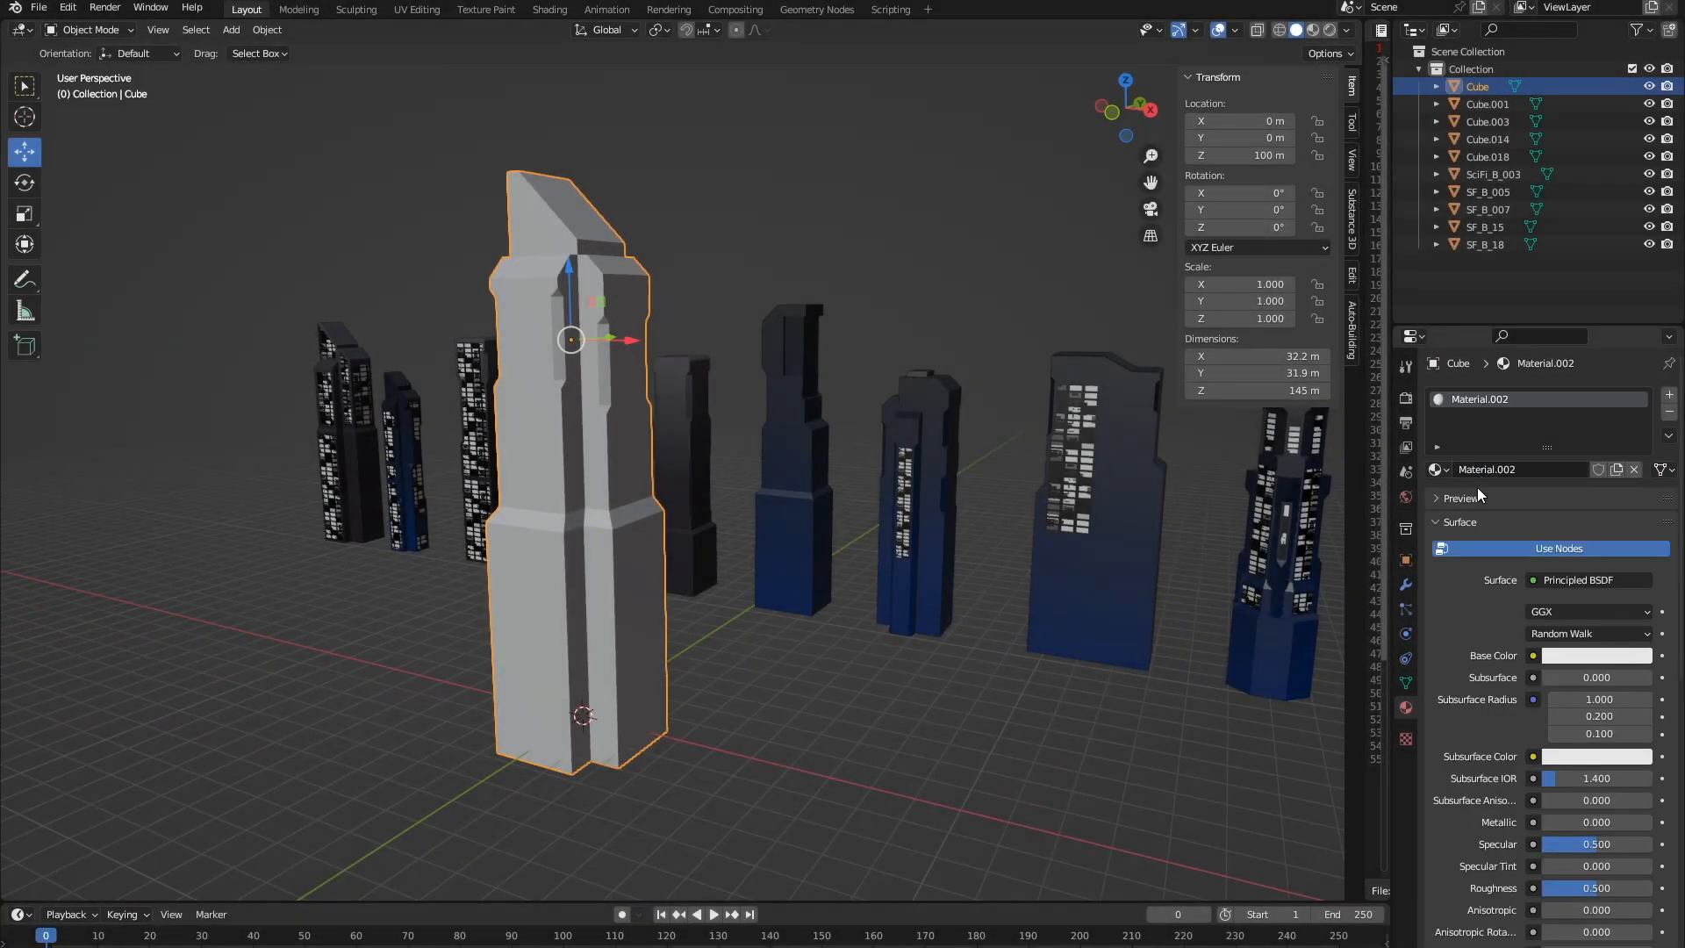
# - Feed Material.002's Base Color from the SF_B_wall_231208_basecolor.png image and open a UV Editor beside the viewport
pyautogui.click(1533, 655)
pyautogui.click(1164, 770)
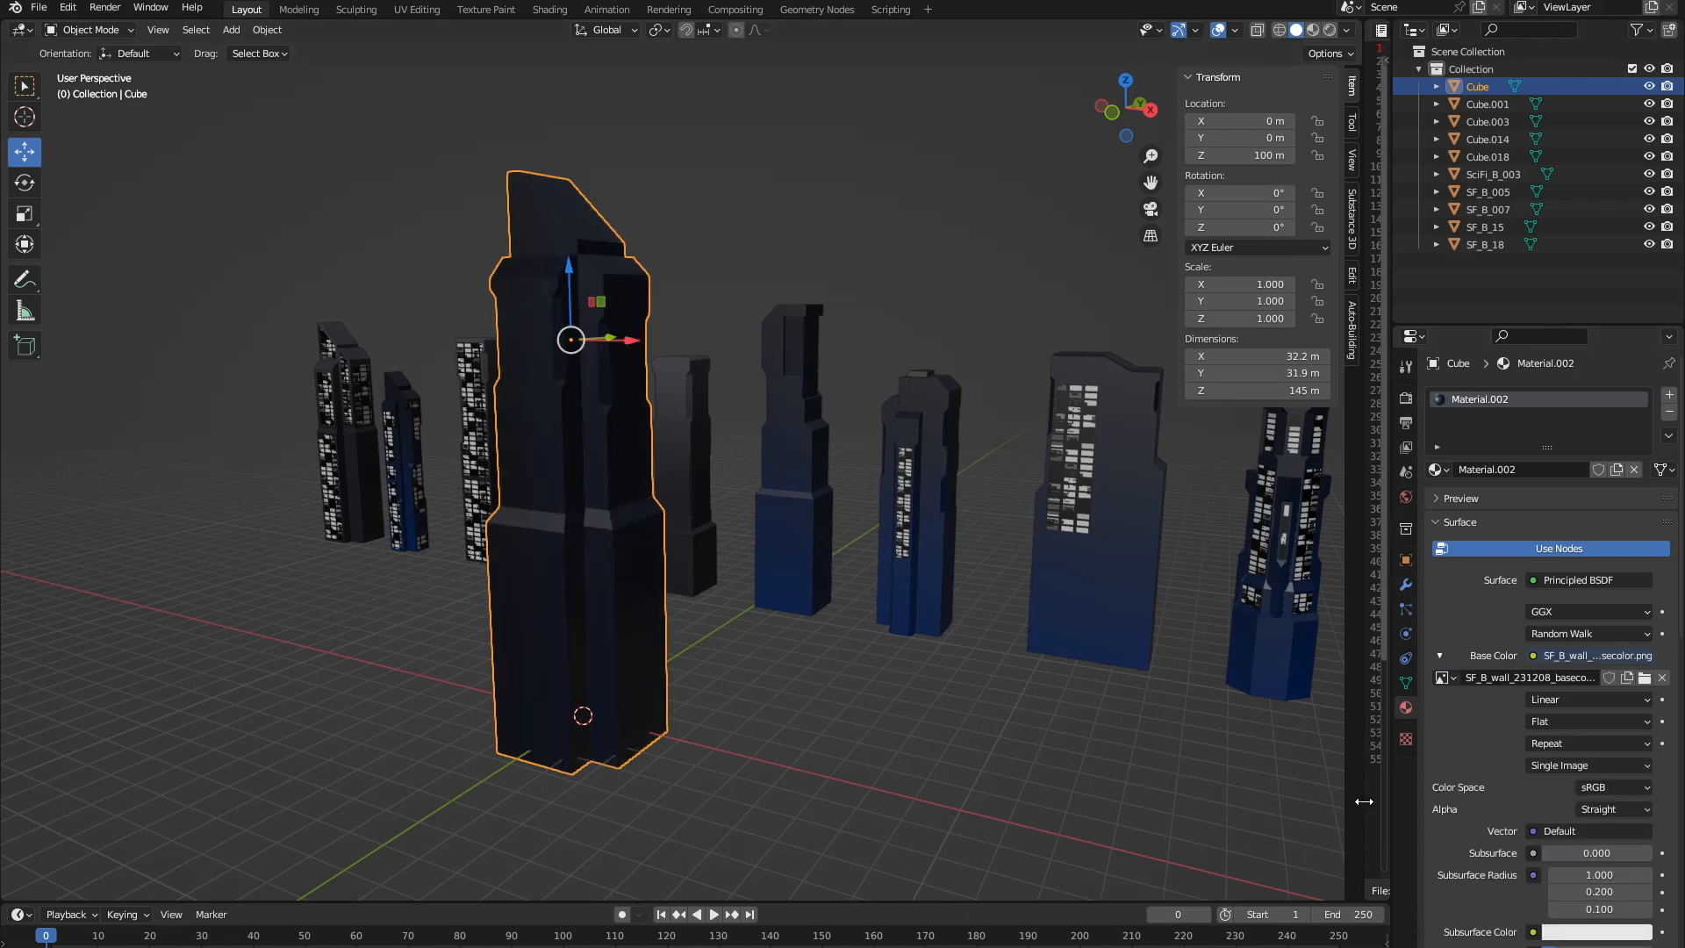
pyautogui.moveTo(1337, 889); pyautogui.dragTo(702, 438)
pyautogui.click(724, 30)
pyautogui.click(765, 97)
# - Select all of the tower's faces in Edit Mode and create their UVs by projecting from the front view
pyautogui.press('Tab')
pyautogui.scroll(2, 421, 649)
pyautogui.press('3')
pyautogui.moveTo(444, 647); pyautogui.dragTo(551, 684, button='middle')
pyautogui.click(454, 115)
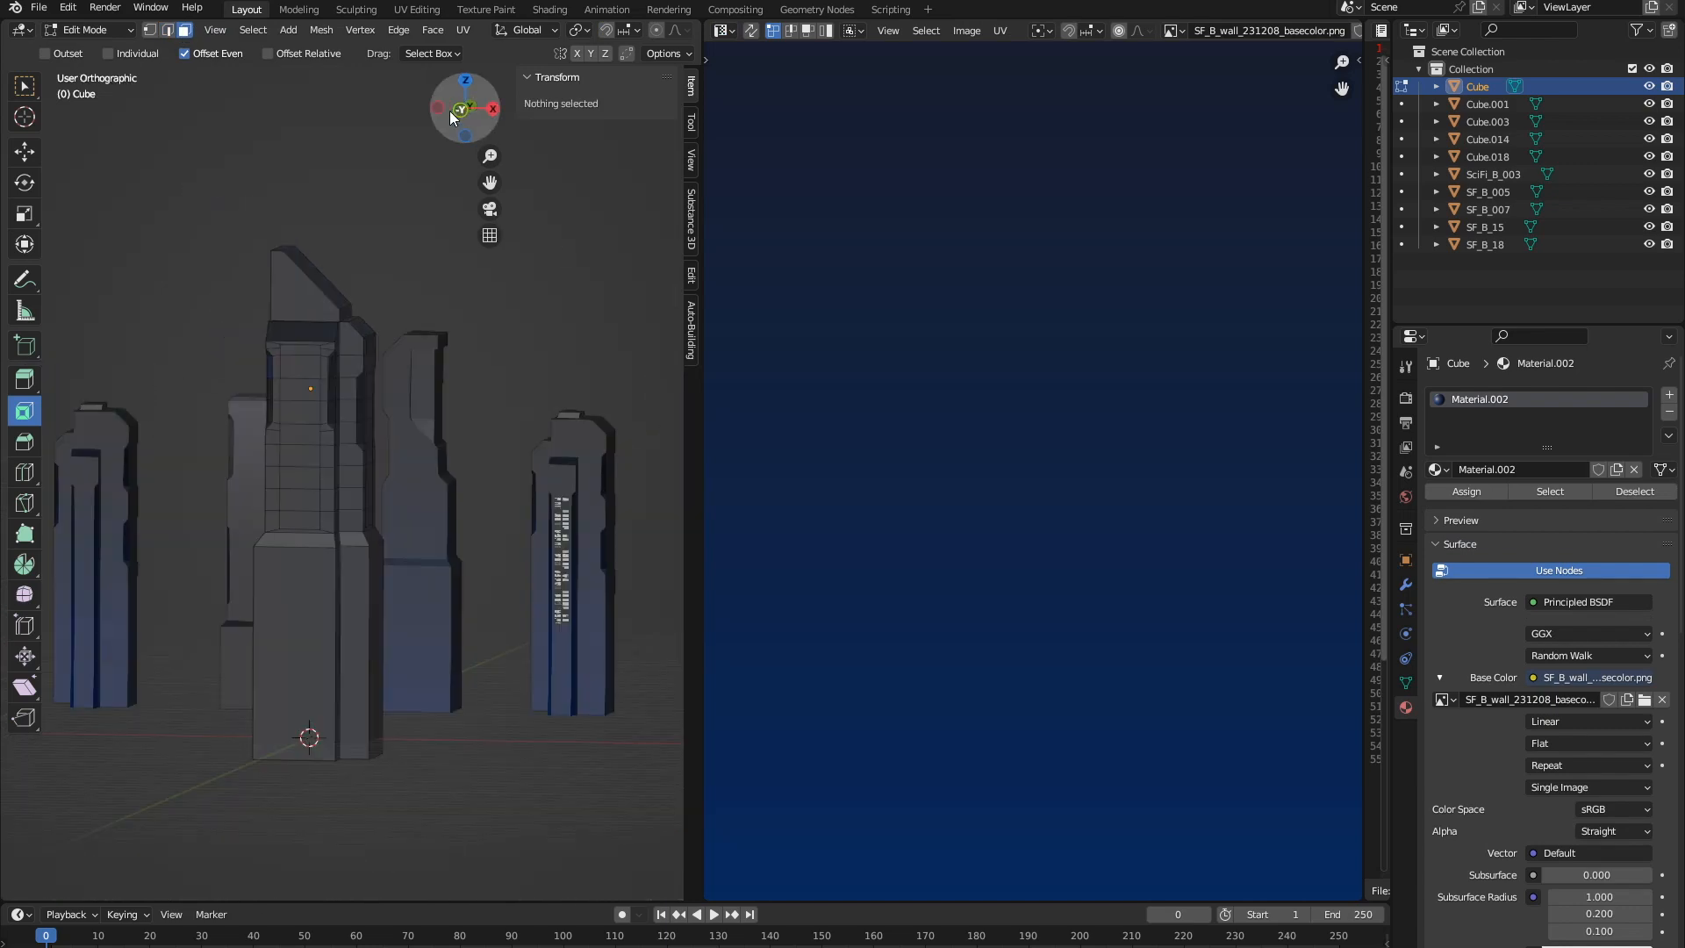
pyautogui.press('a')
pyautogui.click(462, 29)
pyautogui.click(509, 202)
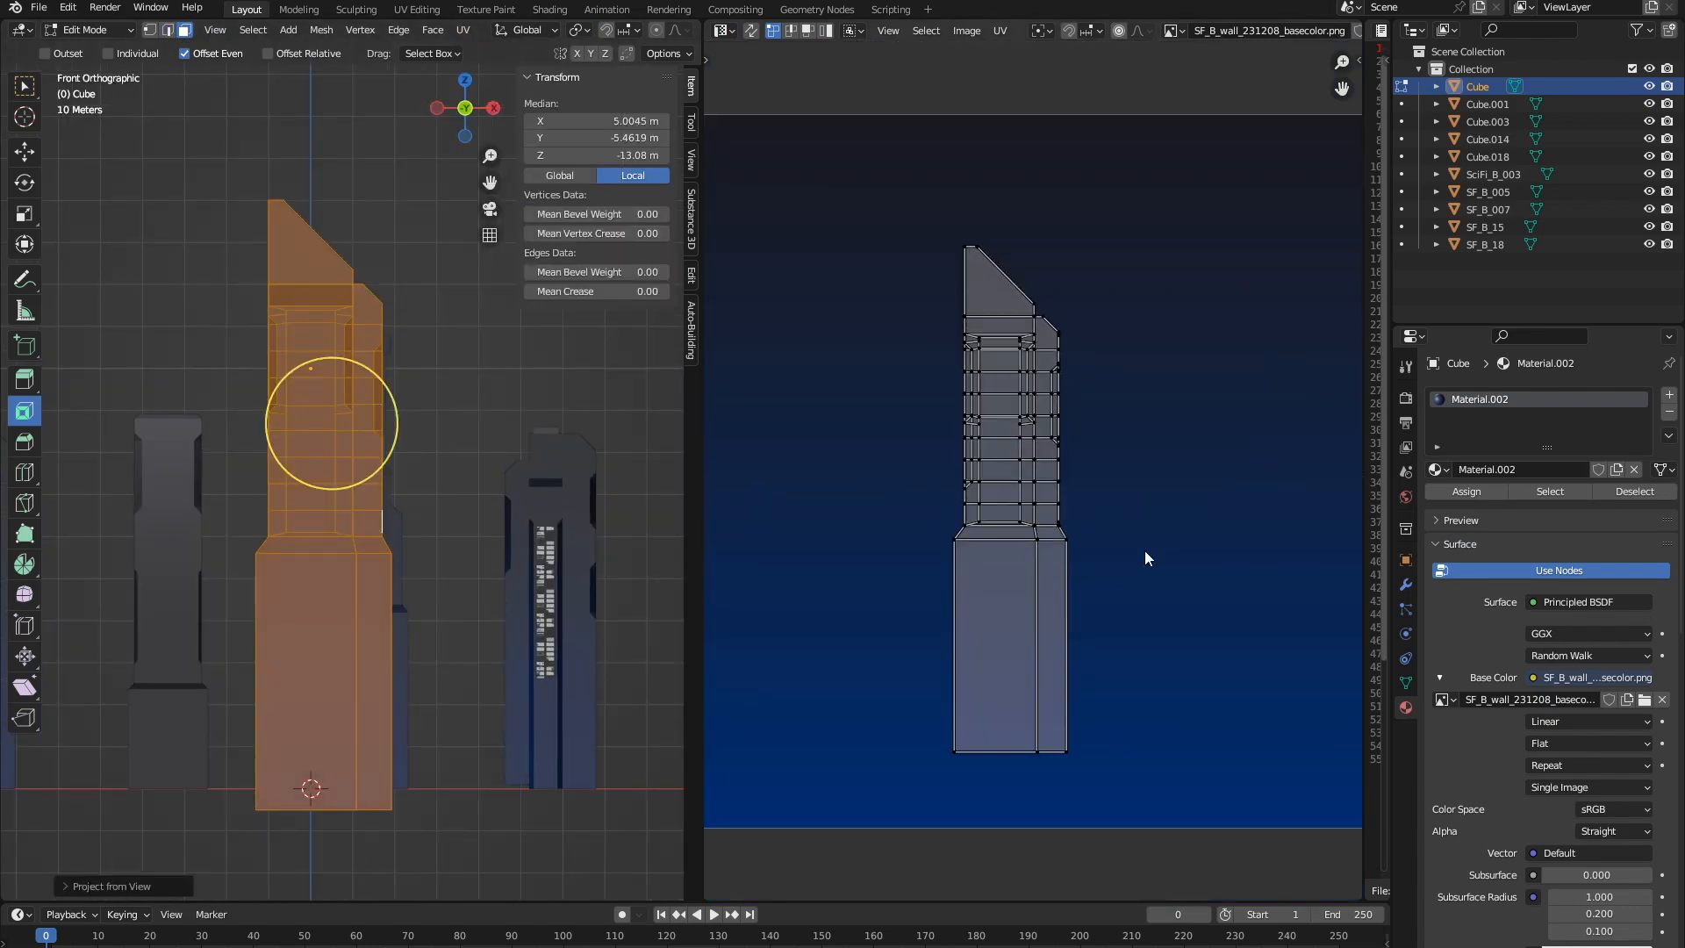
# - Scale and move the tower's UVs so the full silhouette spans the height of the gradient image
pyautogui.press('s')
pyautogui.click(1140, 697)
pyautogui.press('g')
pyautogui.click(1141, 683)
pyautogui.press('s')
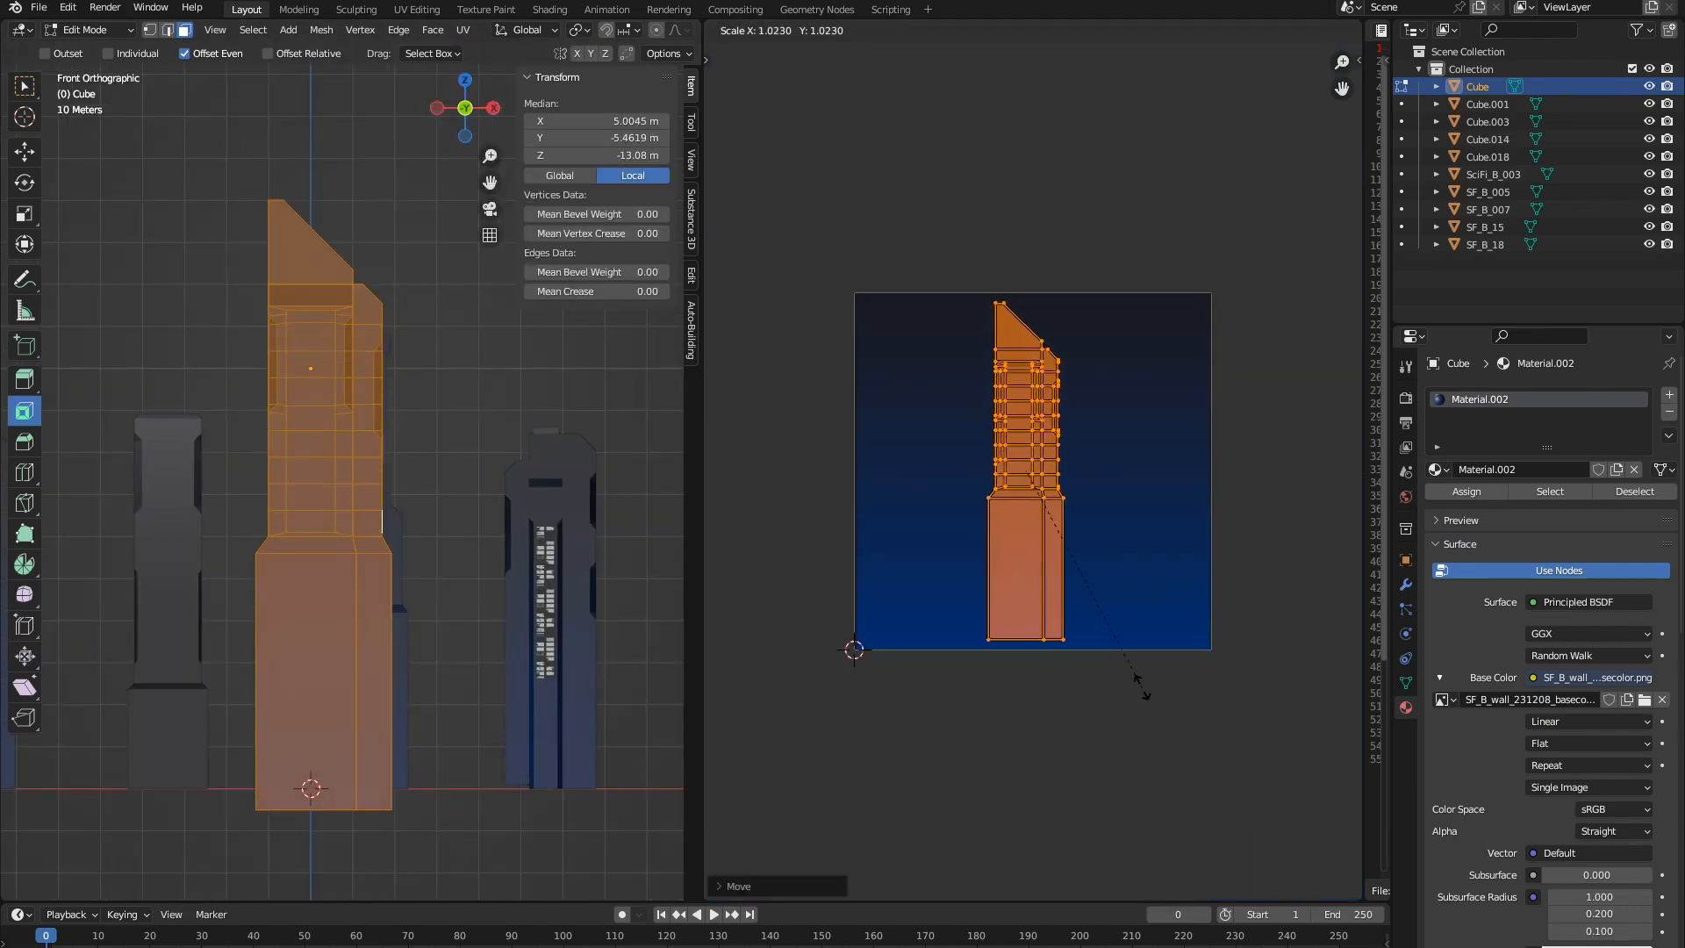
pyautogui.click(1144, 690)
# - Return to Object Mode, set the solid shading's lighting to Flat, and switch the viewport to Material Preview
pyautogui.moveTo(624, 425); pyautogui.dragTo(584, 444, button='middle')
pyautogui.moveTo(702, 443); pyautogui.dragTo(1067, 446)
pyautogui.press('Tab')
pyautogui.scroll(-3, 861, 459)
pyautogui.moveTo(861, 459); pyautogui.dragTo(873, 450, button='middle')
pyautogui.click(878, 373)
pyautogui.click(1050, 30)
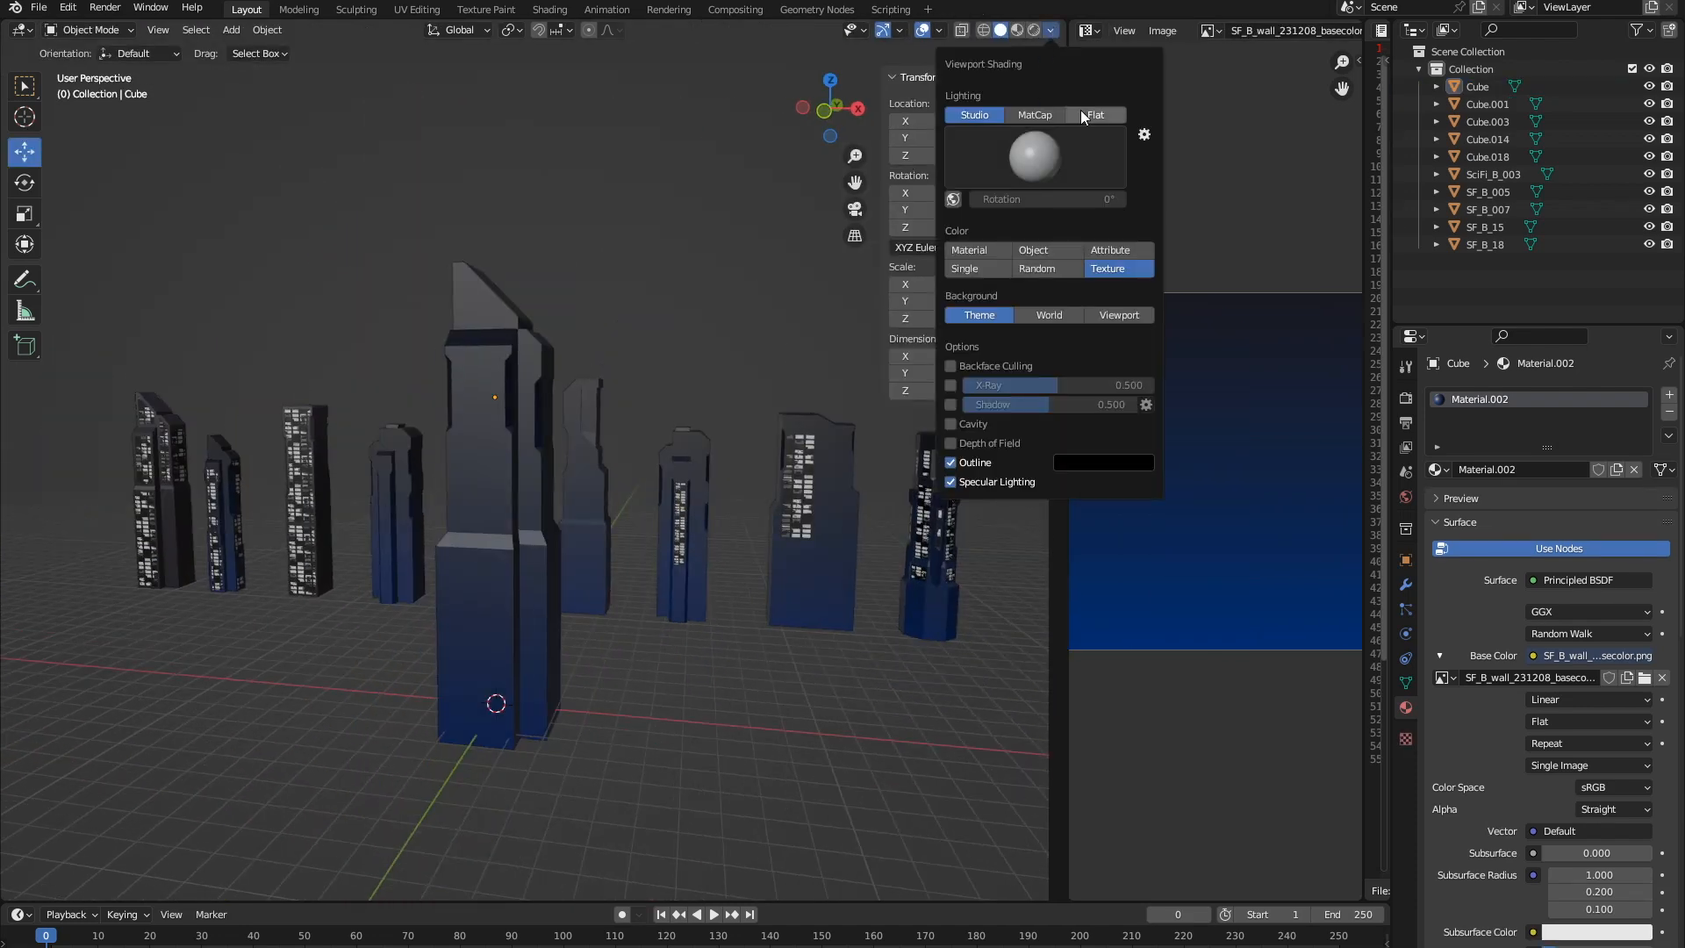
pyautogui.click(1088, 115)
pyautogui.moveTo(605, 331); pyautogui.dragTo(580, 342, button='middle')
pyautogui.click(1047, 31)
pyautogui.click(1017, 30)
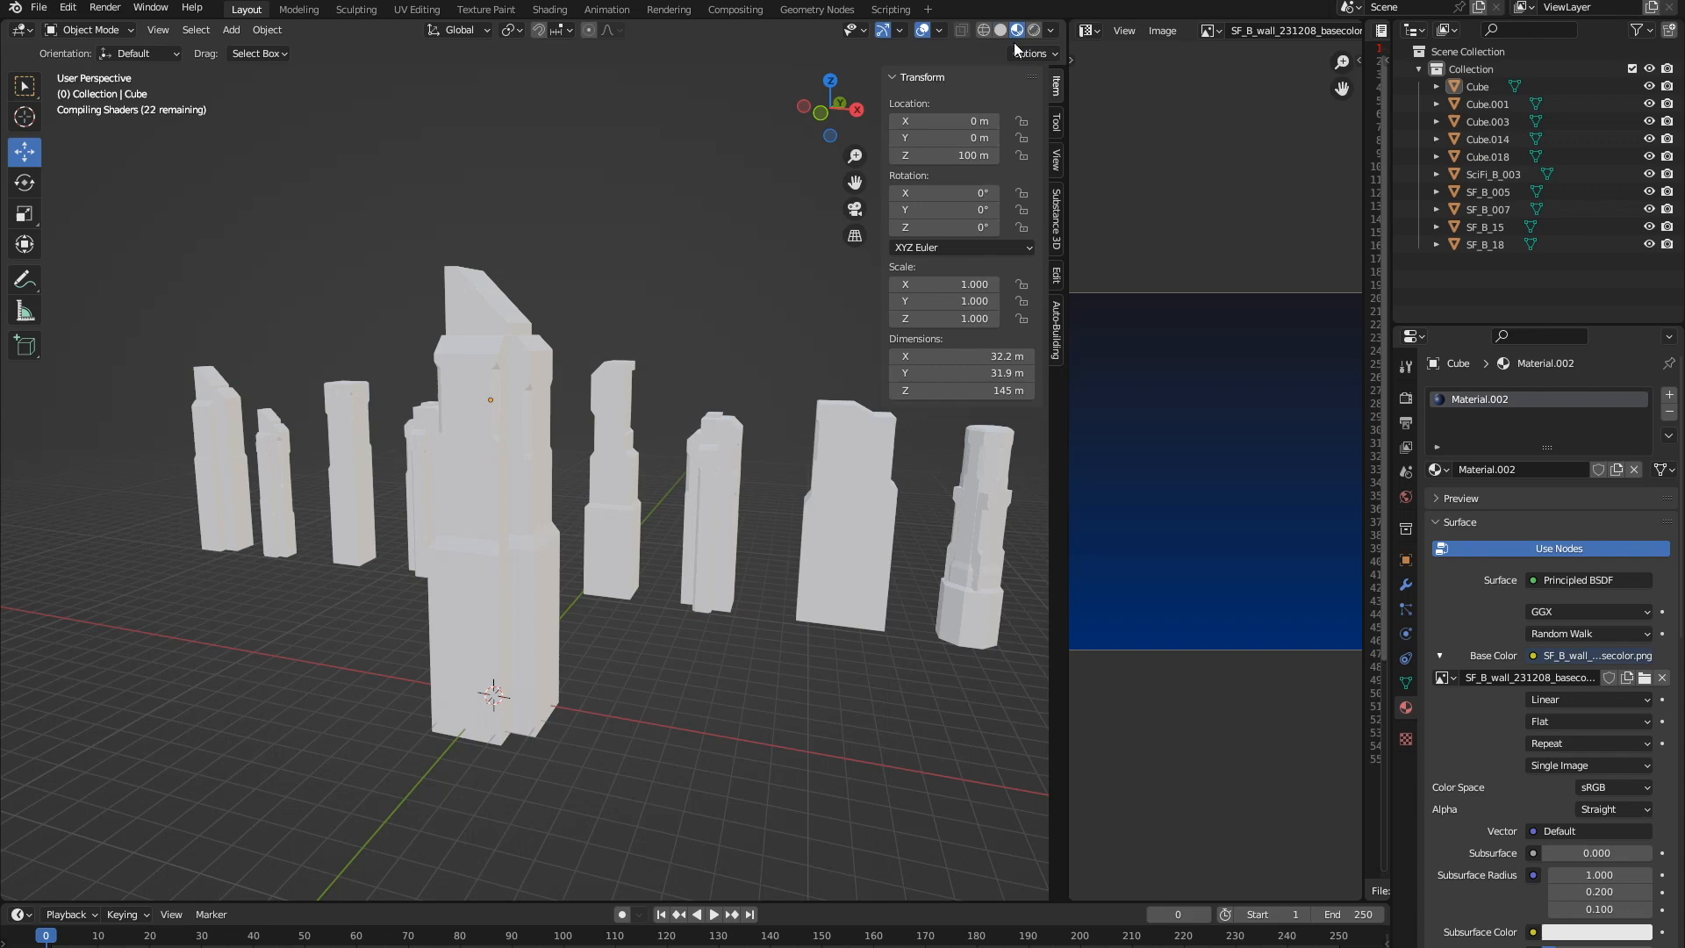
# - Select the central vertical columns of faces on the front and side walls of the tower's upper section
pyautogui.moveTo(614, 680); pyautogui.dragTo(666, 647, button='middle')
pyautogui.press('Tab')
pyautogui.scroll(4, 490, 344)
pyautogui.click(448, 155)
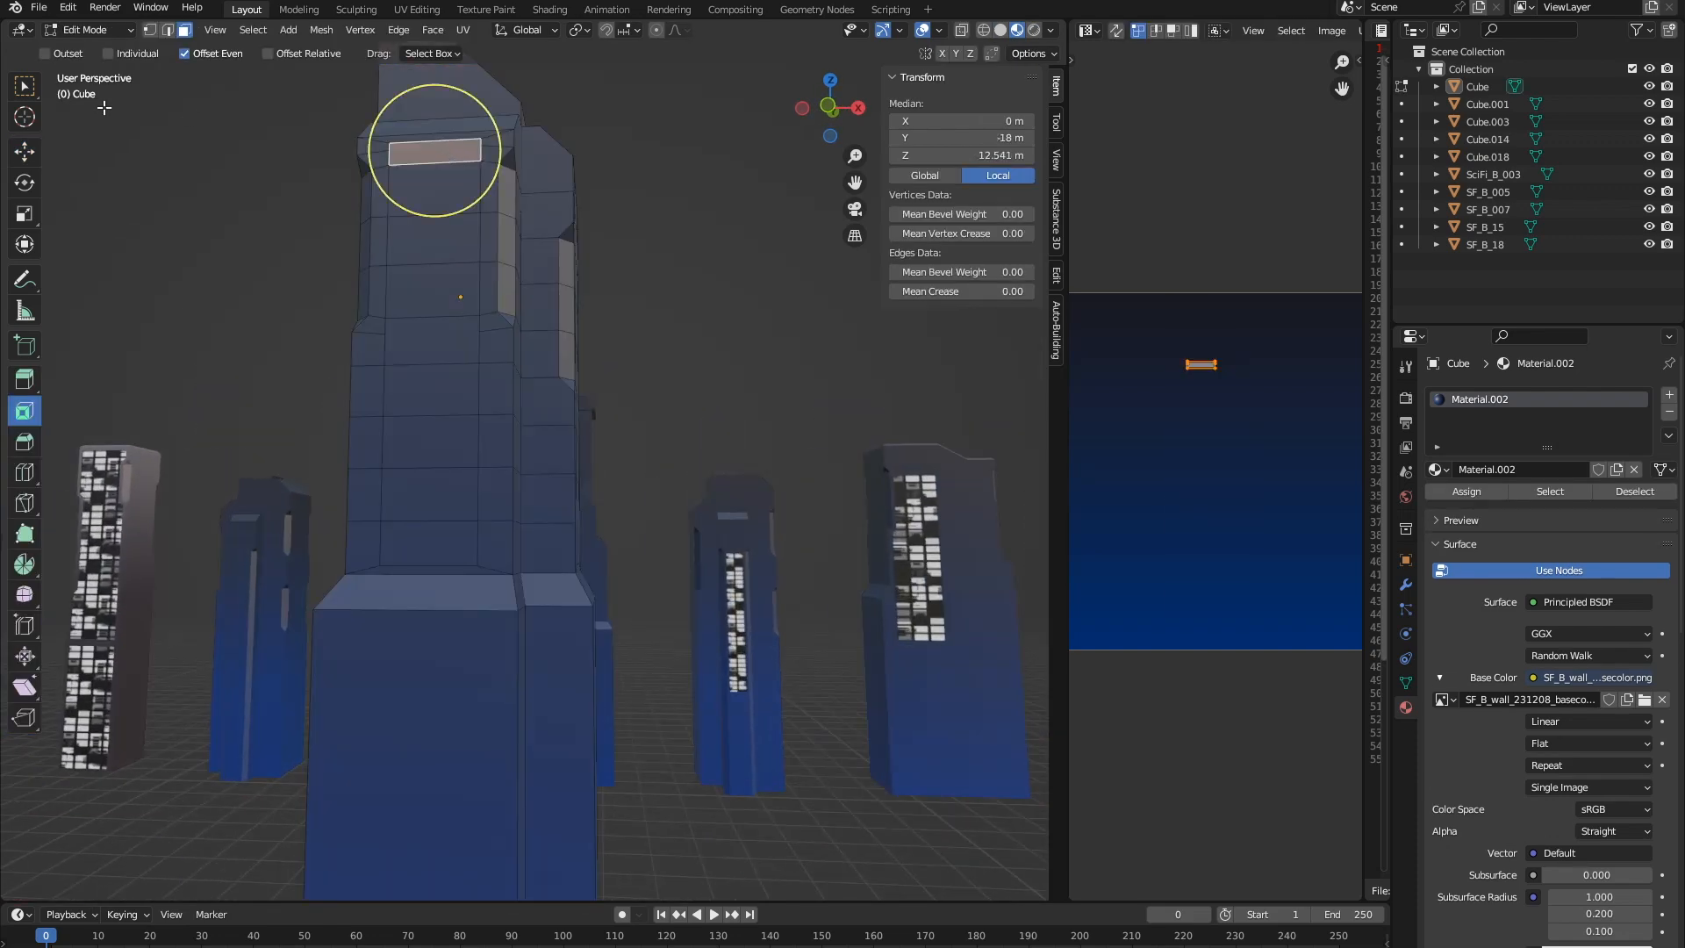
pyautogui.press('w')
pyautogui.keyDown('ctrl'); pyautogui.click(443, 558); pyautogui.keyUp('ctrl')
pyautogui.moveTo(443, 557); pyautogui.dragTo(484, 460, button='middle')
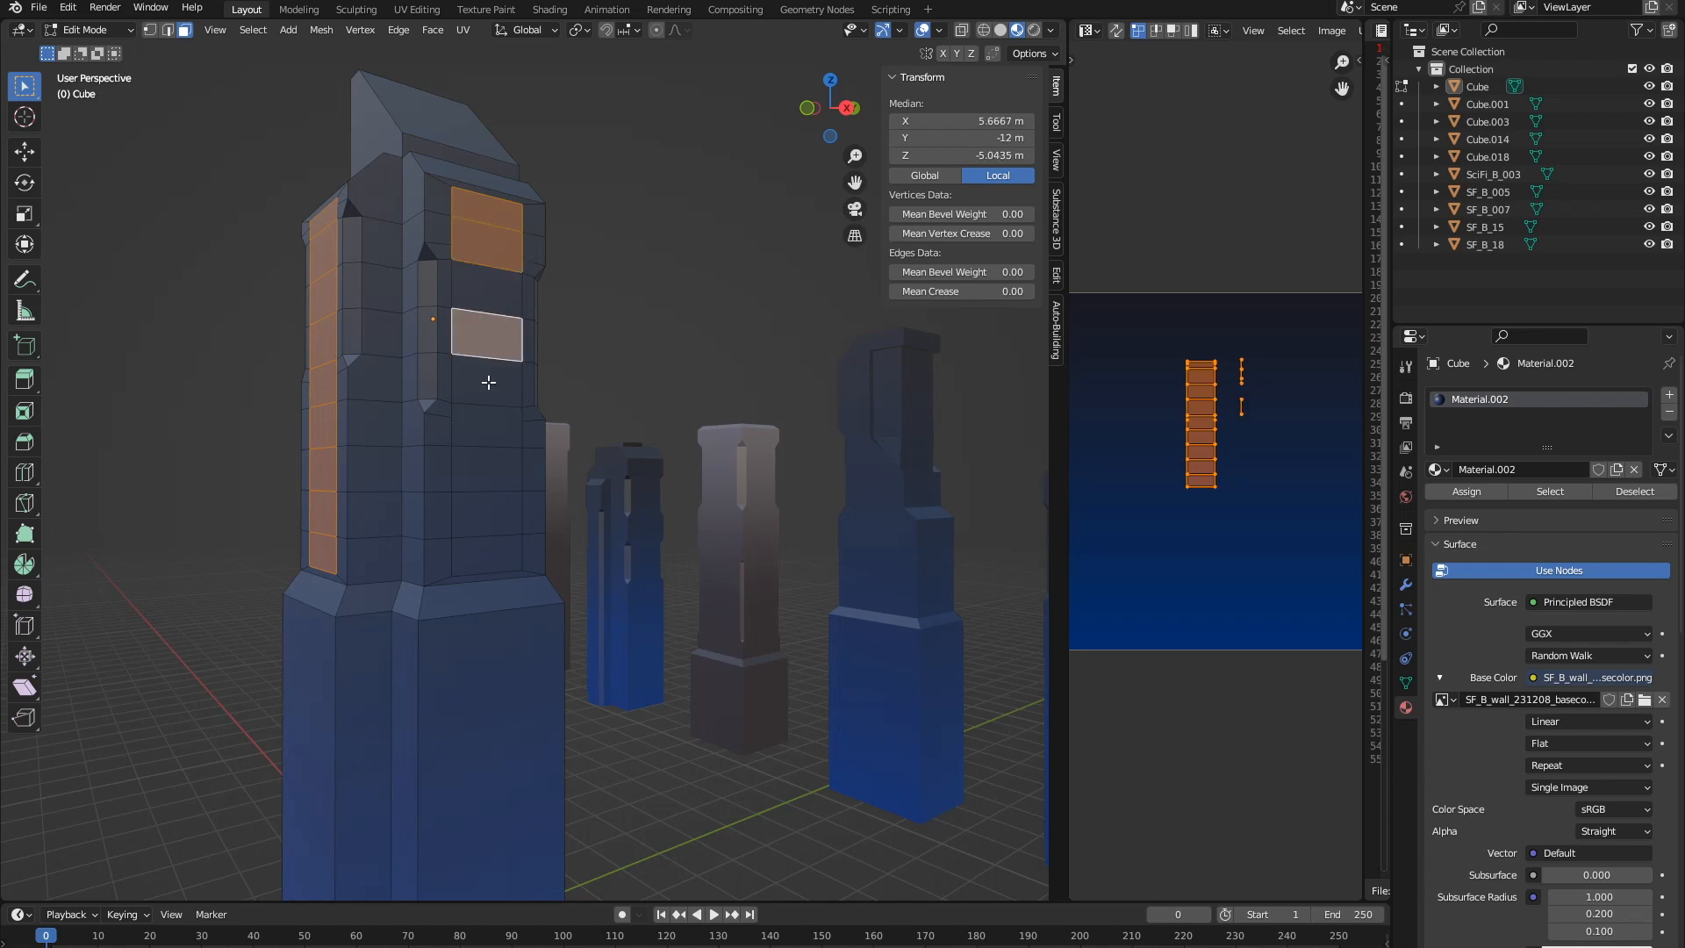
pyautogui.moveTo(462, 418); pyautogui.dragTo(562, 386, button='middle')
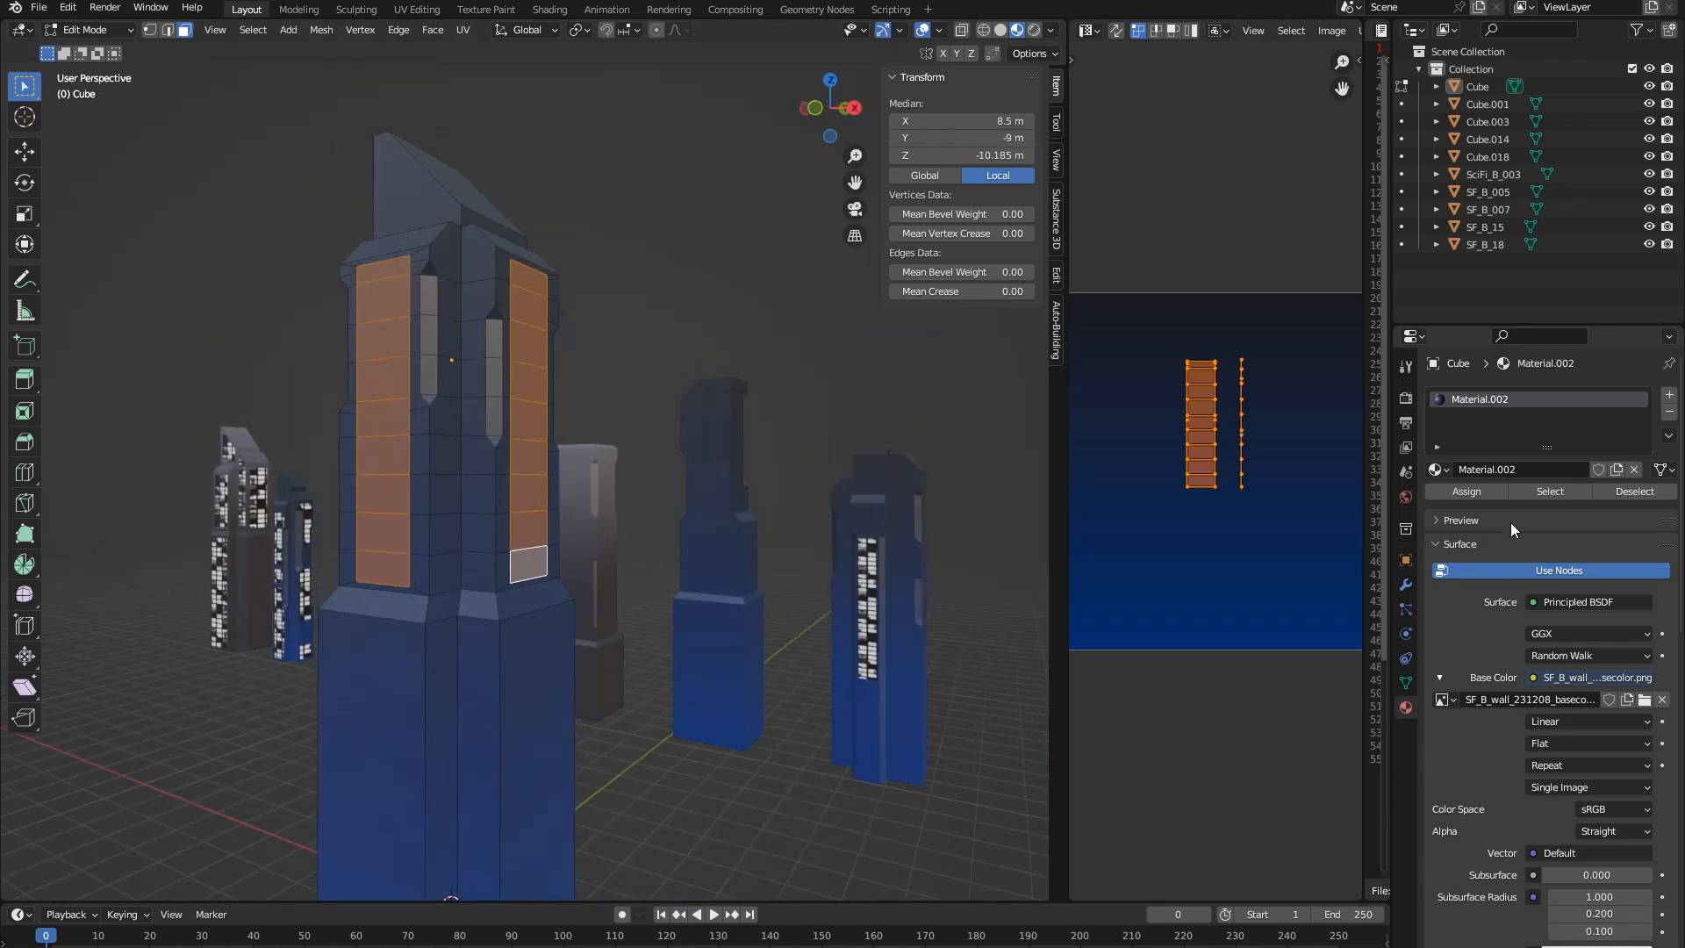
# - Add a second material slot with new Material.003 and use SF_win_test_231208_basecolor.png as its Base Color image
pyautogui.click(1669, 395)
pyautogui.click(1561, 503)
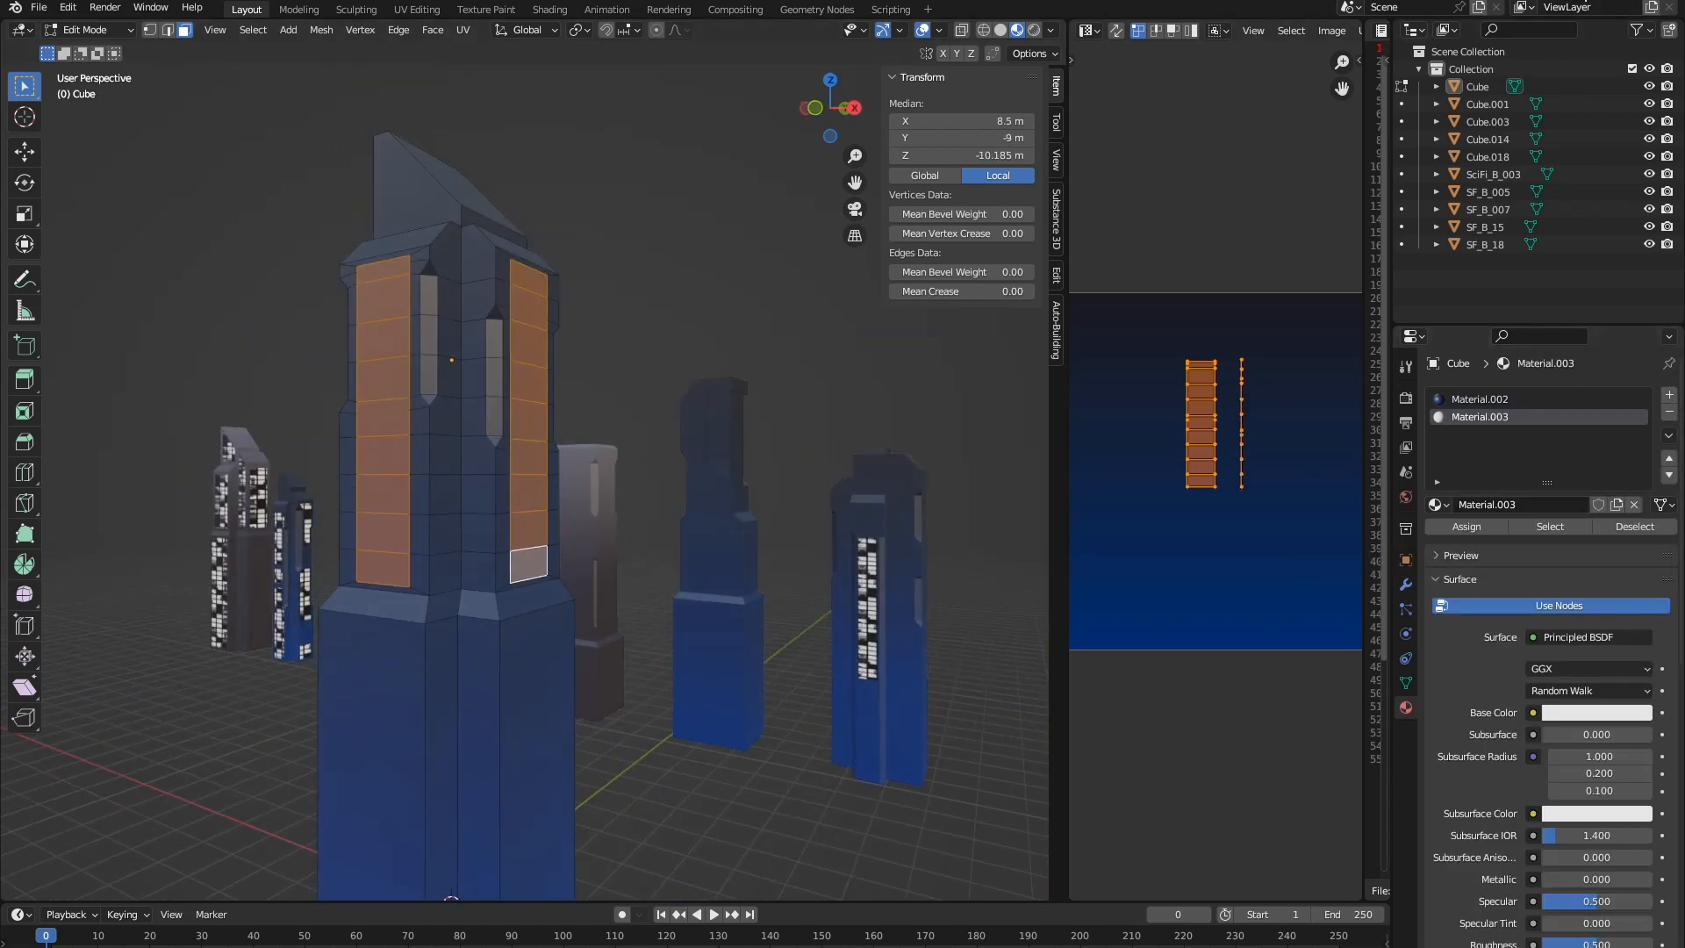
pyautogui.click(1533, 712)
pyautogui.click(1149, 832)
pyautogui.click(1623, 735)
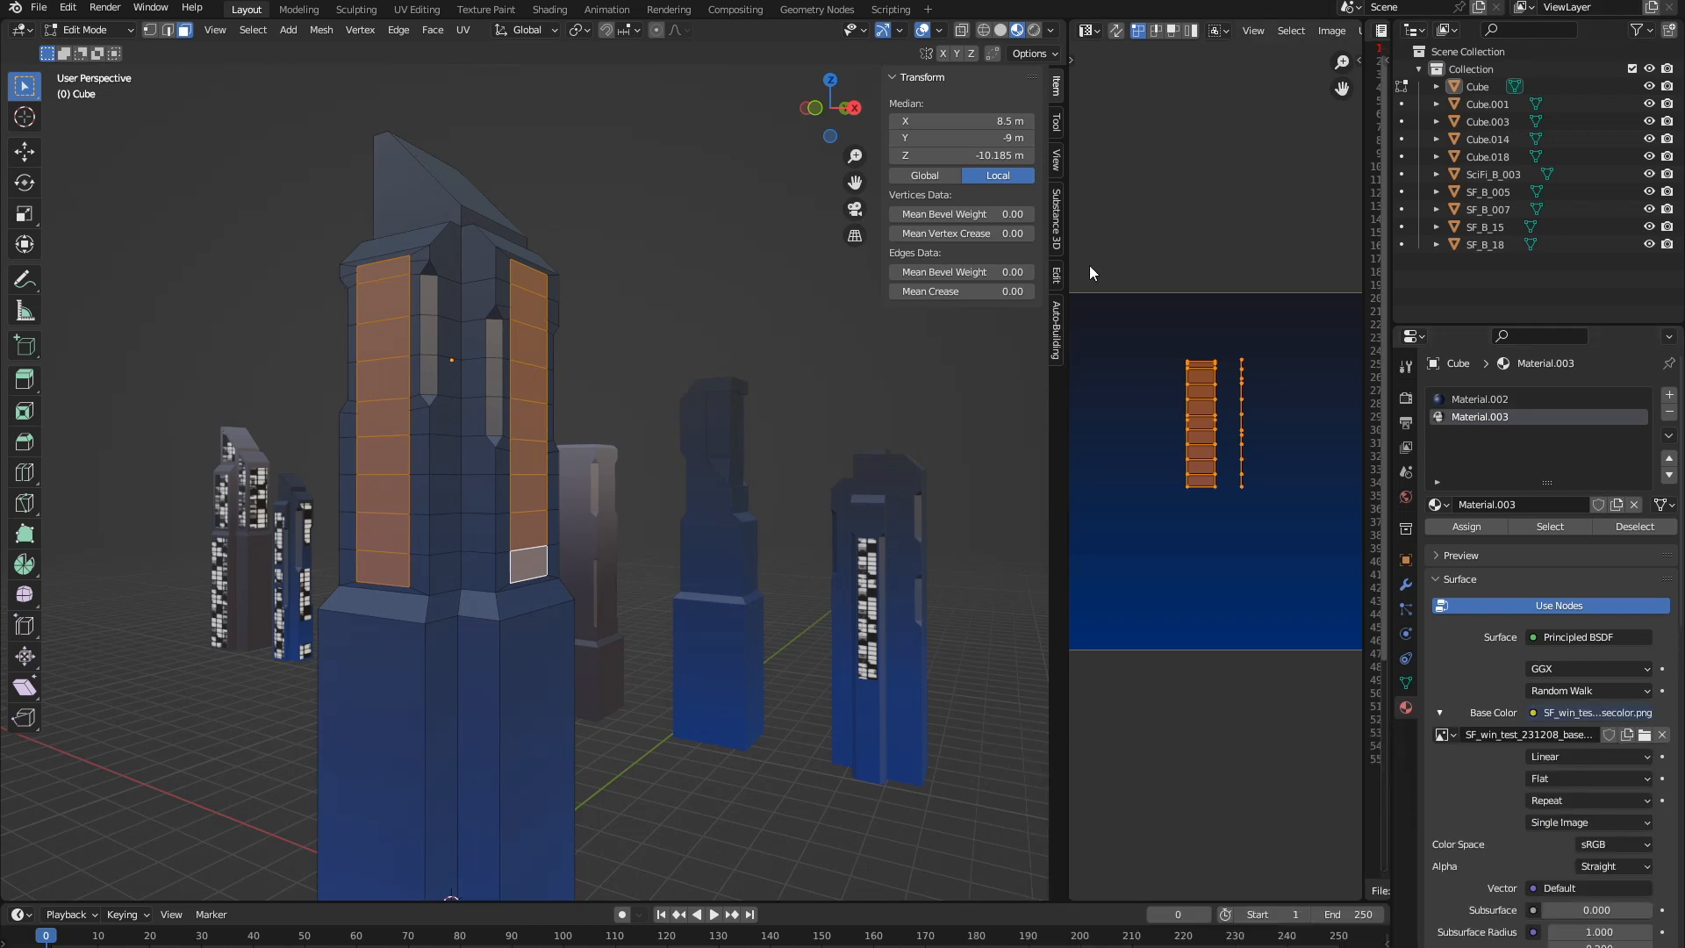
# - Widen the UV Editor and display the SF_win_test_231208_basecolor.png image in it
pyautogui.moveTo(1059, 261); pyautogui.dragTo(827, 261)
pyautogui.click(1307, 31)
pyautogui.scroll(-11, 1382, 152)
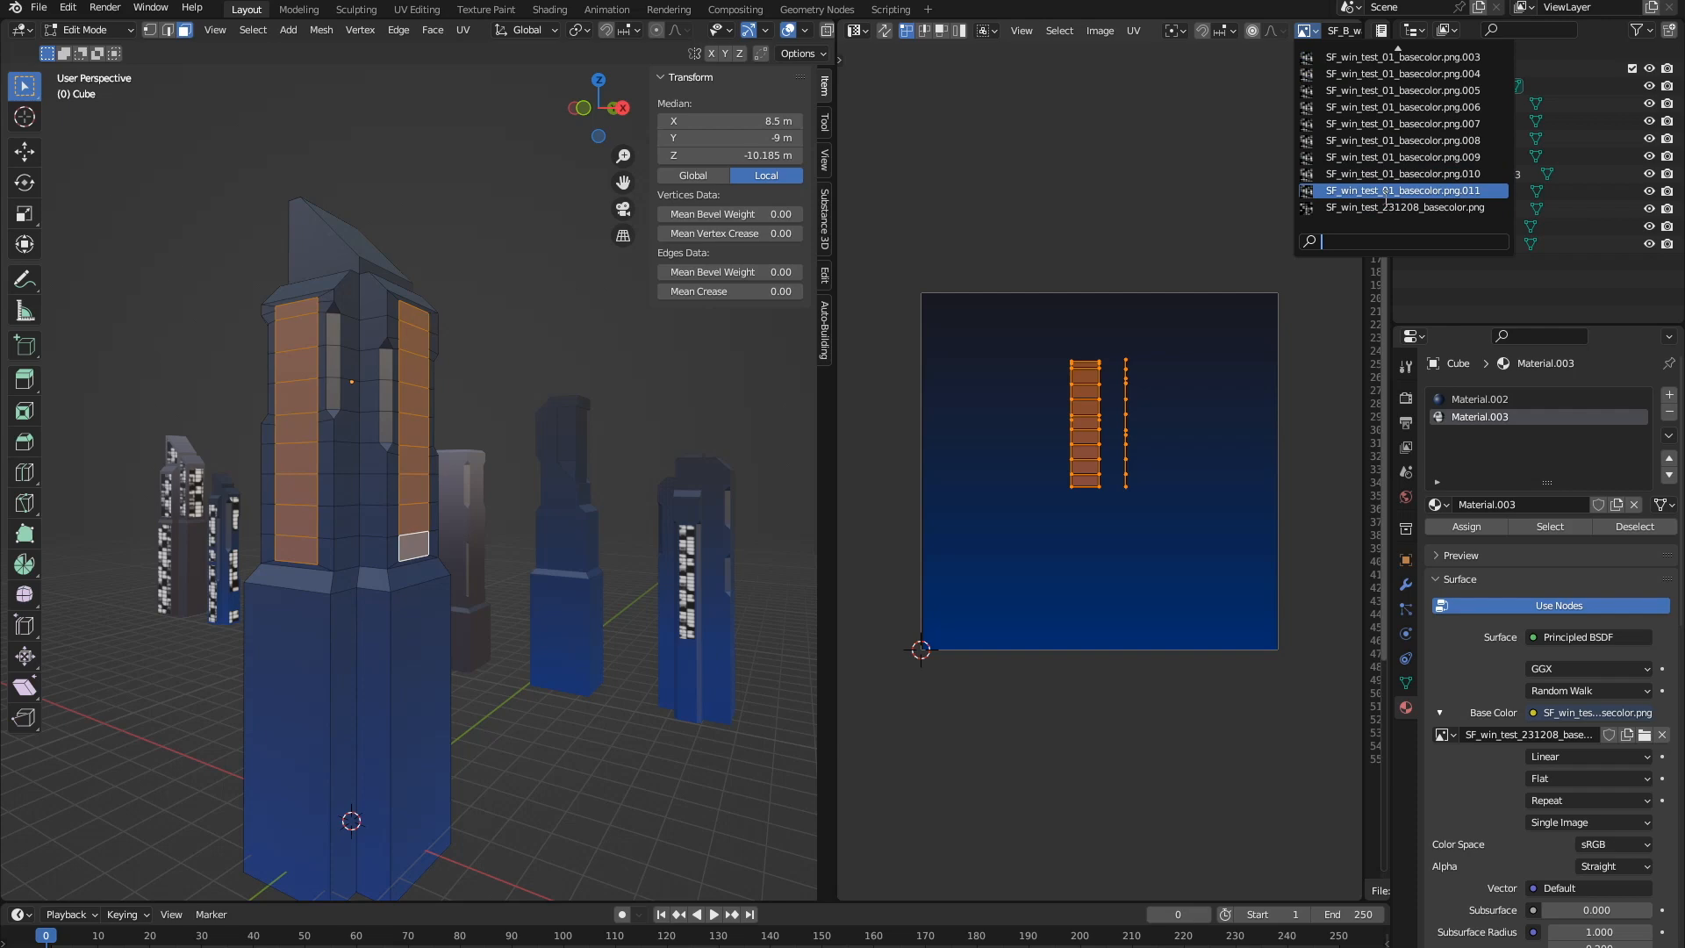
pyautogui.click(1384, 207)
pyautogui.scroll(1, 1141, 369)
# - Select the front wall's window strip, project its UVs from the front view, and assign Material.003 to it
pyautogui.moveTo(569, 366); pyautogui.dragTo(621, 371, button='middle')
pyautogui.click(365, 304)
pyautogui.keyDown('ctrl'); pyautogui.click(358, 564); pyautogui.keyUp('ctrl')
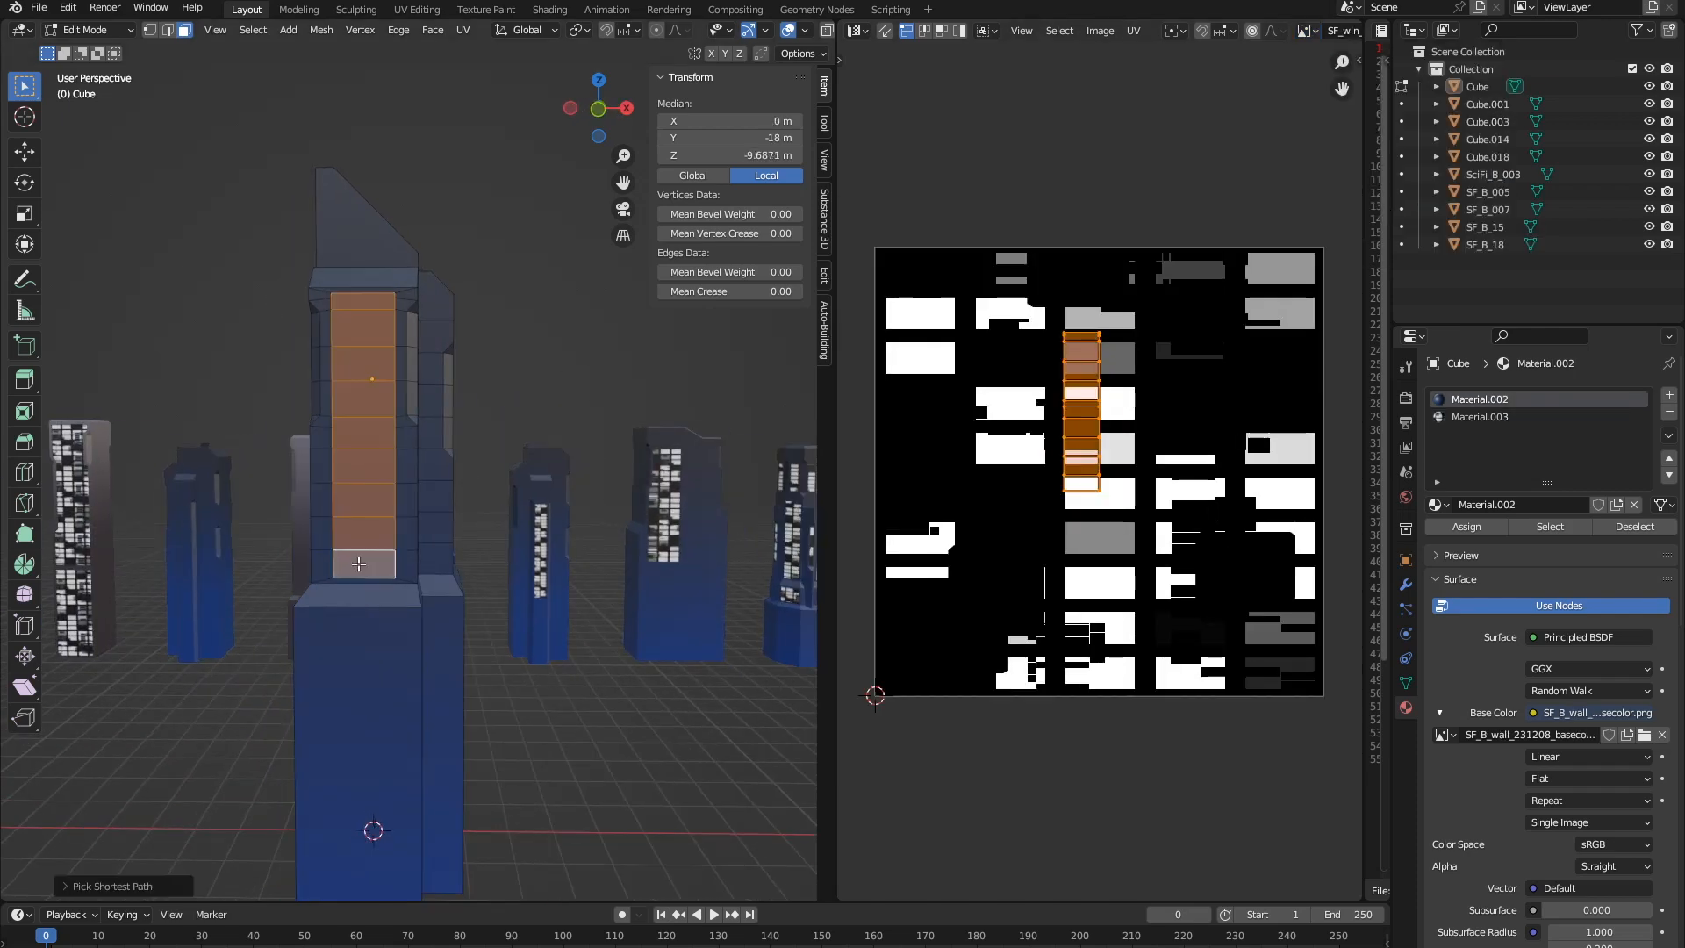
pyautogui.click(601, 109)
pyautogui.click(463, 30)
pyautogui.click(490, 195)
pyautogui.moveTo(303, 443); pyautogui.dragTo(484, 461, button='middle')
pyautogui.scroll(-3, 1148, 702)
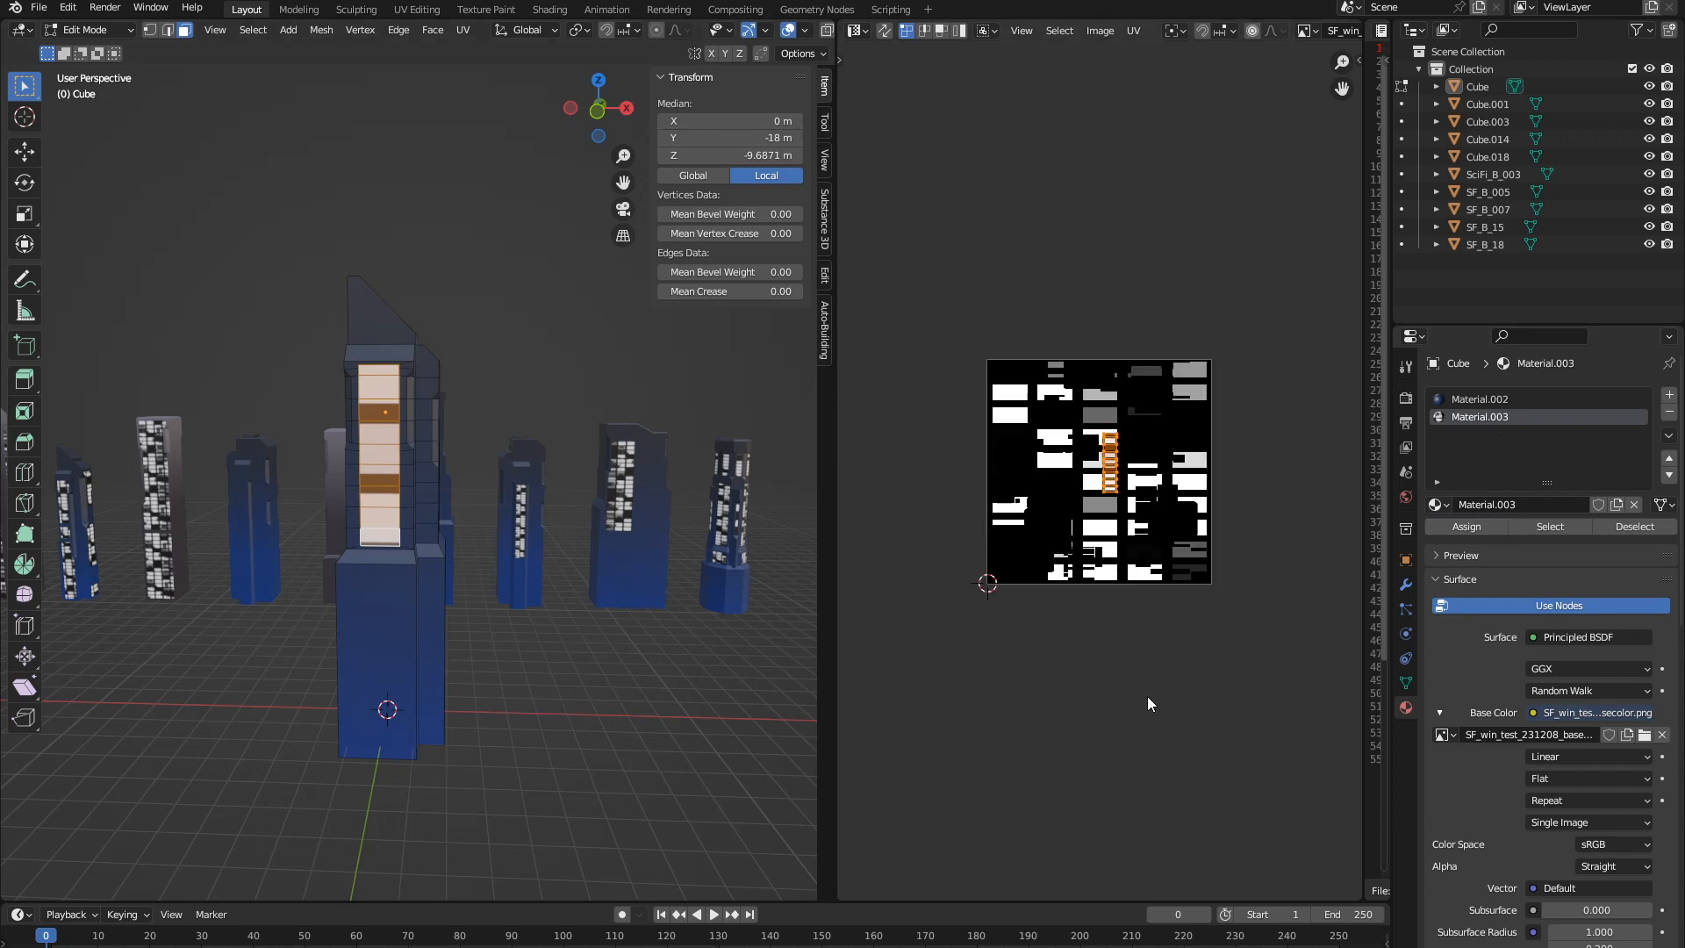
# - Scale the front strip's UVs by a factor of 10
pyautogui.write('10')
pyautogui.click(882, 463)
pyautogui.scroll(5, 474, 445)
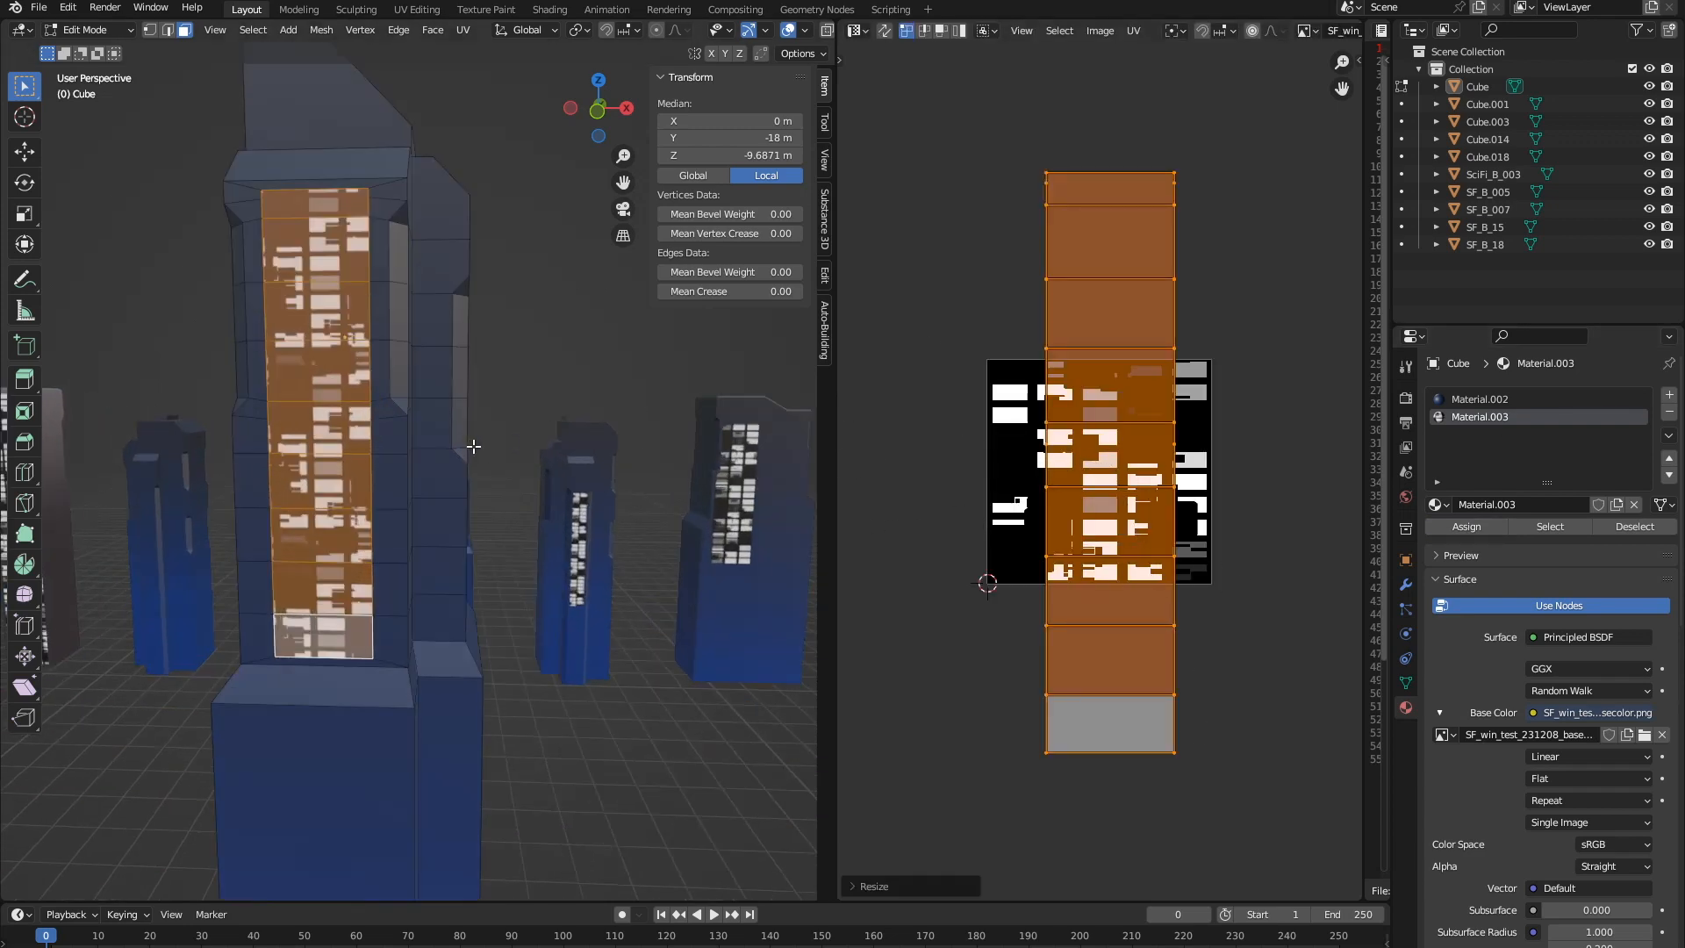
pyautogui.scroll(-3, 605, 540)
pyautogui.moveTo(605, 540); pyautogui.dragTo(555, 520, button='middle')
pyautogui.press('s')
pyautogui.click(1106, 561)
pyautogui.hotkey('ctrl', 'z')
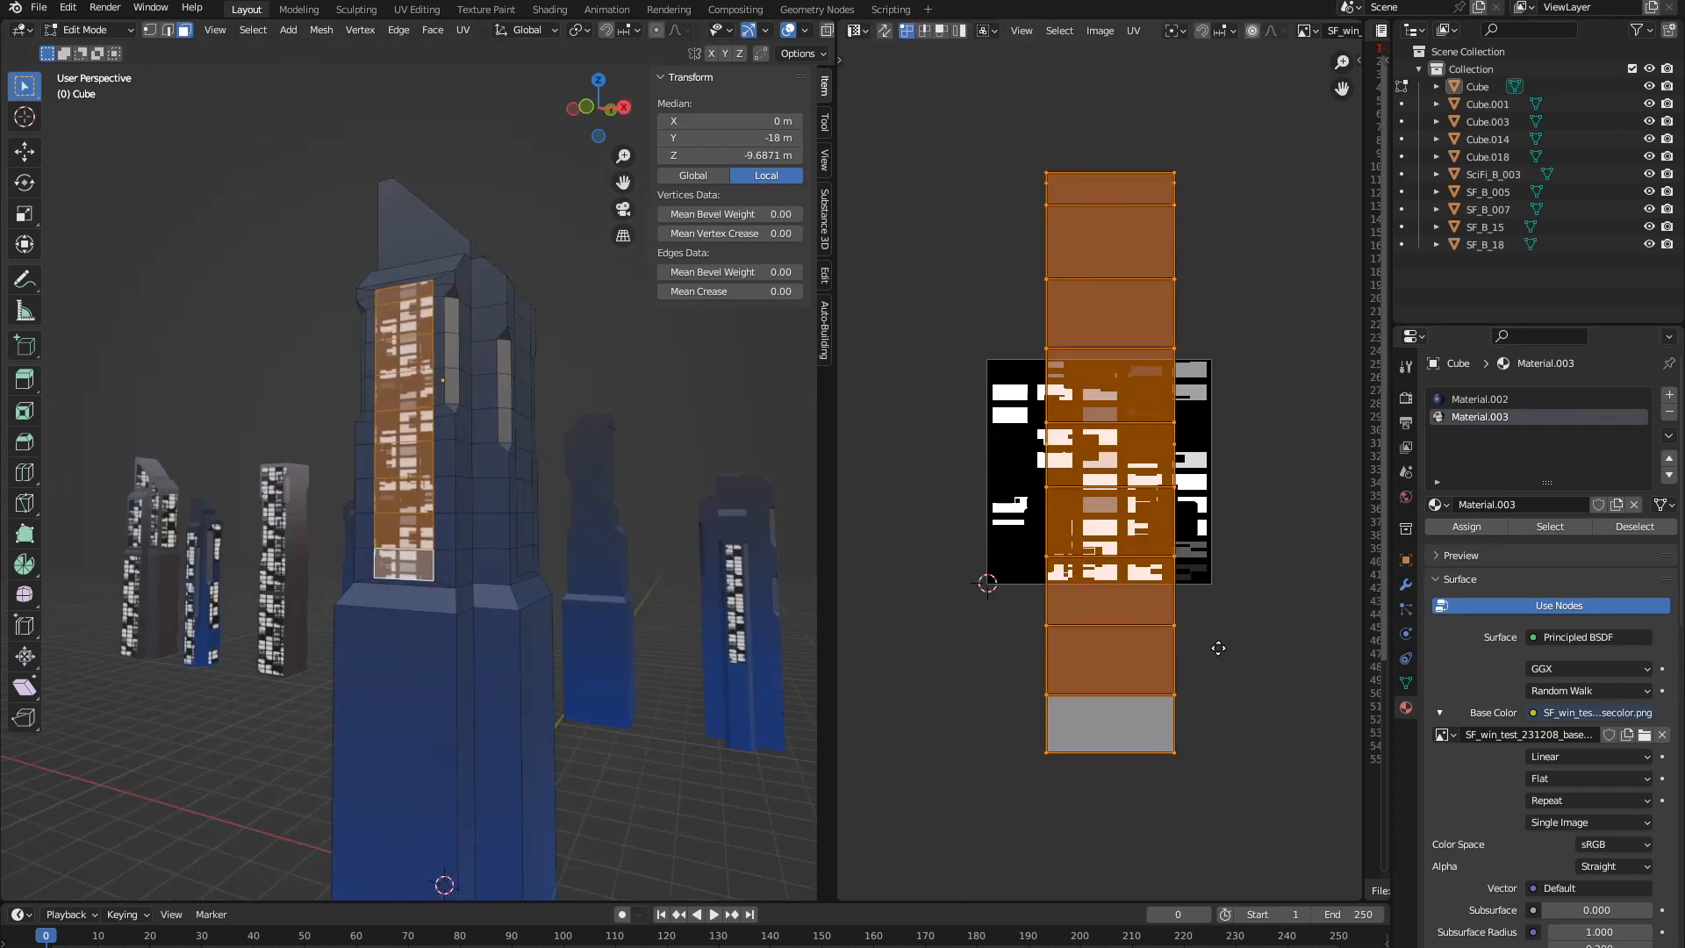
# - Move the front strip's UVs across the window image, sliding them along Y to line up the window rows
pyautogui.press('g')
pyautogui.click(1208, 651)
pyautogui.scroll(1, 582, 444)
pyautogui.moveTo(582, 444); pyautogui.dragTo(618, 445, button='middle')
pyautogui.press('g')
pyautogui.press('y')
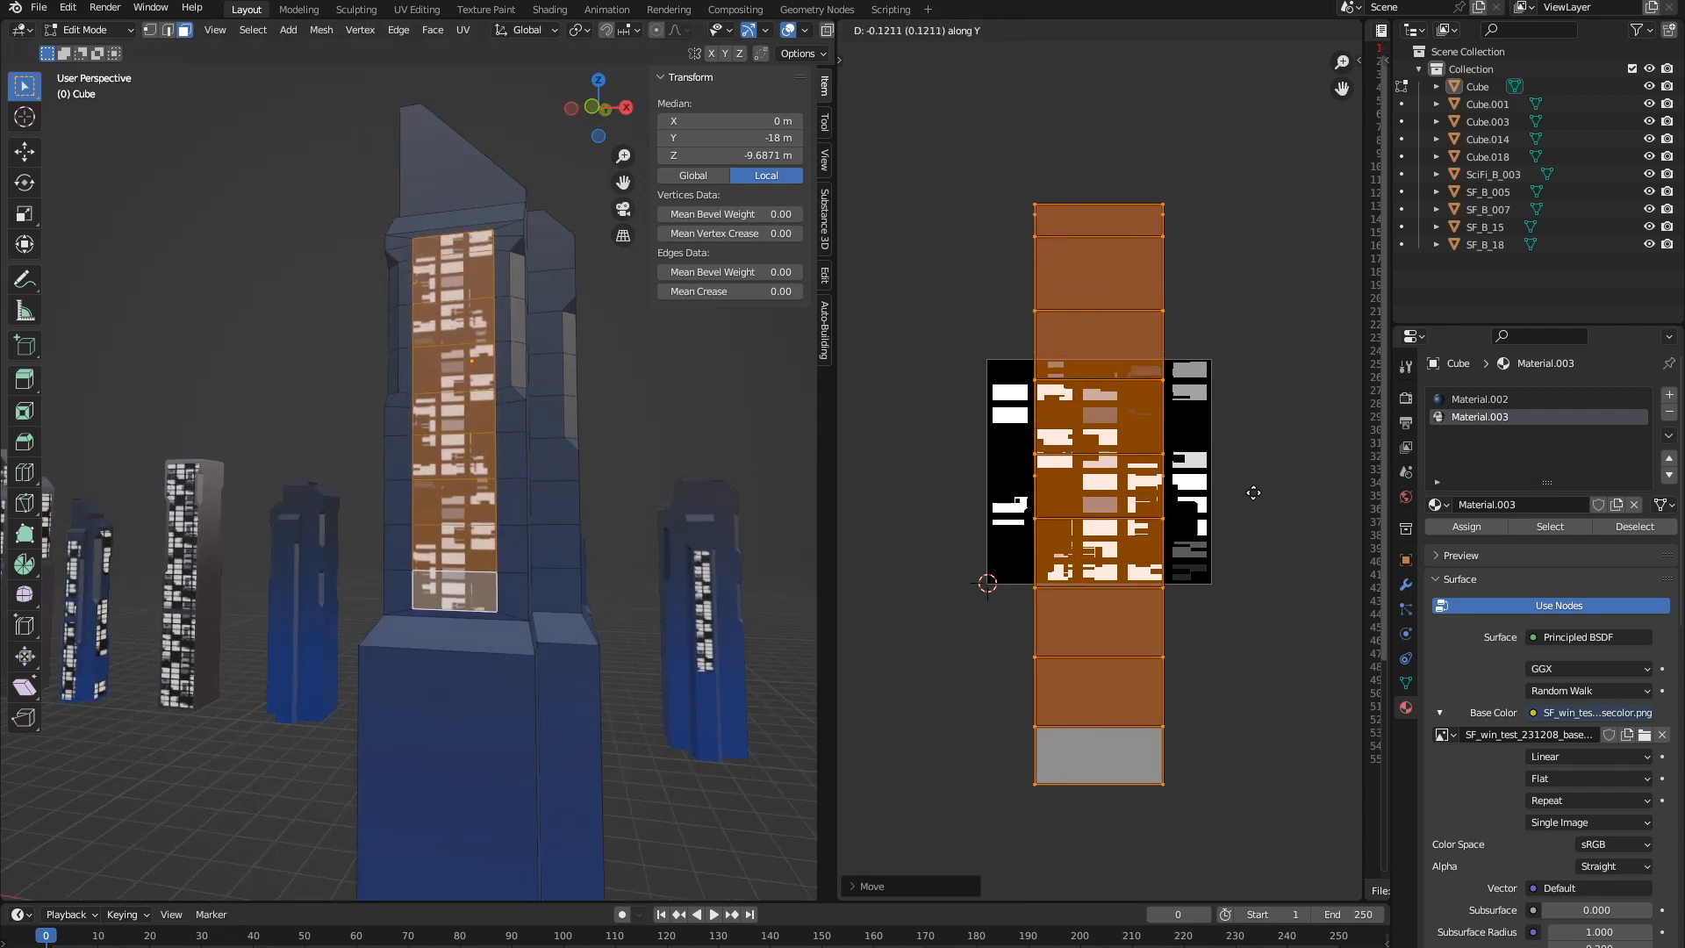
pyautogui.scroll(4, 801, 390)
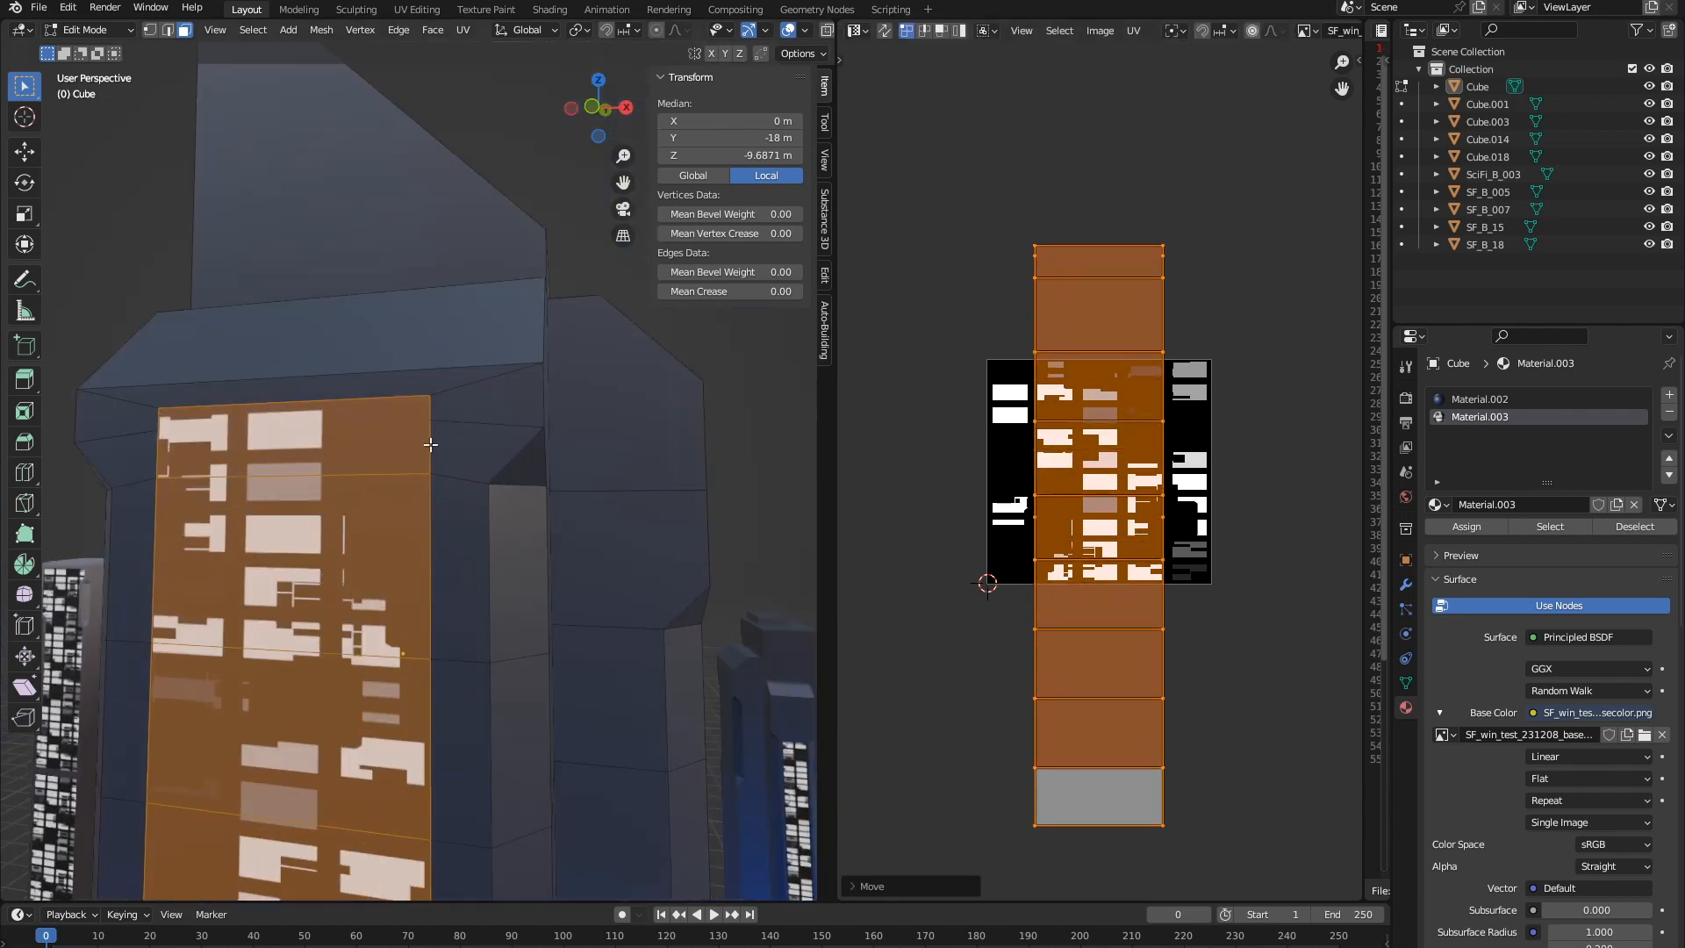
pyautogui.scroll(2, 1115, 545)
# - Nudge the front strip's UVs along X to align the window columns with its edges, and deselect everything
pyautogui.press('g')
pyautogui.press('x')
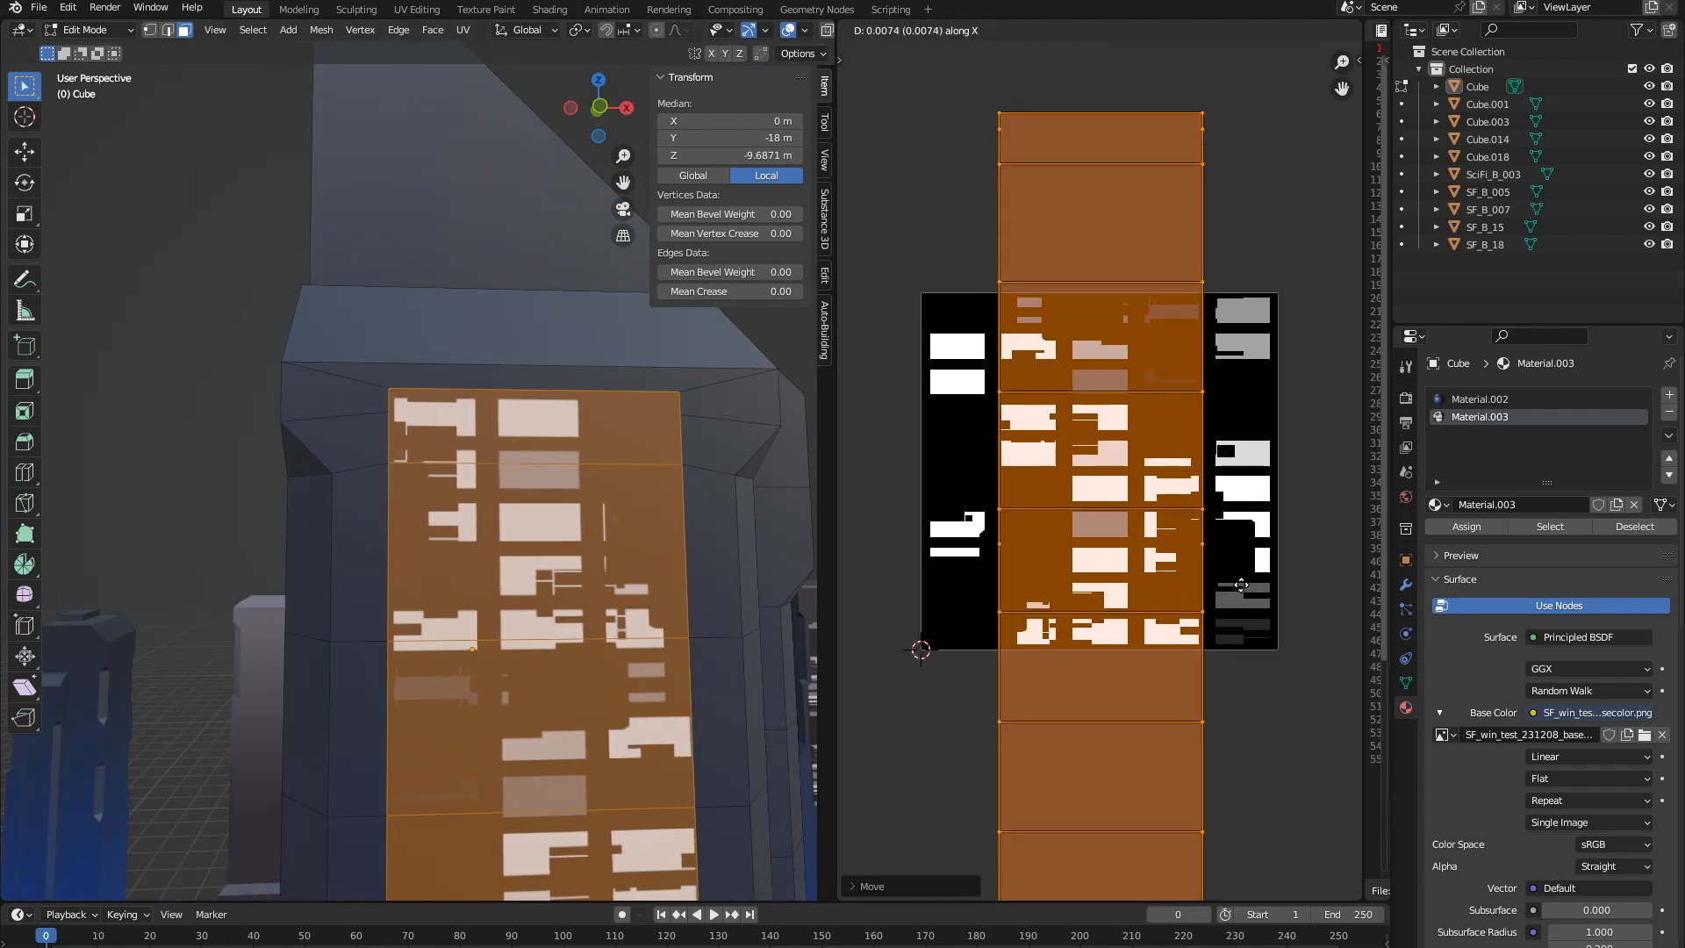
pyautogui.click(1177, 583)
pyautogui.scroll(-6, 545, 472)
pyautogui.hotkey('alt', 'a')
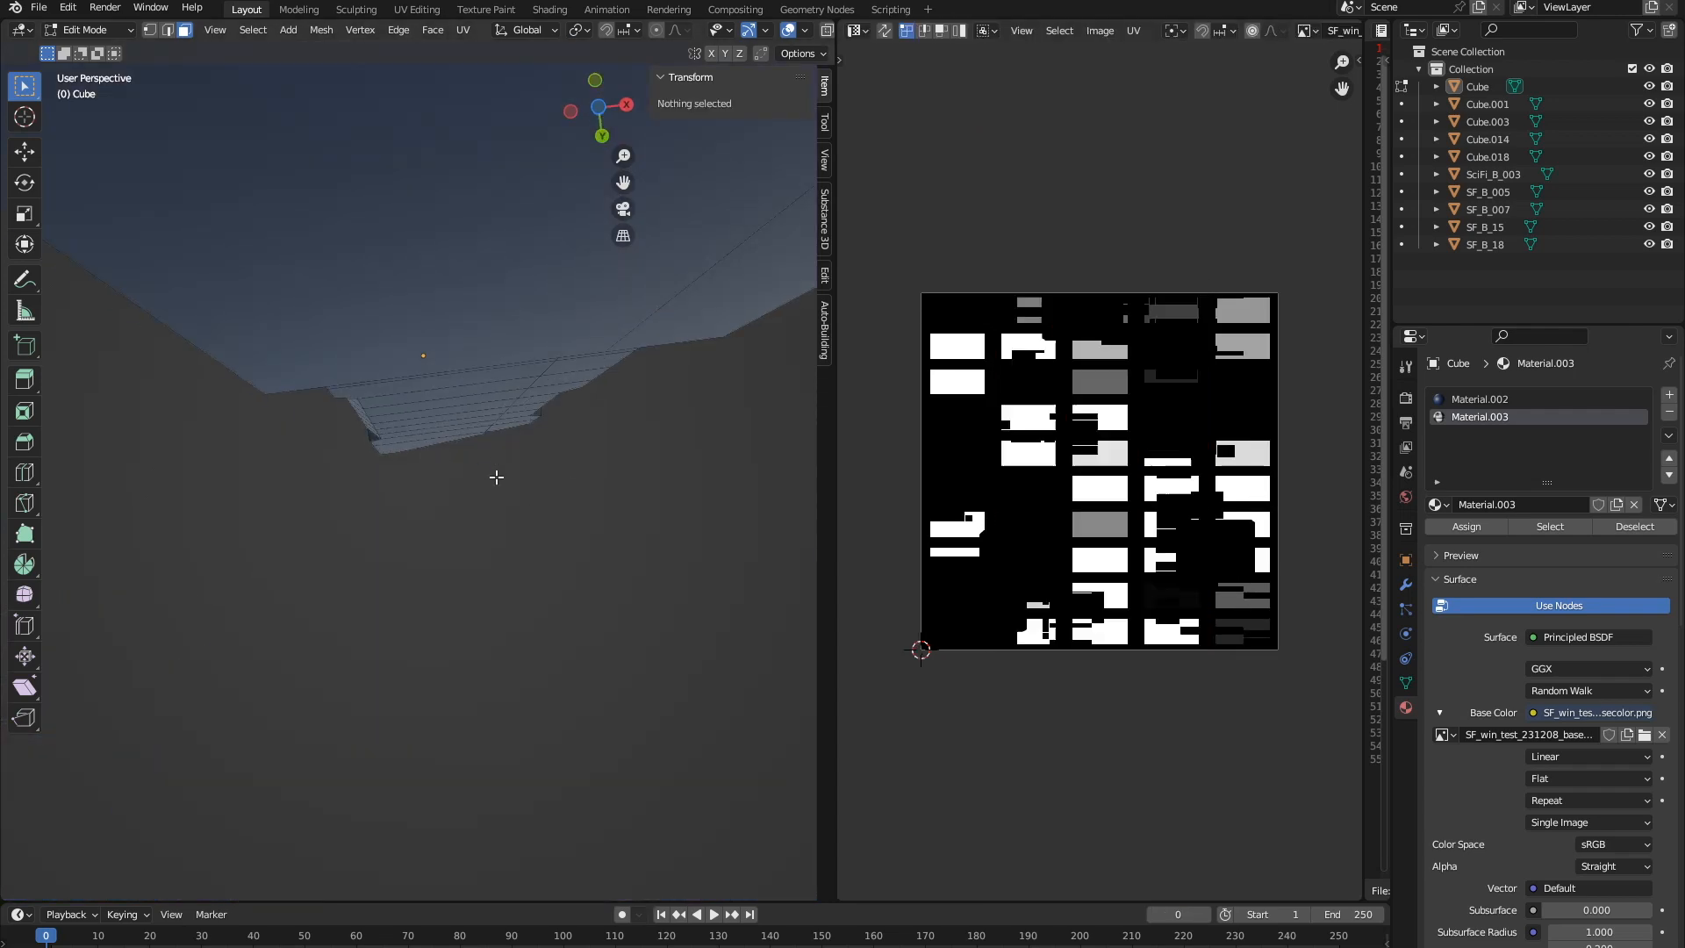
# - Select the side wall's window strip, project its UVs from the right side view, and assign Material.003 to it
pyautogui.moveTo(481, 463); pyautogui.dragTo(423, 488, button='middle')
pyautogui.click(436, 321)
pyautogui.keyDown('ctrl'); pyautogui.click(417, 732); pyautogui.keyUp('ctrl')
pyautogui.moveTo(558, 544); pyautogui.dragTo(516, 540, button='middle')
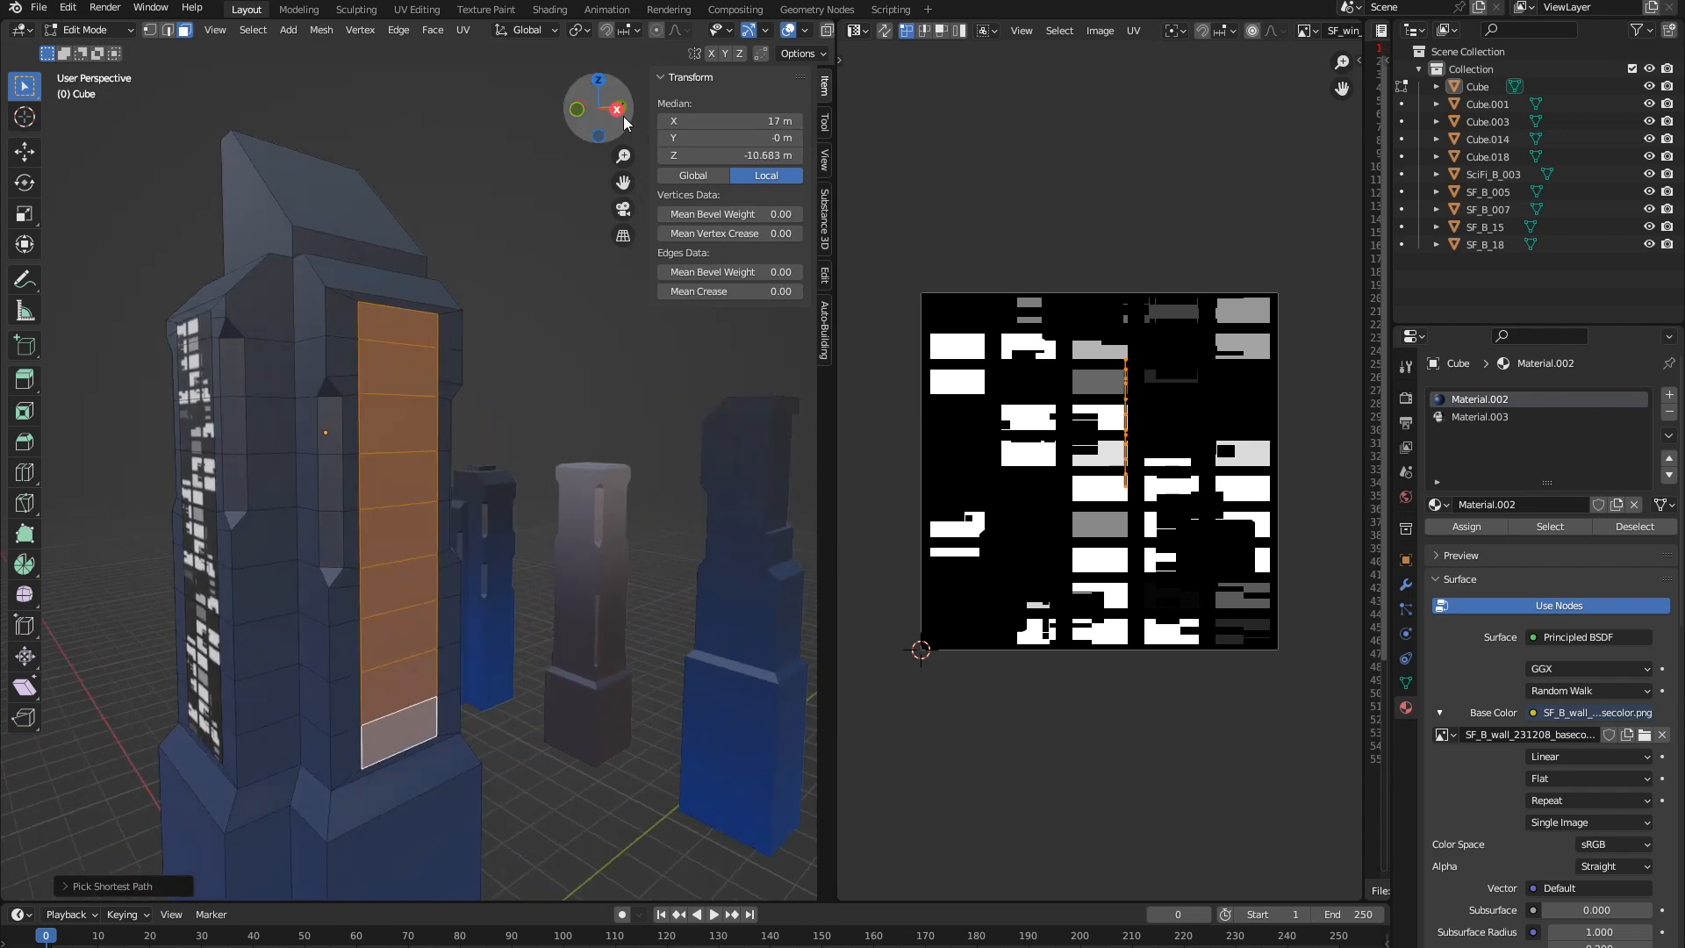
pyautogui.click(610, 112)
pyautogui.click(463, 30)
pyautogui.click(494, 201)
pyautogui.moveTo(440, 455); pyautogui.dragTo(518, 421, button='middle')
# - Scale the side strip's UVs by 10, and resize and reposition them over the window image
pyautogui.write('s10')
pyautogui.press('Return')
pyautogui.scroll(1, 517, 421)
pyautogui.press('s')
pyautogui.click(1173, 641)
pyautogui.press('g')
pyautogui.click(1223, 651)
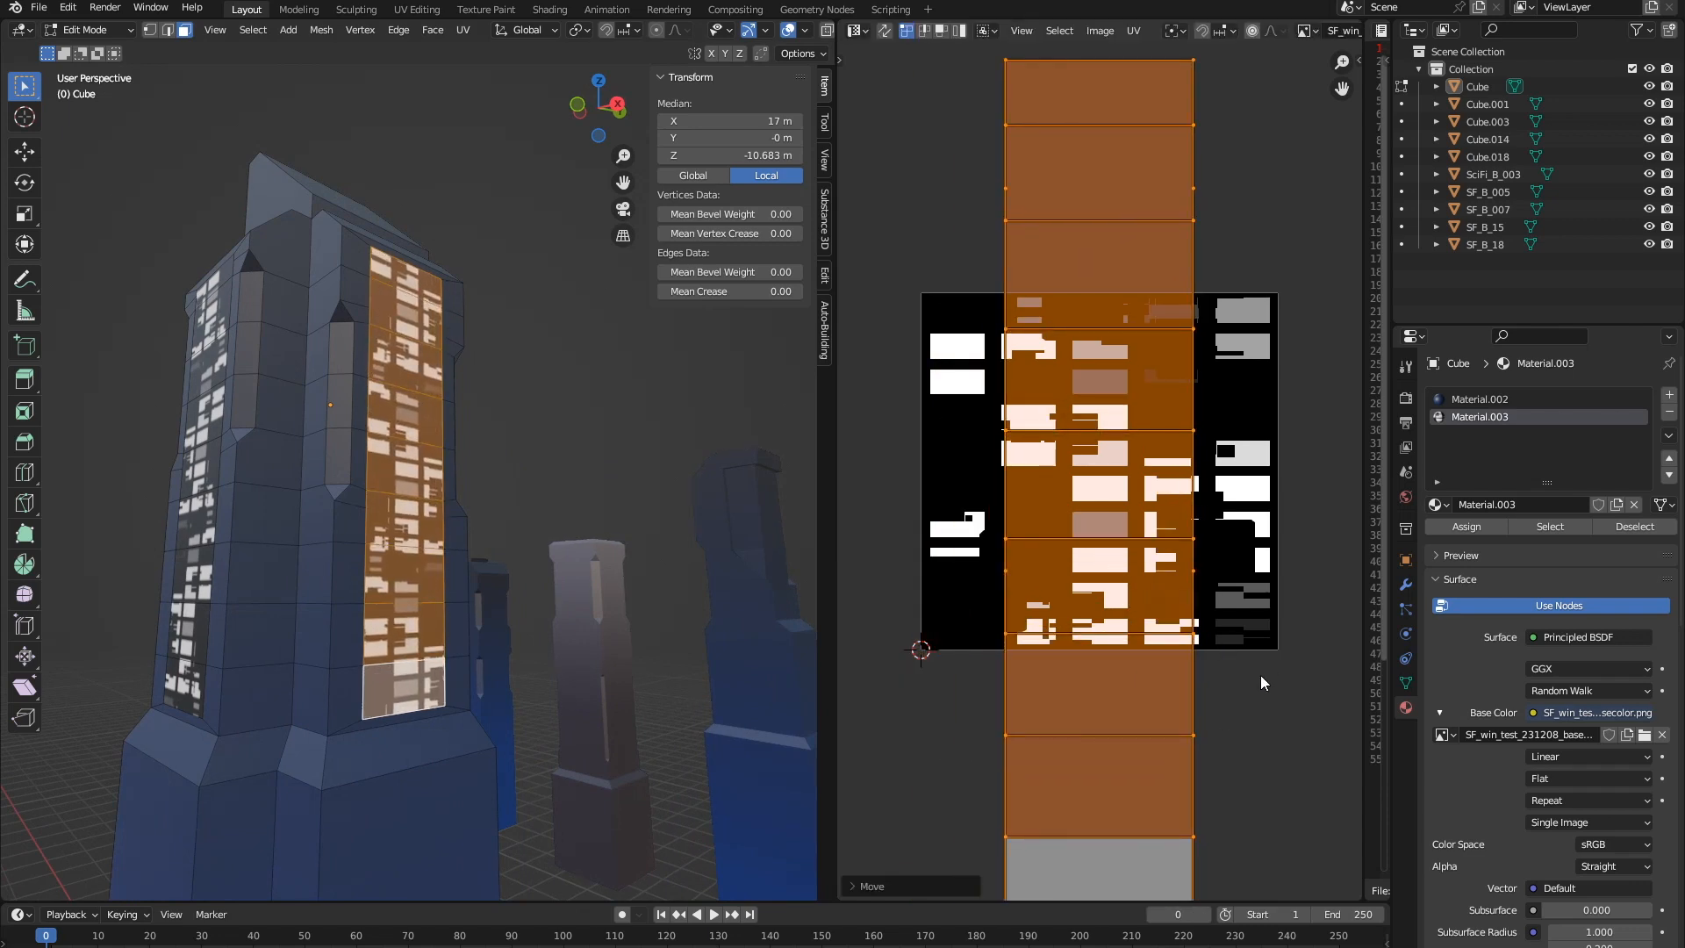
pyautogui.press('s')
pyautogui.click(1276, 689)
# - Slide the side strip's UVs along Y to align the window rows with its edges, and return to Object Mode
pyautogui.moveTo(503, 434); pyautogui.dragTo(447, 380, button='middle')
pyautogui.click(1155, 731)
pyautogui.scroll(4, 447, 381)
pyautogui.press('g')
pyautogui.press('y')
pyautogui.click(1156, 507)
pyautogui.press('g')
pyautogui.press('y')
pyautogui.click(1157, 513)
pyautogui.scroll(-6, 649, 543)
pyautogui.press('Tab')
pyautogui.moveTo(607, 546); pyautogui.dragTo(667, 491, button='middle')
pyautogui.scroll(-4, 746, 390)
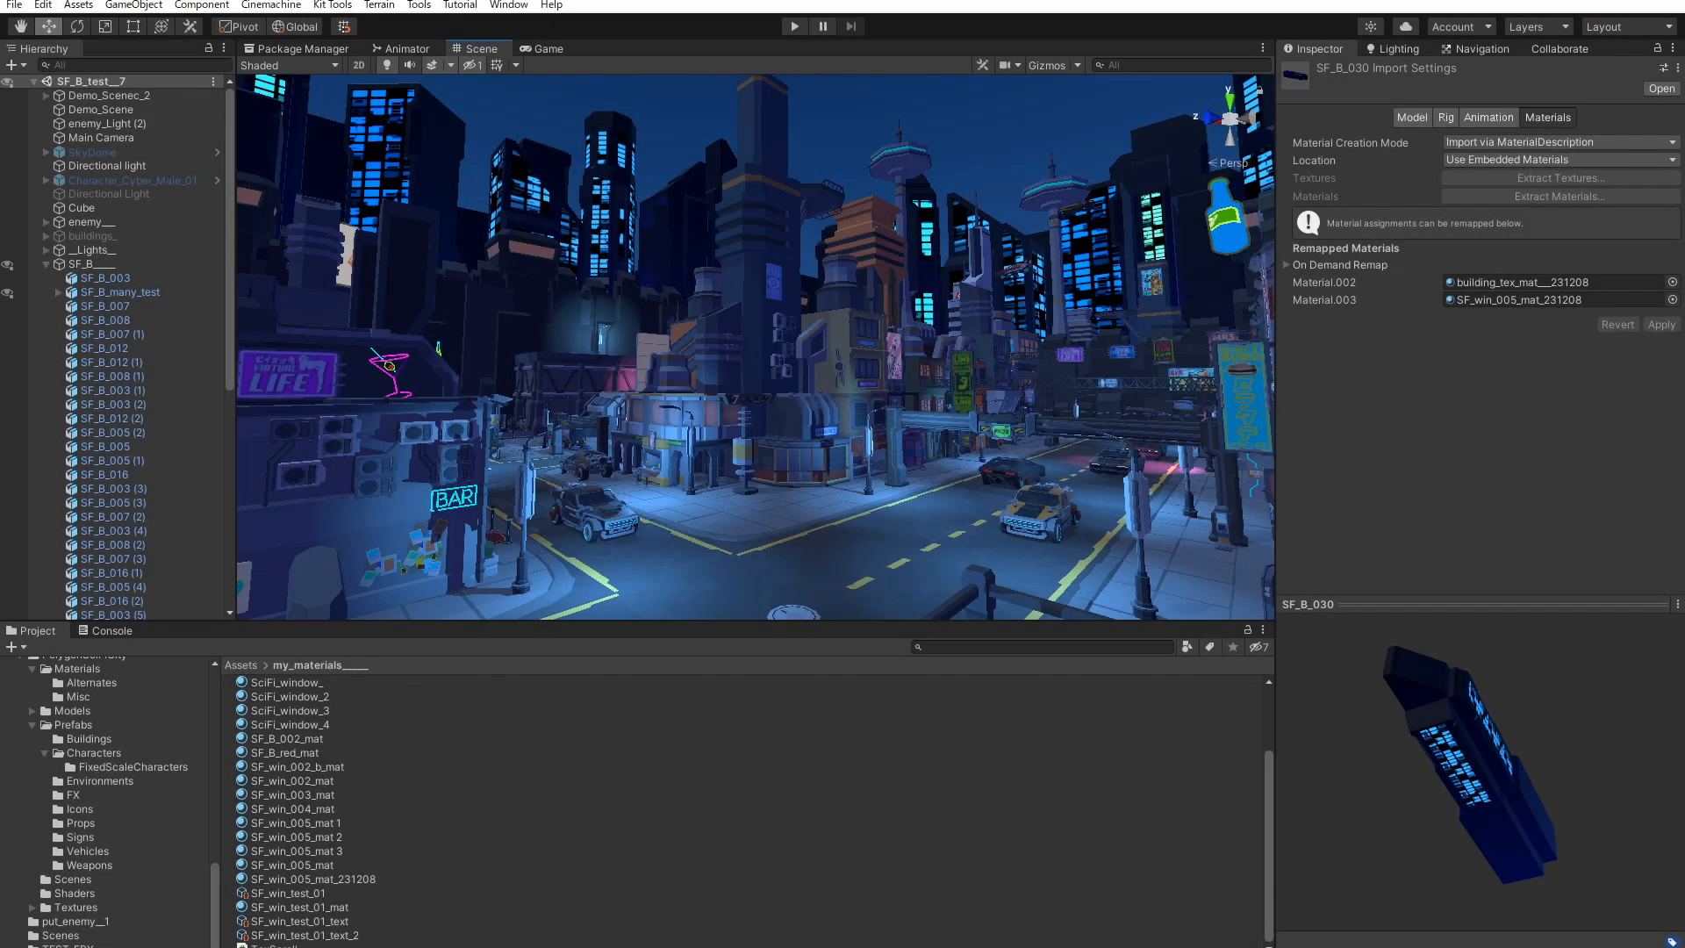
# - In Unity, add the SF_B_030 model from the TEST_FBX___ folder to the SF_B_test__7 scene hierarchy
pyautogui.click(69, 945)
pyautogui.scroll(-1, 354, 861)
pyautogui.click(46, 266)
pyautogui.moveTo(275, 893); pyautogui.dragTo(104, 368)
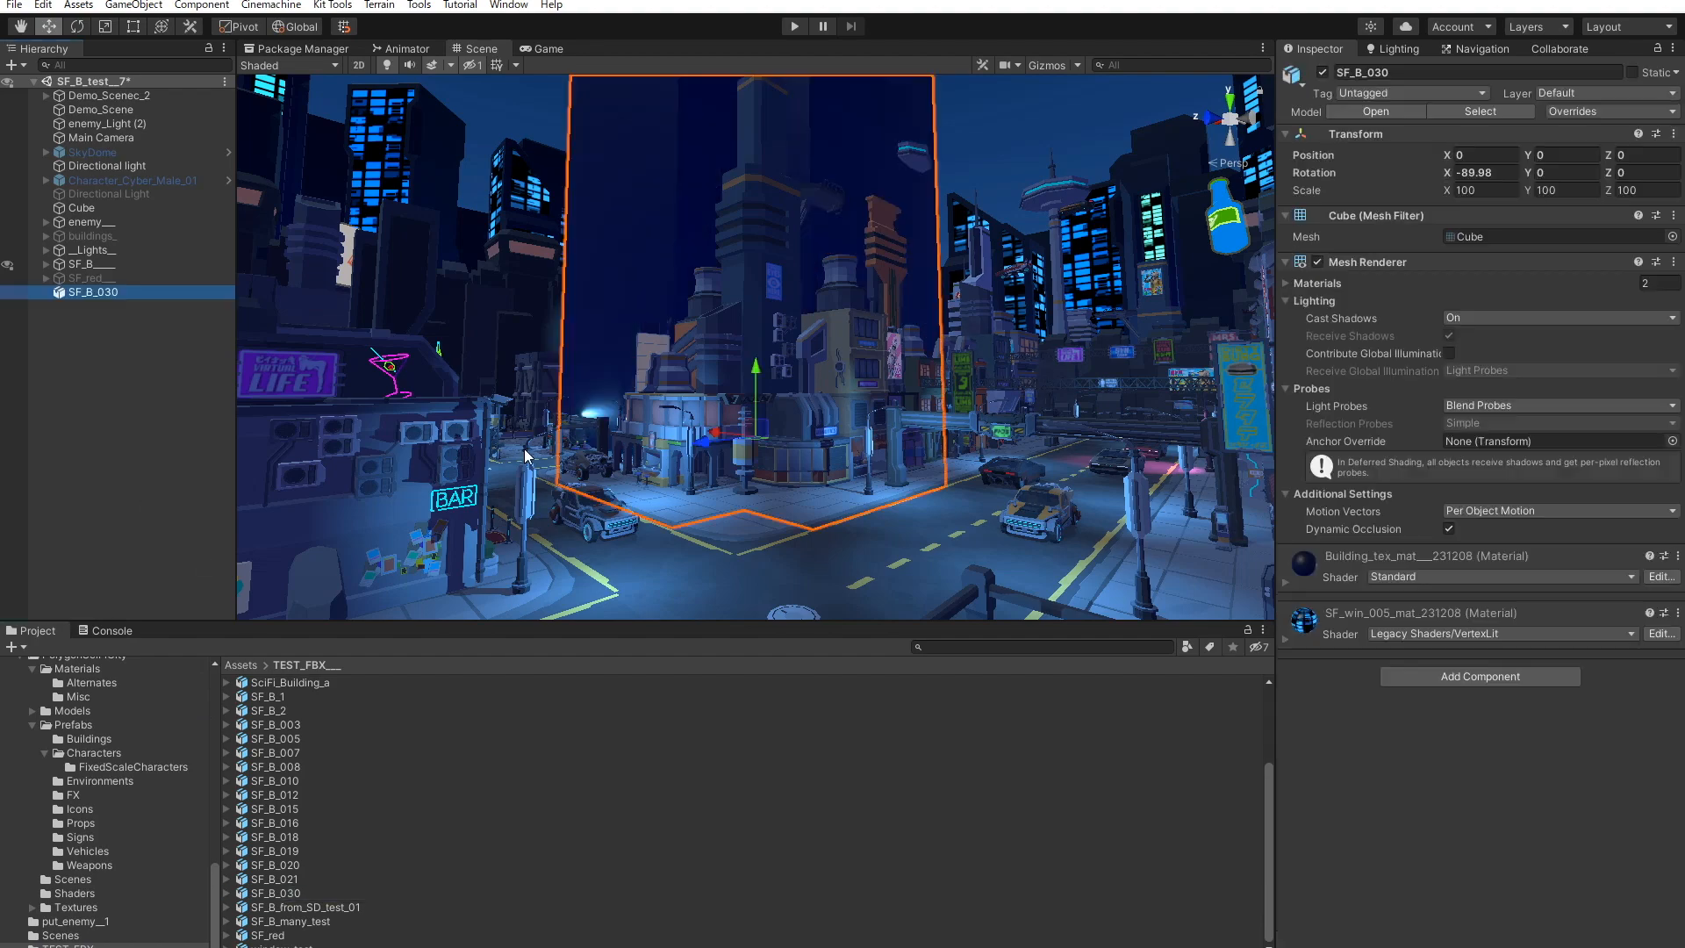
# - Set the SF_B_030 building's scale to 80 on the X, Y and Z axes
pyautogui.keyDown('alt'); pyautogui.moveTo(885, 404); pyautogui.dragTo(669, 387); pyautogui.keyUp('alt')
pyautogui.scroll(-5, 670, 387)
pyautogui.moveTo(670, 387); pyautogui.dragTo(825, 526, button='middle')
pyautogui.scroll(-3, 825, 526)
pyautogui.click(986, 491)
pyautogui.click(756, 412)
pyautogui.moveTo(756, 412); pyautogui.dragTo(884, 249, button='middle')
pyautogui.keyDown('alt'); pyautogui.moveTo(885, 249); pyautogui.dragTo(864, 285); pyautogui.keyUp('alt')
pyautogui.click(1483, 191)
pyautogui.write('80')
pyautogui.press('Tab')
pyautogui.write('80')
pyautogui.press('Tab')
pyautogui.write('80')
# - Set SF_B_030's Y rotation to 180 and move it to about X -68.9, Z 149.9 among the skyscrapers
pyautogui.keyDown('alt'); pyautogui.moveTo(730, 333); pyautogui.dragTo(929, 361); pyautogui.keyUp('alt')
pyautogui.keyDown('alt'); pyautogui.moveTo(929, 362); pyautogui.dragTo(865, 386, button='right'); pyautogui.keyUp('alt')
pyautogui.click(1565, 173)
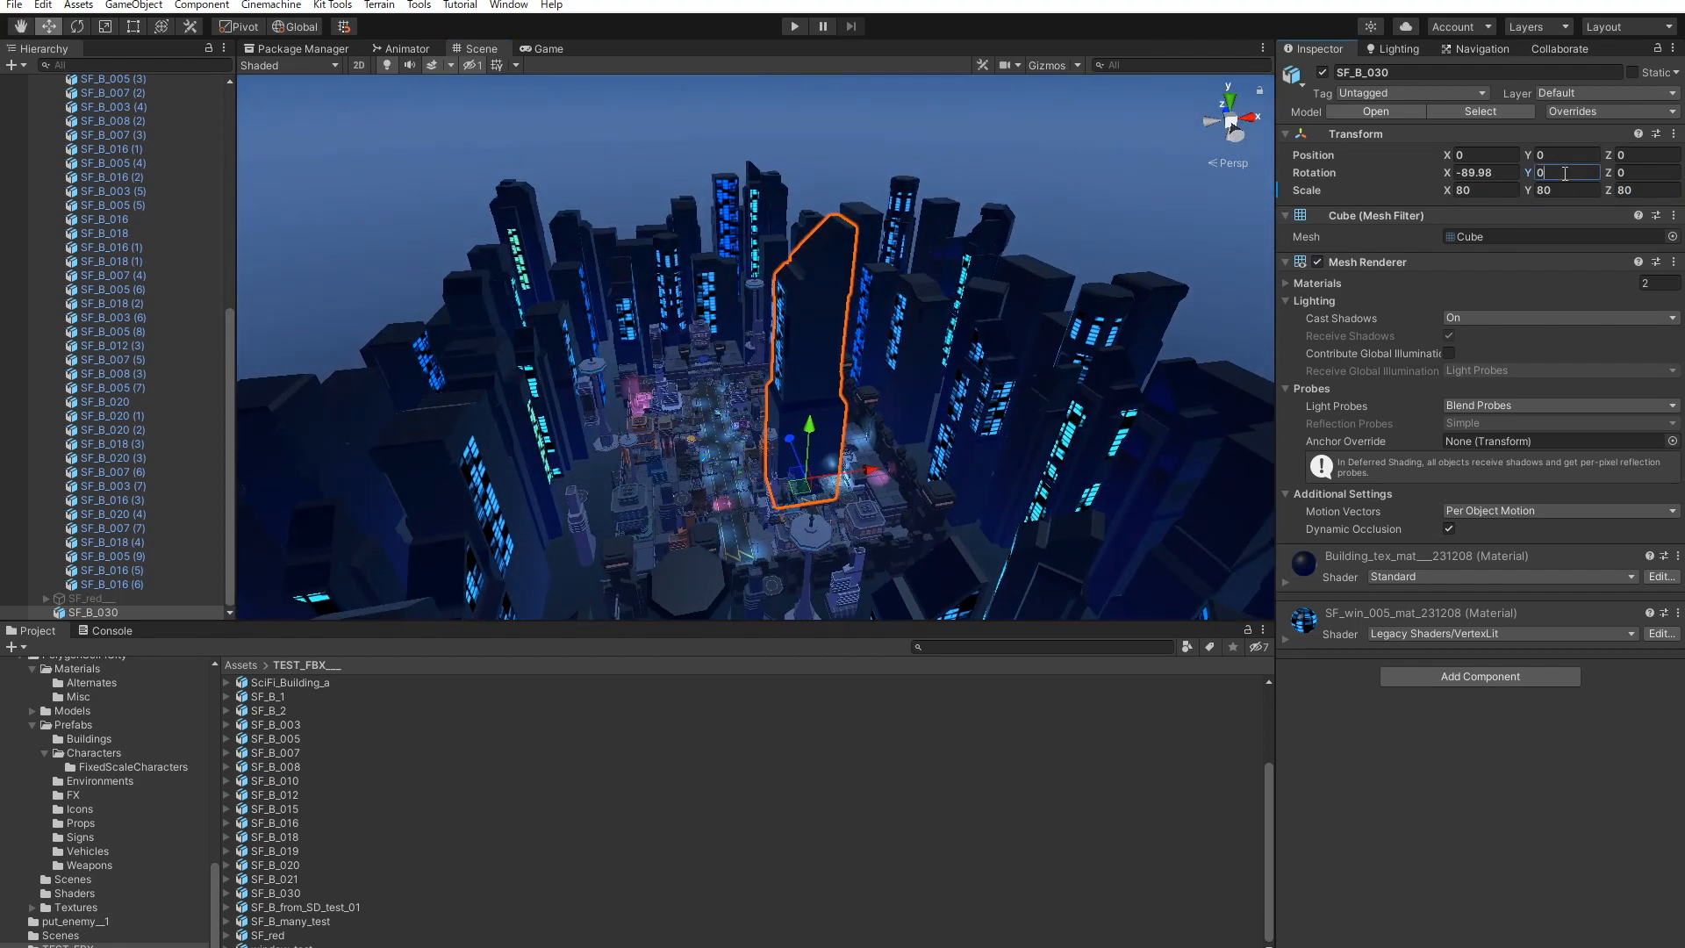
pyautogui.moveTo(790, 438); pyautogui.dragTo(699, 295)
pyautogui.press('f')
pyautogui.keyDown('alt'); pyautogui.moveTo(698, 295); pyautogui.dragTo(647, 491); pyautogui.keyUp('alt')
pyautogui.keyDown('alt'); pyautogui.moveTo(649, 491); pyautogui.dragTo(667, 417); pyautogui.keyUp('alt')
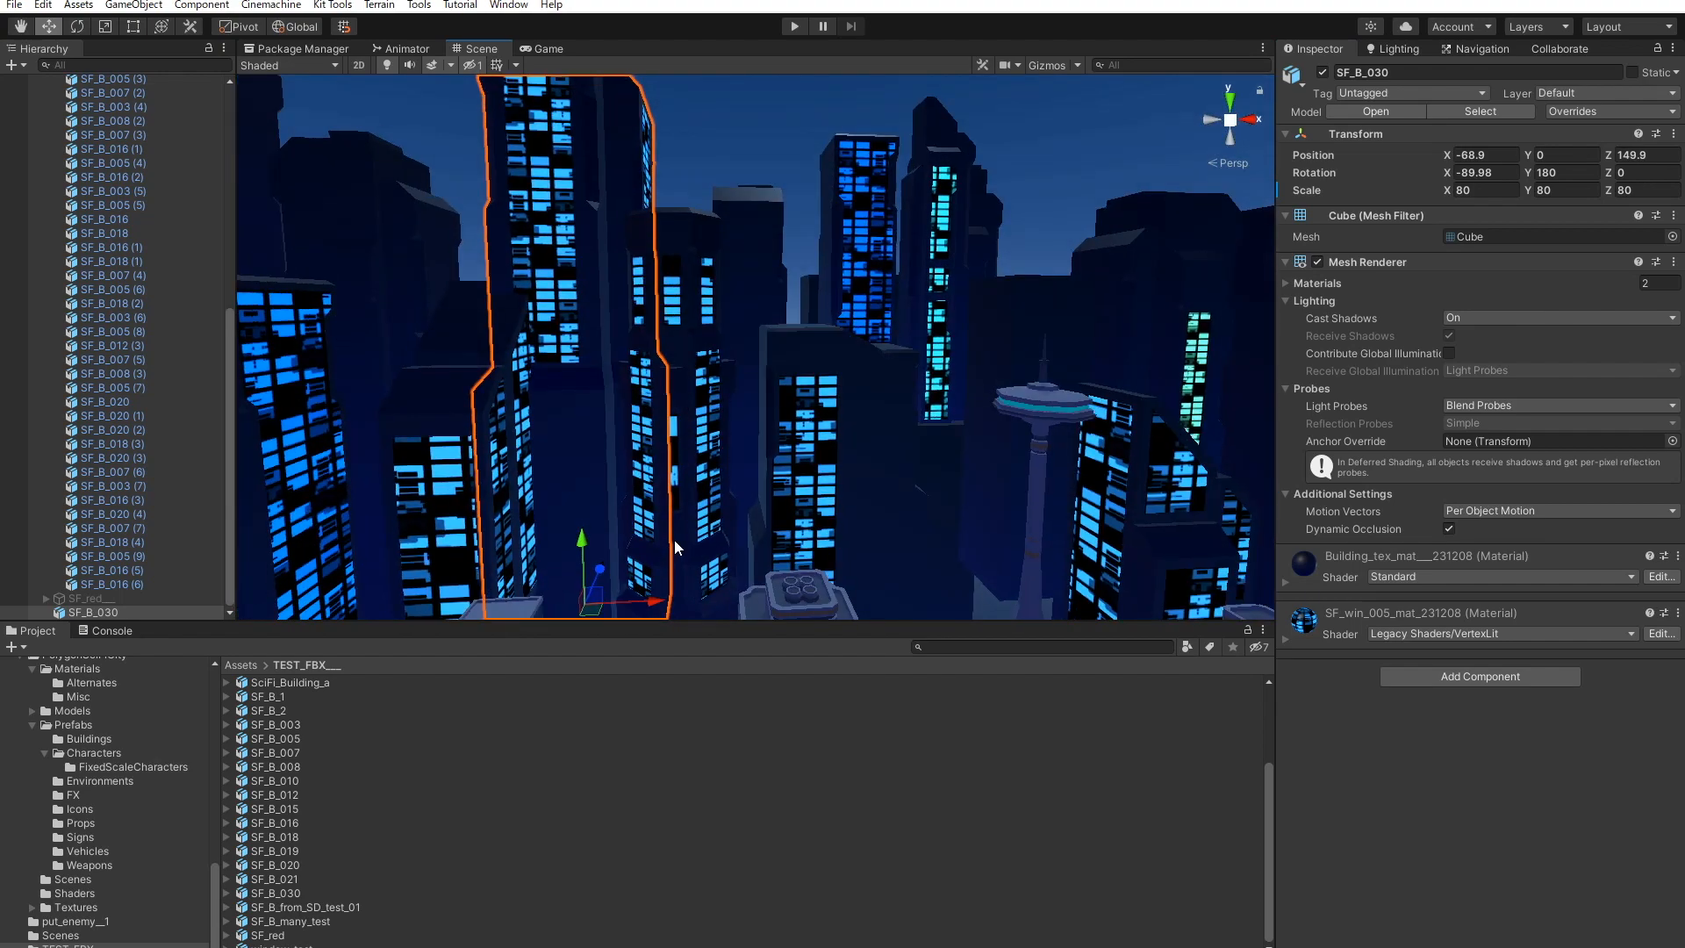
# - Move the SF_B_030 building sideways and downward to about X -10.4, Y -37.2
pyautogui.moveTo(678, 597); pyautogui.dragTo(779, 592)
pyautogui.keyDown('alt'); pyautogui.moveTo(745, 493); pyautogui.dragTo(702, 439); pyautogui.keyUp('alt')
pyautogui.moveTo(619, 439); pyautogui.dragTo(650, 465)
pyautogui.moveTo(764, 616); pyautogui.dragTo(938, 622)
pyautogui.press('f')
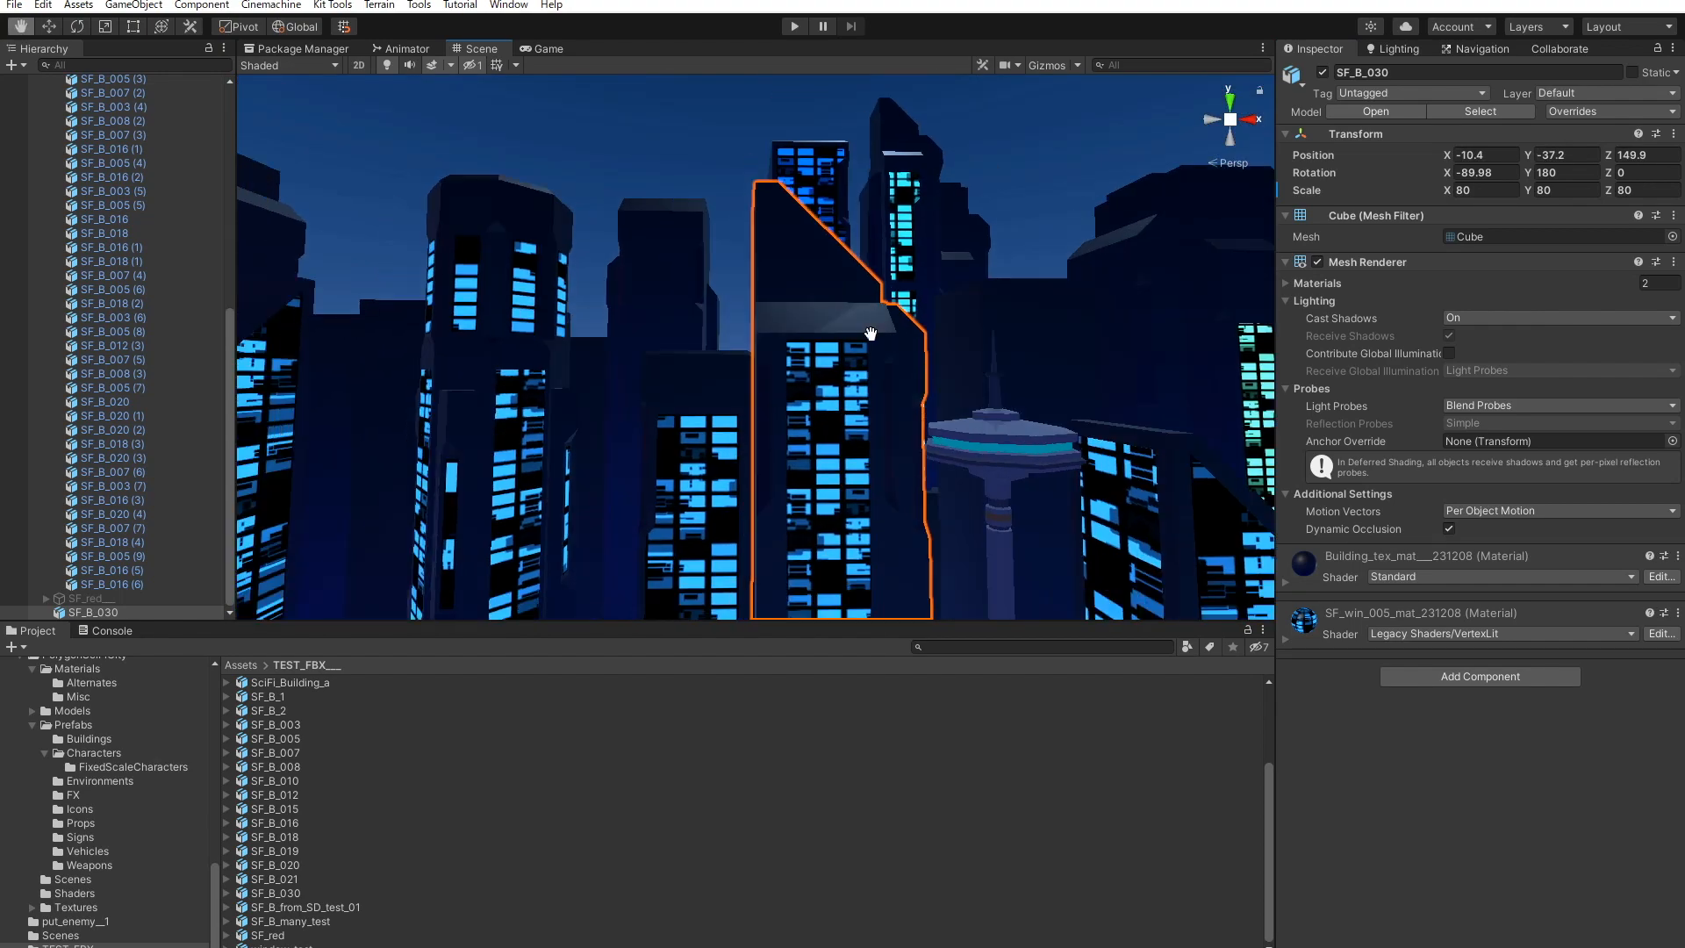
# - Set the SF_B_030 building's scale to 85 on all three axes
pyautogui.write('858')
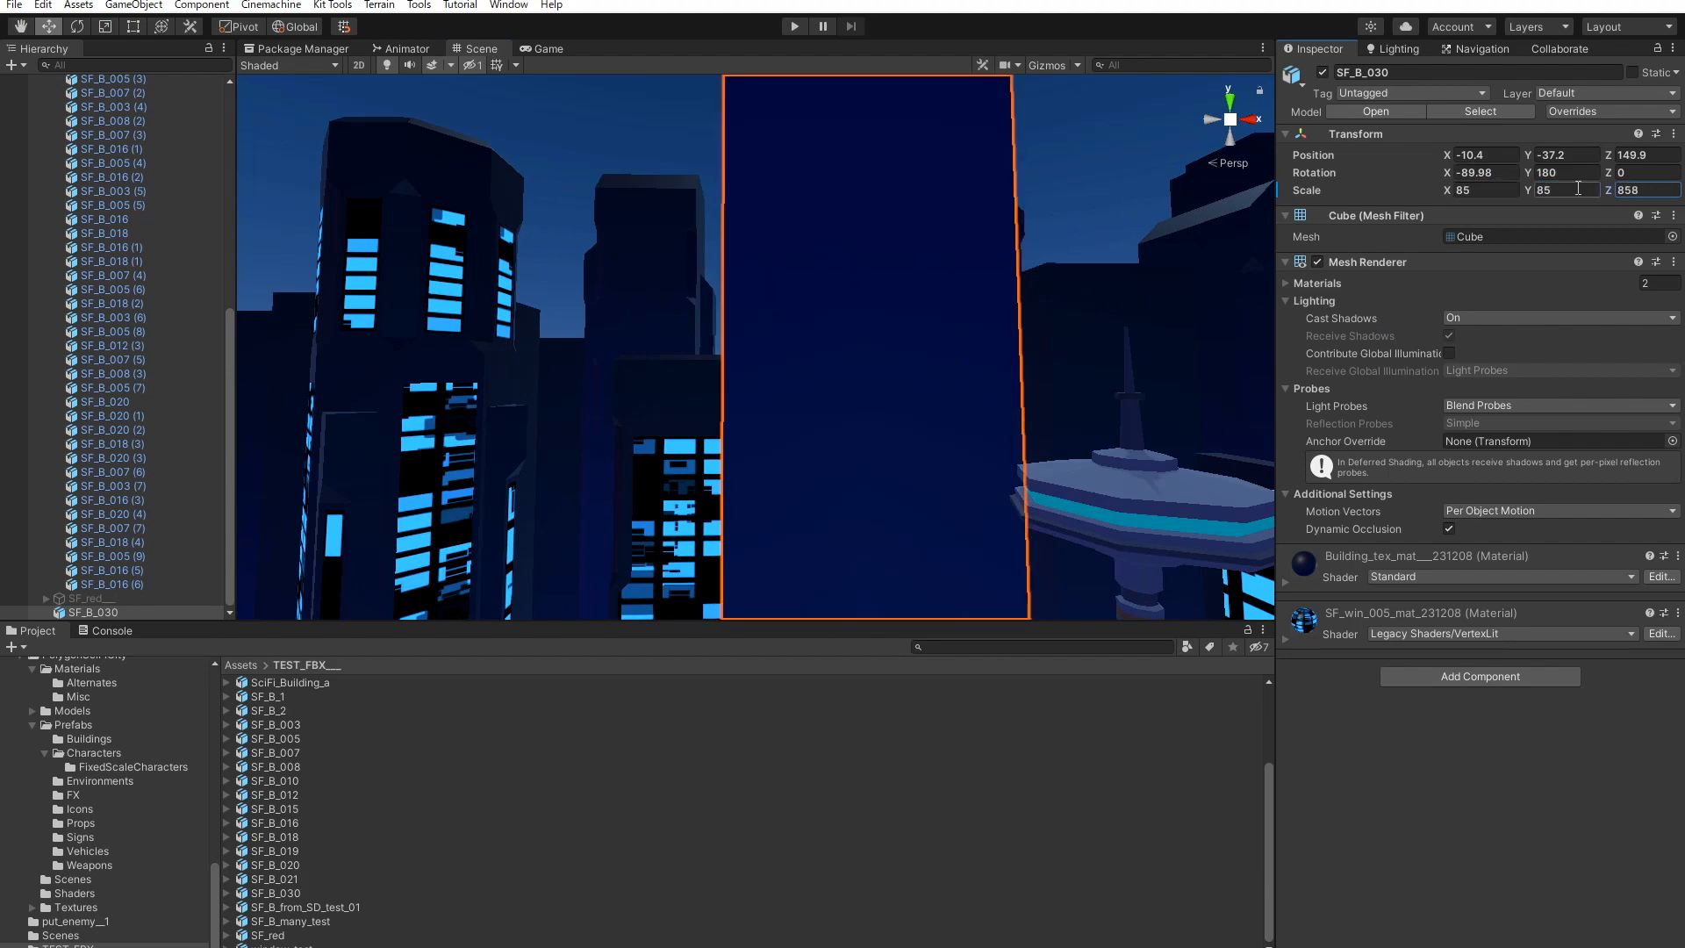
pyautogui.scroll(-10, 756, 290)
pyautogui.keyDown('alt'); pyautogui.moveTo(757, 290); pyautogui.dragTo(617, 328); pyautogui.keyUp('alt')
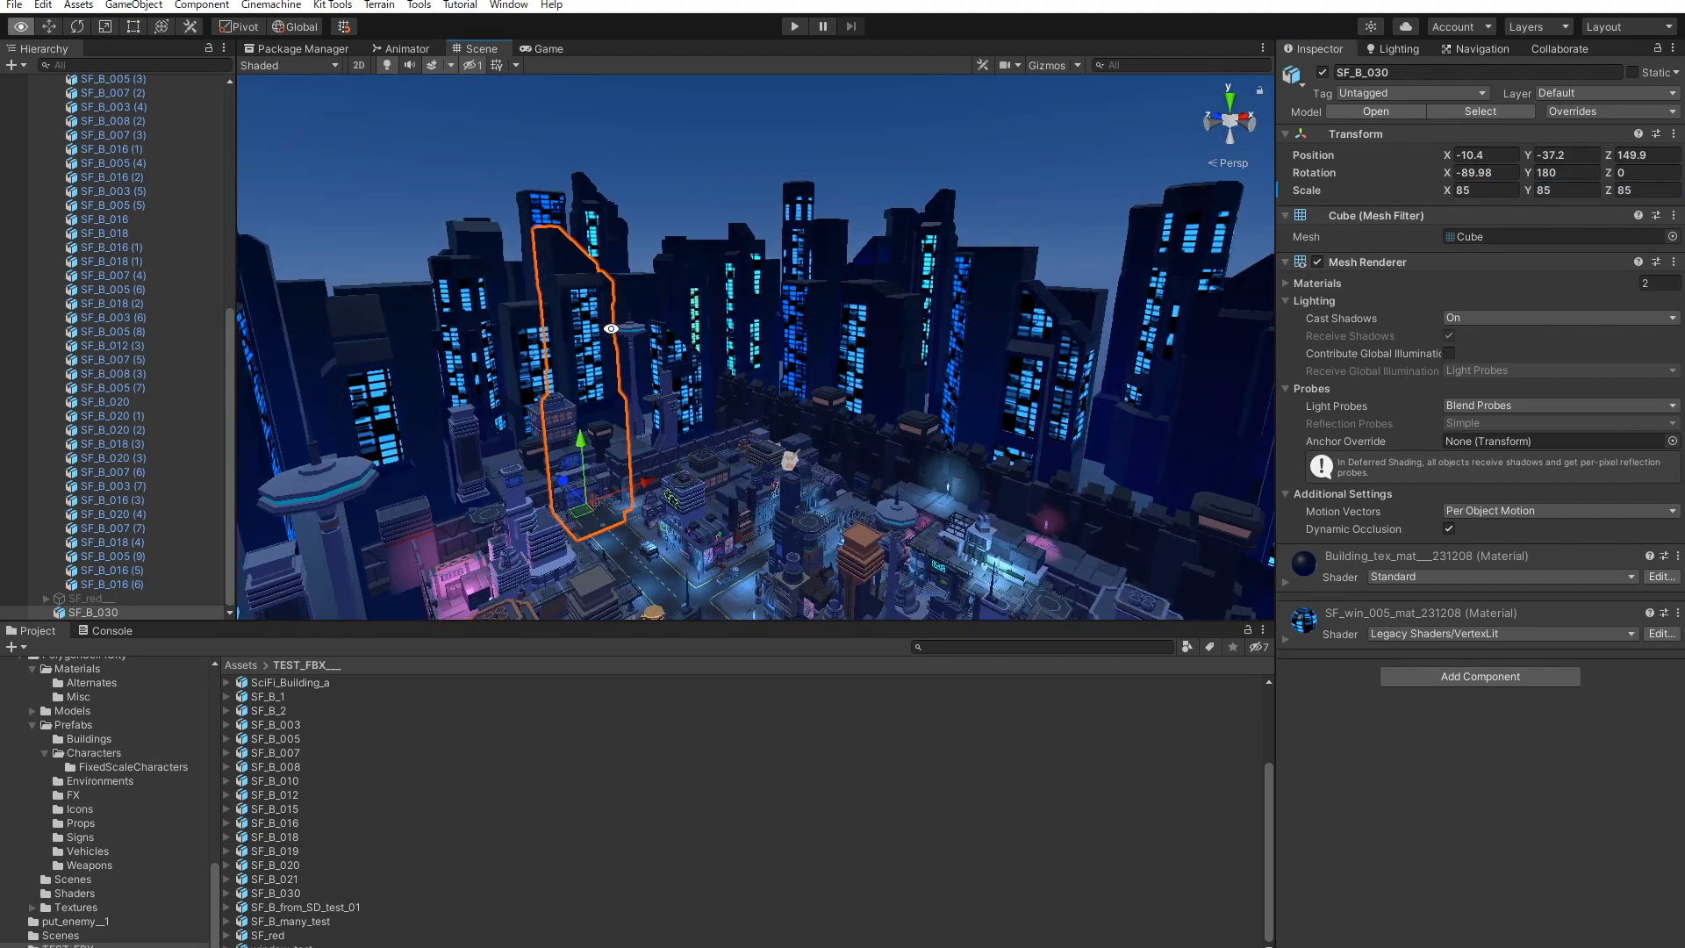
pyautogui.keyDown('alt'); pyautogui.moveTo(534, 381); pyautogui.dragTo(886, 561); pyautogui.keyUp('alt')
# - Reposition the SF_B_030 building horizontally within the ring of background skyscrapers around the city
pyautogui.click(649, 506)
pyautogui.click(648, 506)
pyautogui.moveTo(802, 255); pyautogui.dragTo(637, 307)
pyautogui.click(908, 413)
pyautogui.moveTo(737, 507); pyautogui.dragTo(571, 534)
pyautogui.keyDown('alt'); pyautogui.moveTo(878, 526); pyautogui.dragTo(623, 347); pyautogui.keyUp('alt')
pyautogui.moveTo(672, 358); pyautogui.dragTo(654, 358)
# - Fine-tune the building's height and horizontal placement between its neighbouring skyscrapers
pyautogui.scroll(8, 948, 439)
pyautogui.keyDown('alt'); pyautogui.moveTo(943, 474); pyautogui.dragTo(952, 414); pyautogui.keyUp('alt')
pyautogui.moveTo(585, 290); pyautogui.dragTo(585, 255)
pyautogui.moveTo(650, 290); pyautogui.dragTo(772, 378, button='middle')
pyautogui.moveTo(678, 331); pyautogui.dragTo(658, 331)
# - Run the city scene in Play mode
pyautogui.click(735, 104)
pyautogui.click(794, 27)
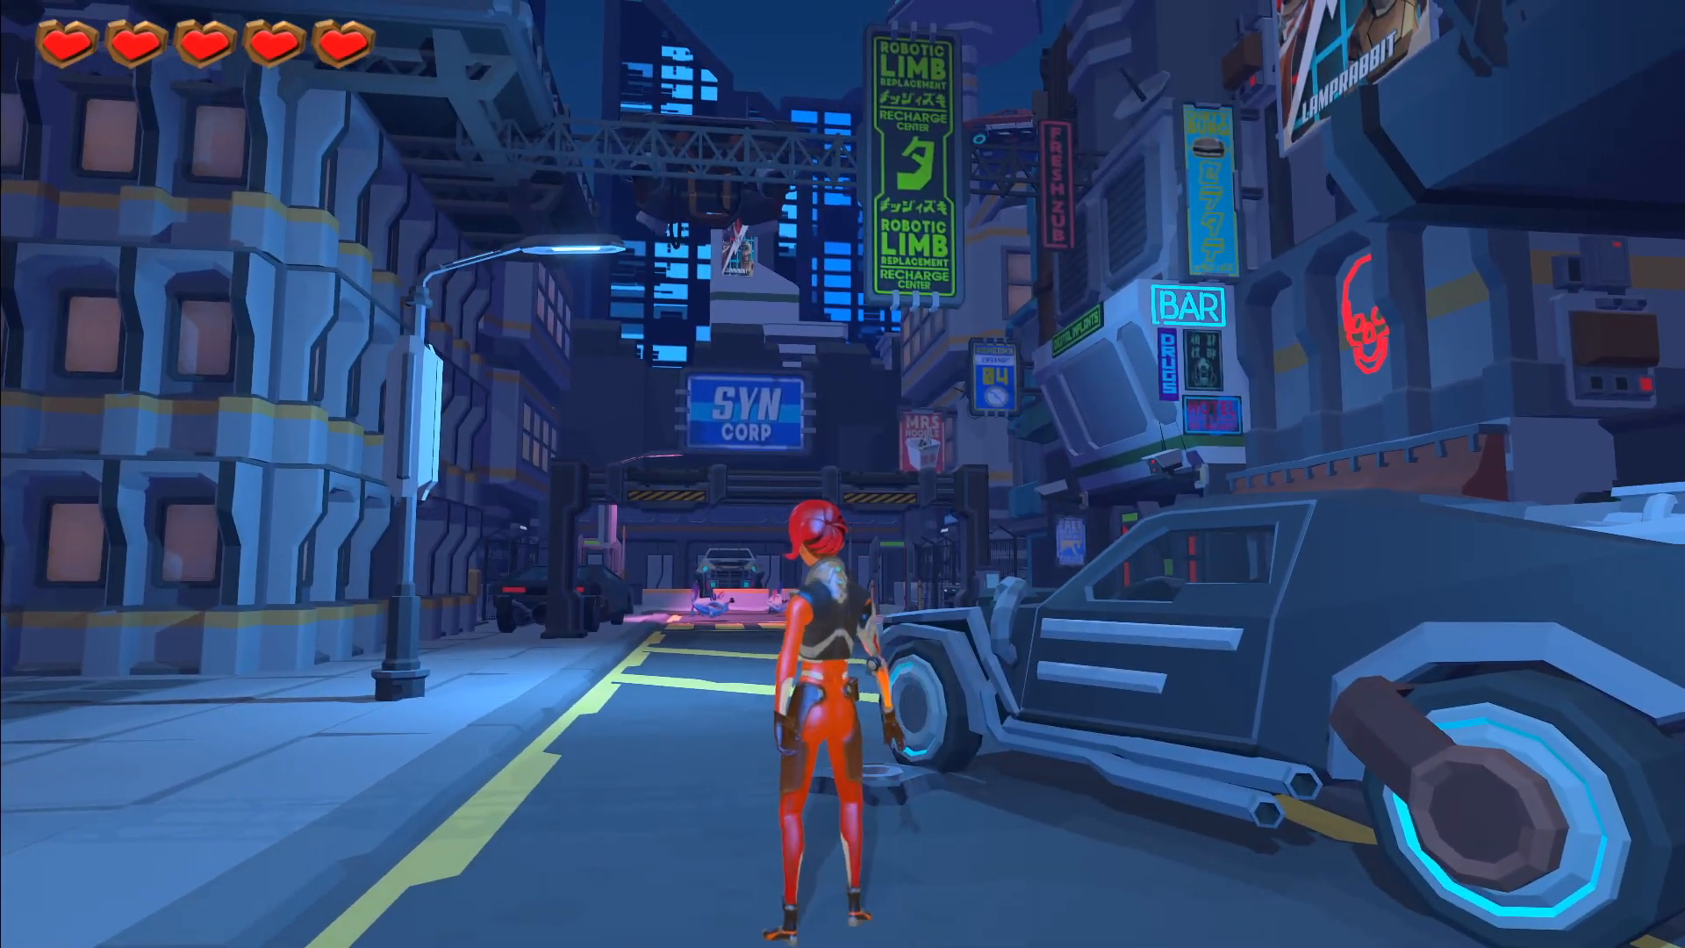
pyautogui.press('w')
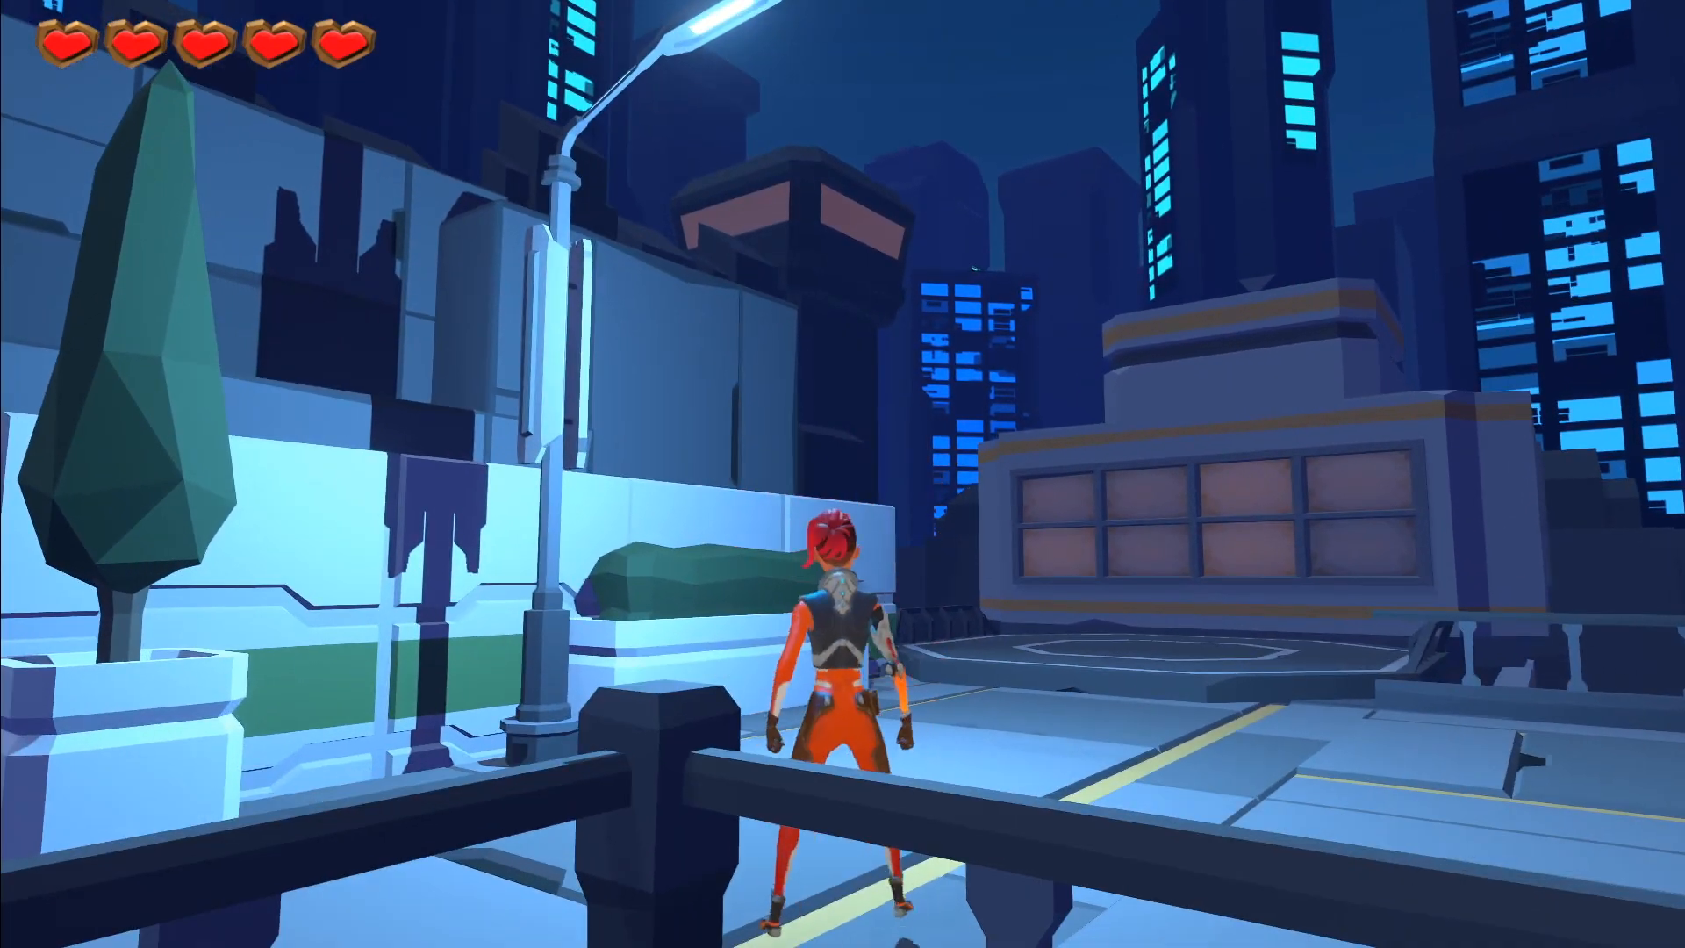
pyautogui.press('w')
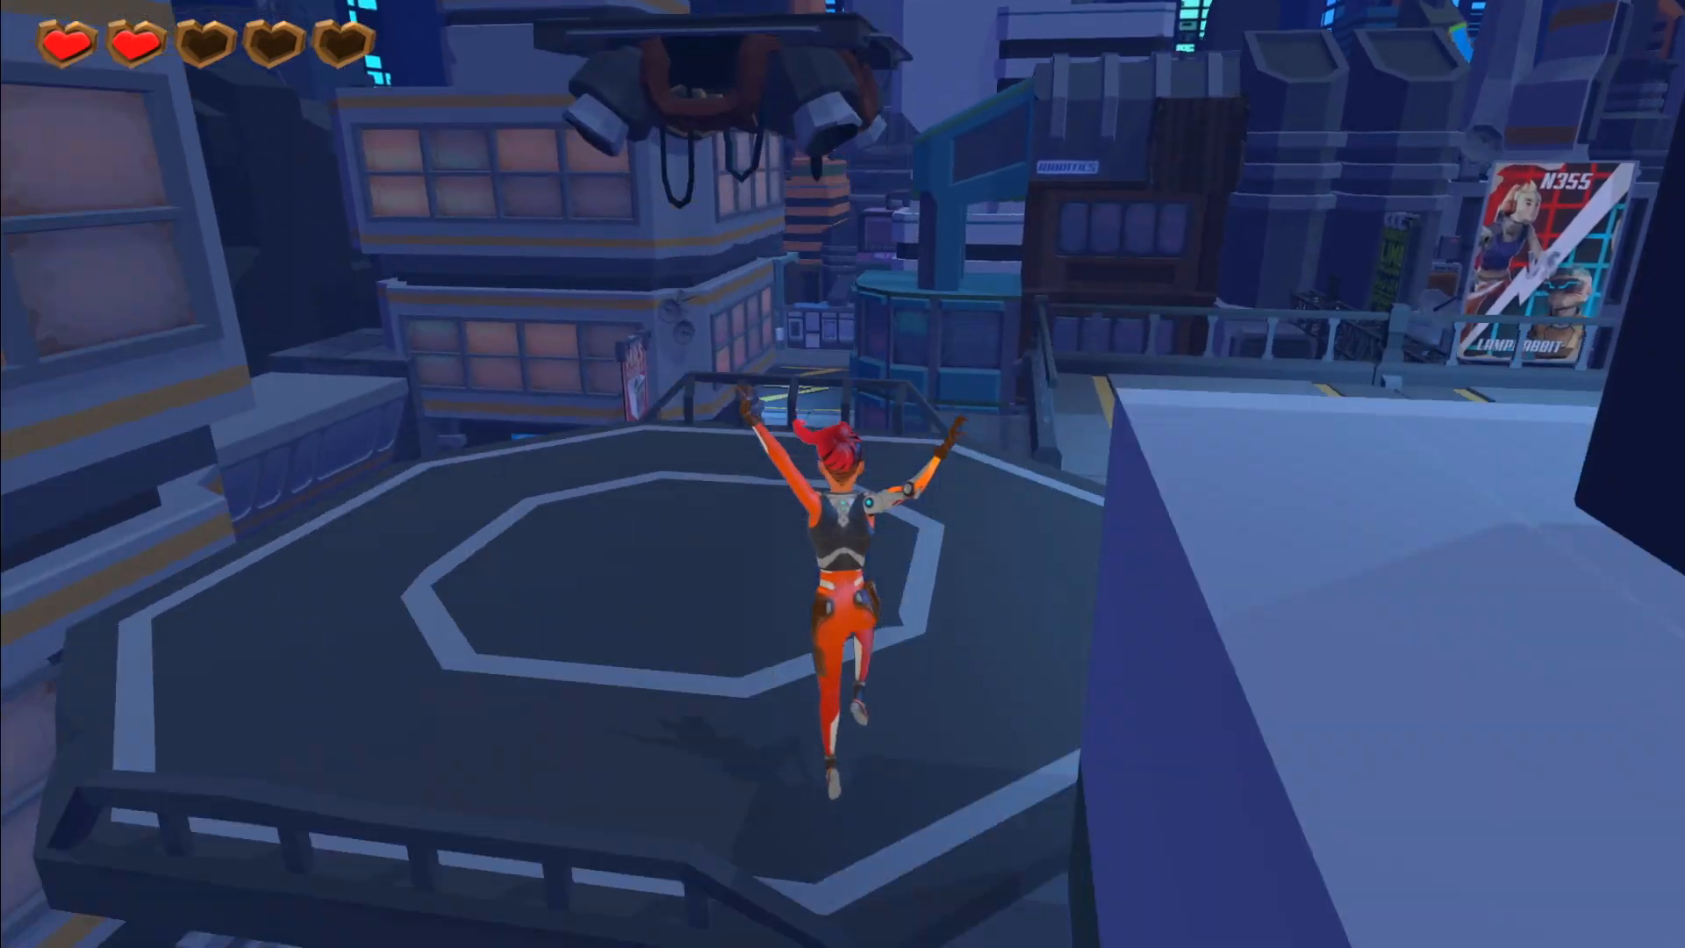
pyautogui.press('space')
pyautogui.press('space')
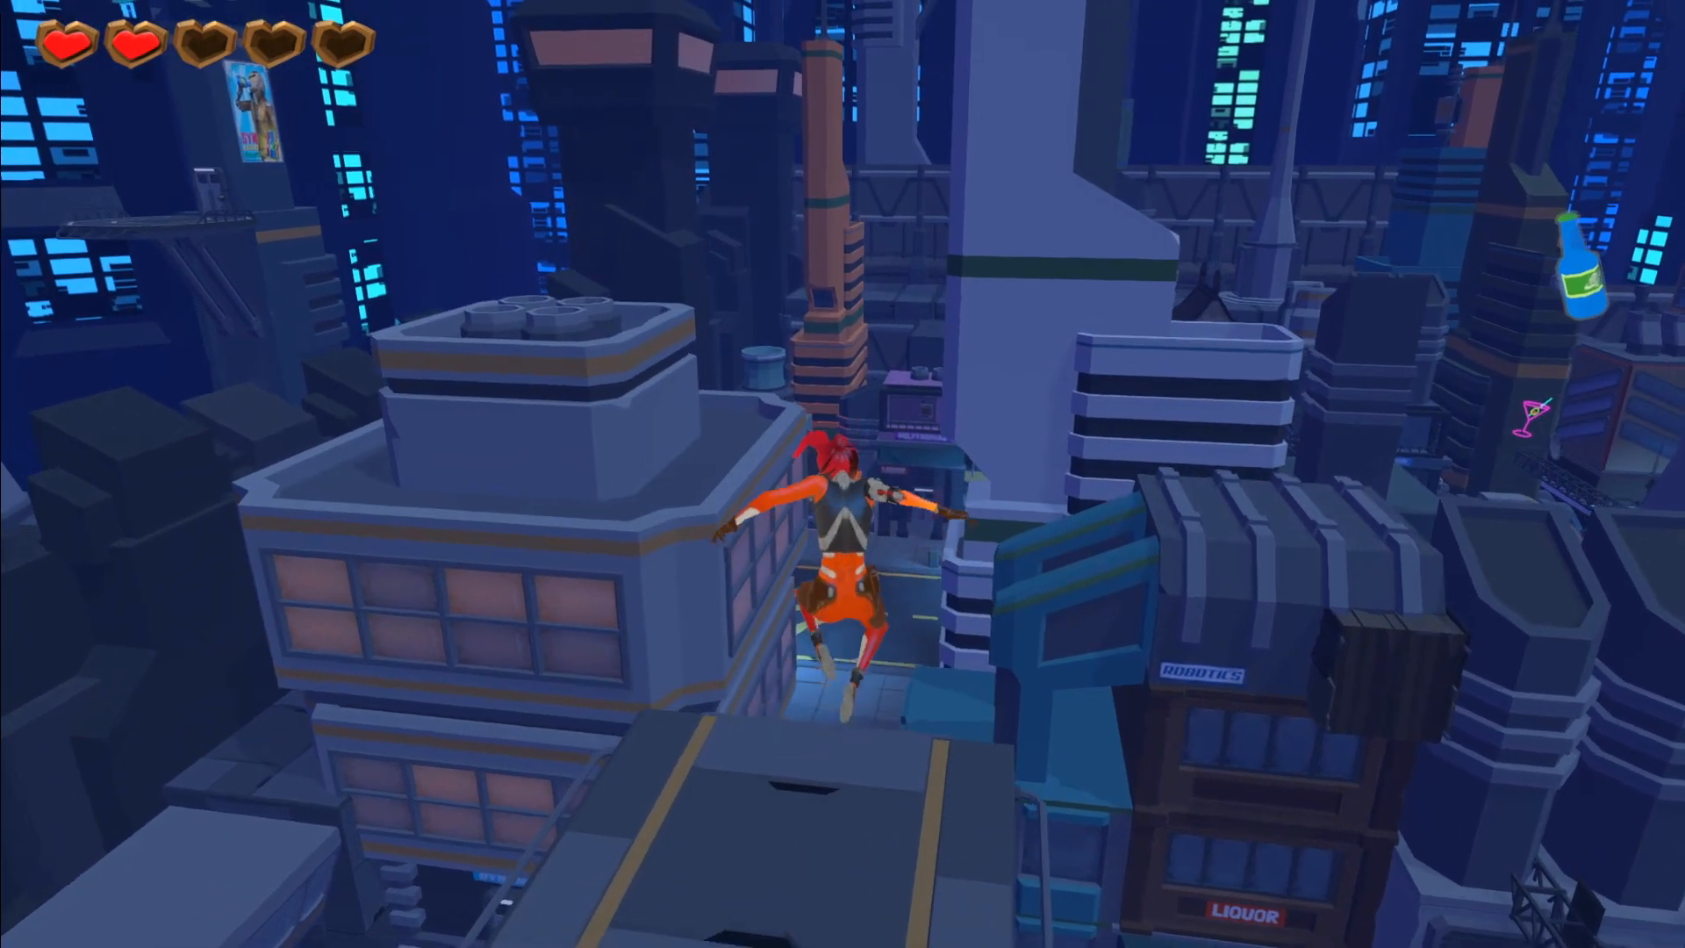
pyautogui.press('w')
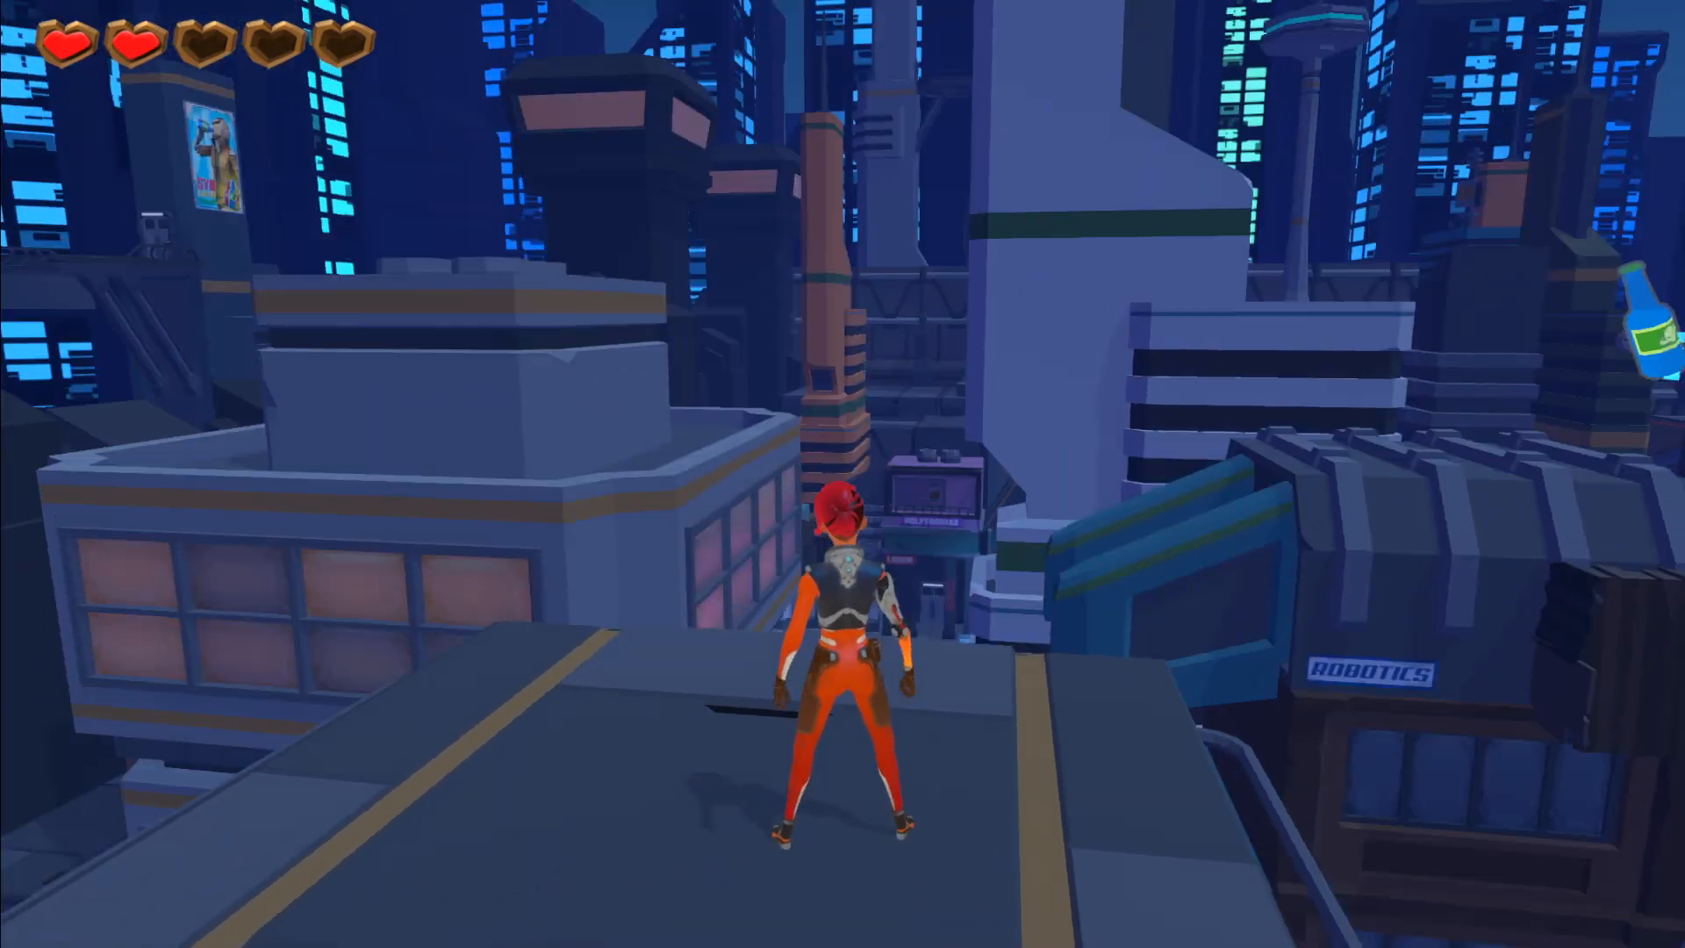